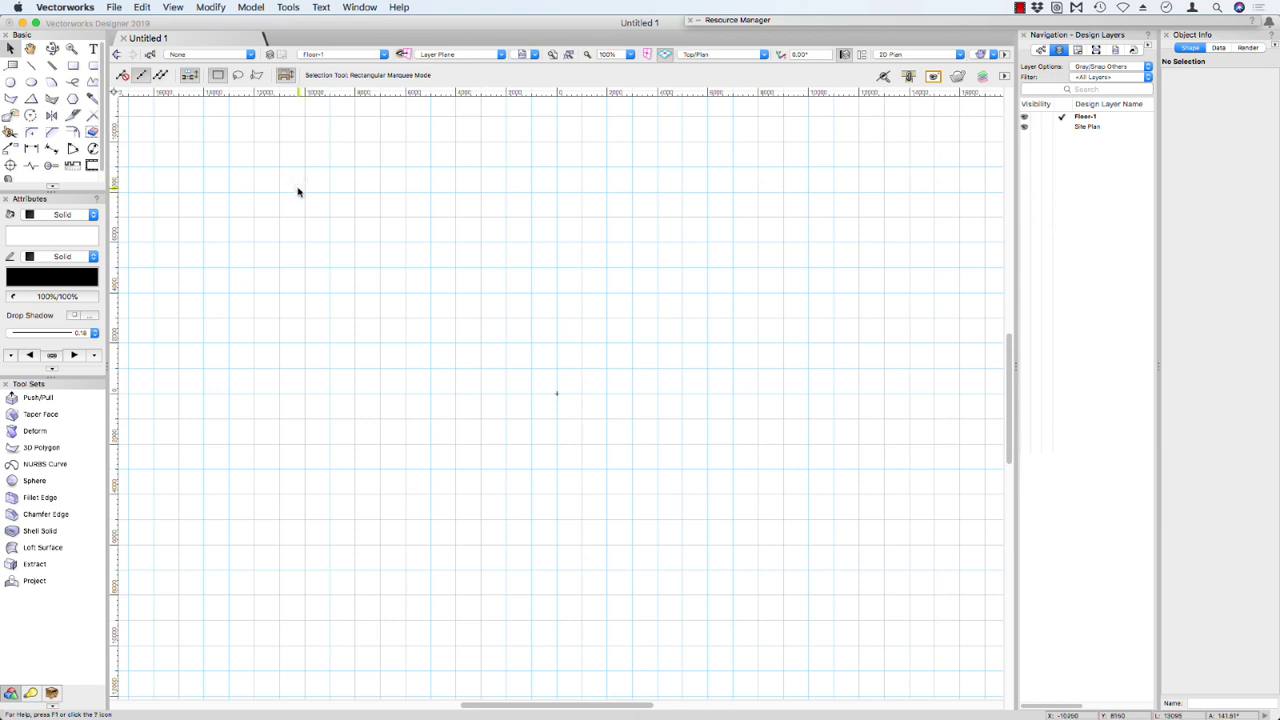
Step: Review the available classes and keep the default fill style set to Solid
left_click(190, 57)
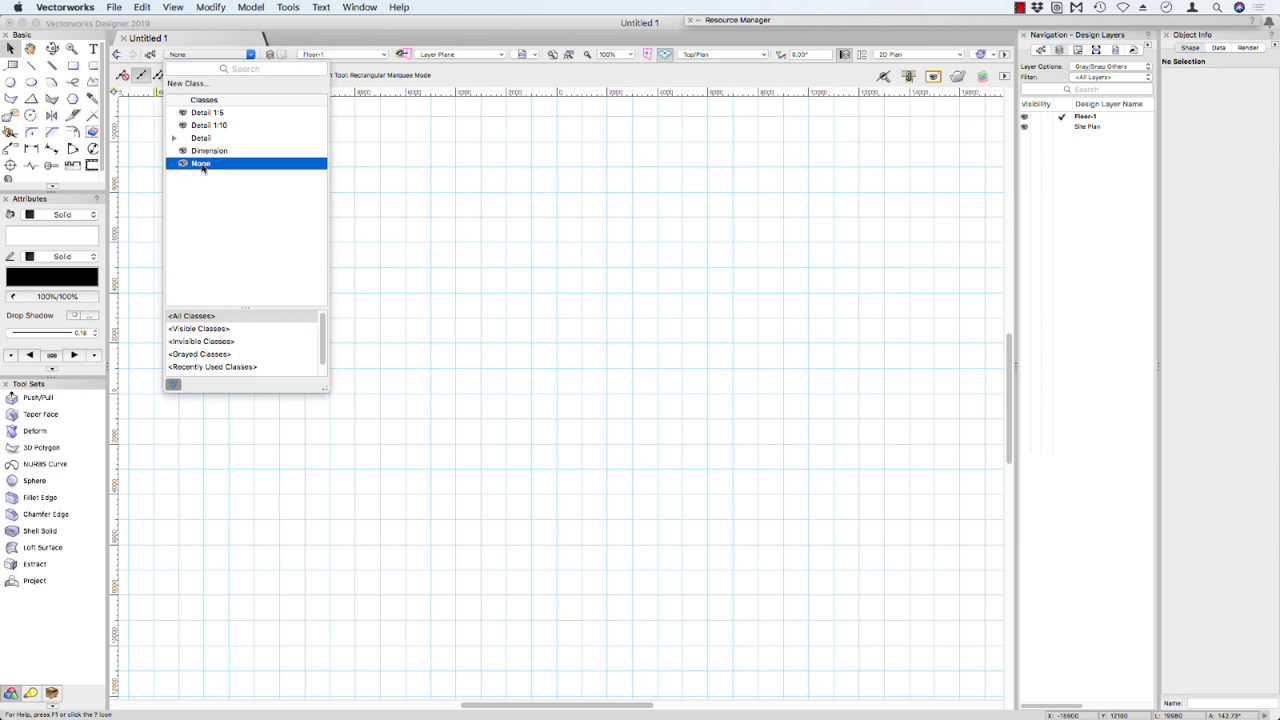
left_click(367, 360)
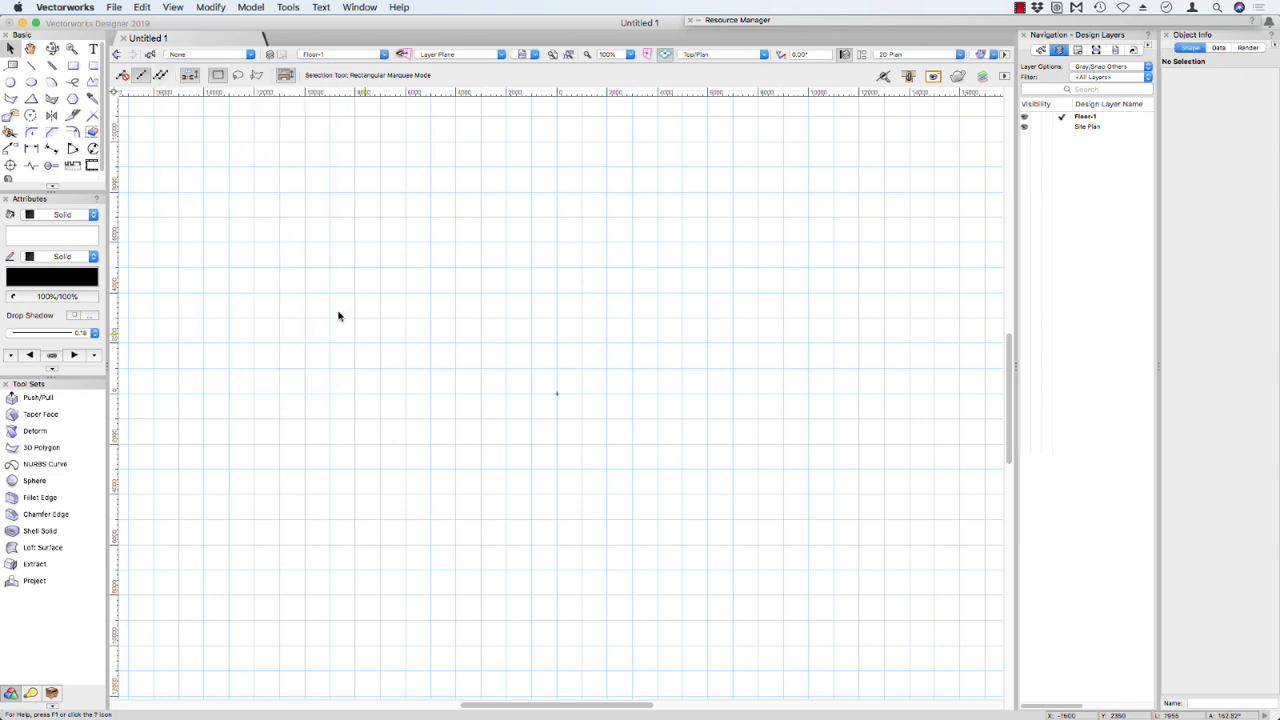
left_click(47, 217)
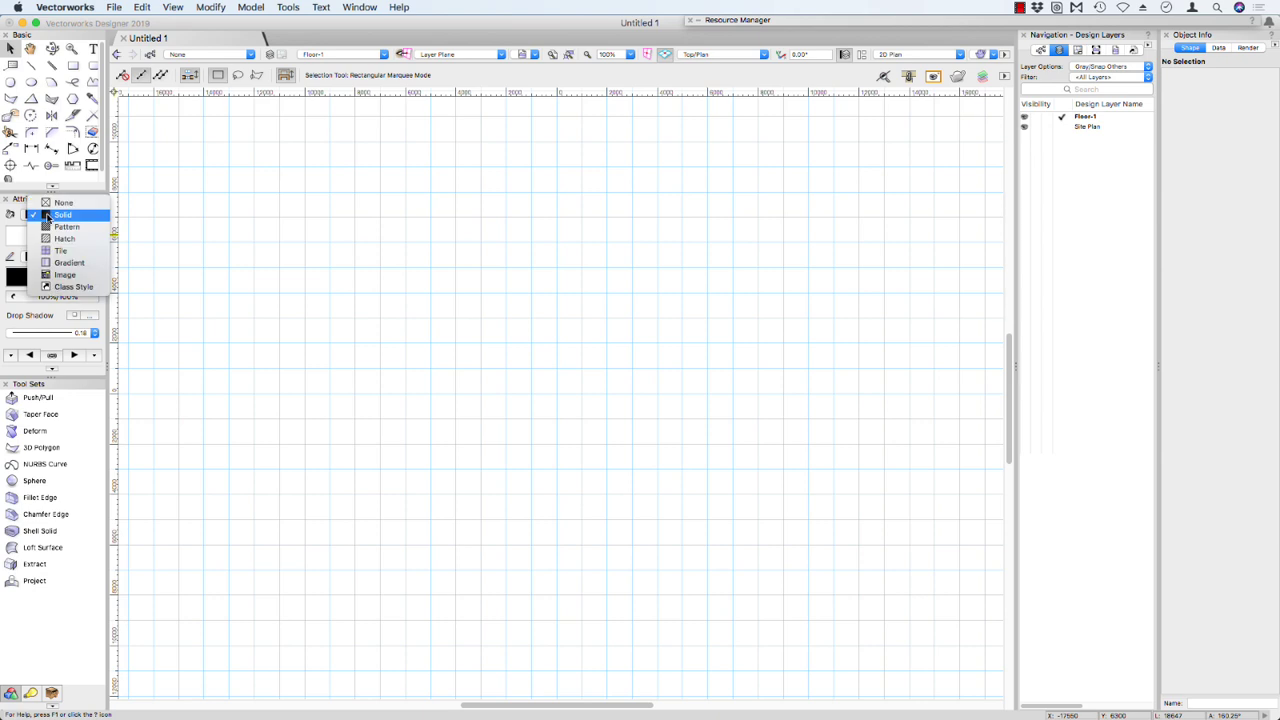
left_click(47, 216)
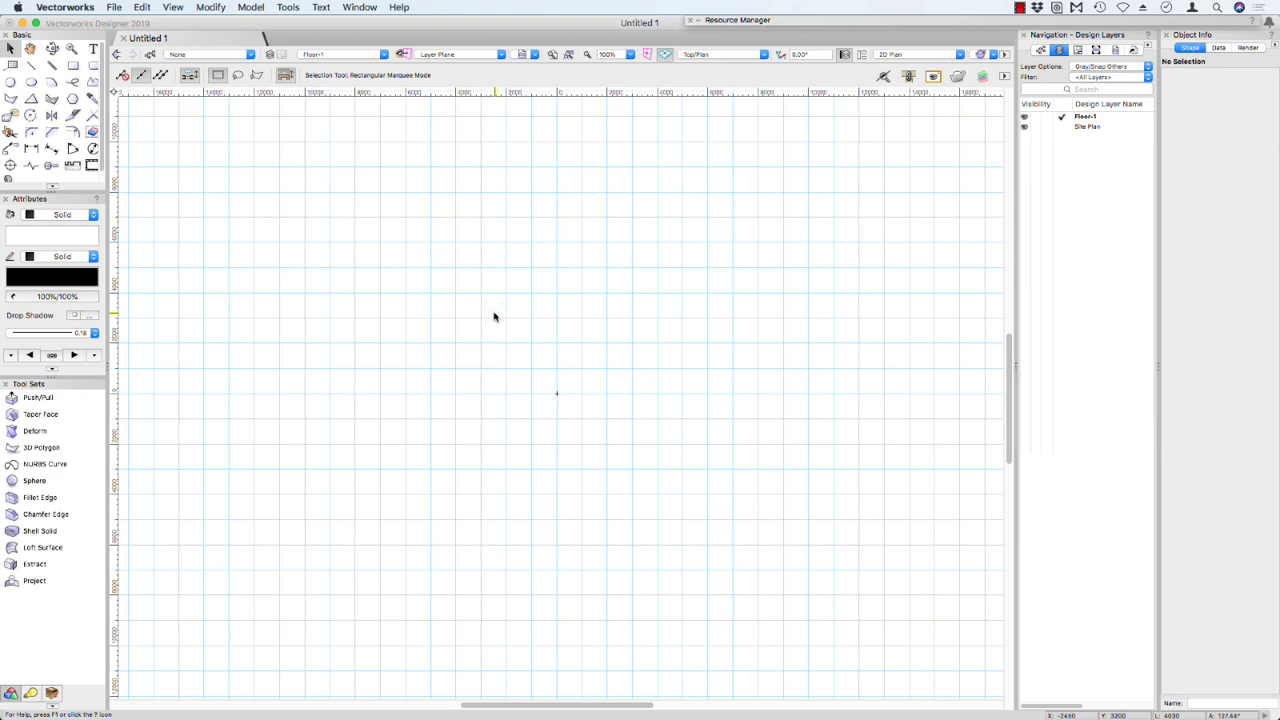
Step: Switch to the Right Isometric view and allow numeric keypad entry for instant data bar activation
key("3")
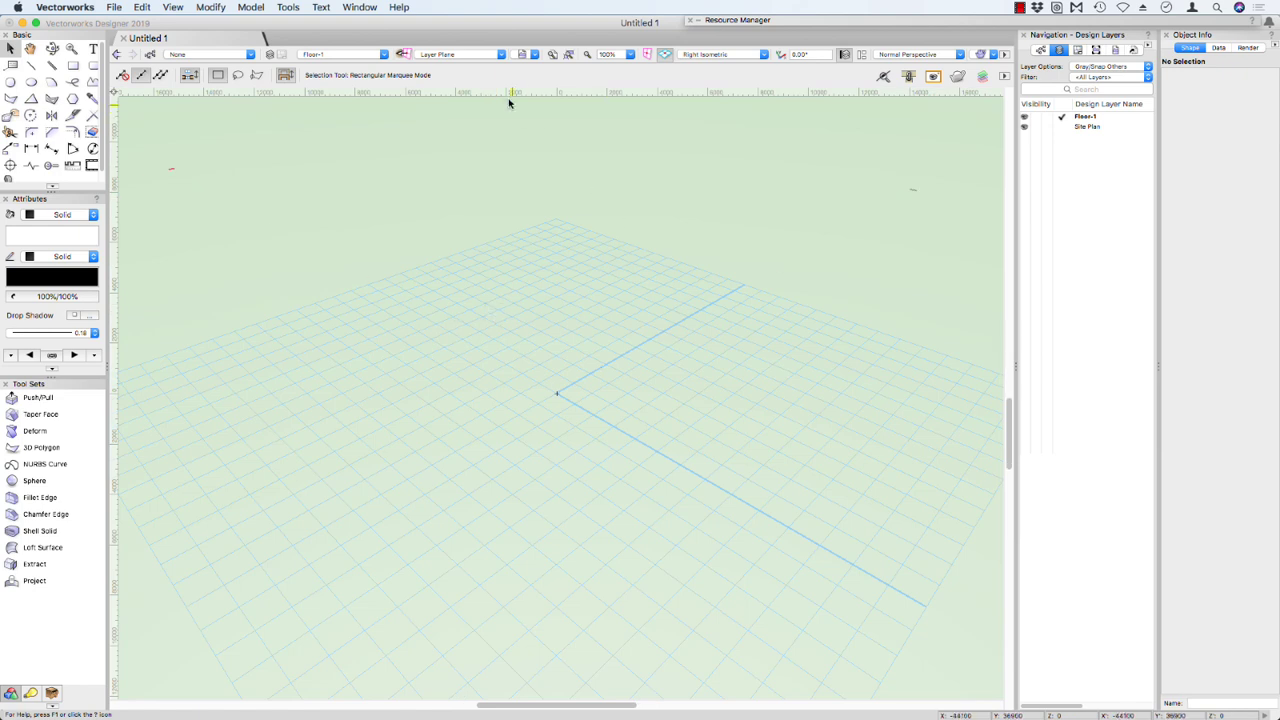
left_click(356, 8)
mouse_move(367, 60)
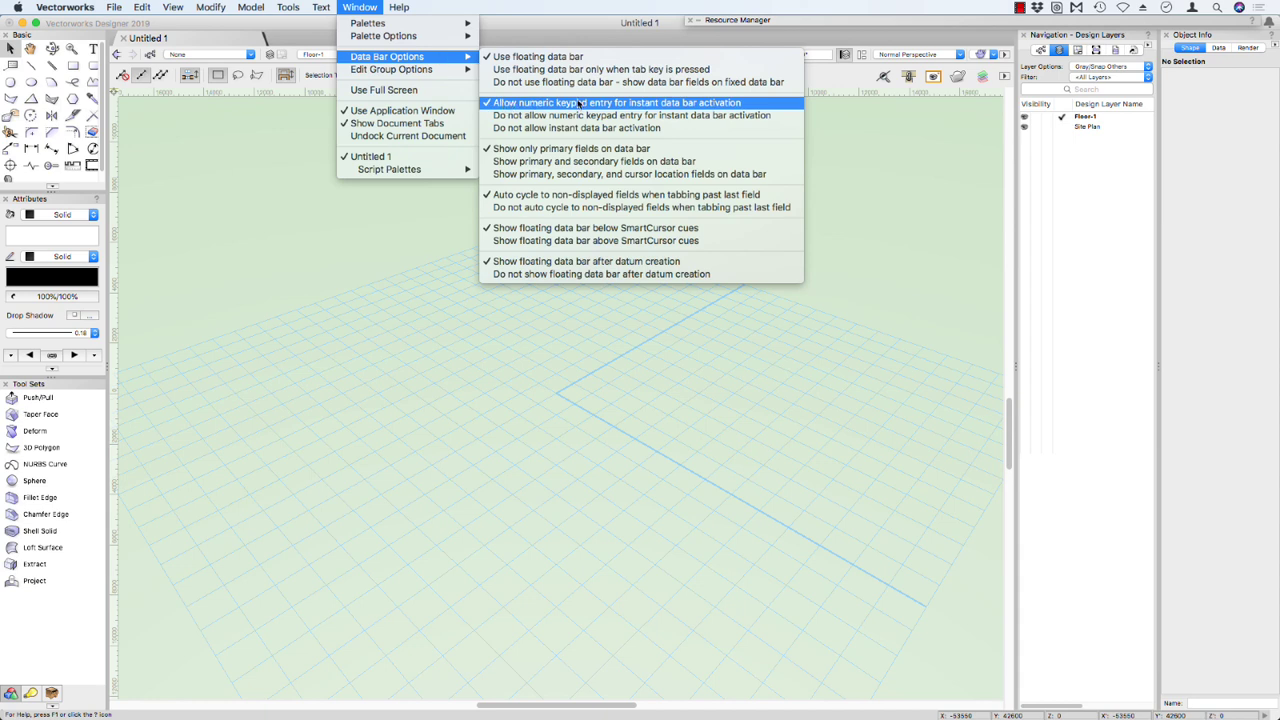
left_click(723, 104)
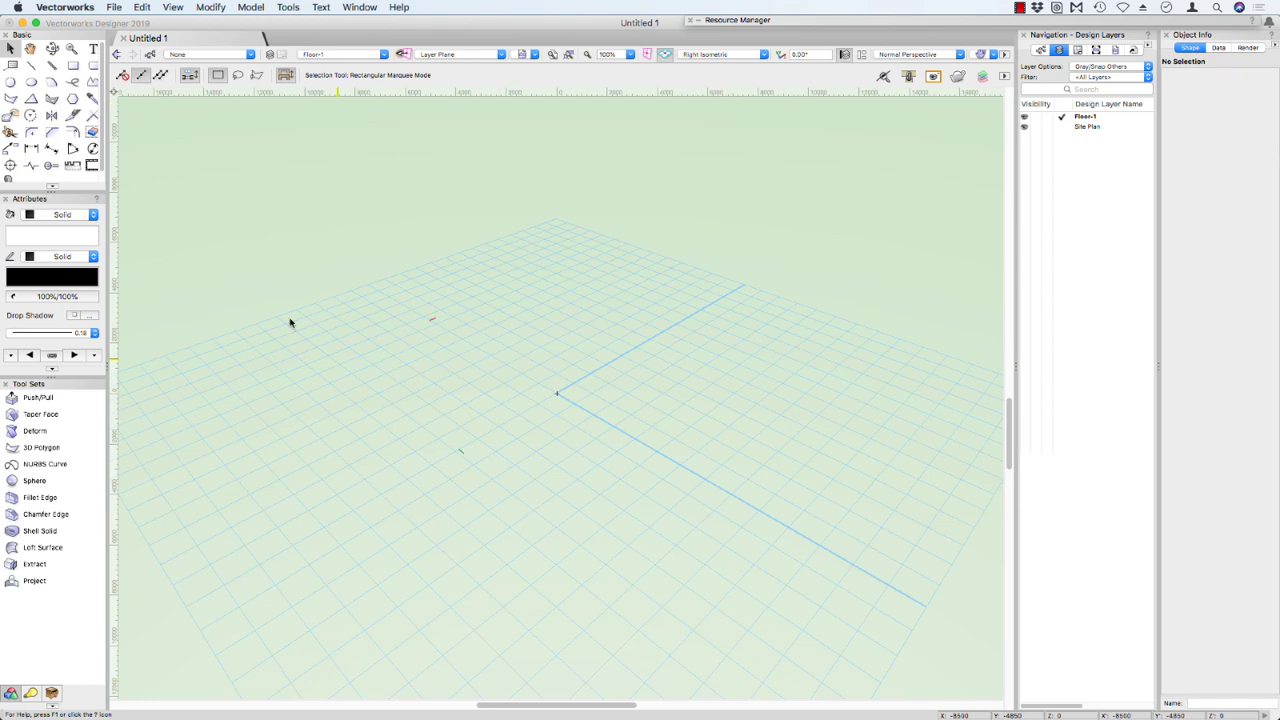
Step: Draw a rectangle on the ground plane over the origin, 5000 mm in X and 10000 mm in Y
left_click(73, 67)
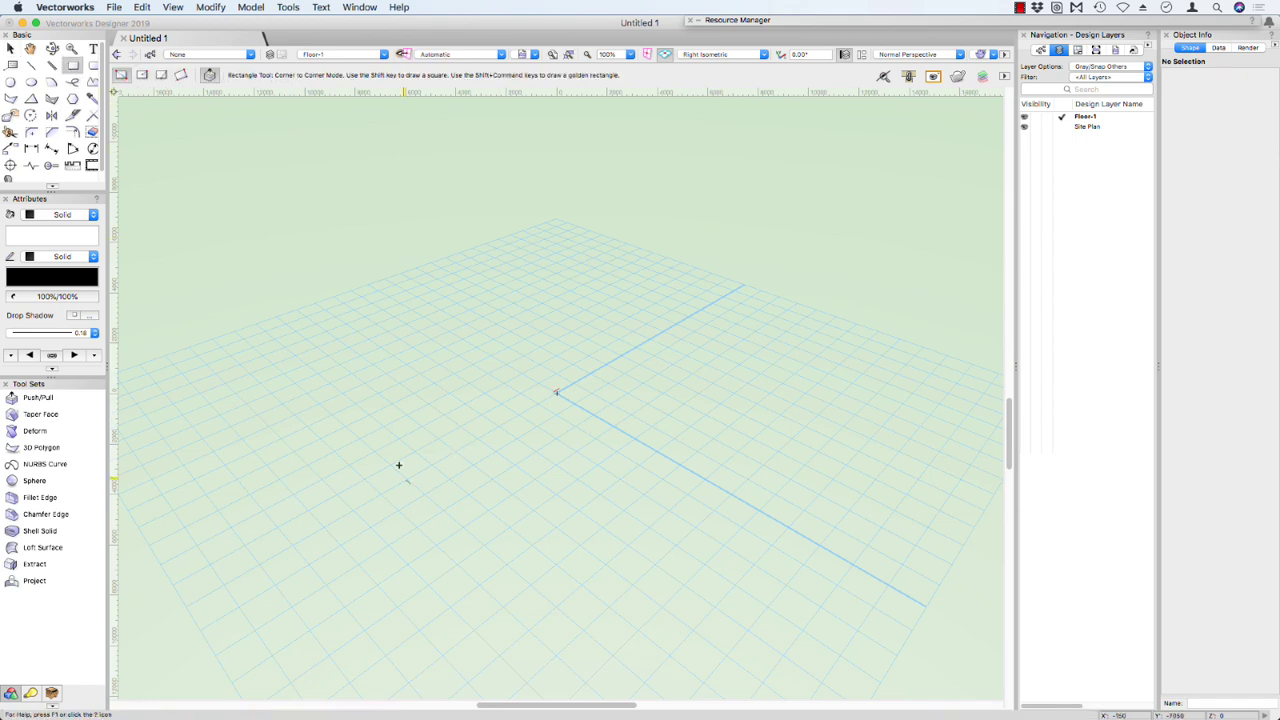
left_click(366, 434)
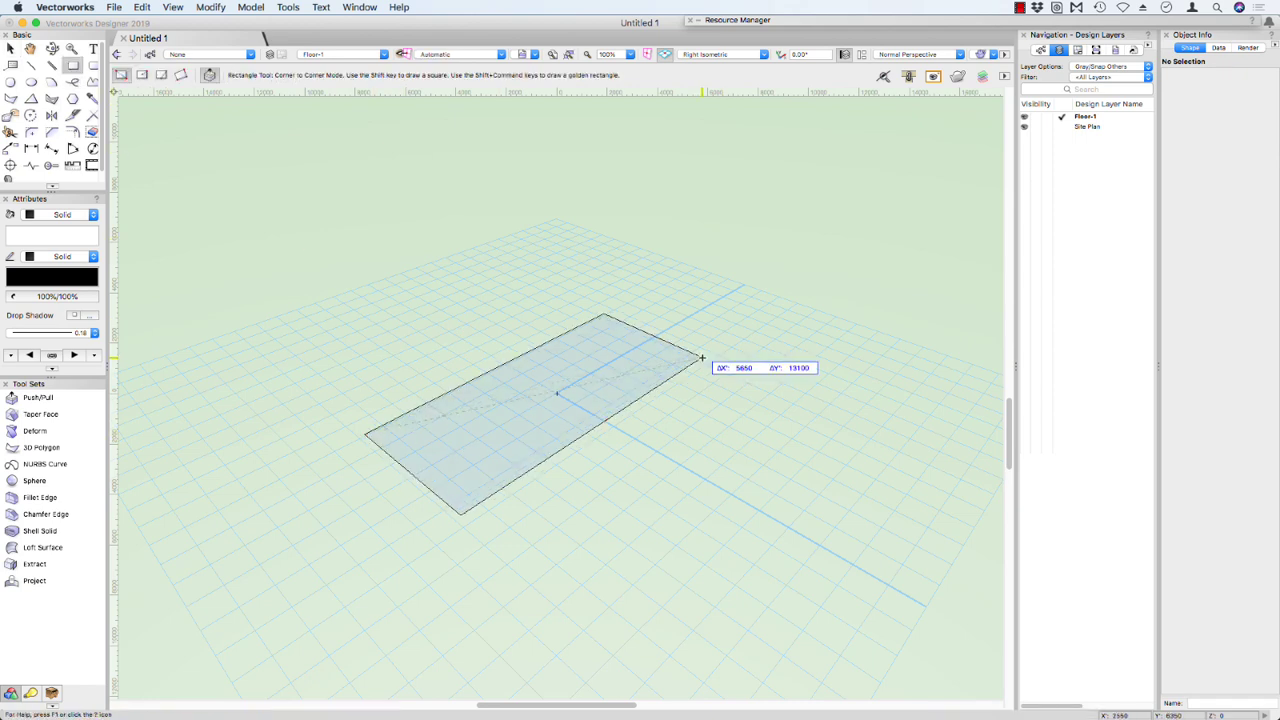
key("Tab")
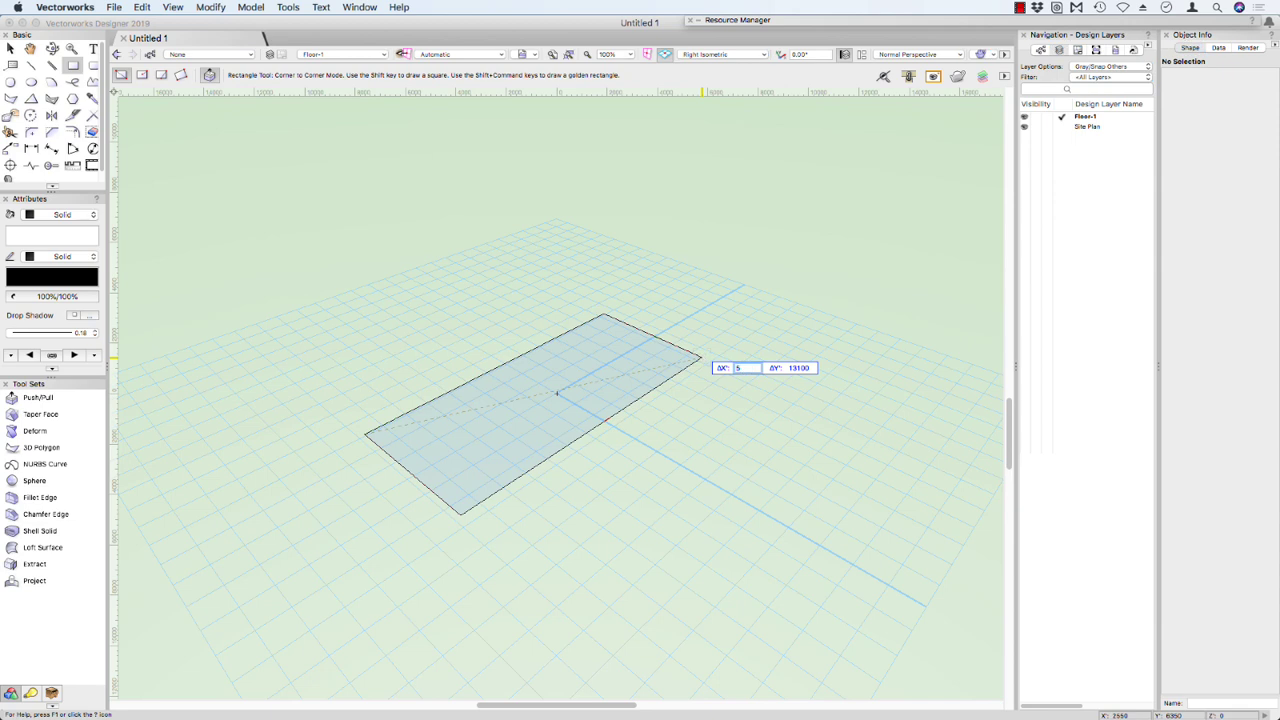
type("5000")
key("Tab")
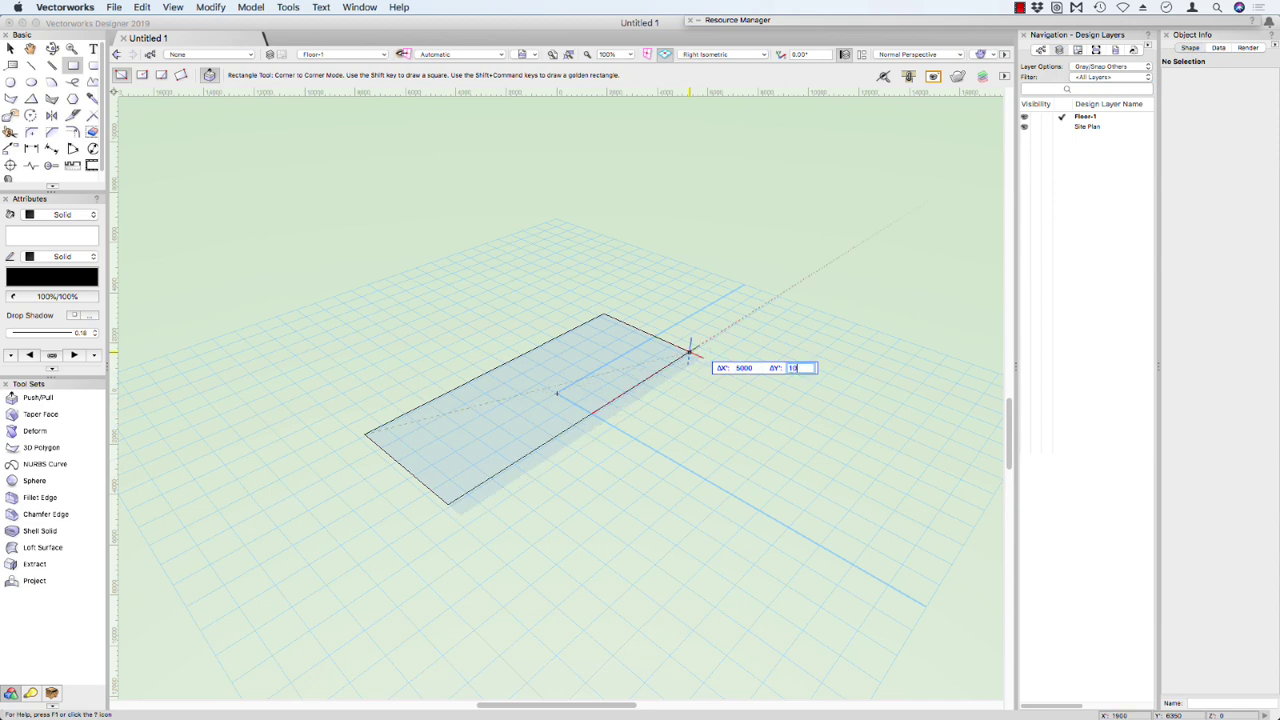
key("Return")
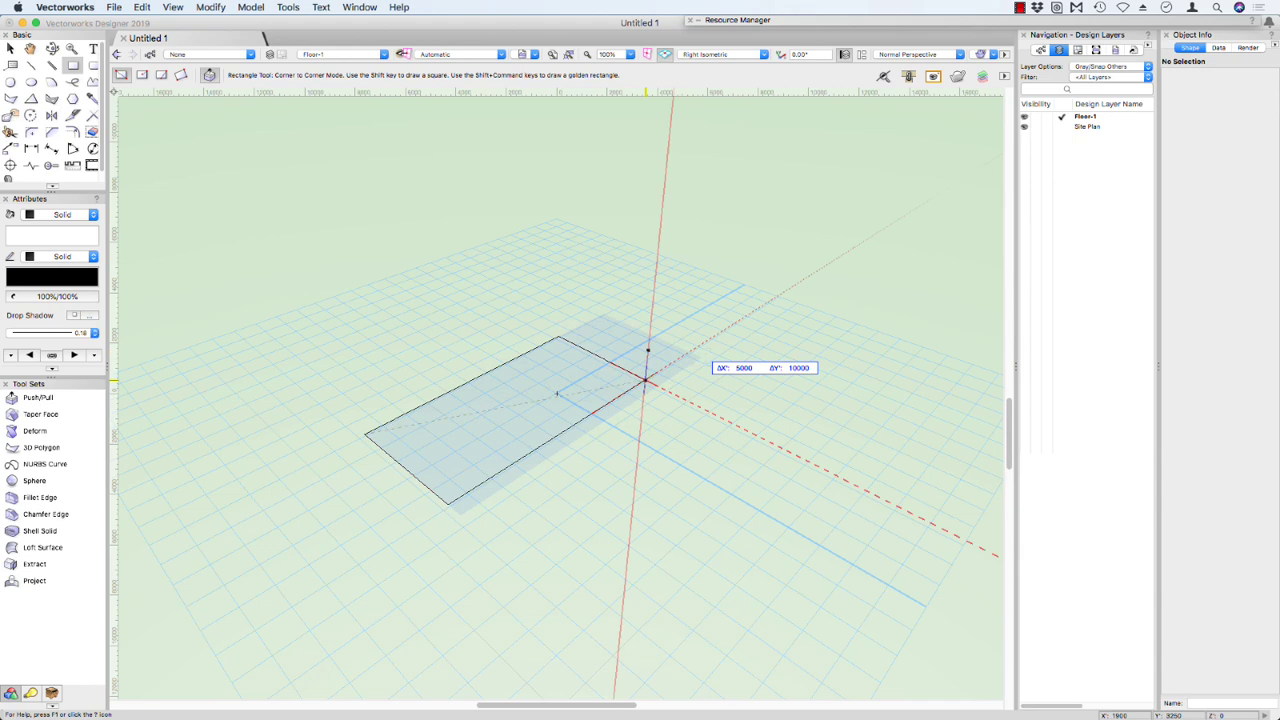
left_click(645, 381)
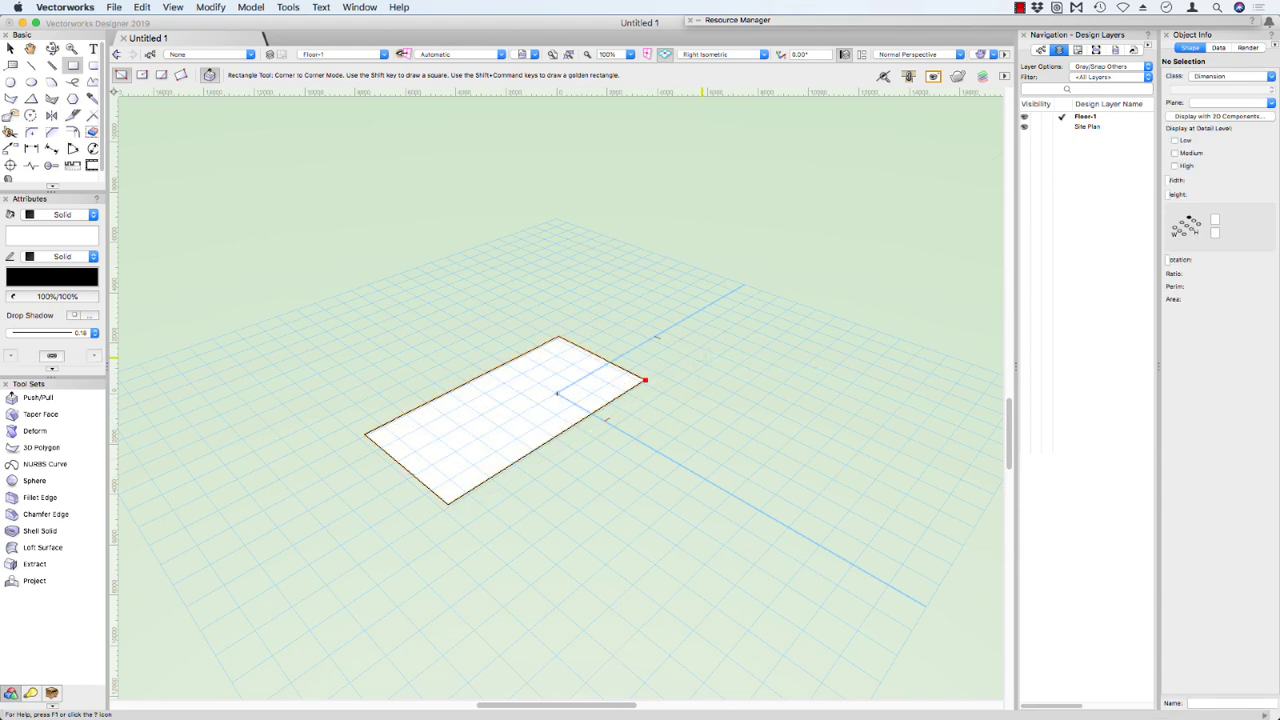
Step: Draw a second rectangle from the first one's far corner, with offsets of 4000 mm in X and -4 m in Y
left_click(645, 381)
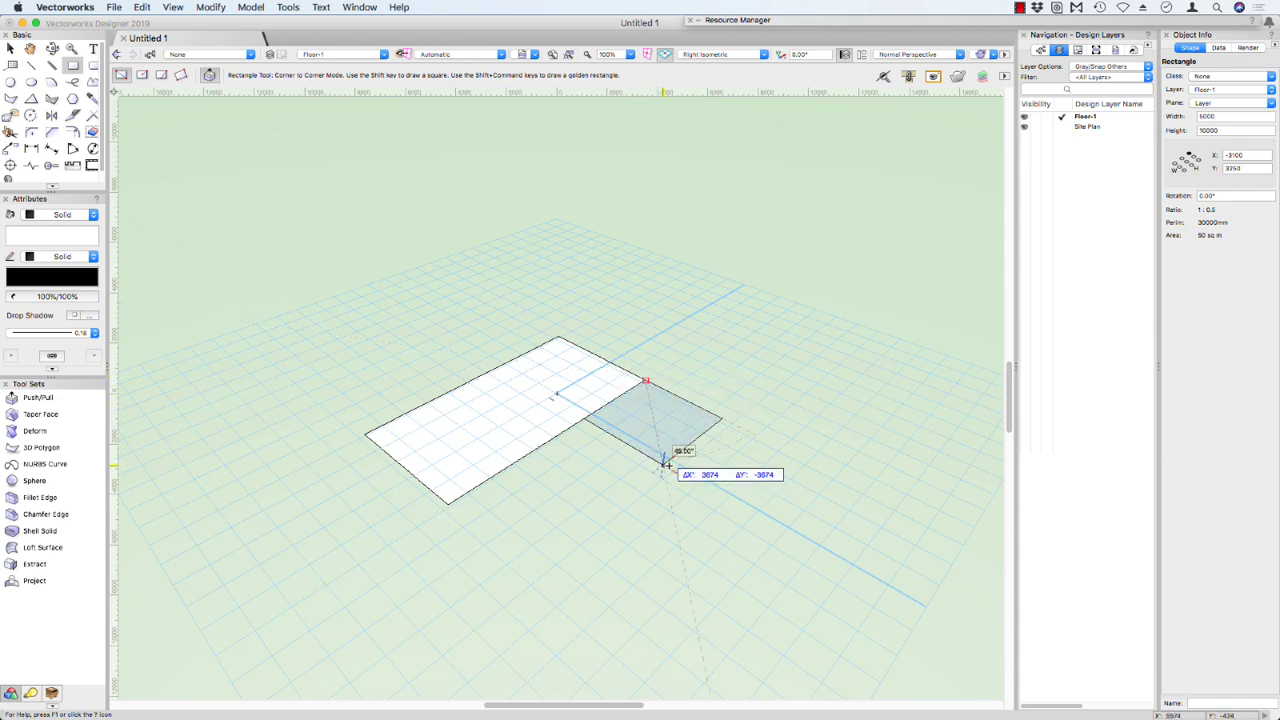
key("Tab")
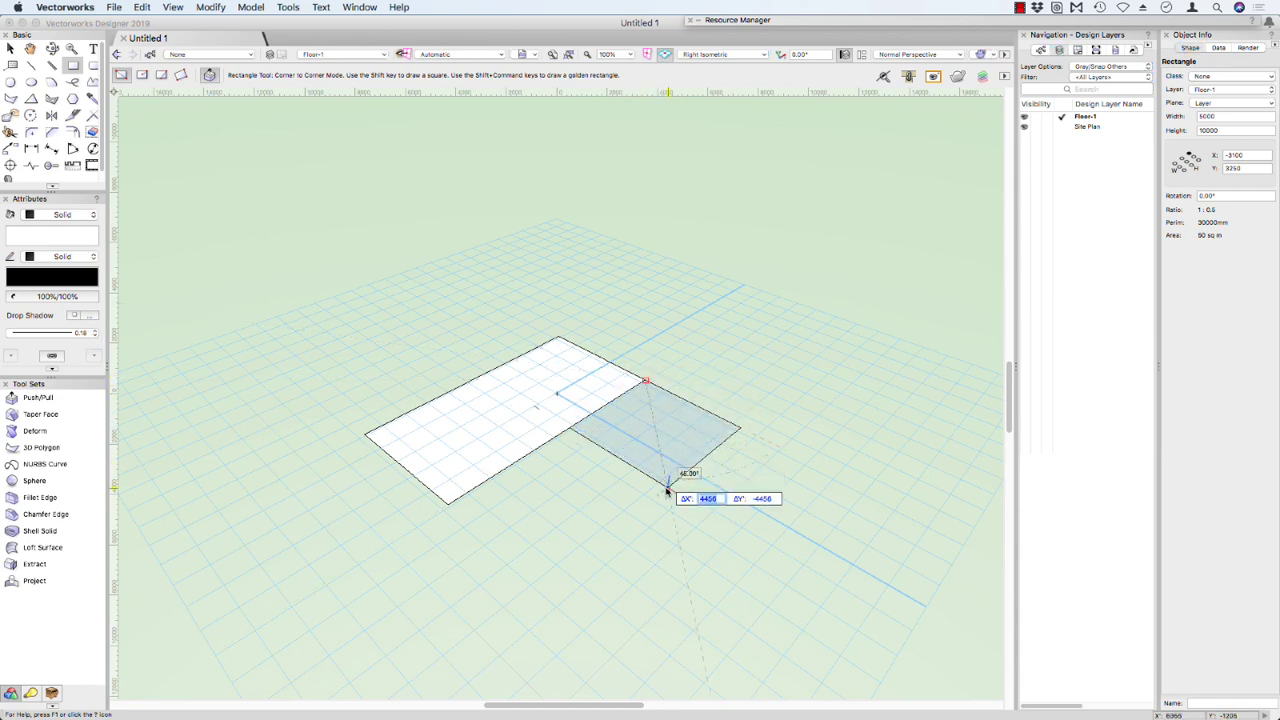
key("Tab")
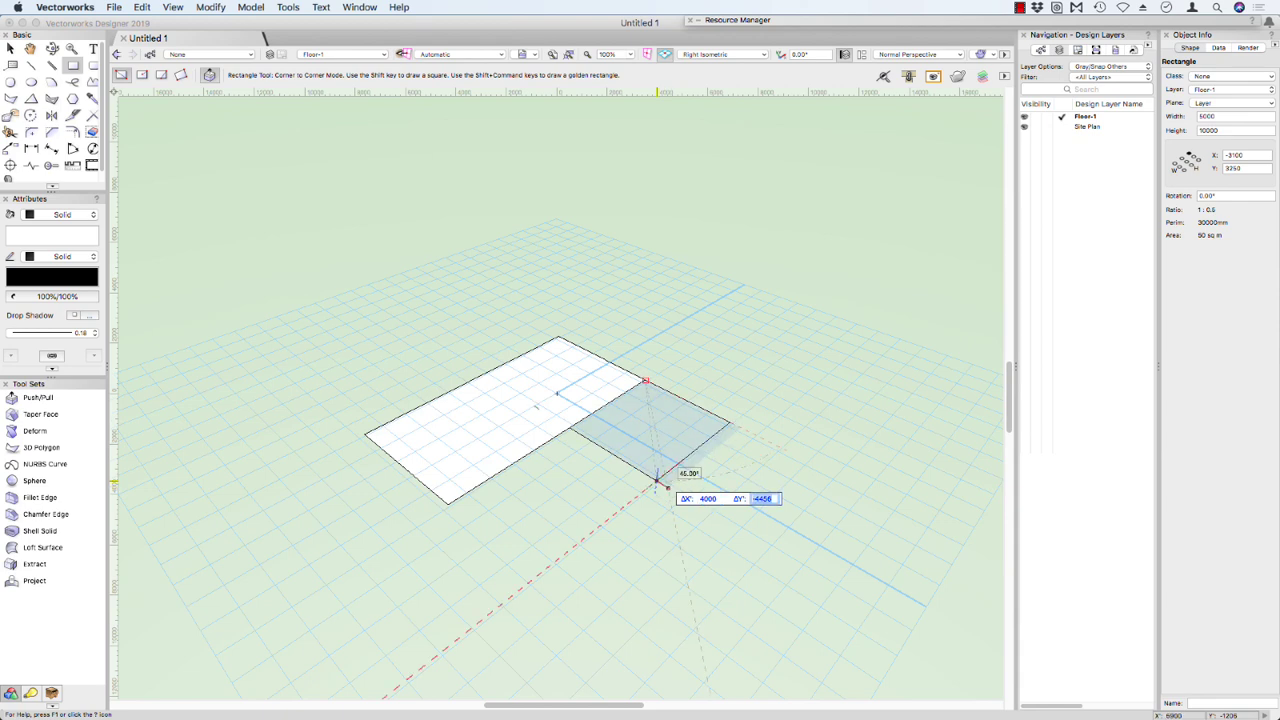
type("-4m")
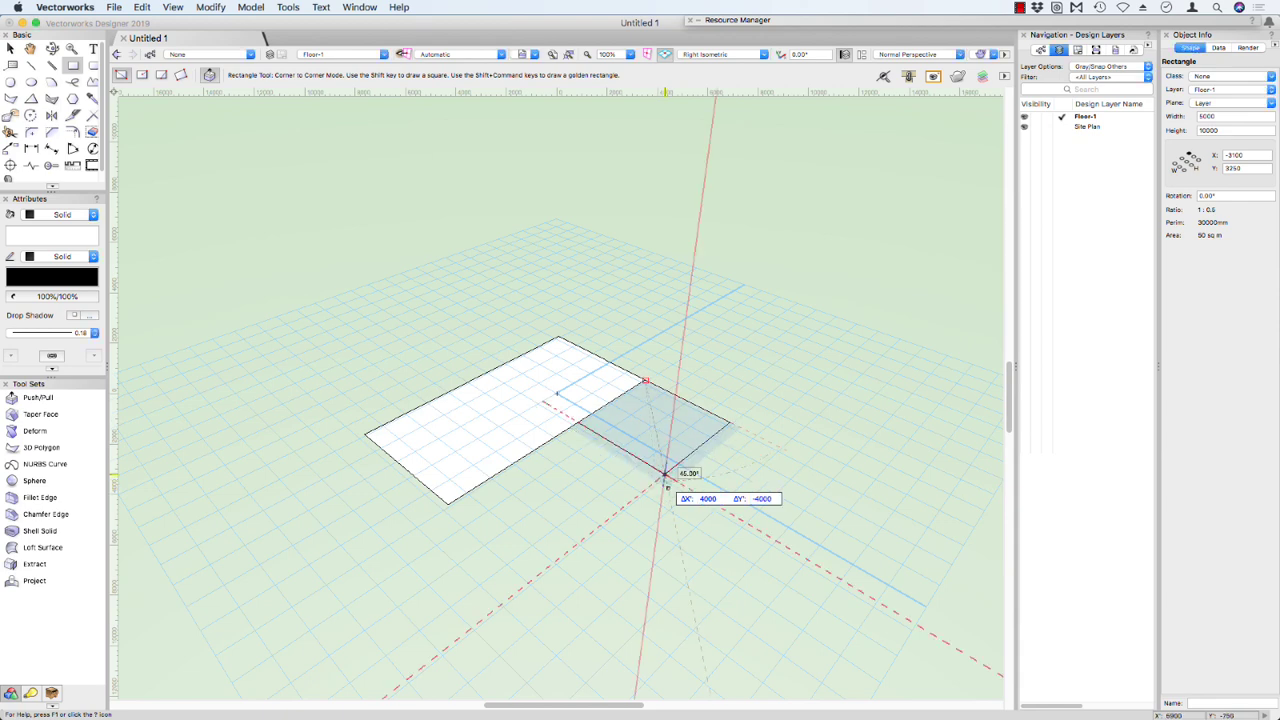
key("Return")
Step: Select both rectangles and merge them into one L-shaped polygon with Add Surface
key("x")
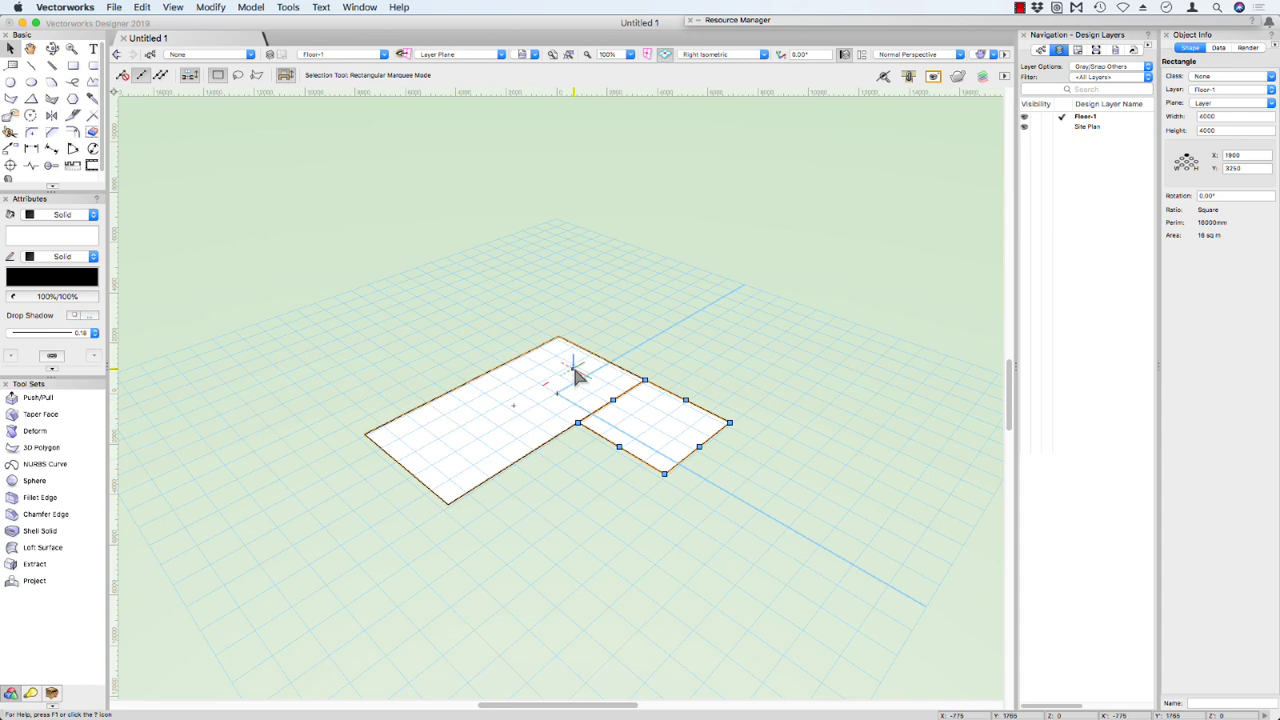
left_click(600, 357, "shift")
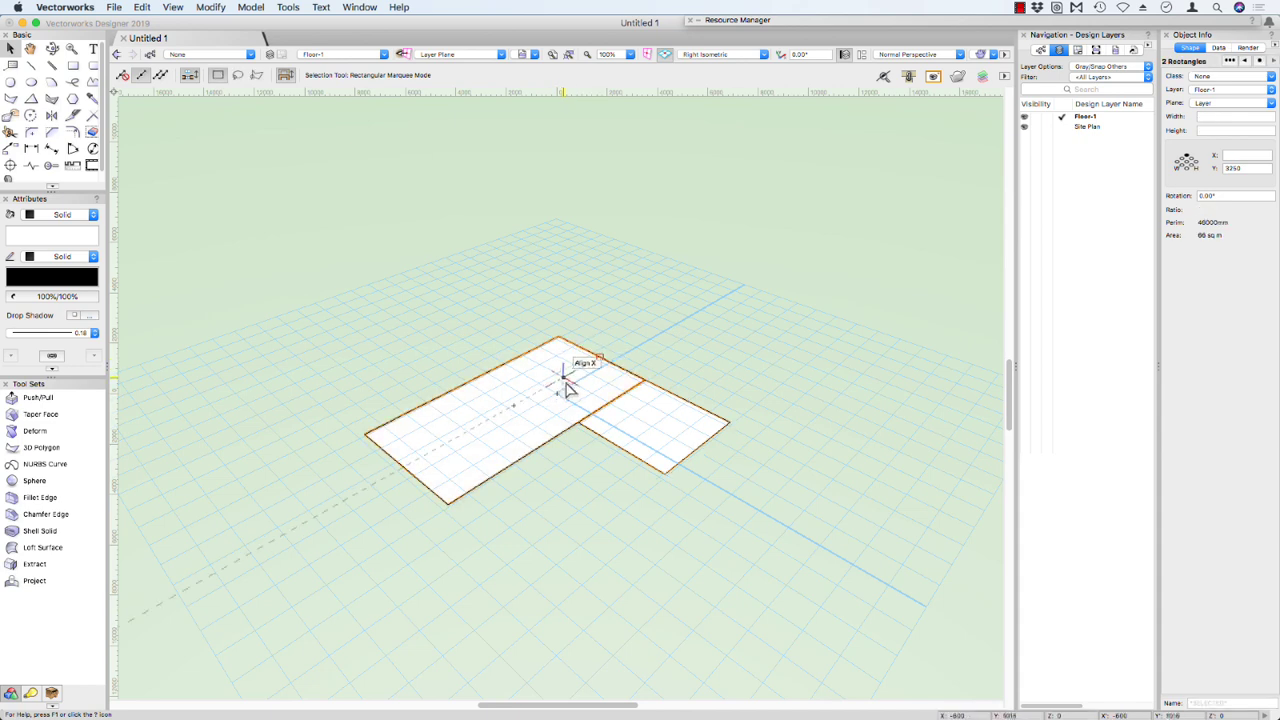
right_click(571, 378)
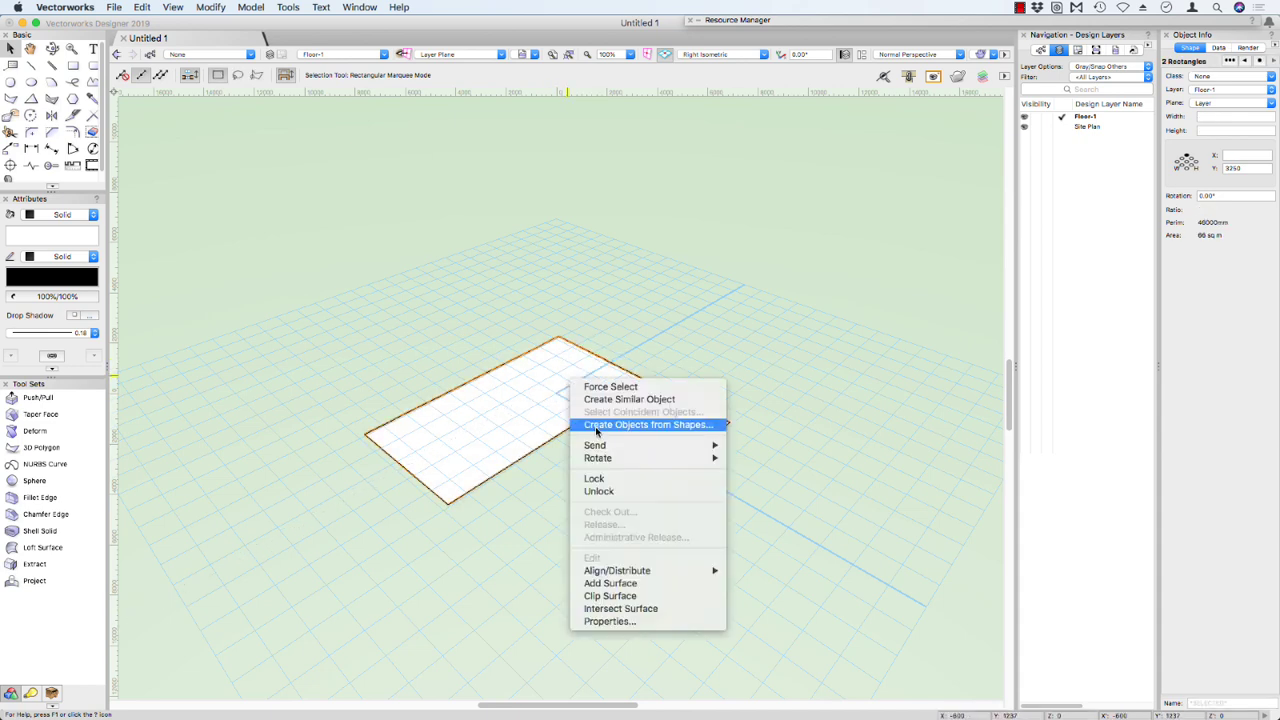
left_click(626, 586)
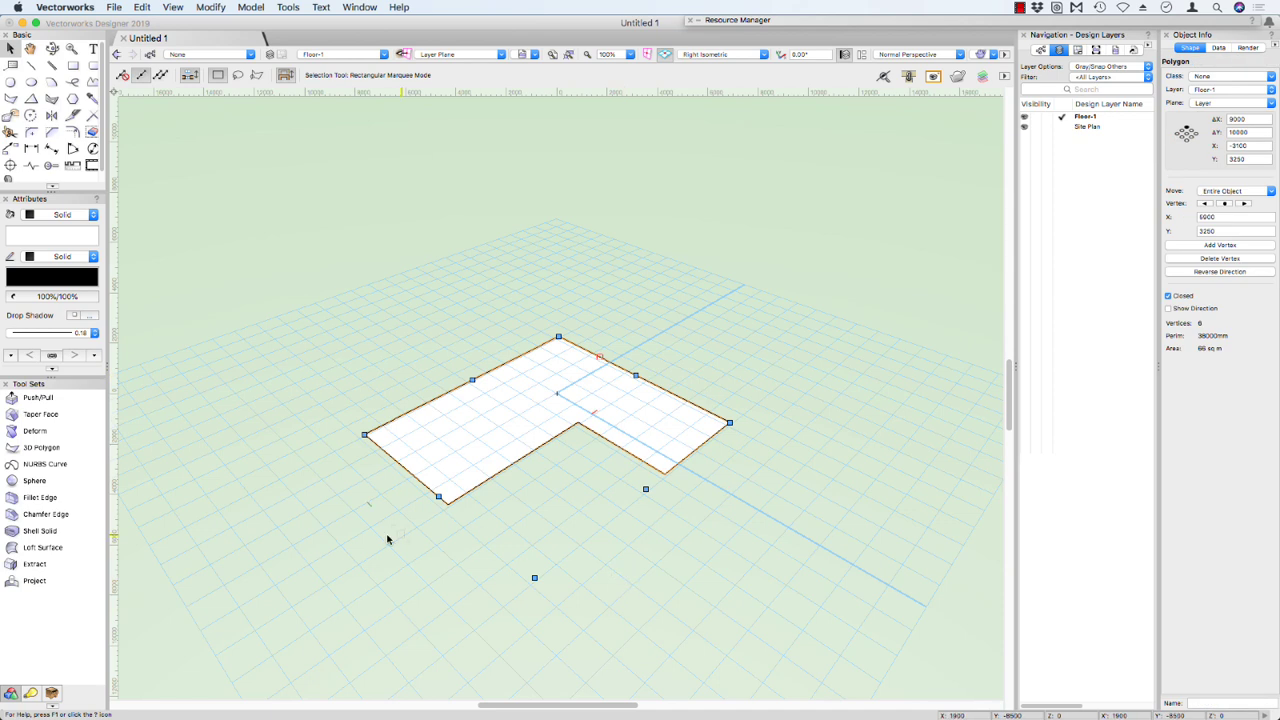
Step: Extrude the L-shaped polygon 4500 mm upward with Push/Pull in Extrude Face mode, and decline backups for the rest of the session
left_click(44, 398)
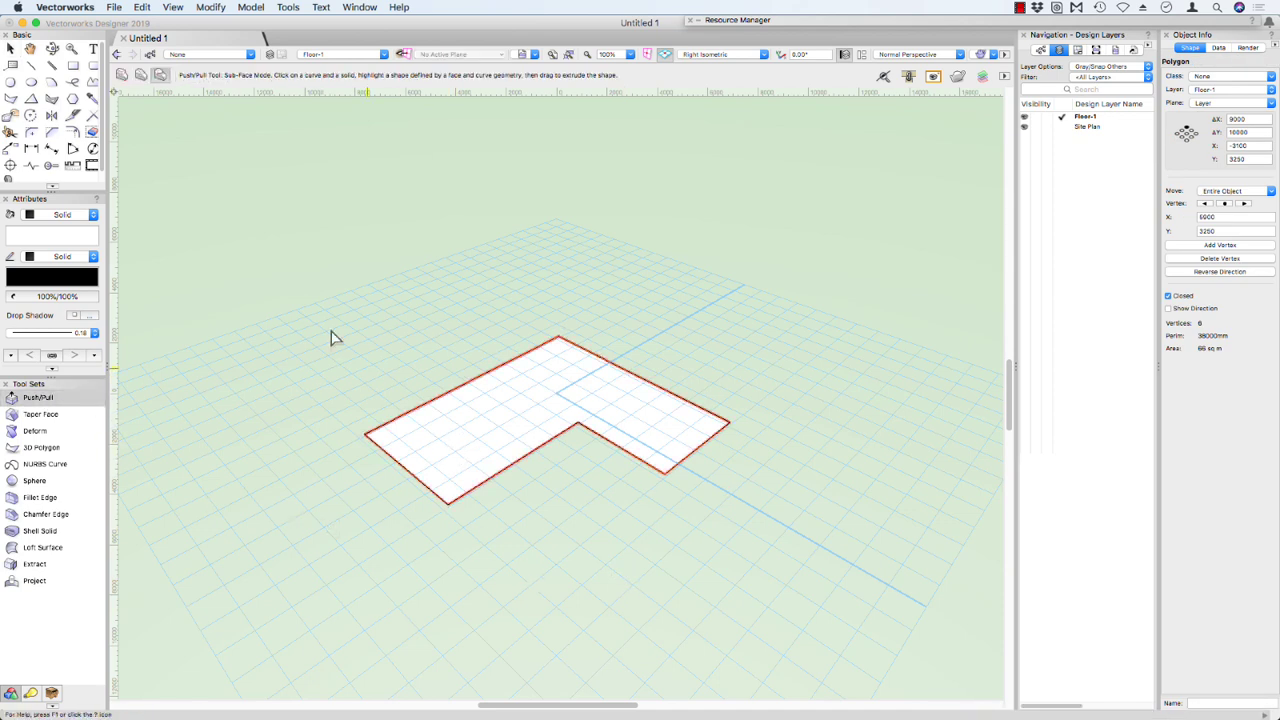
left_click(121, 75)
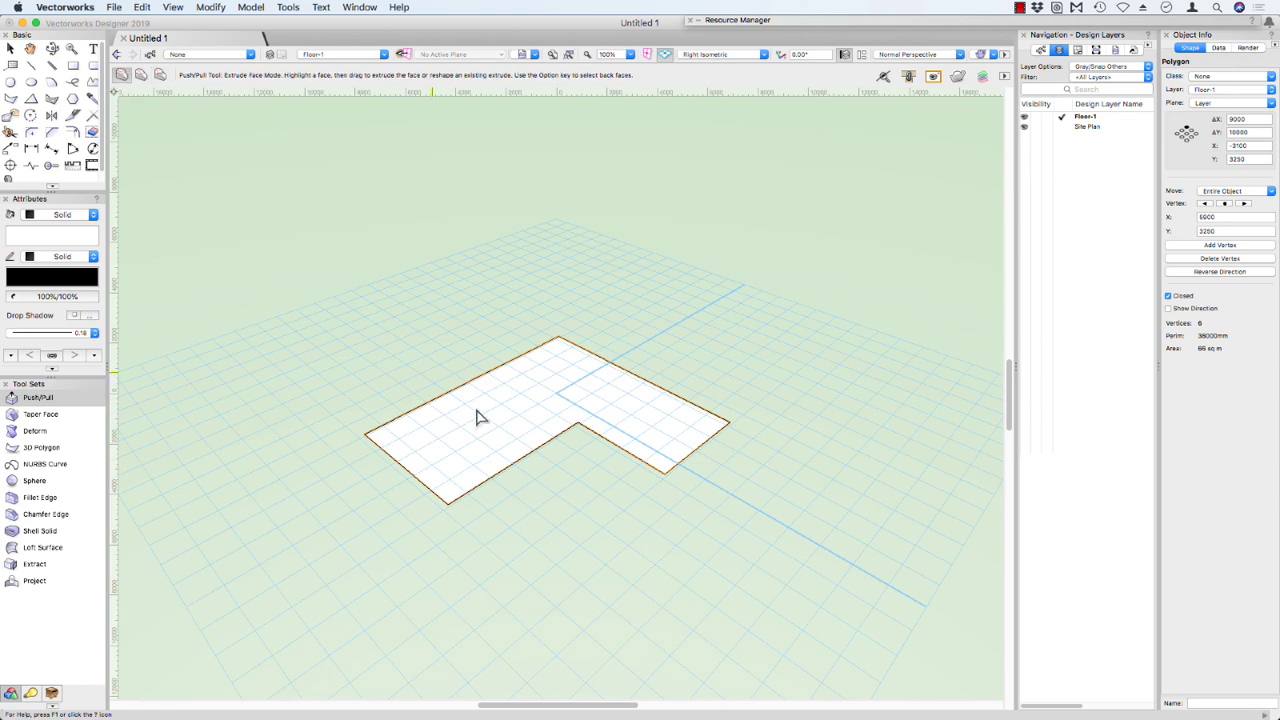
left_click(496, 437)
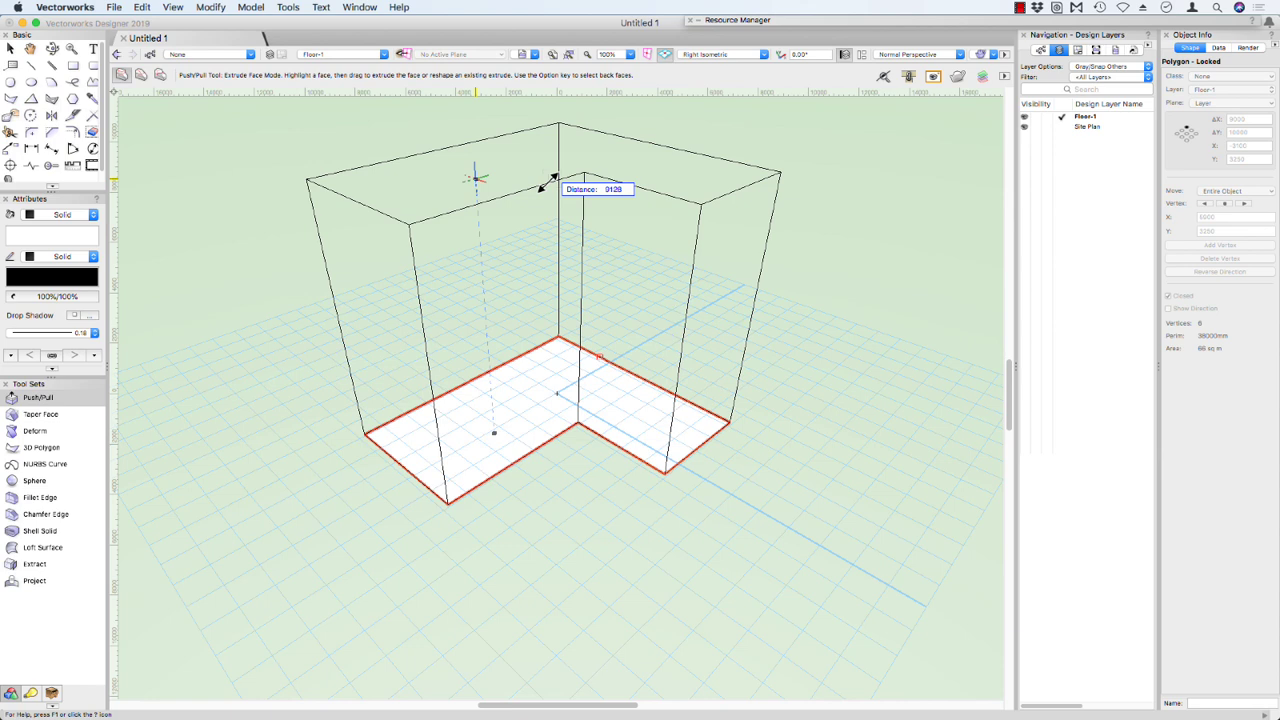
type("45")
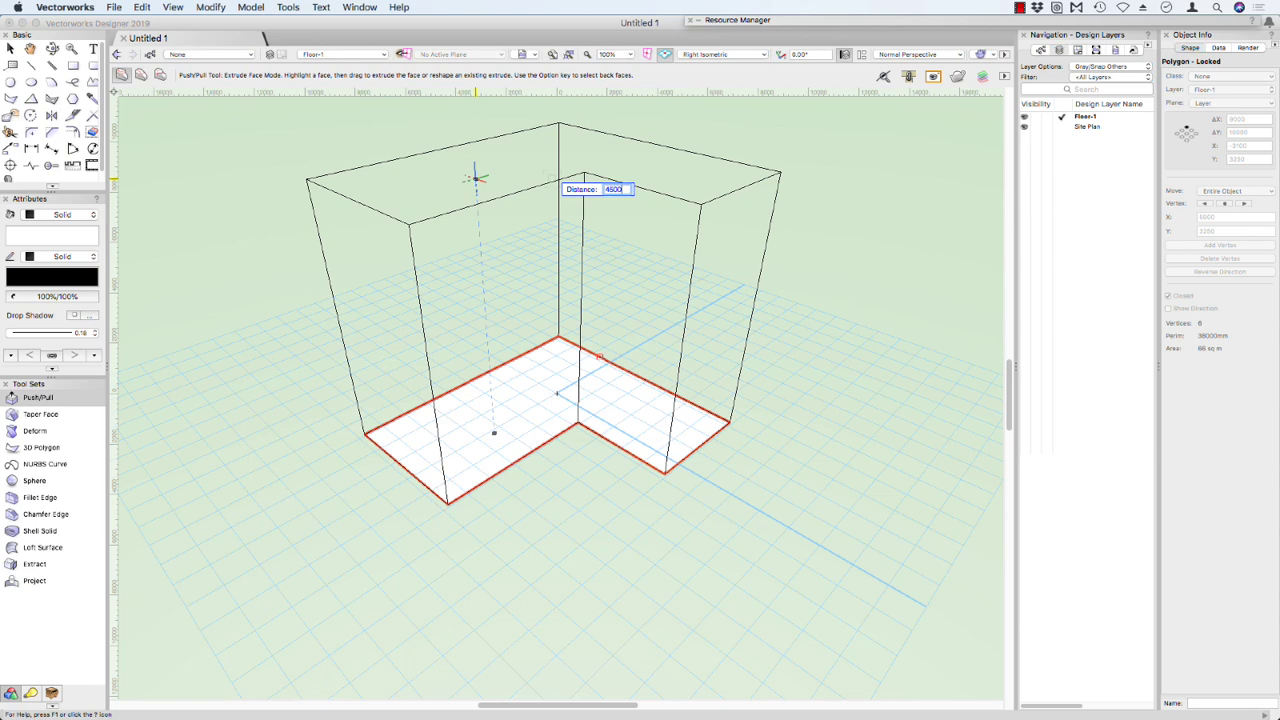
type("00")
key("Tab")
key("Return")
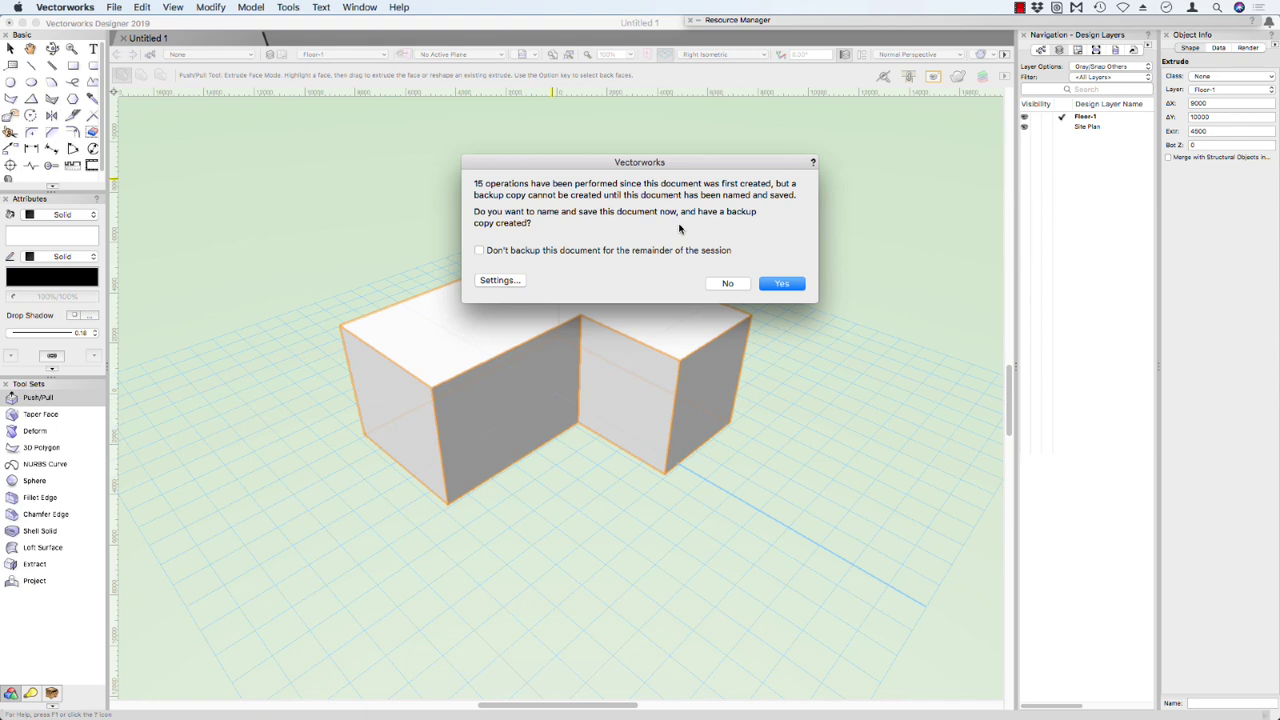
left_click(506, 254)
left_click(728, 284)
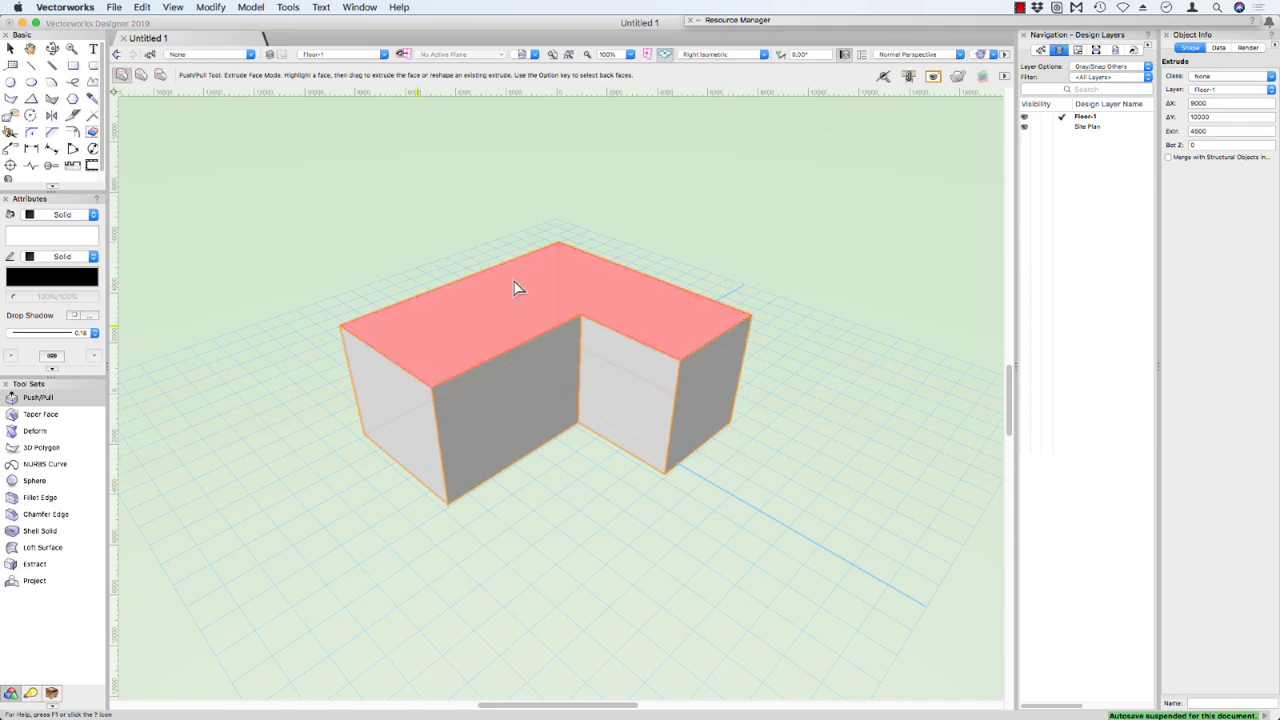
Step: Draw a gable triangle about 5000 mm wide and 1443 mm high above the long wing's end wall and extrude it 10000 mm along the wing
left_click(10, 99)
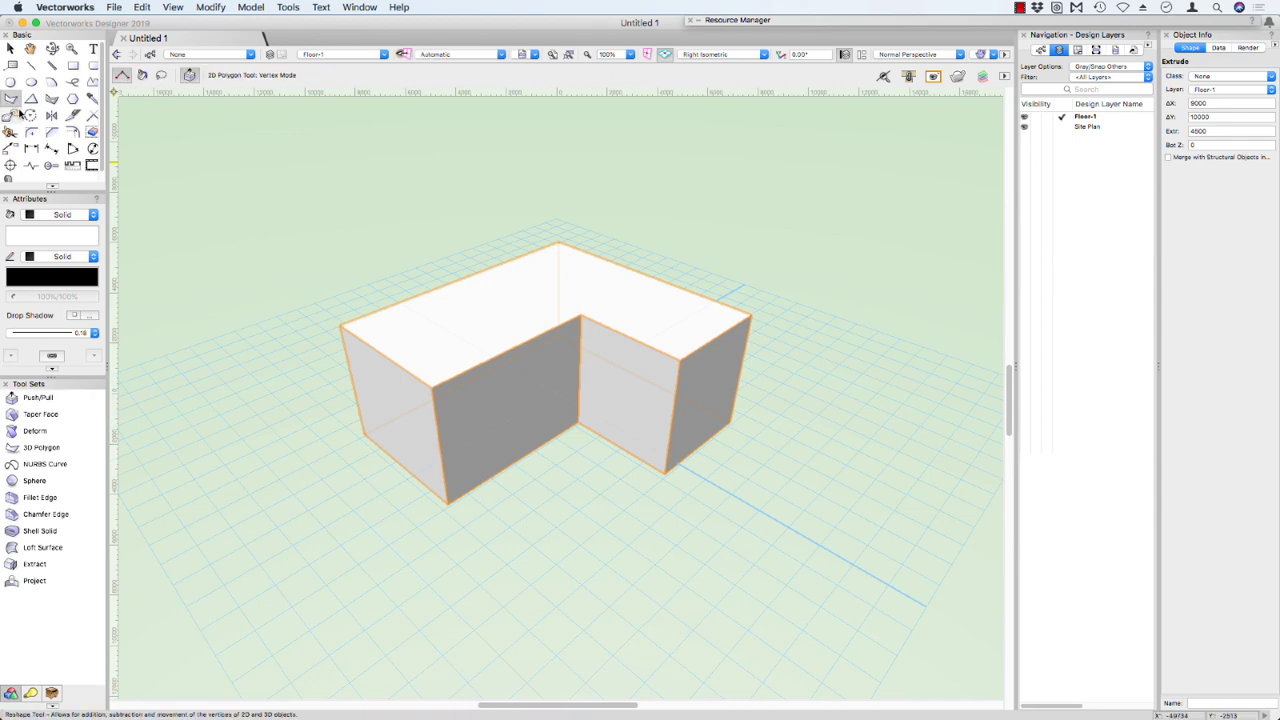
left_click(340, 328)
left_click(381, 355)
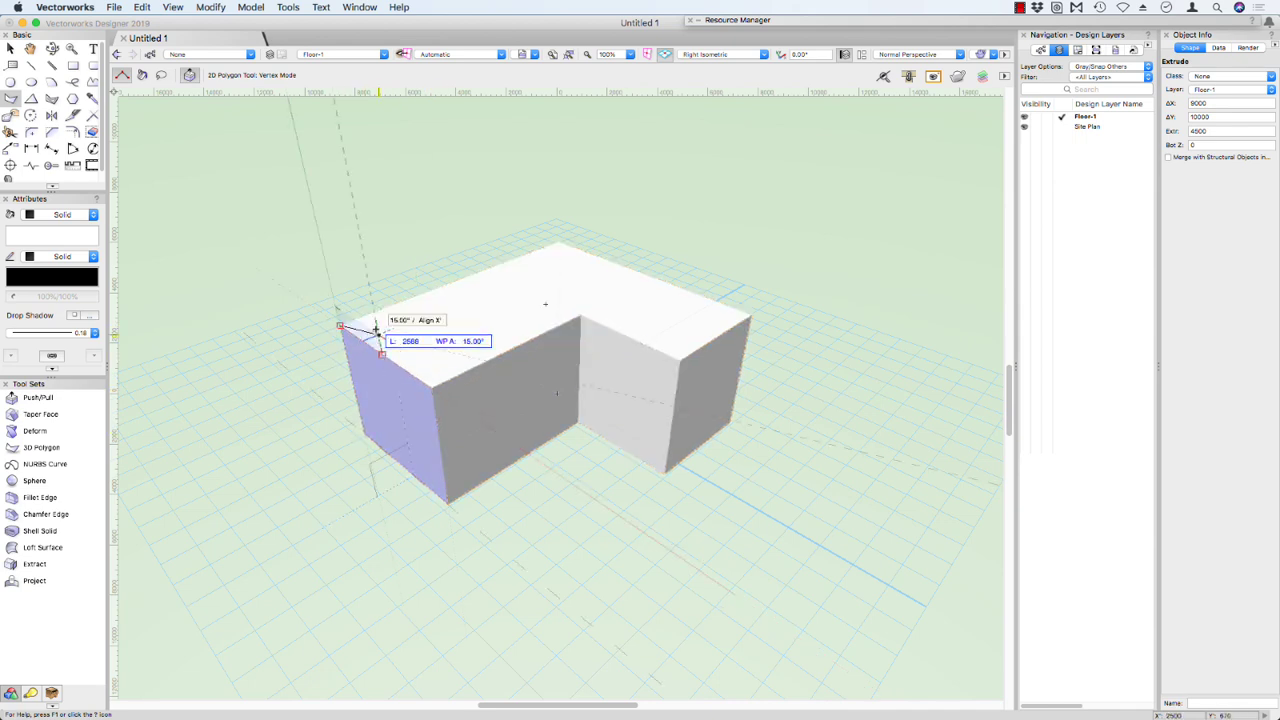
left_click(376, 312)
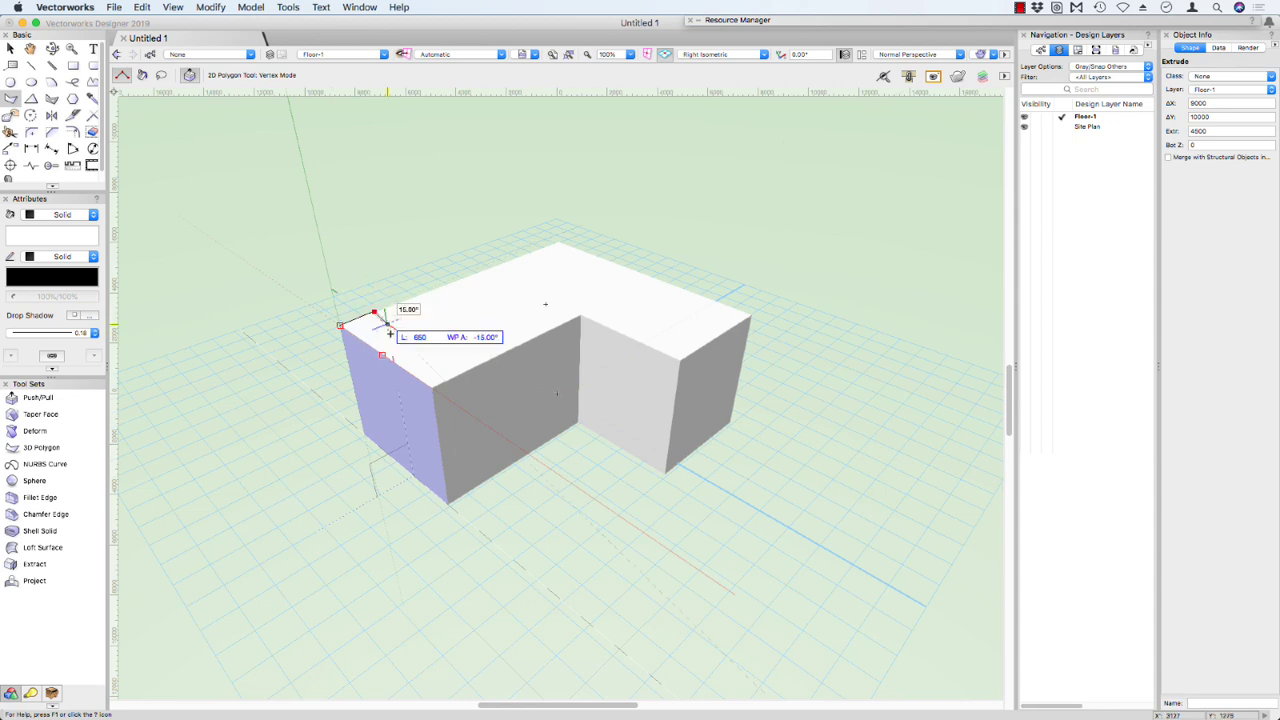
left_click(430, 387)
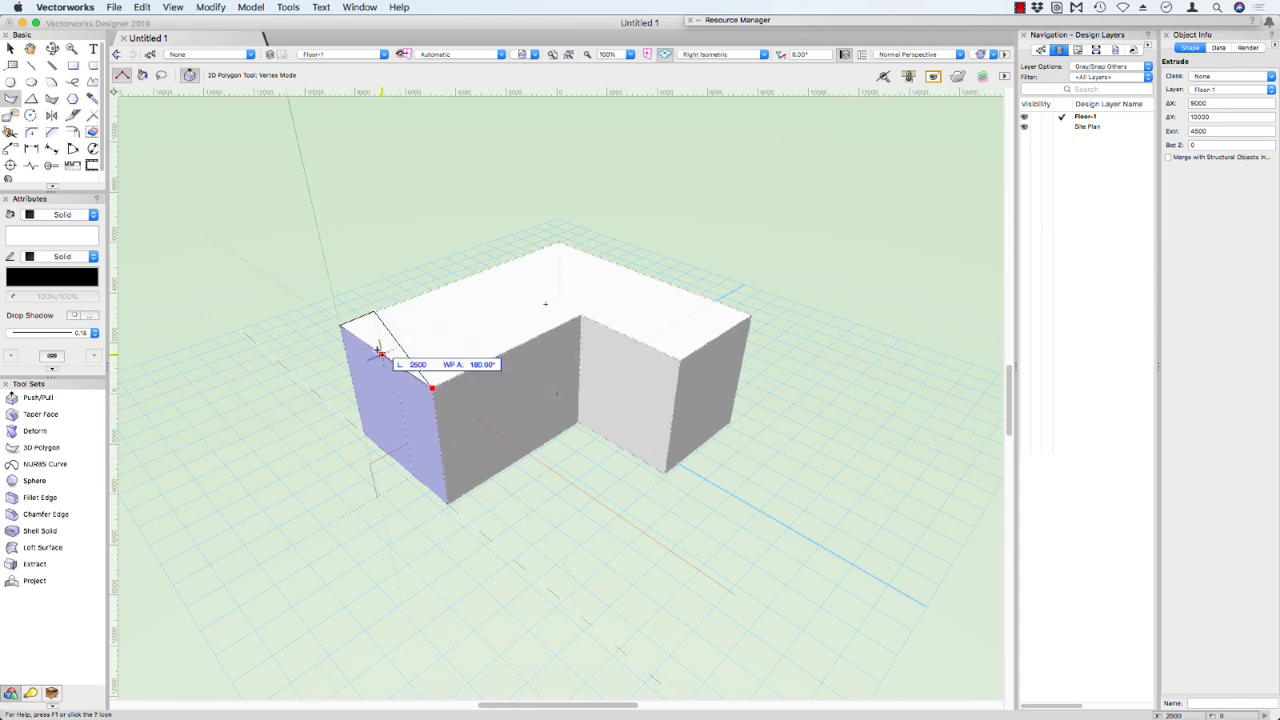
left_click(341, 326)
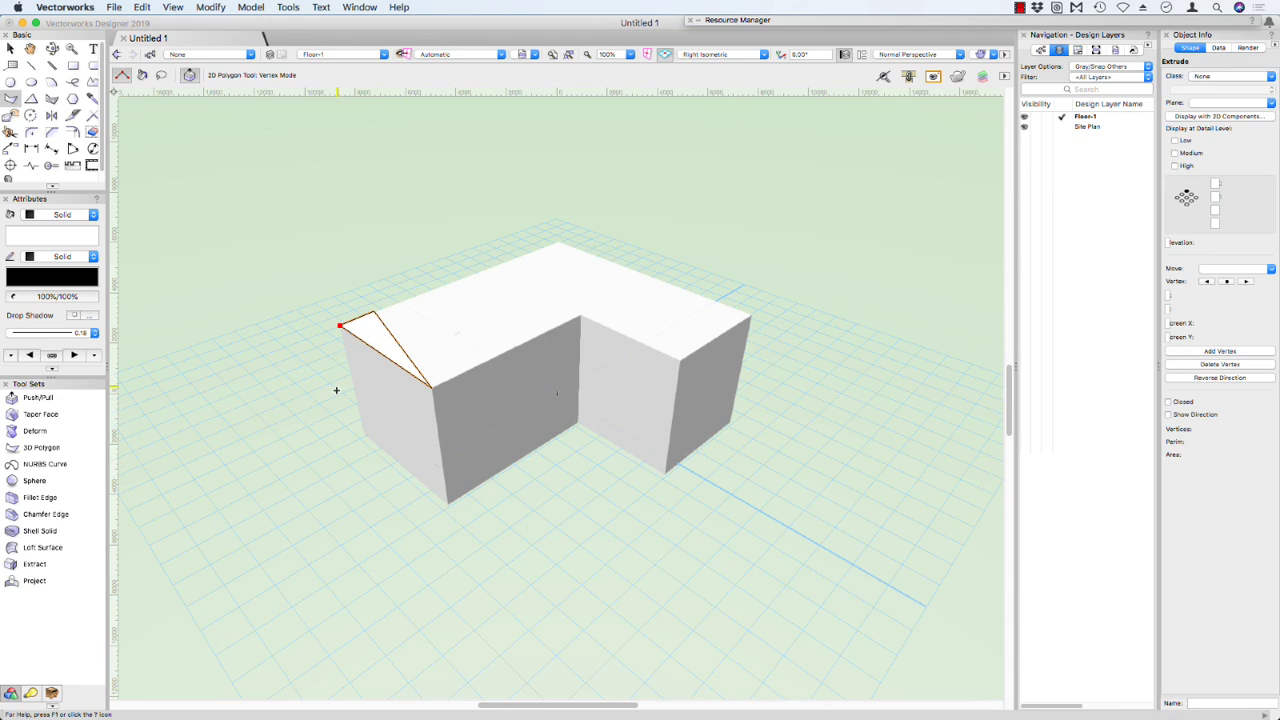
left_click_drag(376, 341, 751, 320)
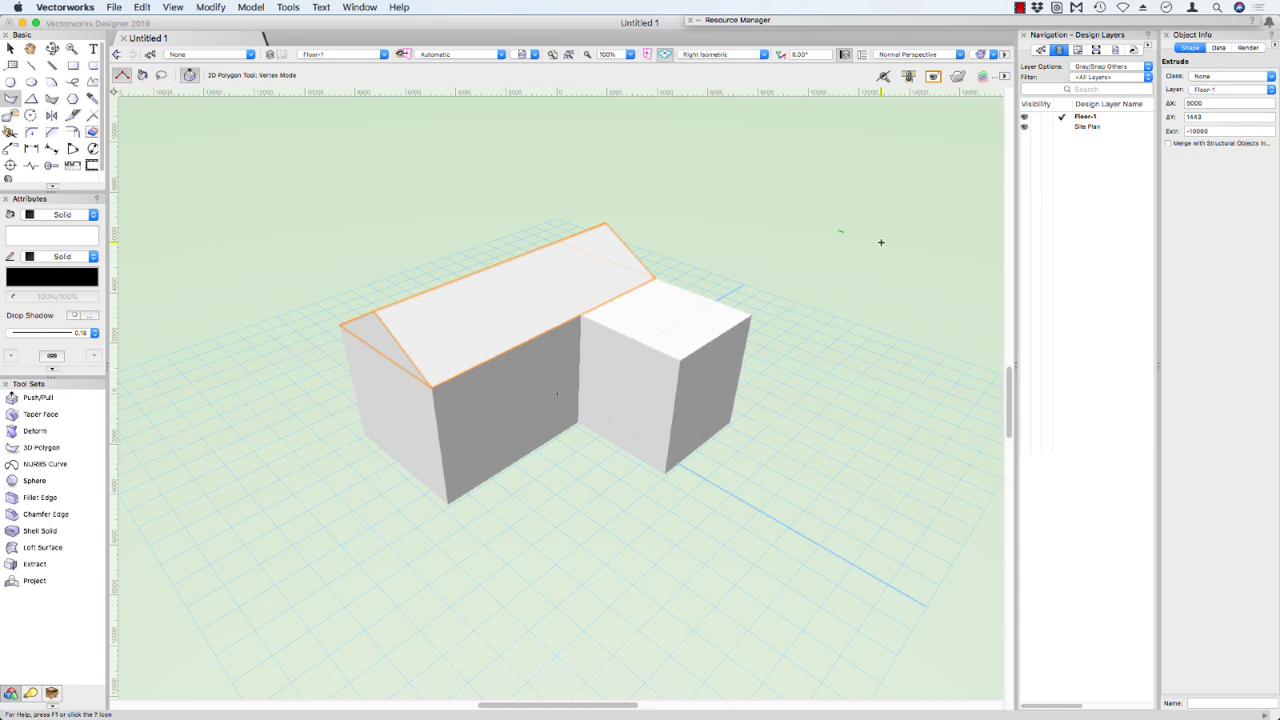
Step: Draw a gable triangle about 4000 mm wide and 1155 mm high above the short wing's end wall and extrude it 6500 mm into the main roof
left_click(681, 358)
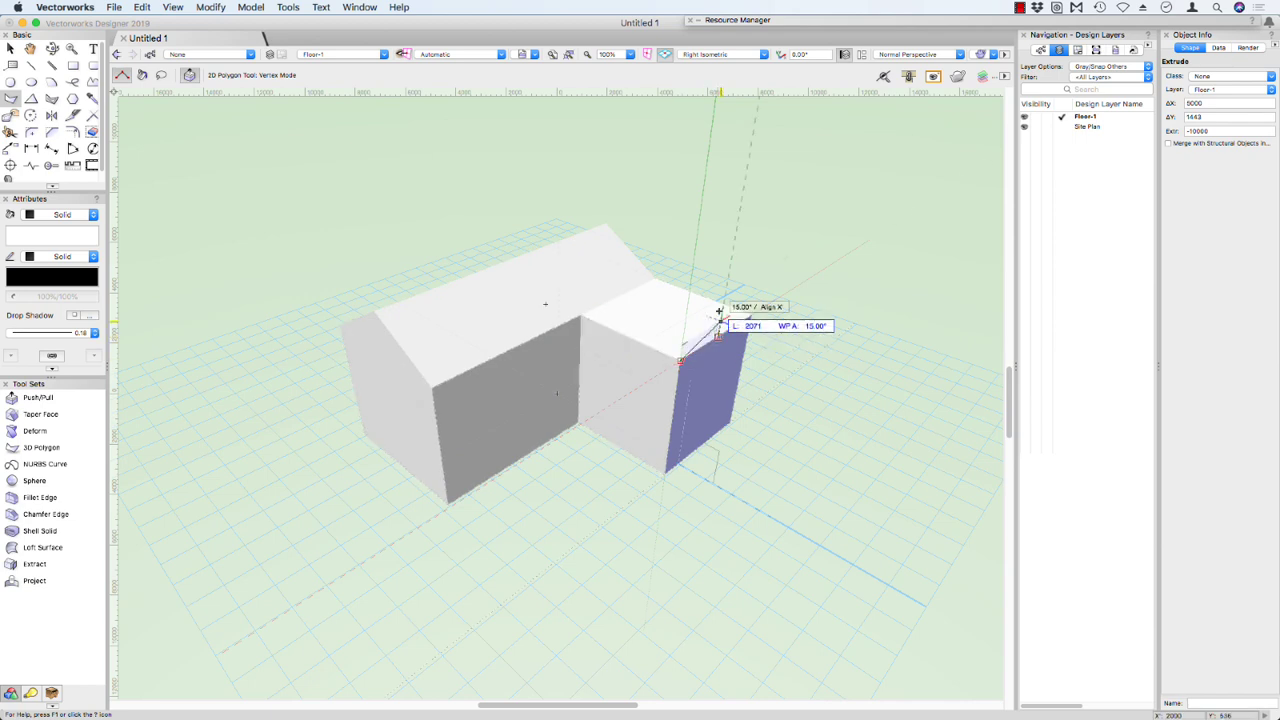
left_click(721, 303)
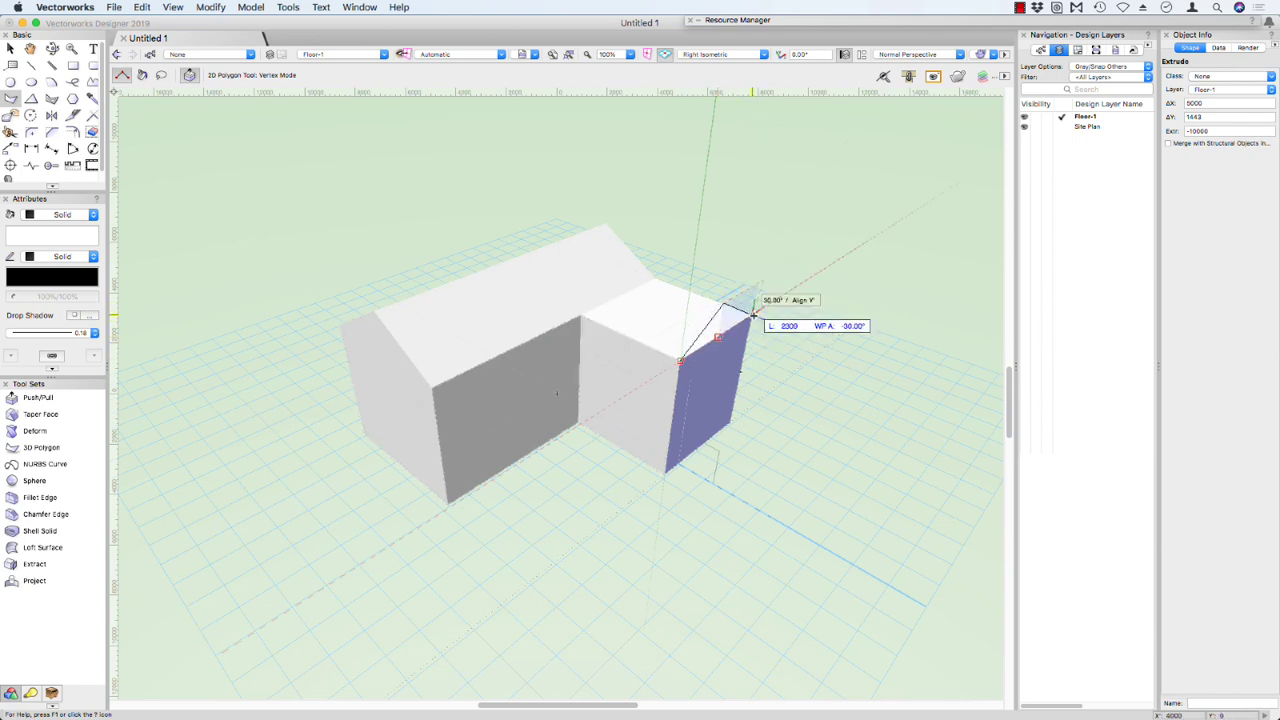
left_click(753, 315)
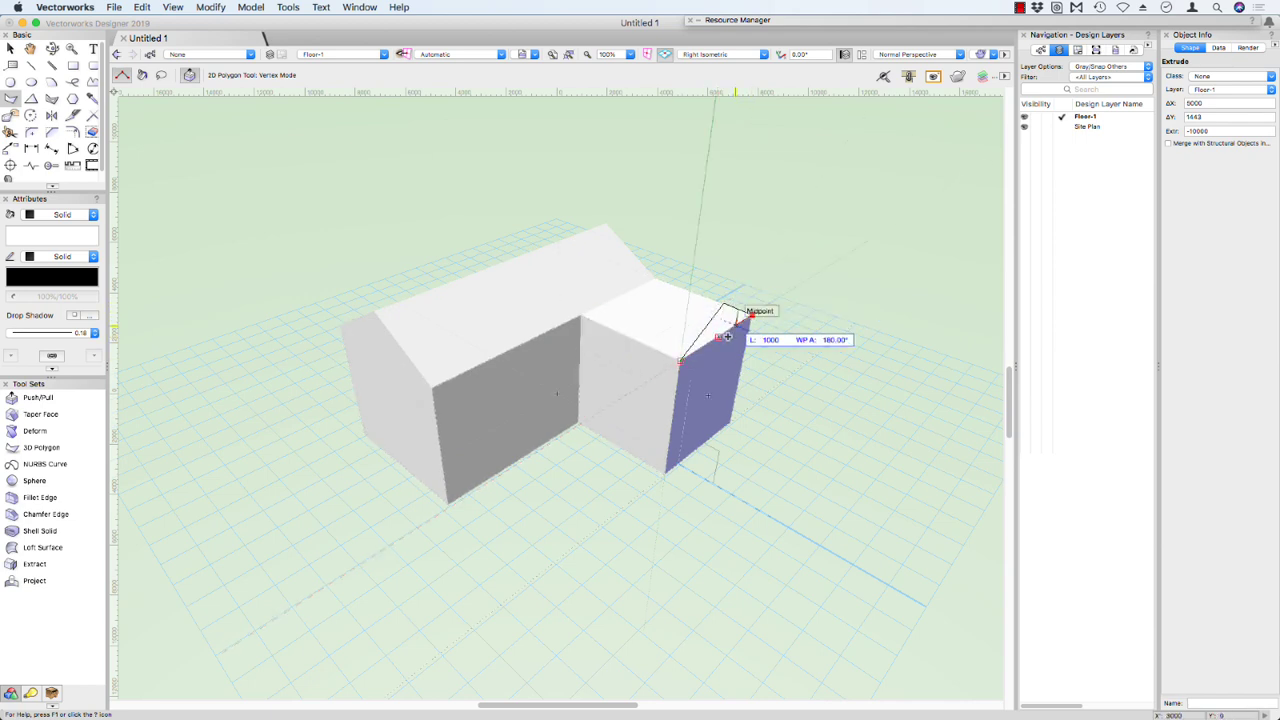
left_click(682, 360)
left_click(700, 325)
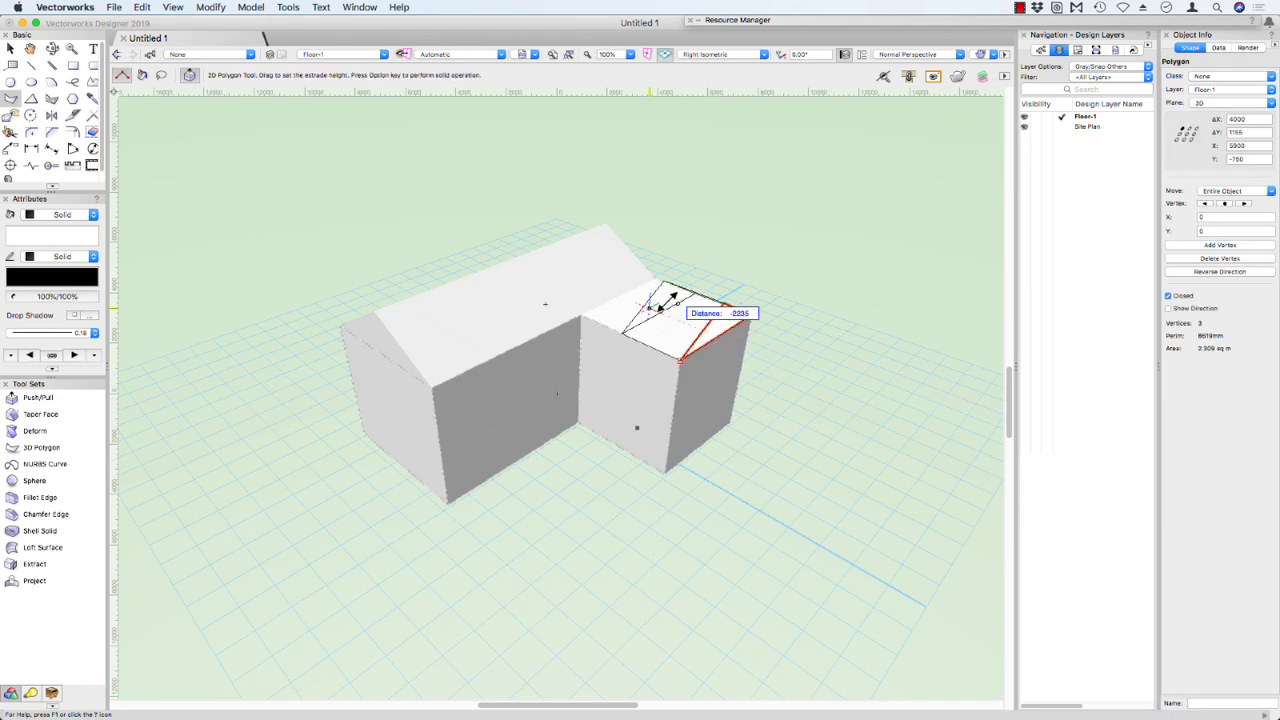
left_click(603, 221)
key("x")
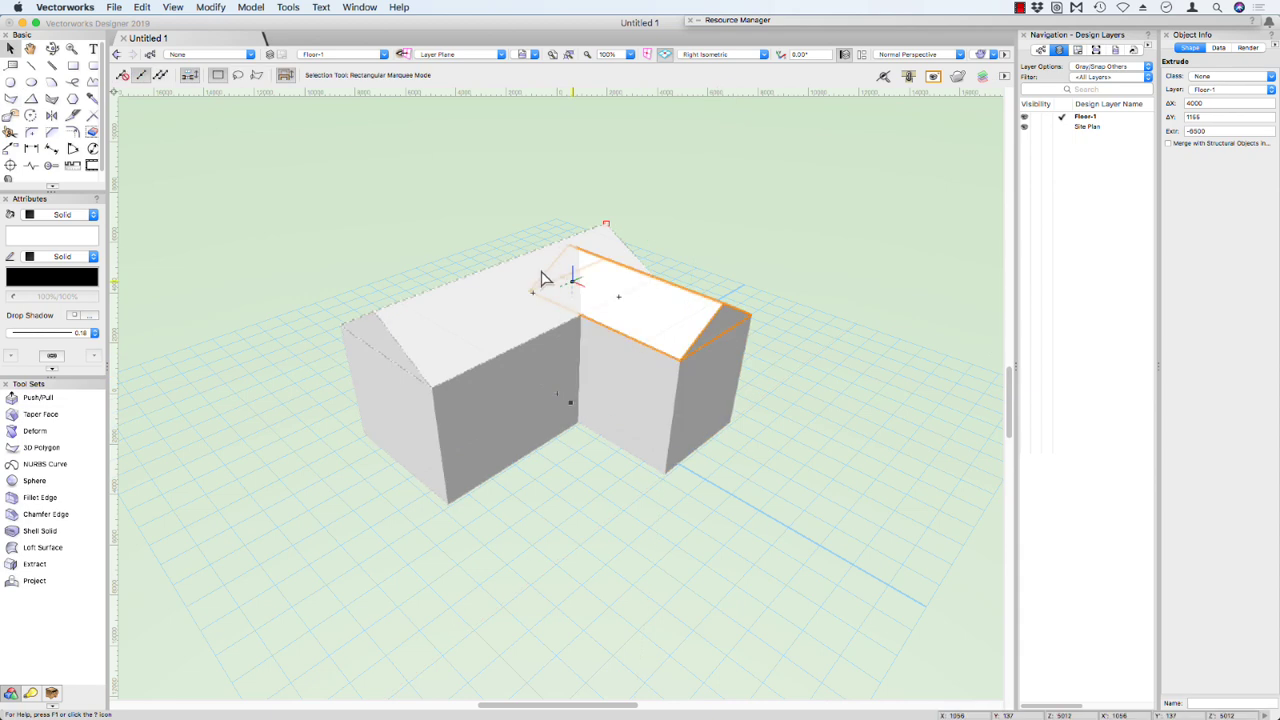
Step: Select both gabled roof extrusions and merge them into one solid with Add Solids
left_click(526, 217)
left_click(514, 291)
left_click(614, 286, "shift")
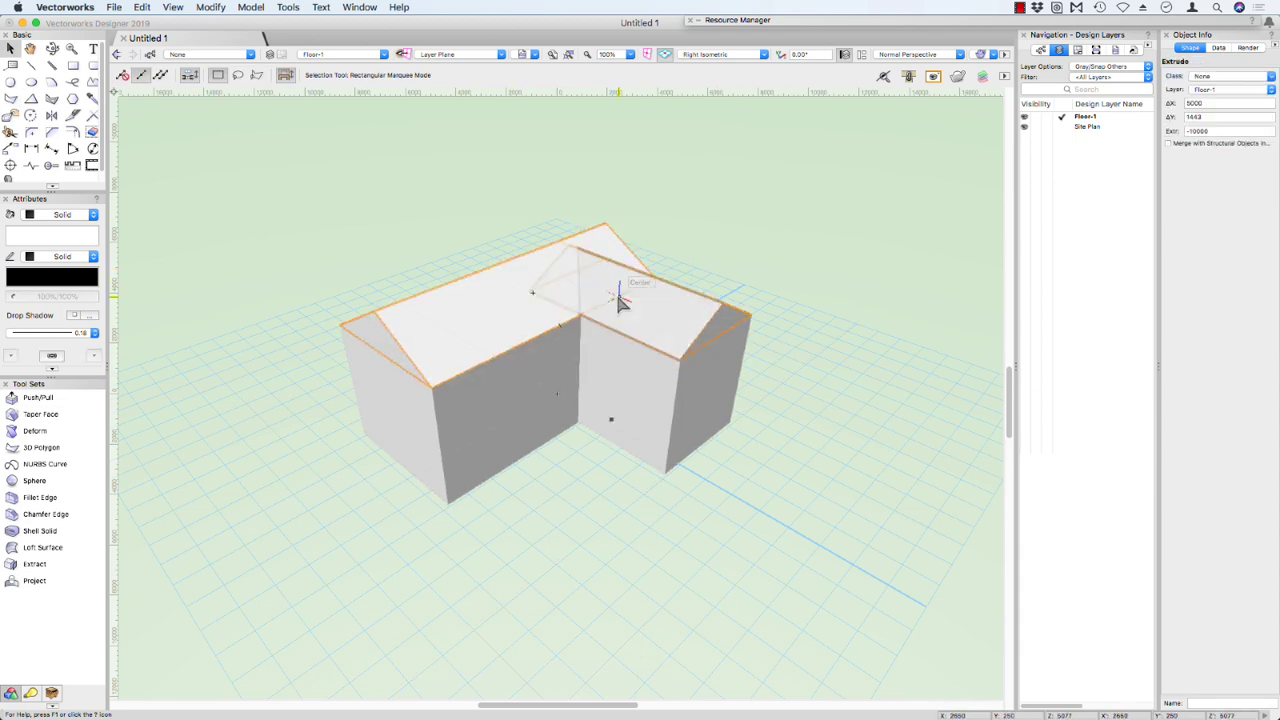
right_click(541, 291)
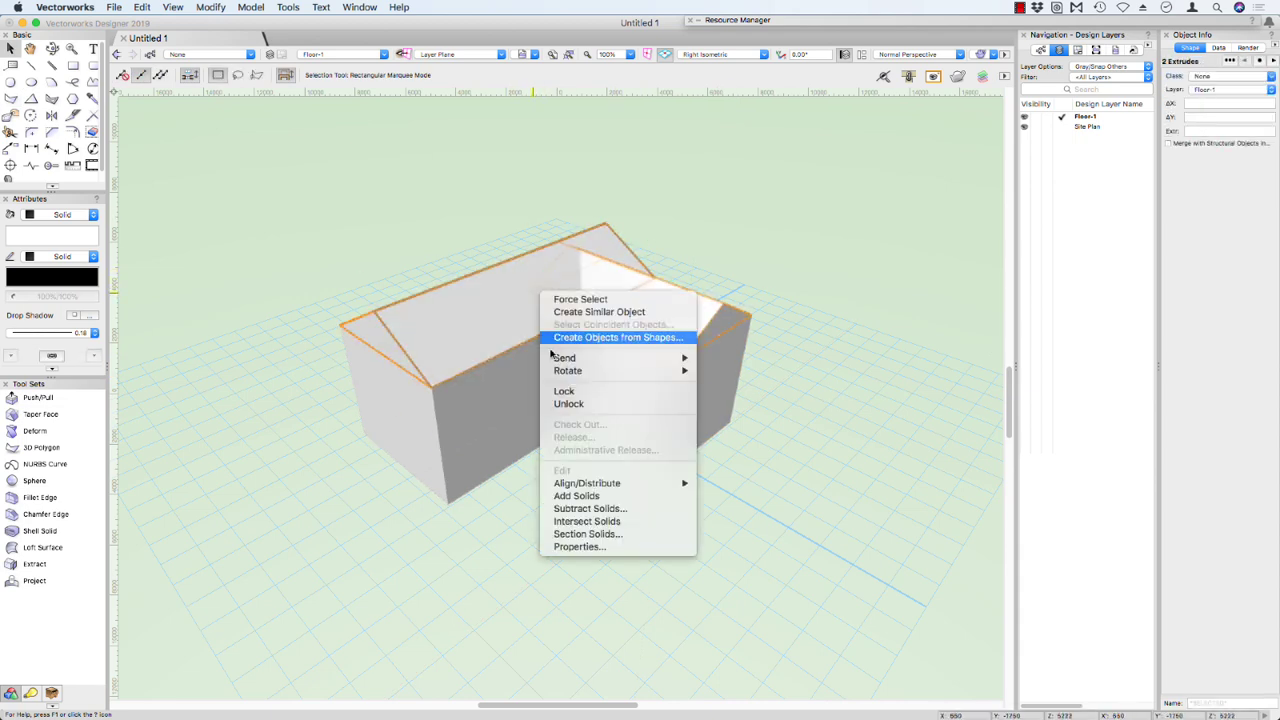
left_click(574, 496)
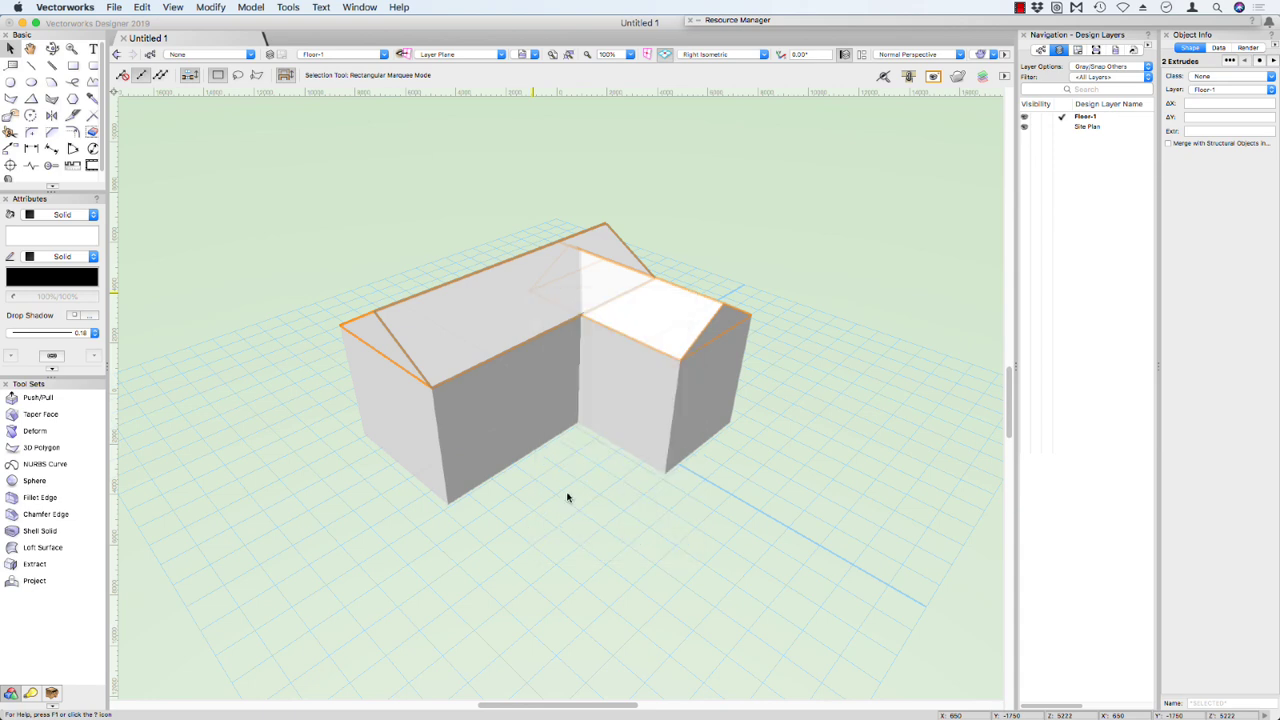
Step: Add the L-shaped building body to the selected roof and unite them with Add Solids
left_click(495, 428, "shift")
right_click(502, 420)
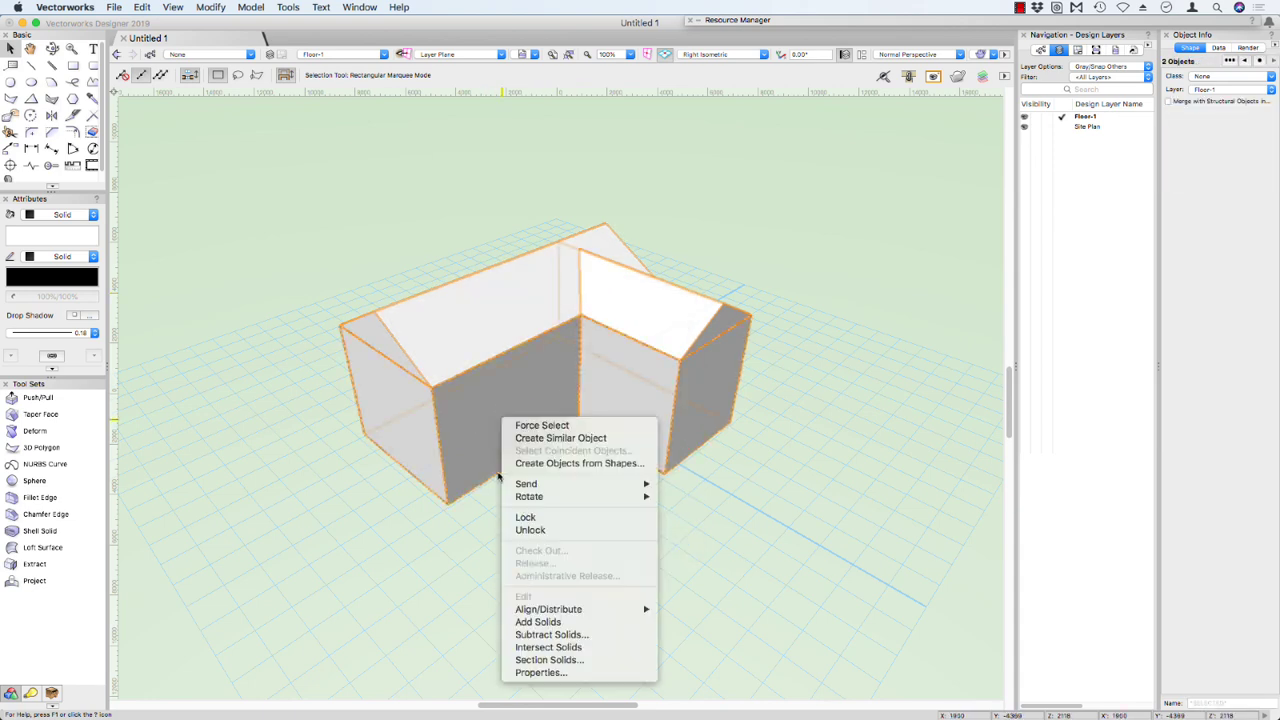
left_click(540, 622)
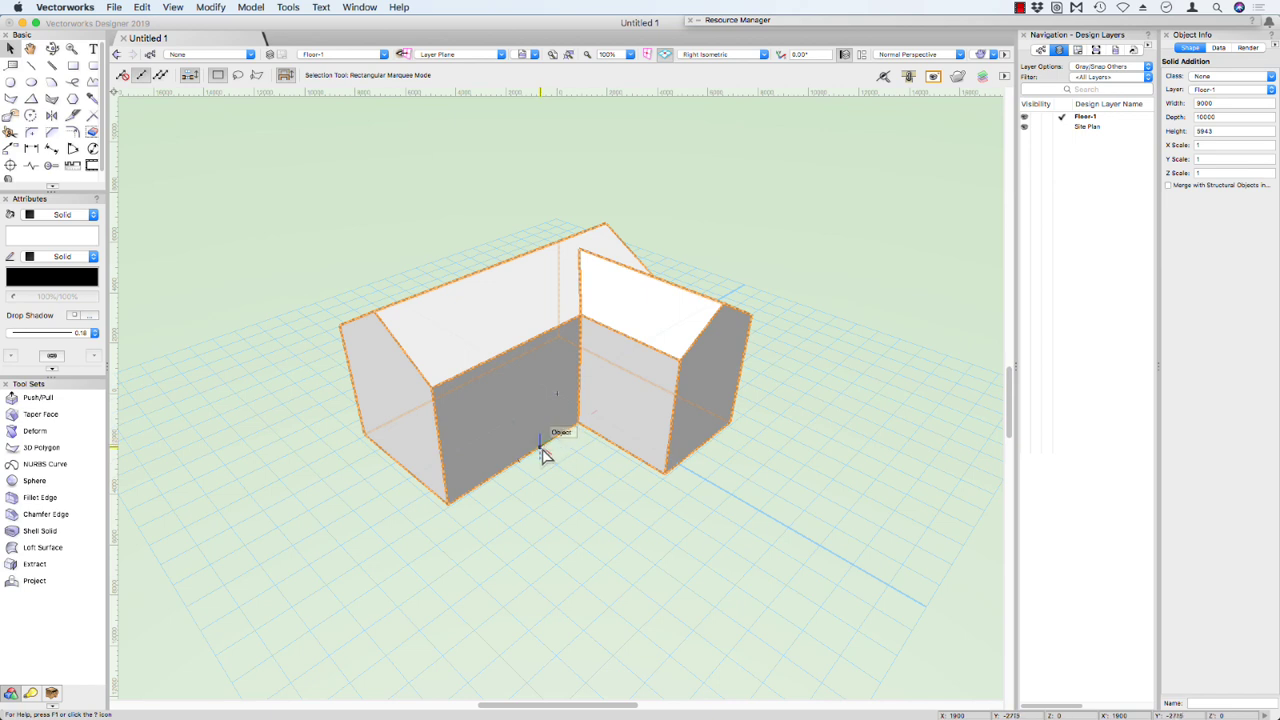
Step: Extract the building's L-shaped bottom face with the Extract tool in Extract Surface mode, with Create Planar Objects enabled
middle_click_drag(541, 449, 560, 126, "super")
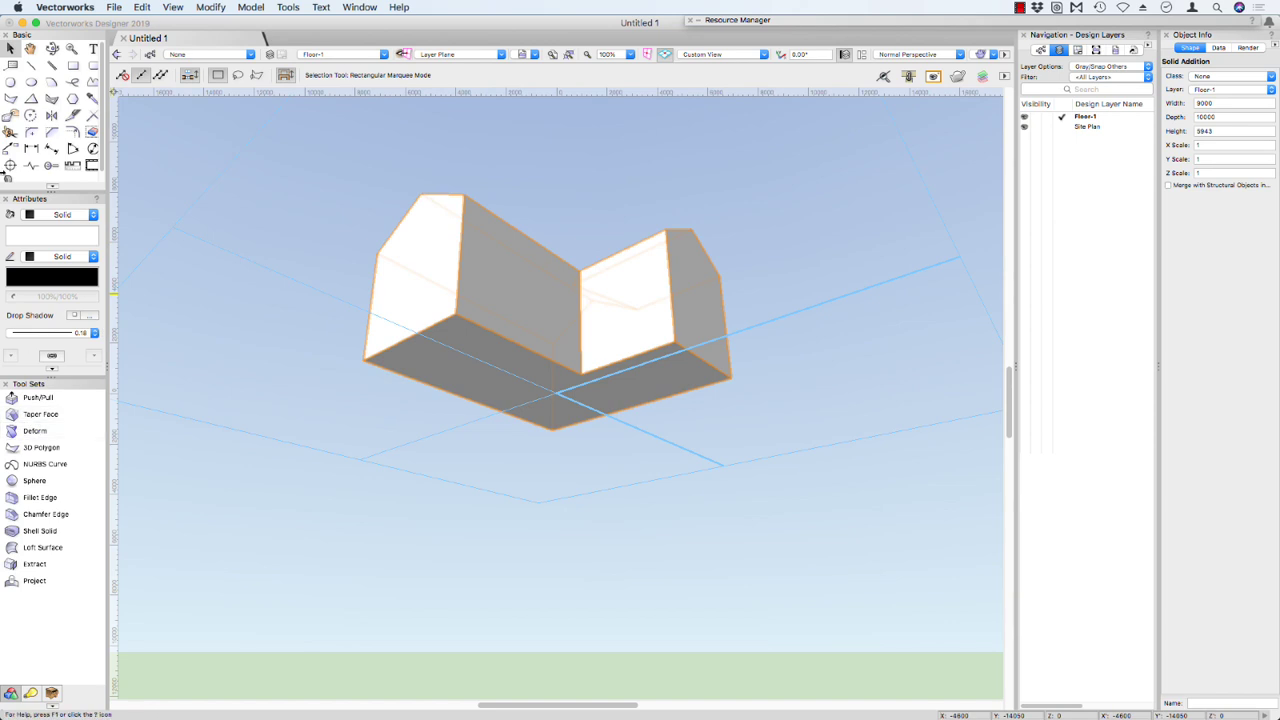
left_click(40, 565)
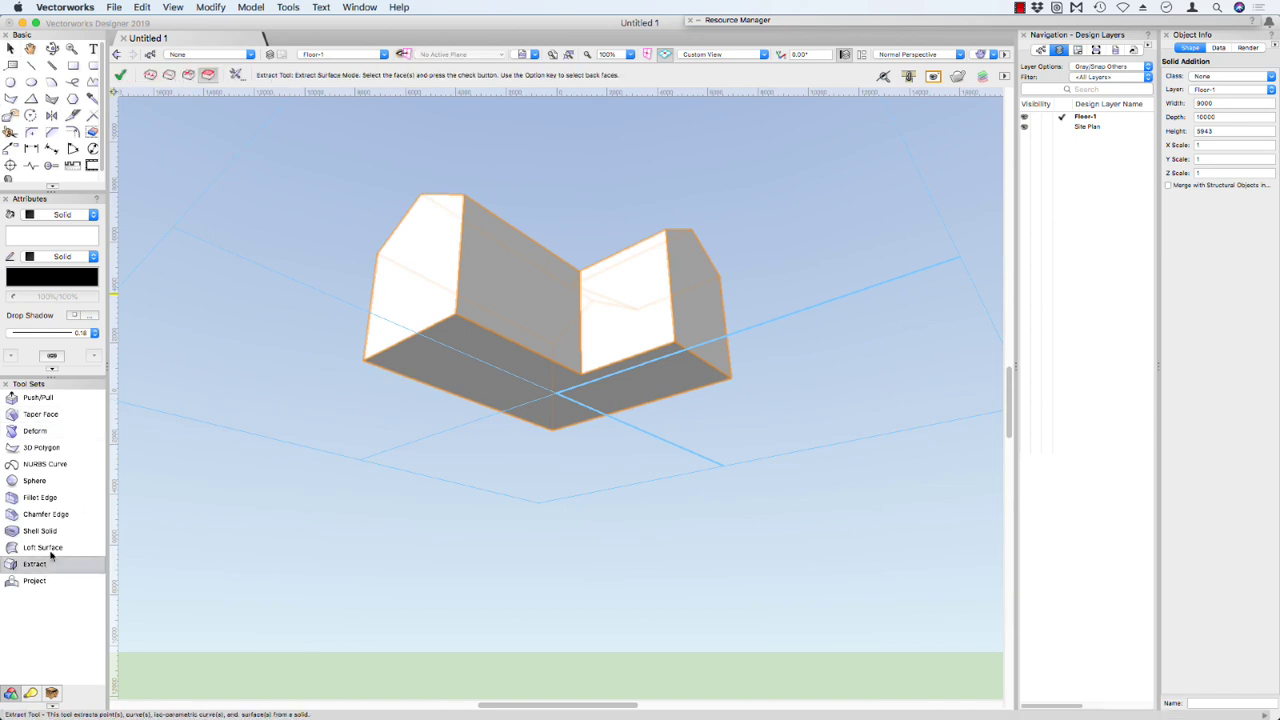
left_click(237, 76)
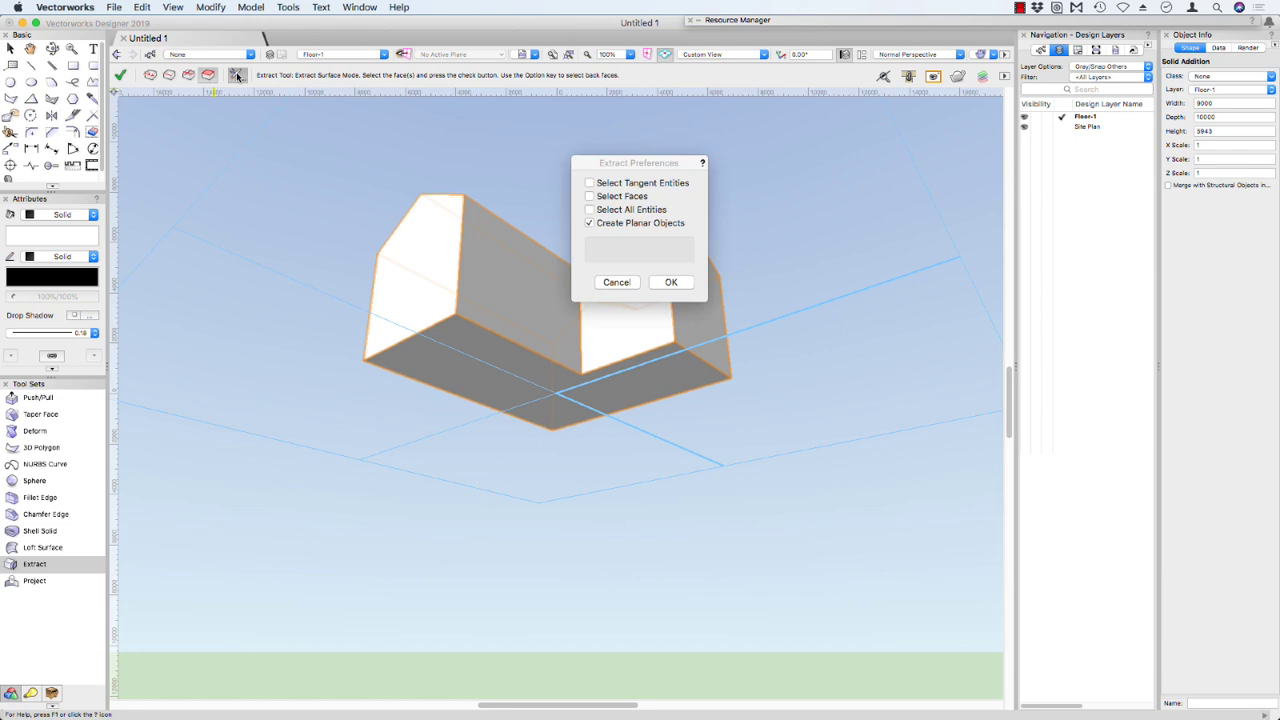
left_click(673, 284)
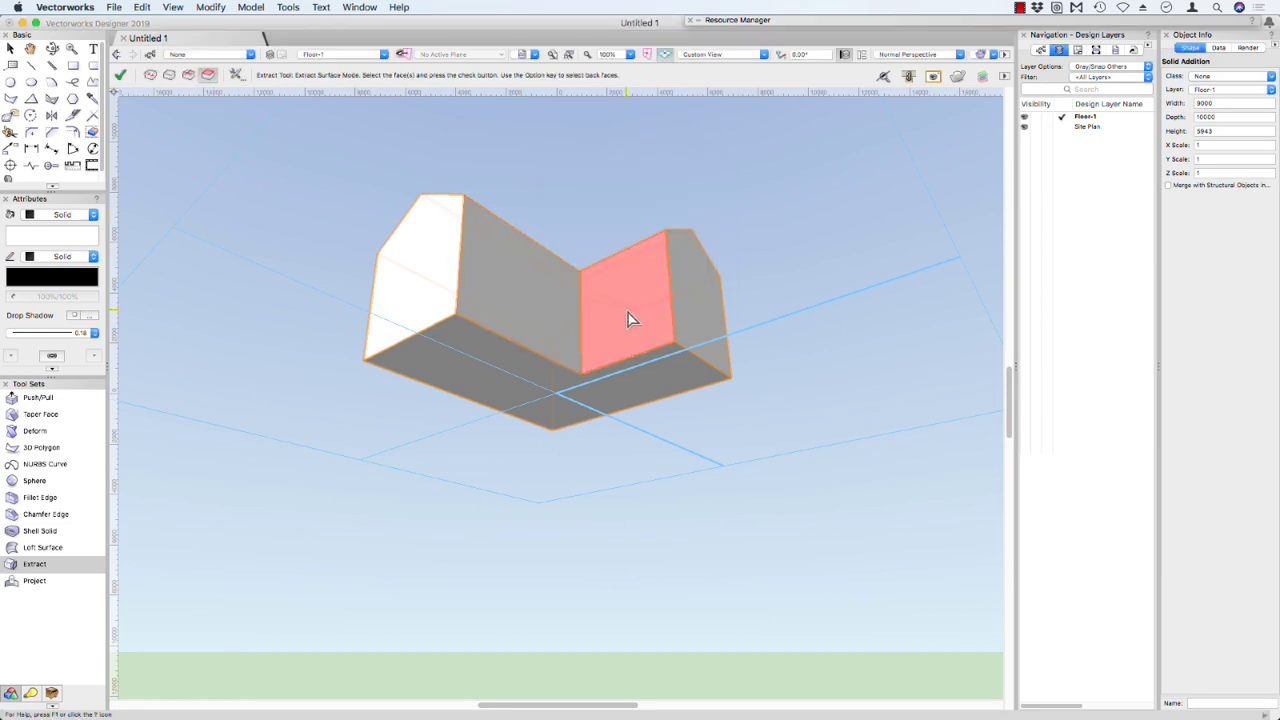
left_click(585, 397)
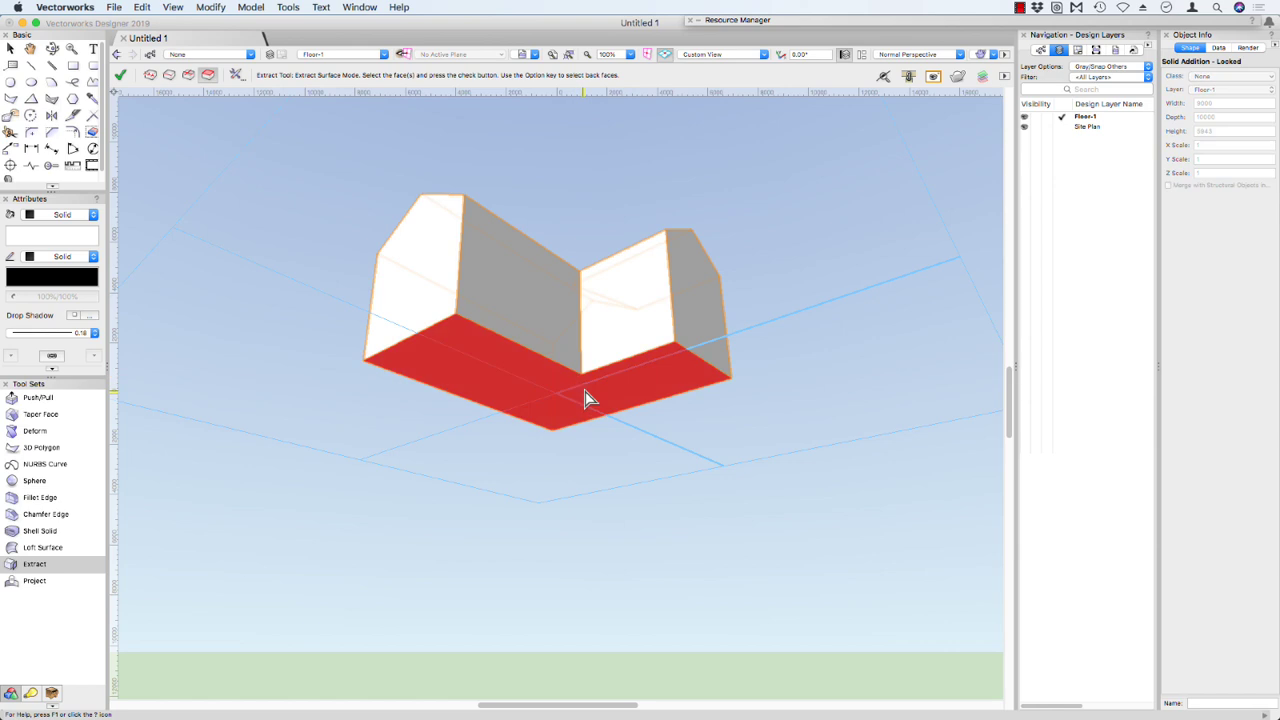
key("Return")
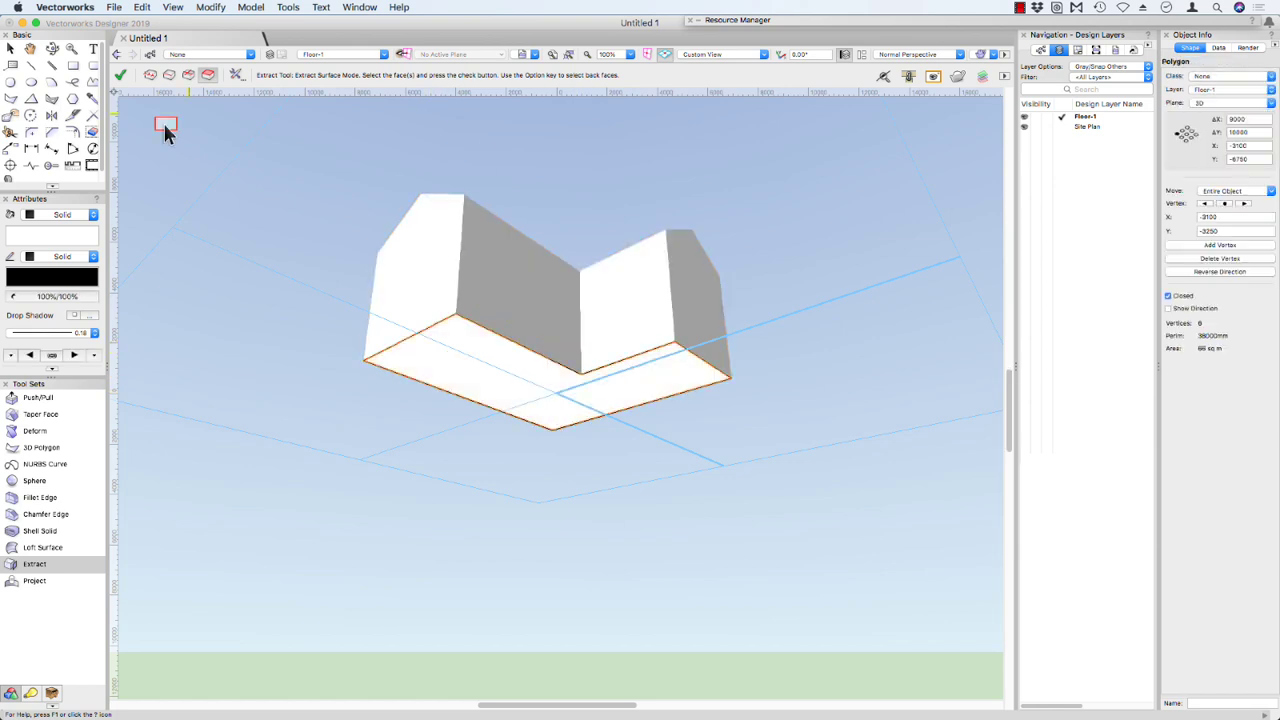
Step: Offset the extracted base polygon 150 mm inward and push it 4500 mm up into the building with Push/Pull in Sub-Face mode
left_click(72, 133)
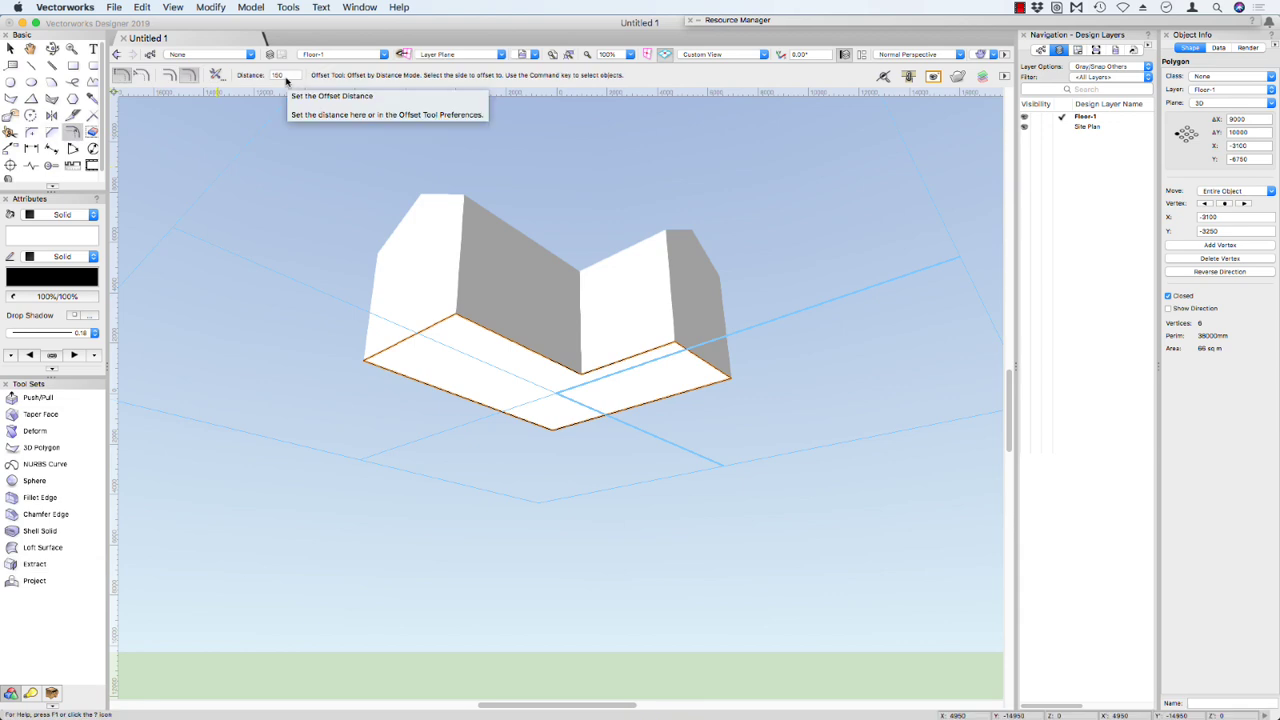
left_click(470, 358)
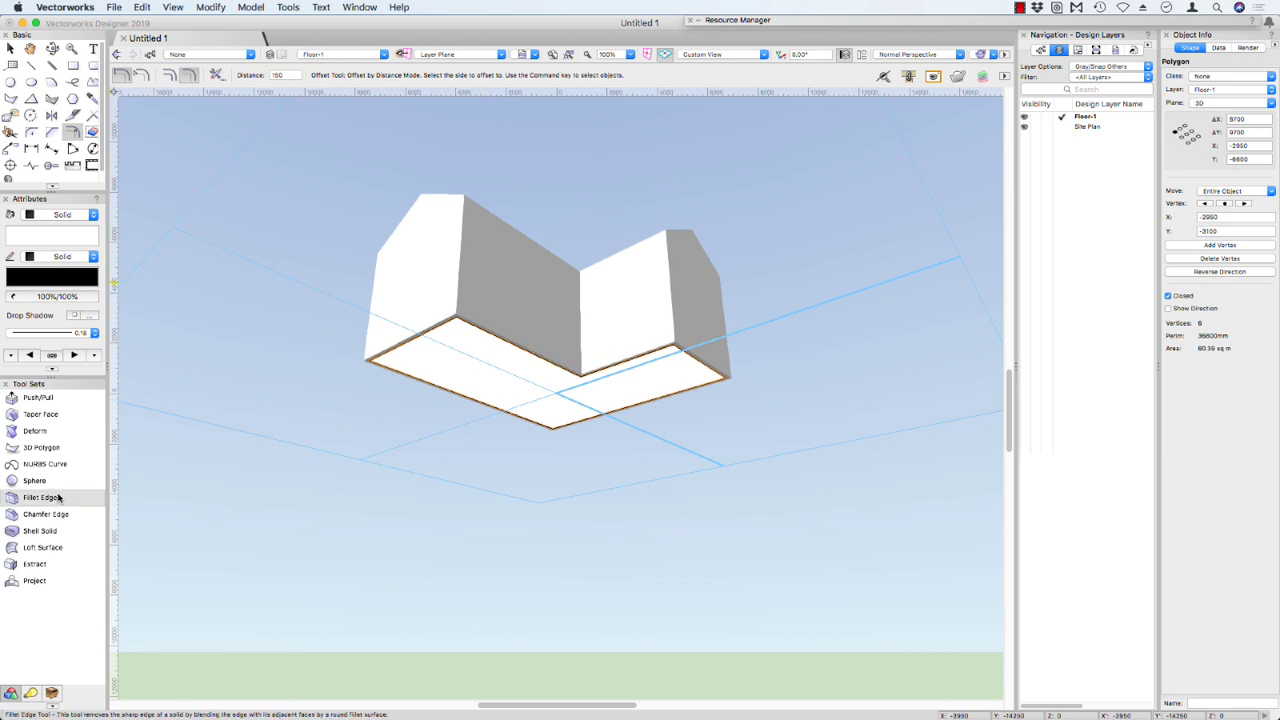
left_click(28, 398)
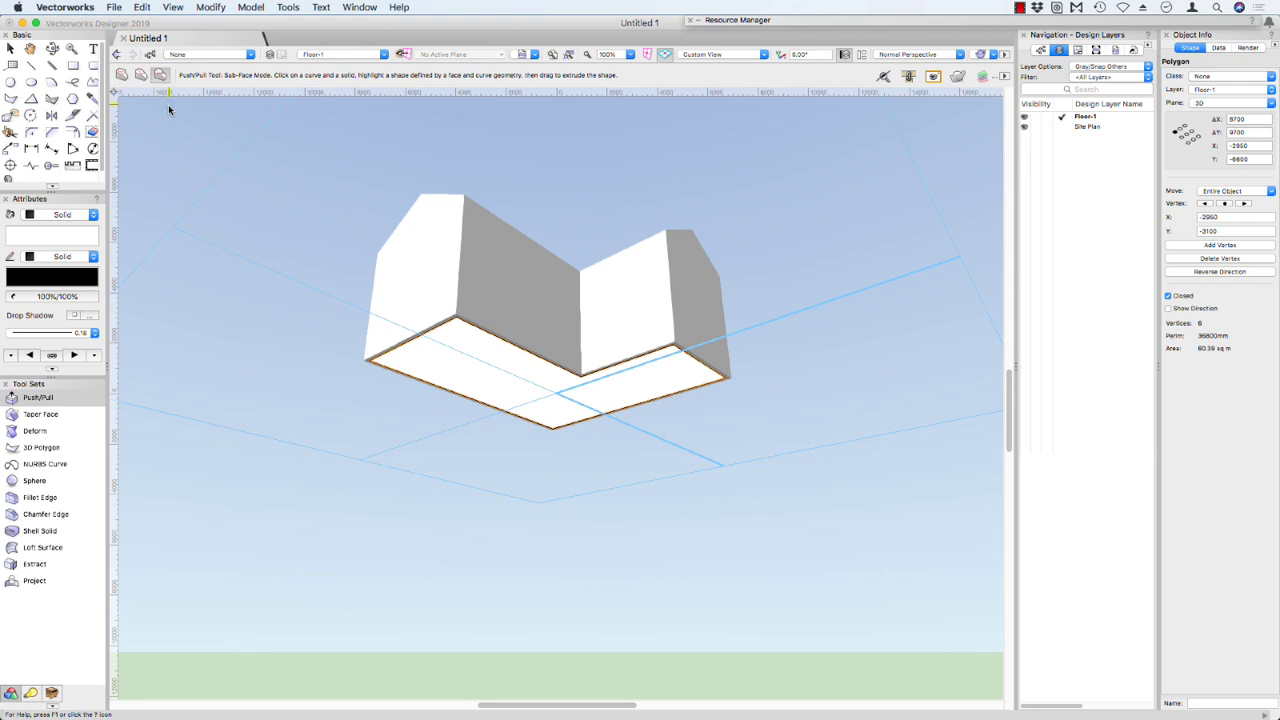
left_click(462, 350)
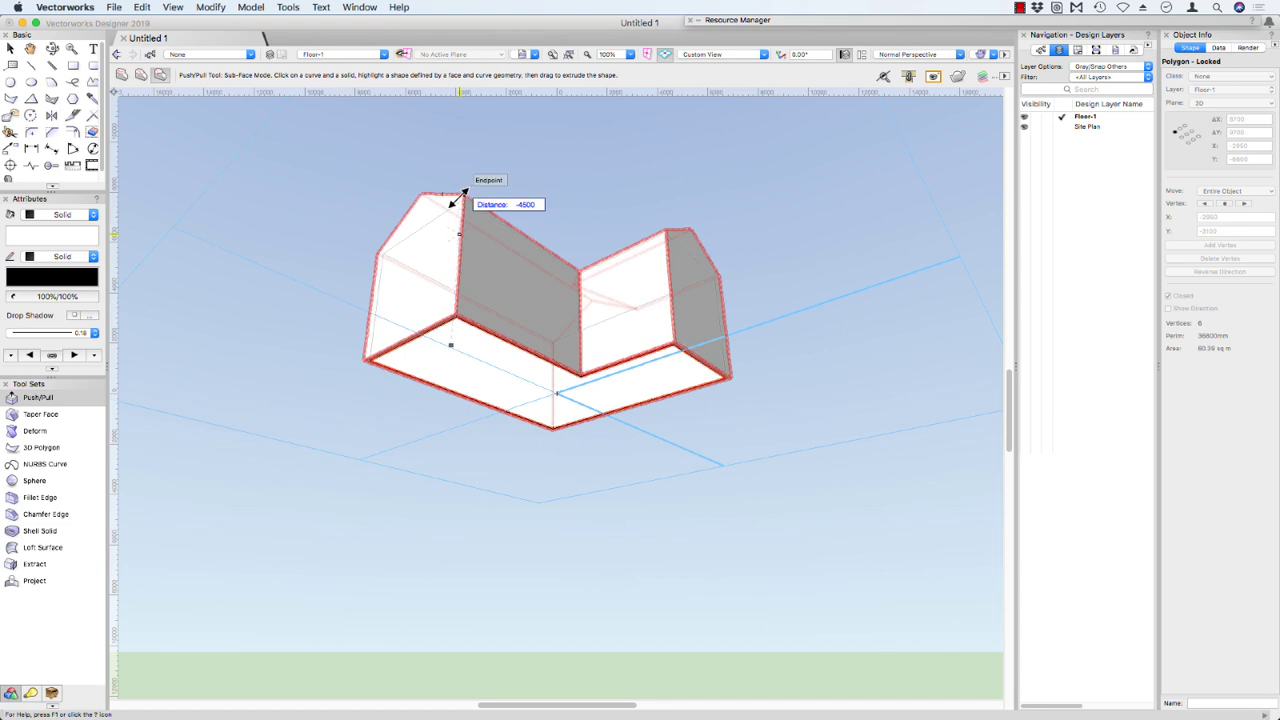
left_click(460, 197)
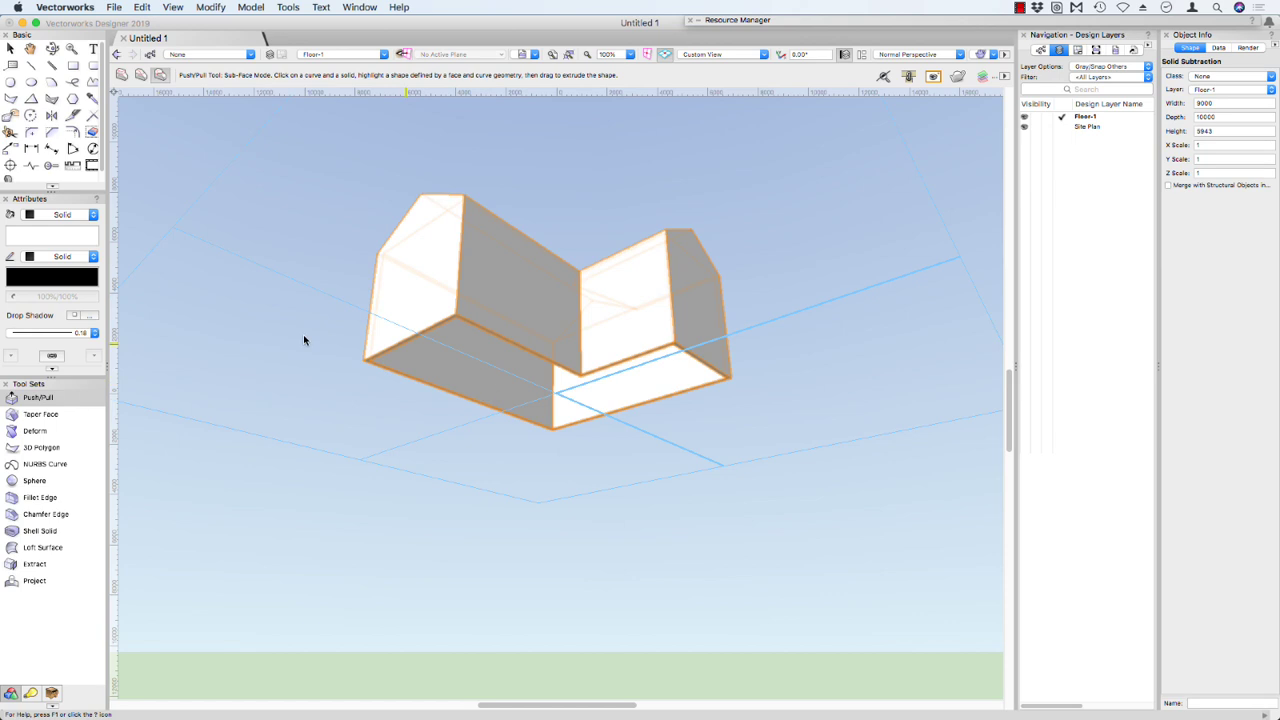
middle_click_drag(517, 362, 437, 263, "super")
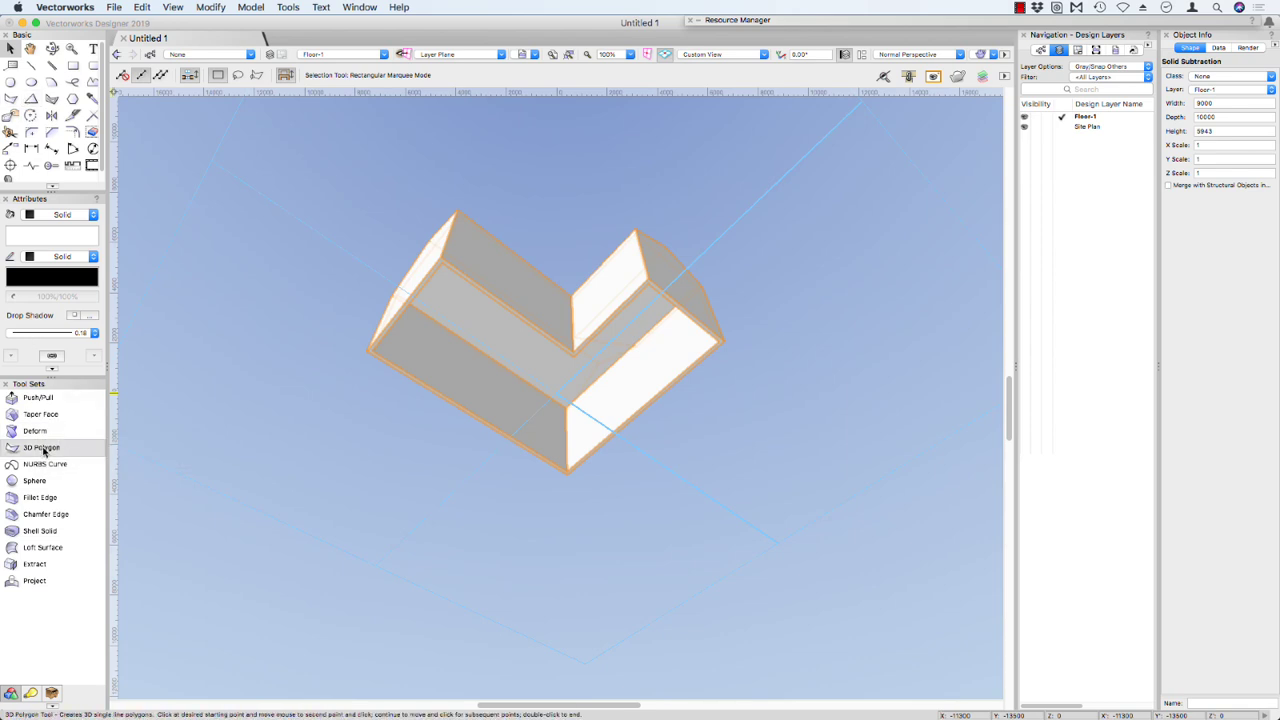
left_click(10, 98)
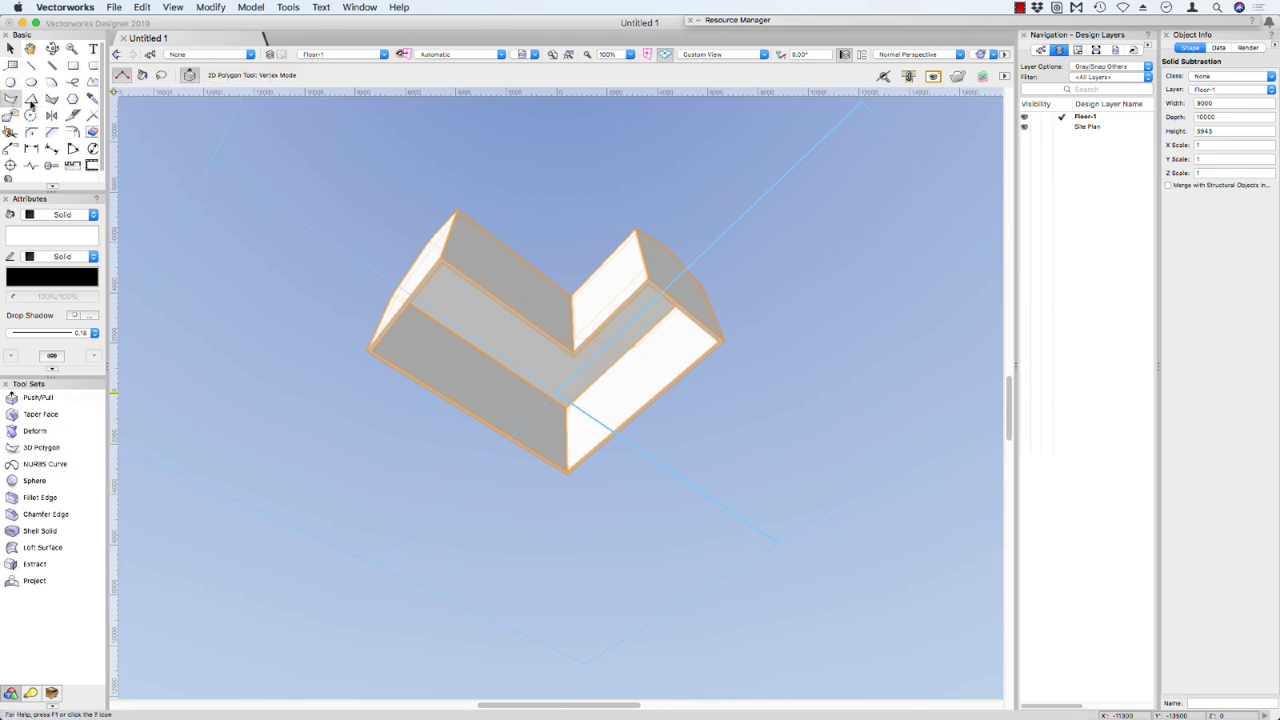
left_click(442, 259)
left_click(574, 351)
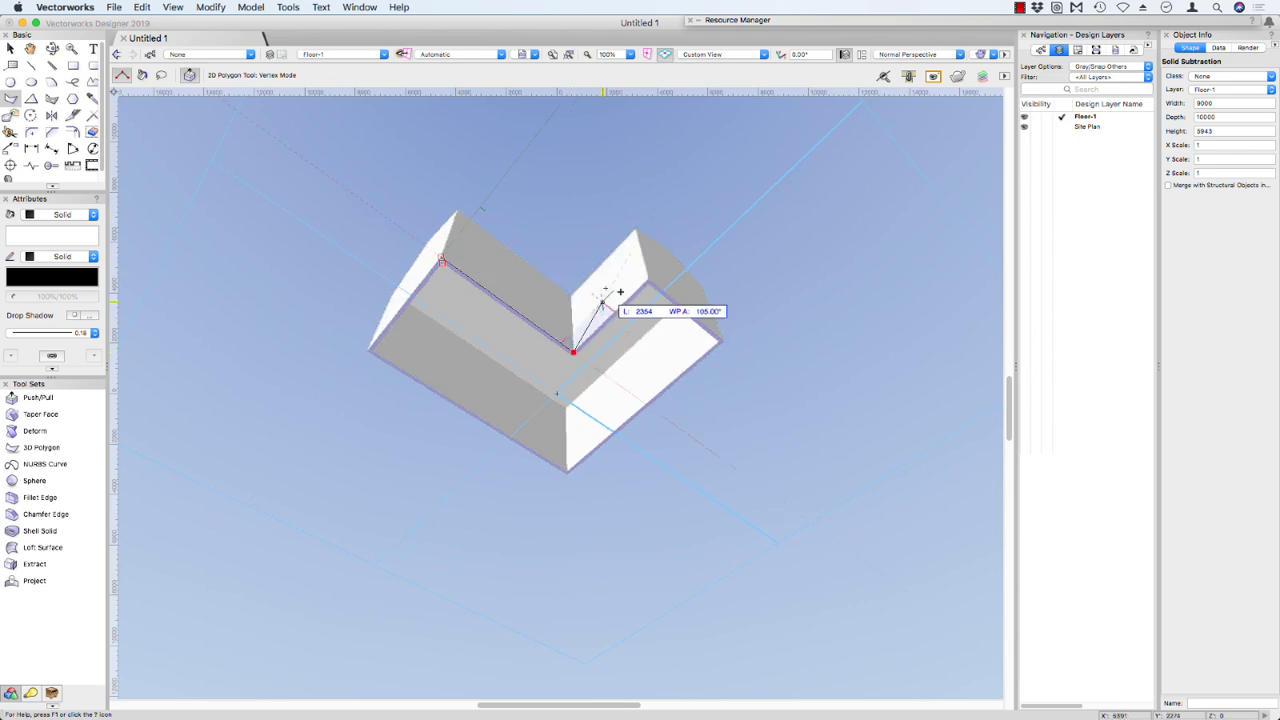
left_click(649, 282)
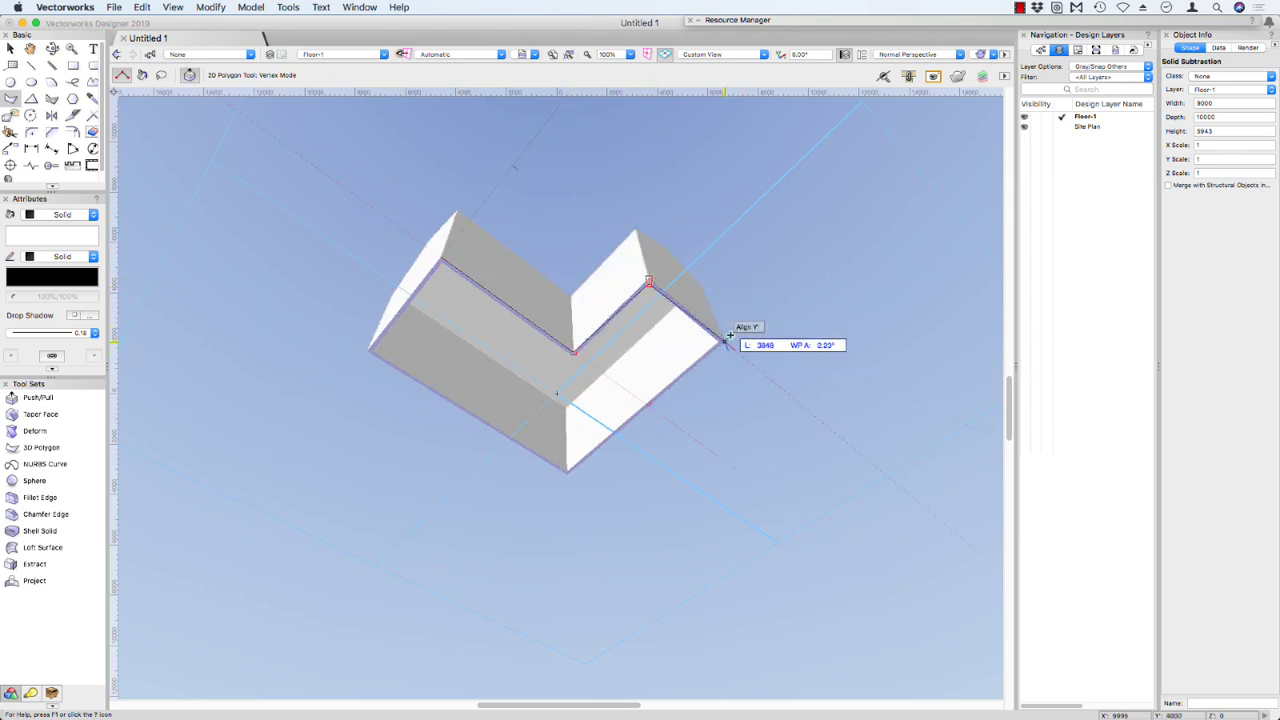
key("x")
key("x")
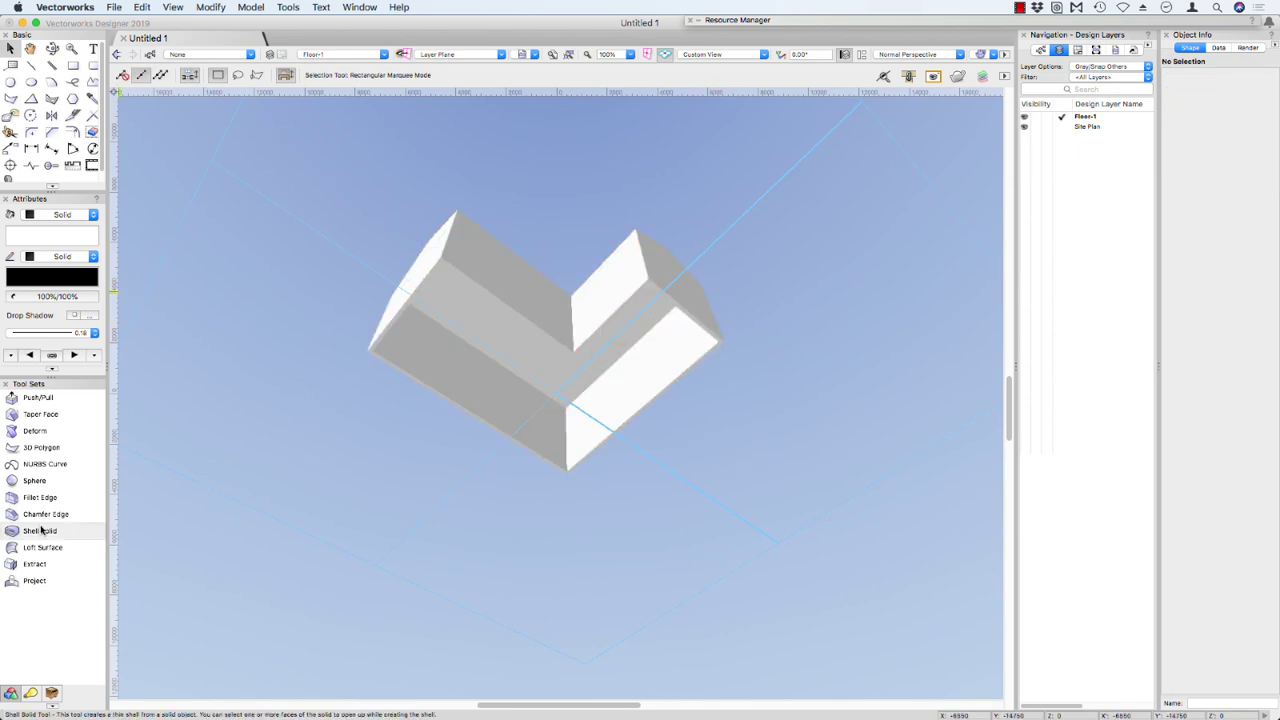
Step: Extract the six outer bottom edges of the L-shaped building as curves with the Extract tool in Extract Curve mode
left_click(37, 565)
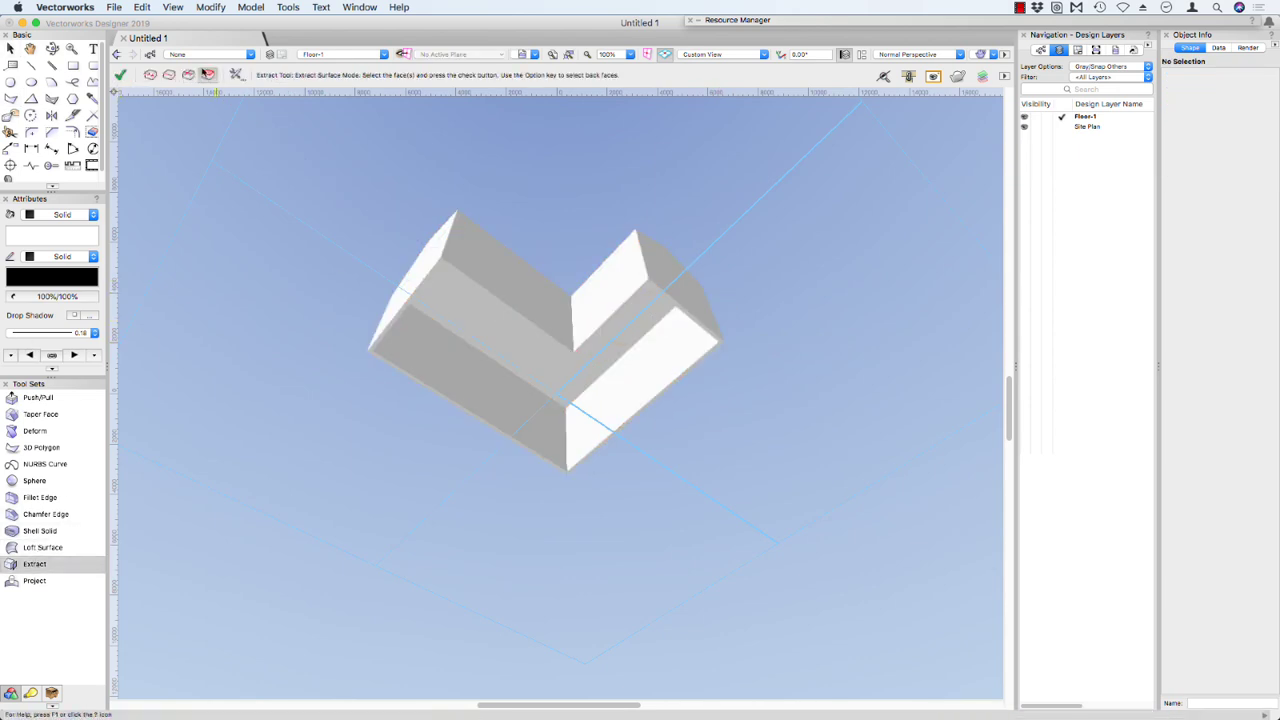
left_click(169, 75)
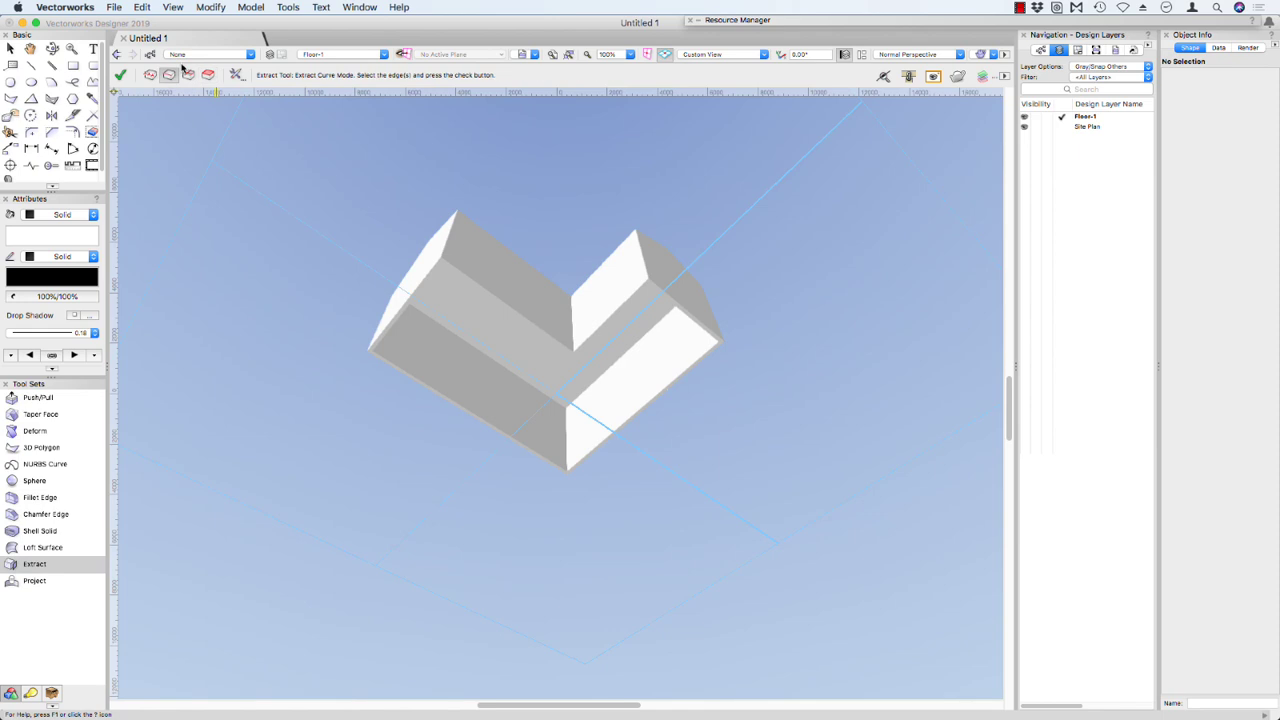
left_click(408, 300)
left_click(459, 271, "shift")
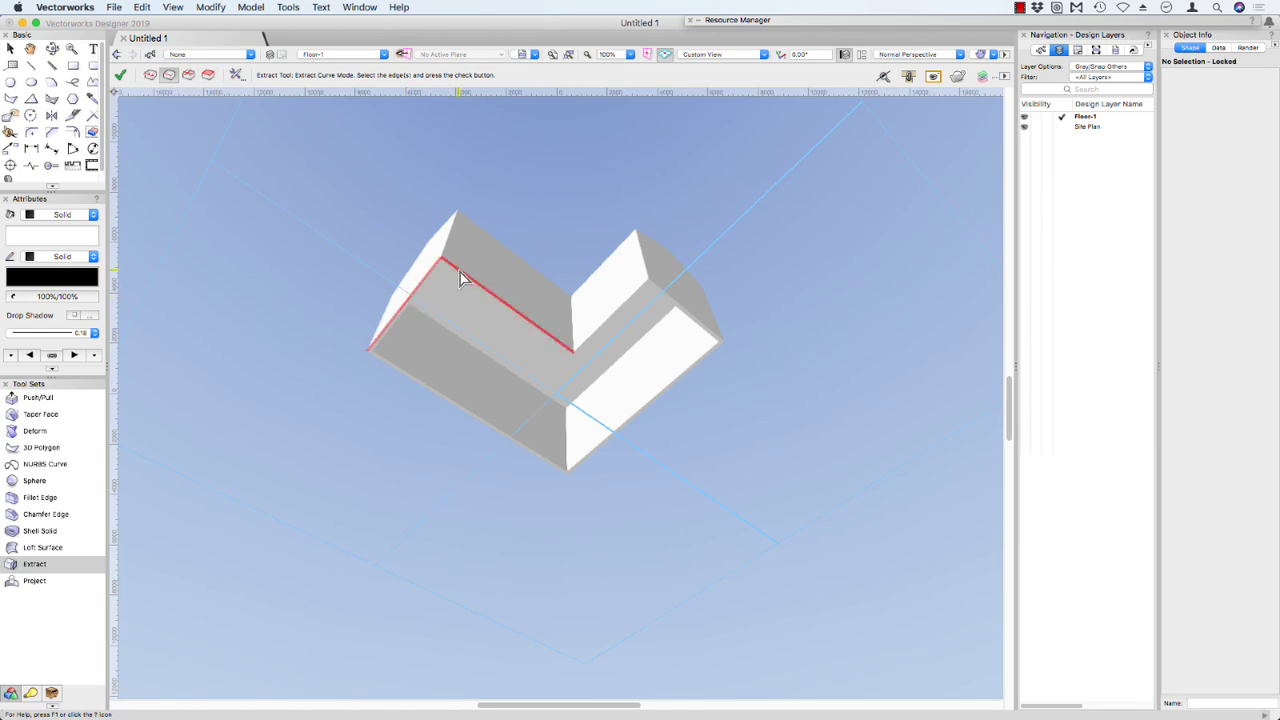
left_click(601, 332, "shift")
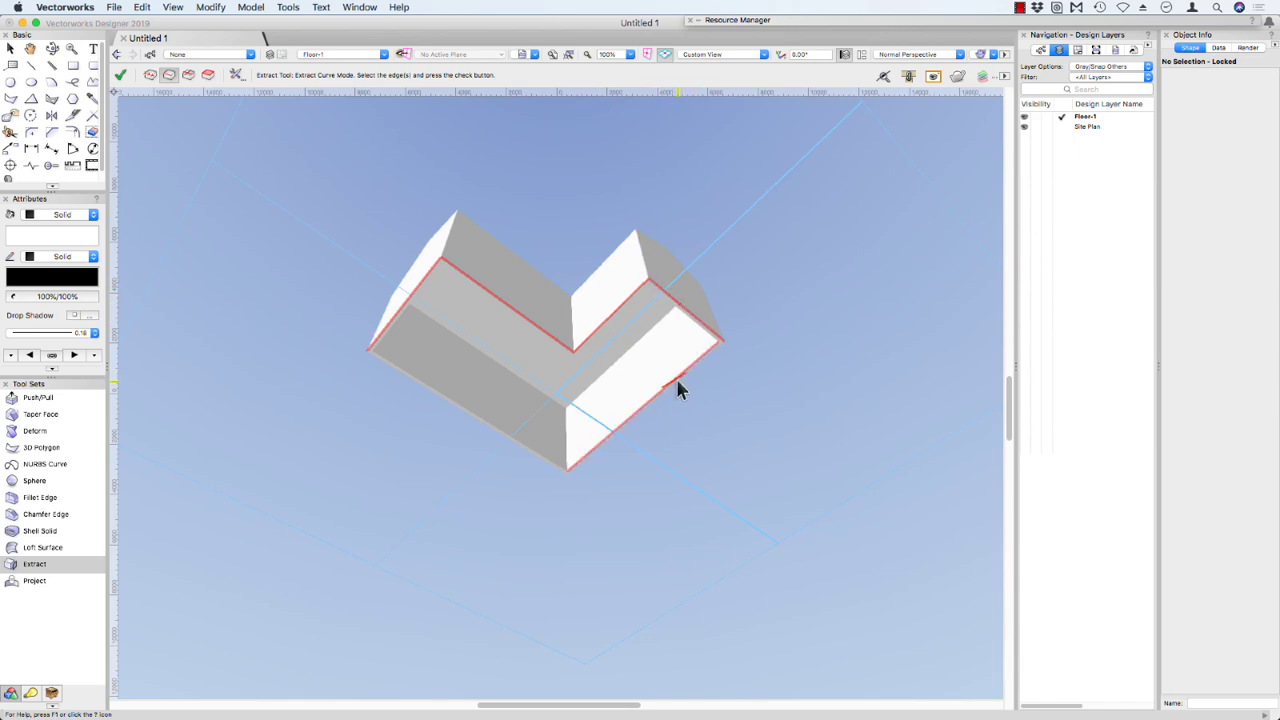
left_click(546, 468)
left_click(531, 466)
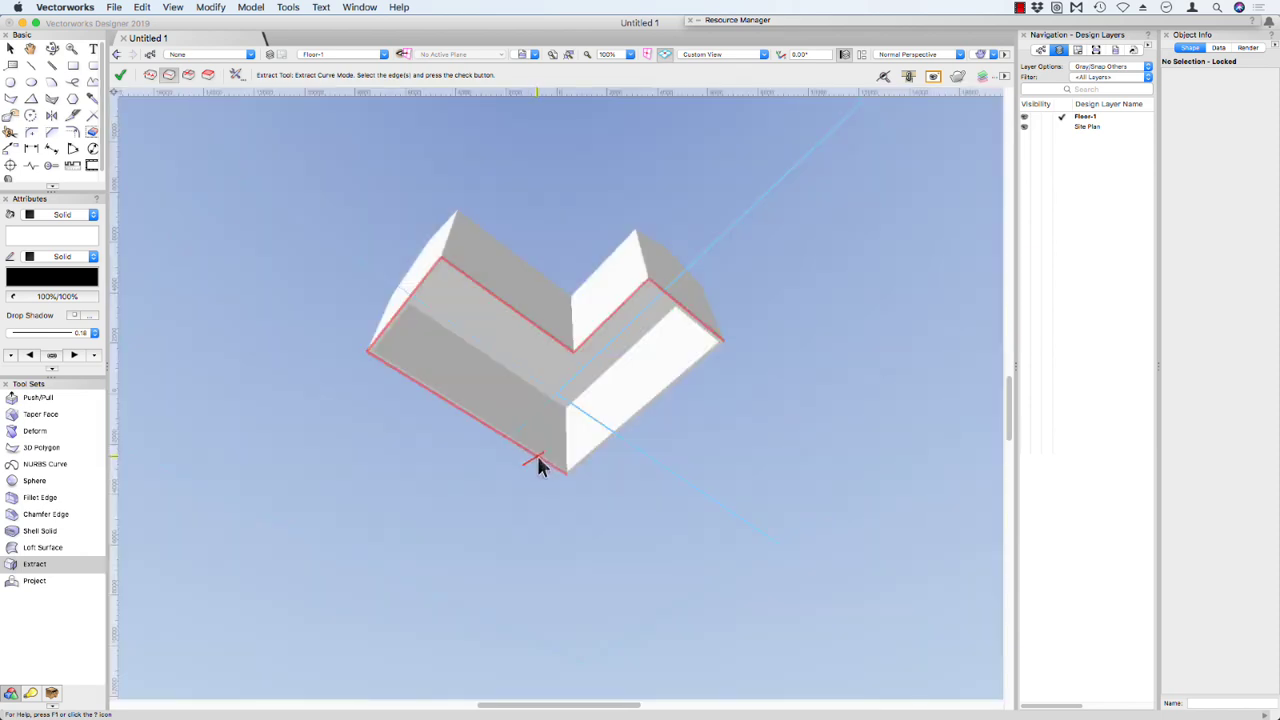
left_click(573, 474)
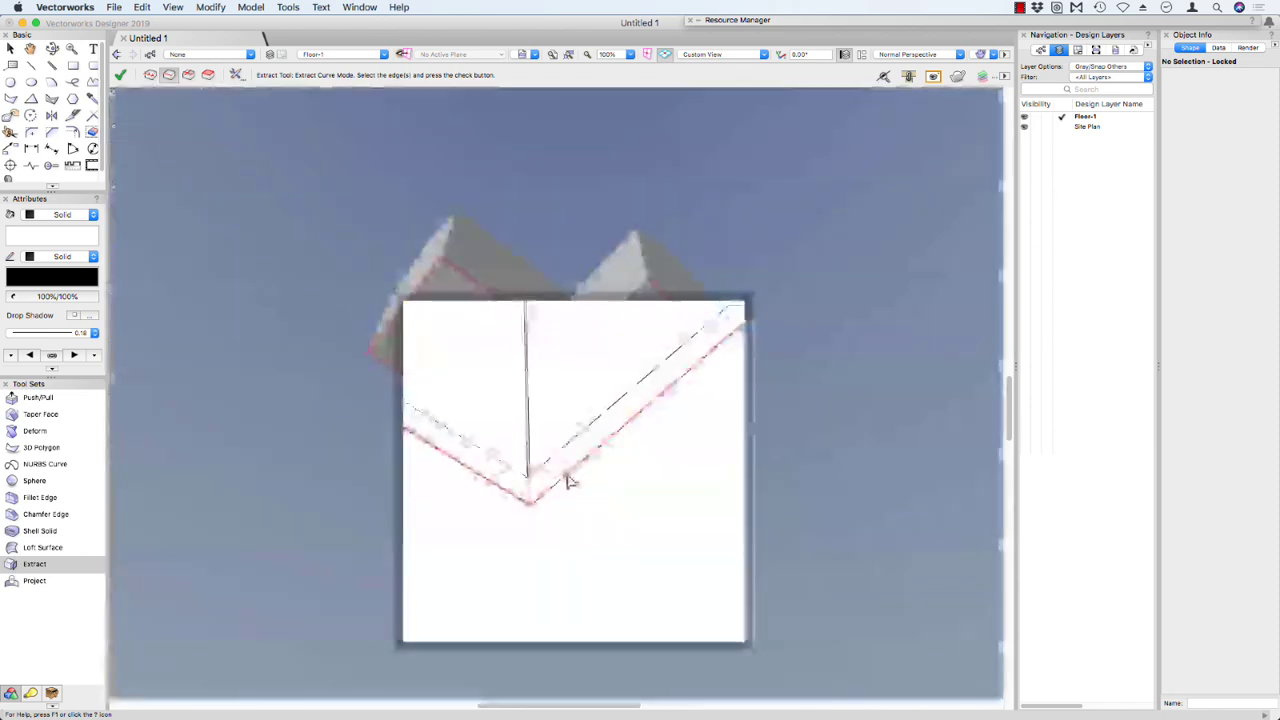
left_click(574, 474)
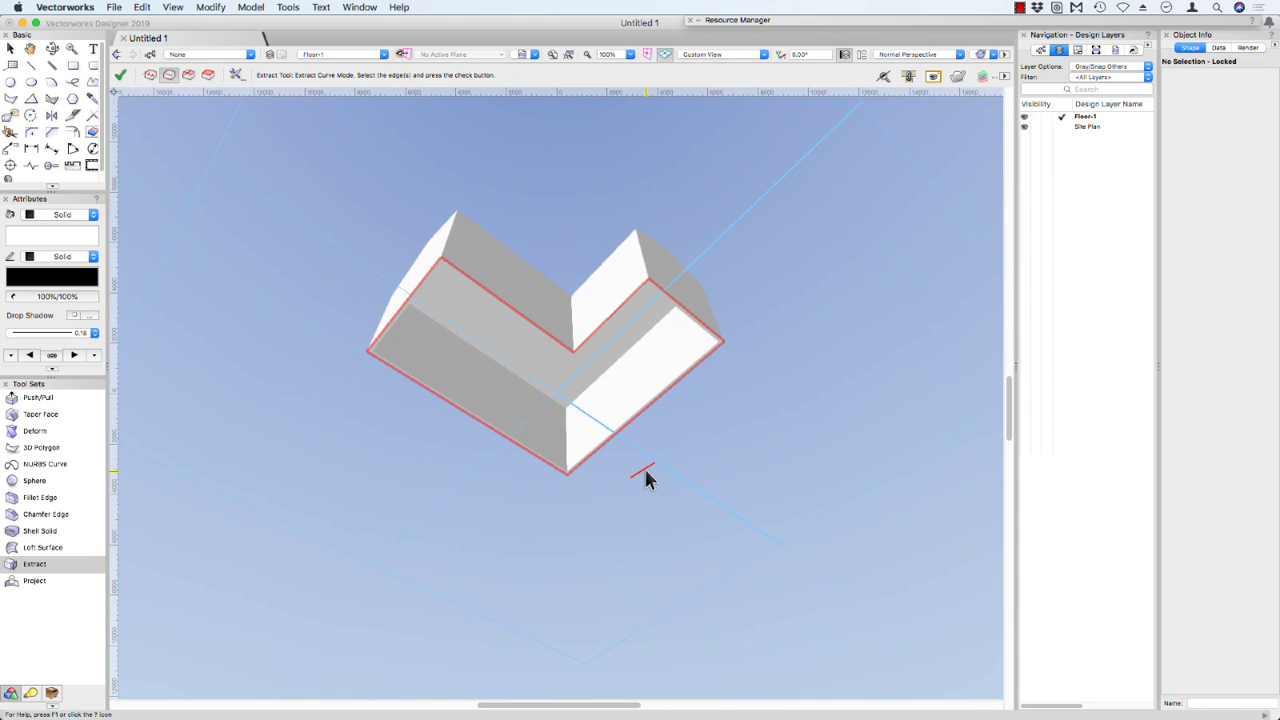
left_click(120, 76)
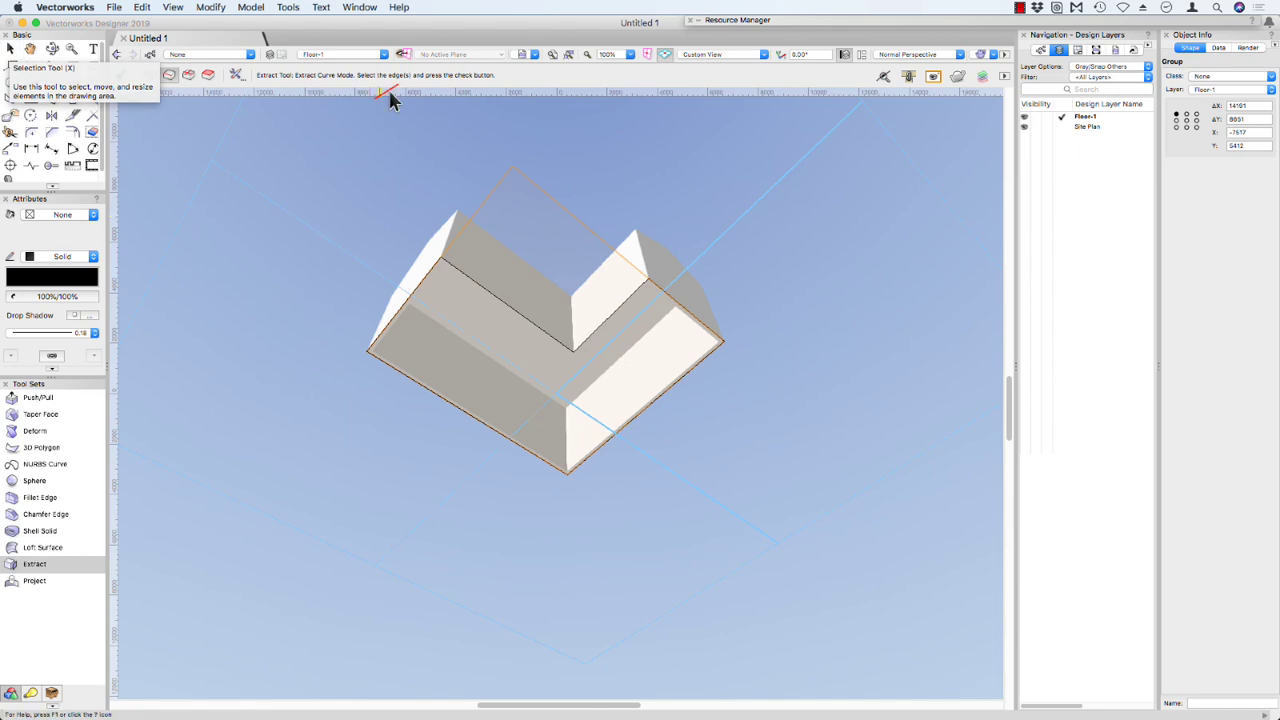
Step: Edit the group of six extracted base edges and compose the lines into one closed polygon
left_click(220, 9)
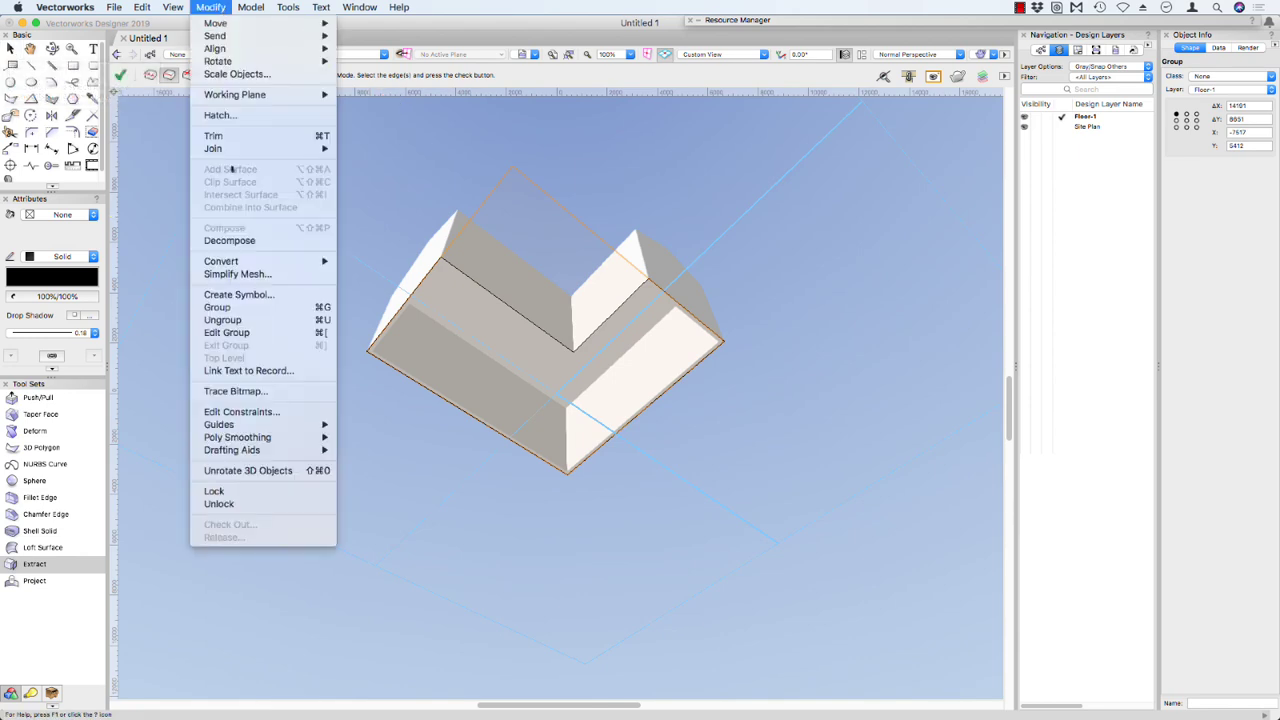
left_click(222, 320)
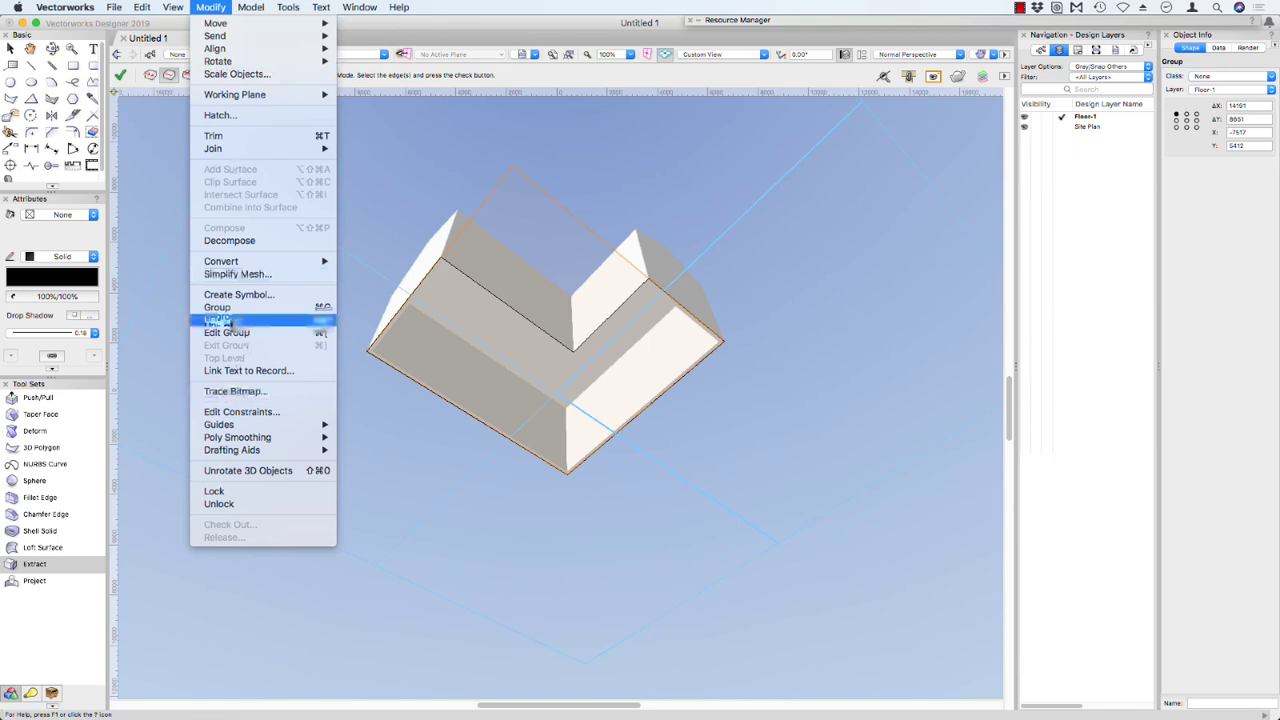
left_click(229, 332)
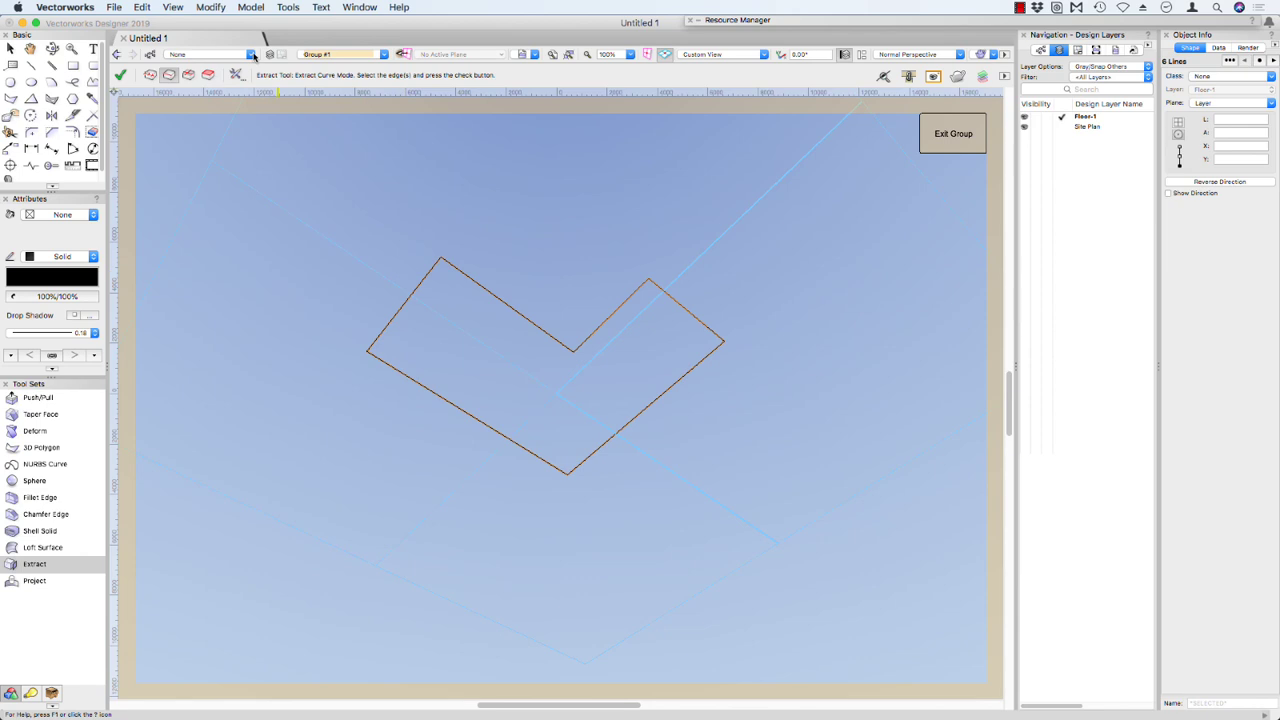
left_click(212, 8)
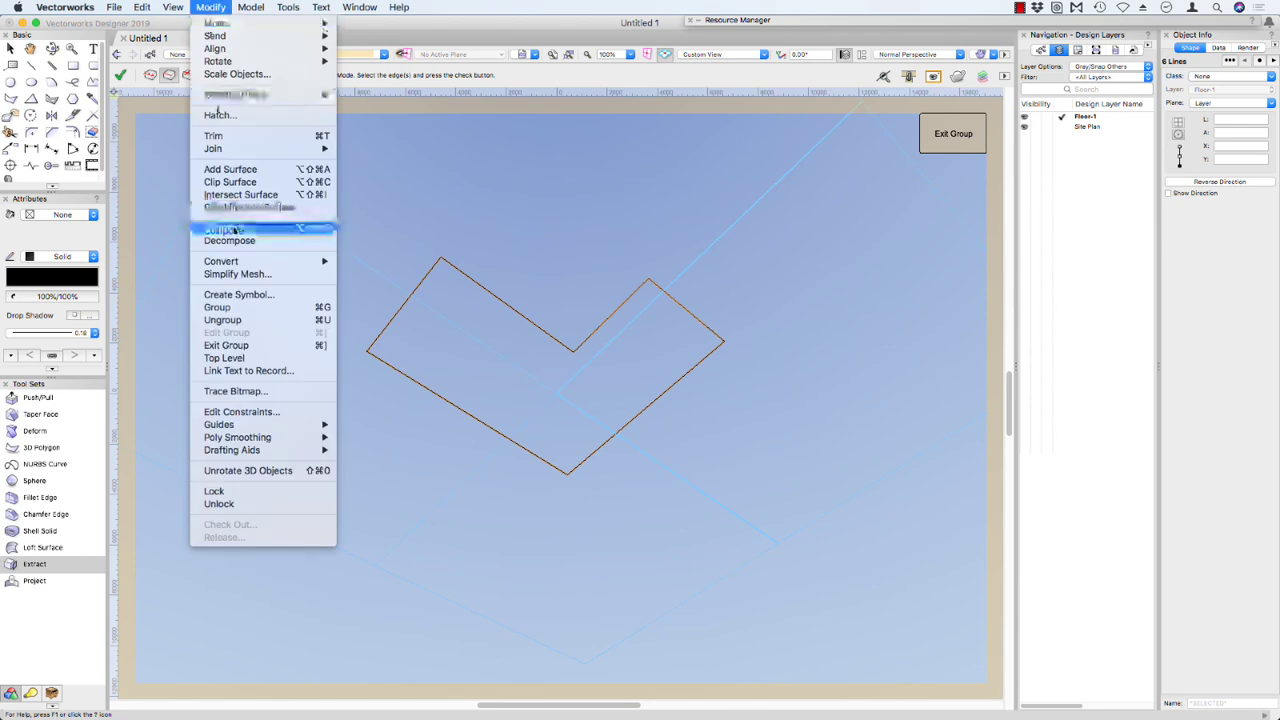
left_click(244, 227)
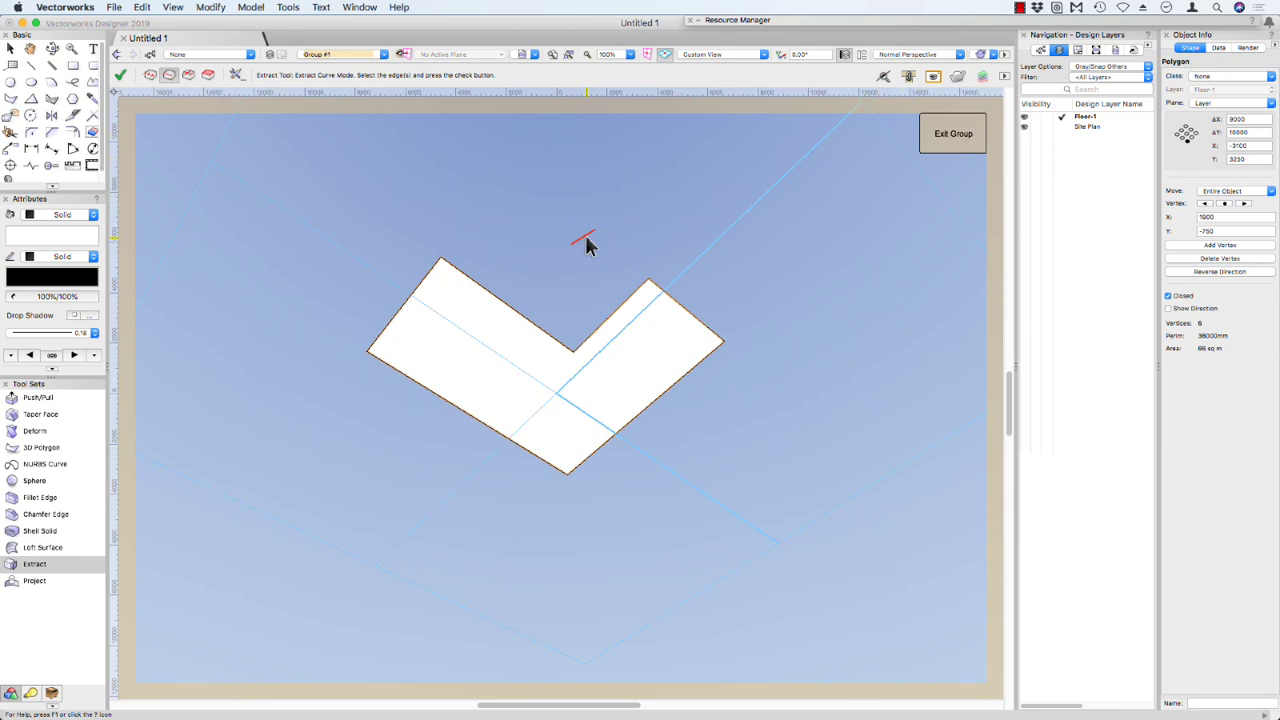
Step: In Top/Plan view, sketch a rectangle about 330 by 570 mm in the open inner corner of the L-shaped polygon
left_click(741, 56)
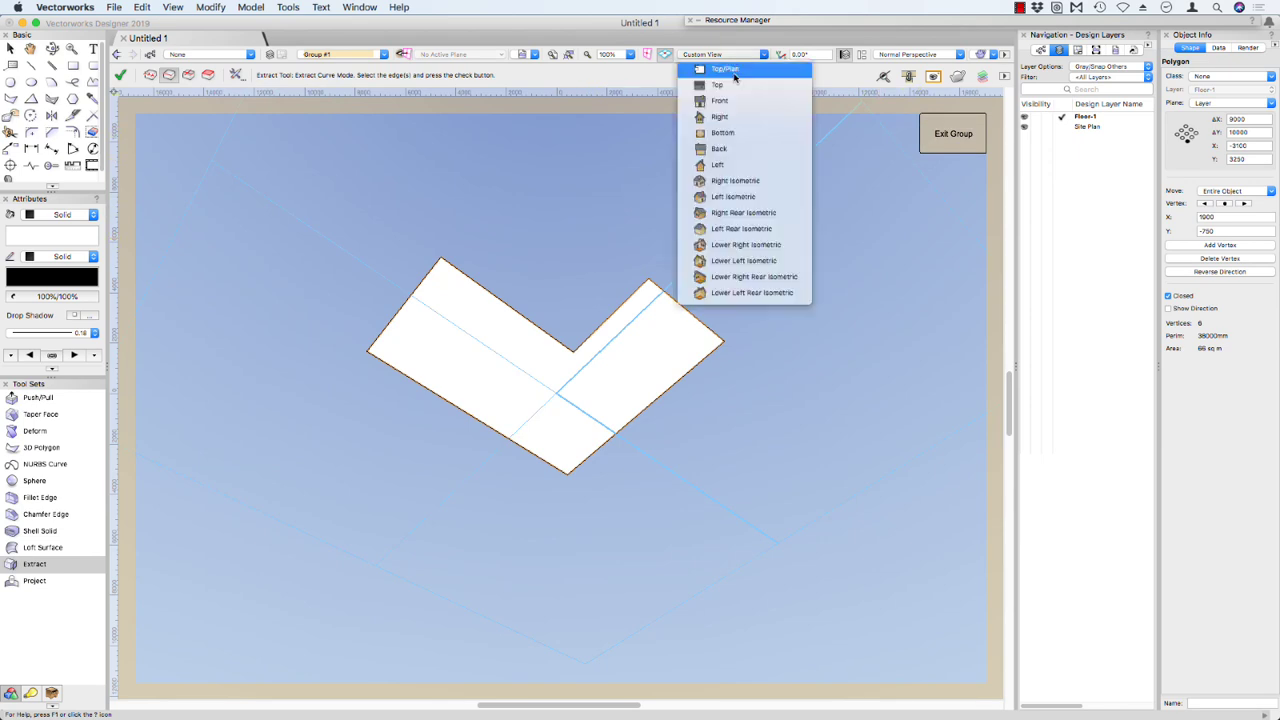
left_click(718, 66)
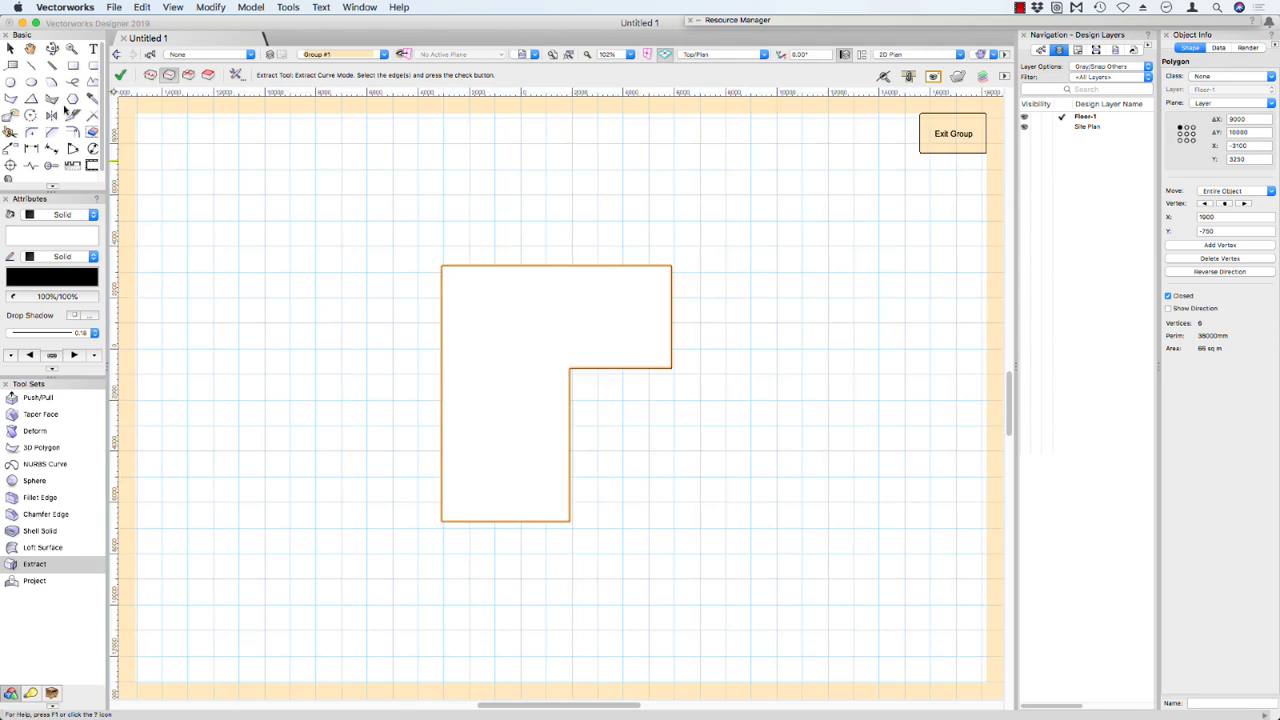
left_click(73, 65)
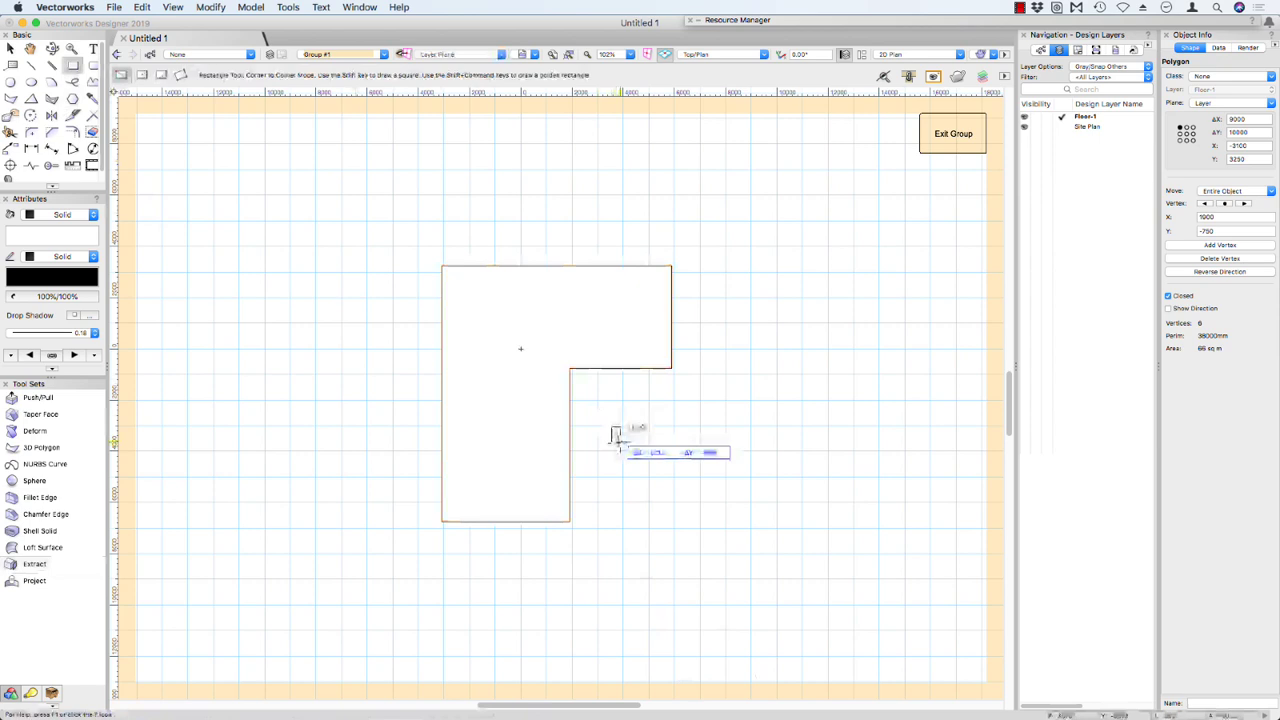
left_click_drag(613, 441, 620, 427)
key("c")
left_click_drag(555, 357, 674, 491)
key("x")
Step: Set the rectangle's width to 200 mm and its height to 600 mm
left_click(1220, 117)
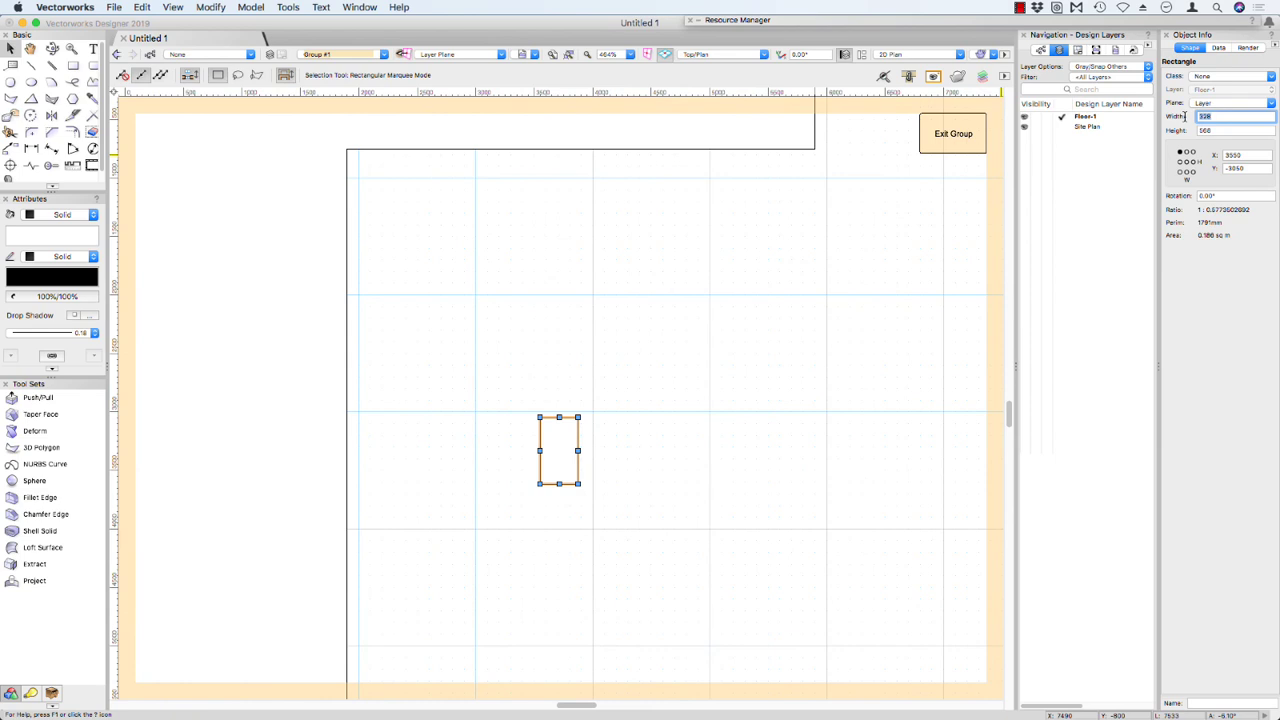
key("Tab")
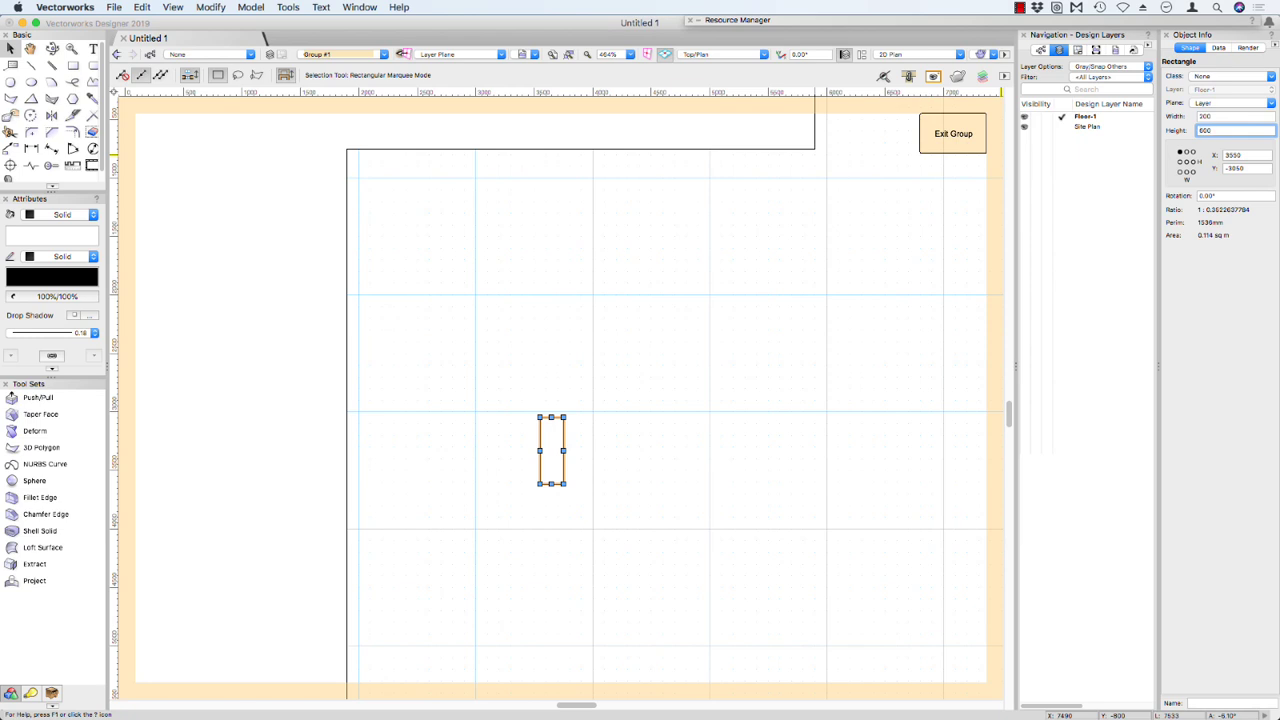
key("Return")
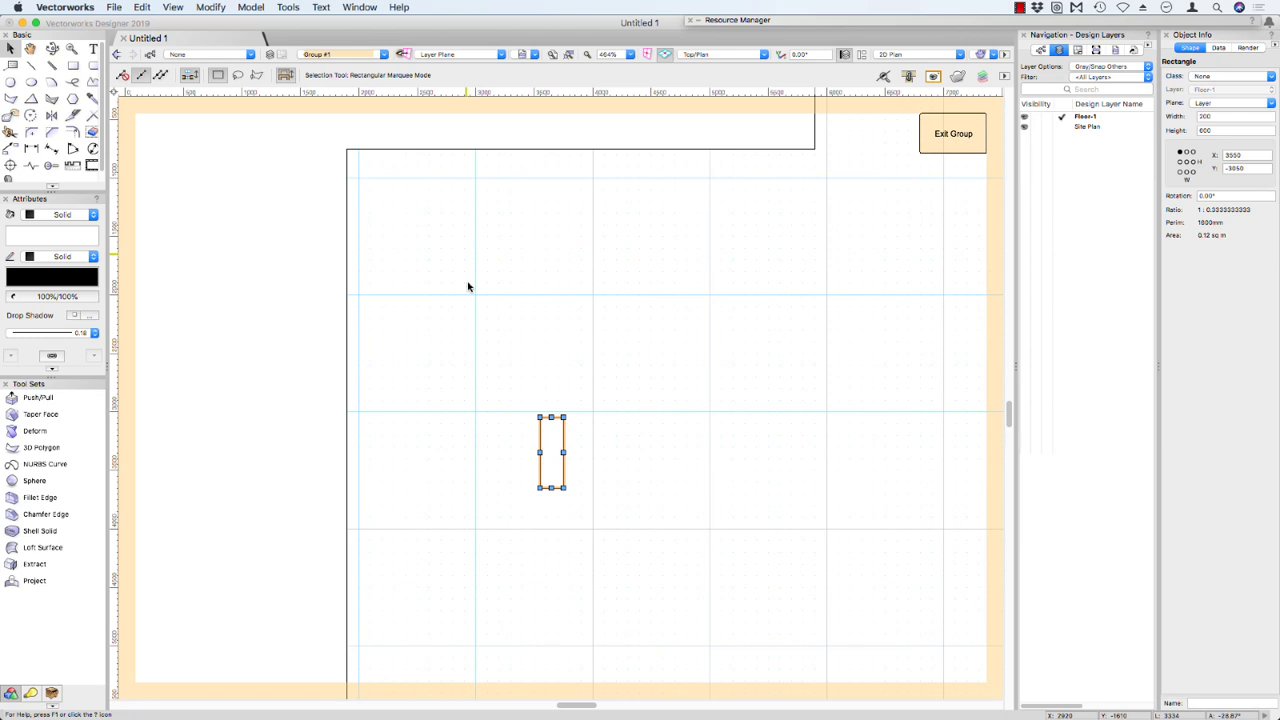
Step: Add the L-shaped polygon to the selected rectangle and run Extrude Along Path with the polygon as the path
left_click(486, 423)
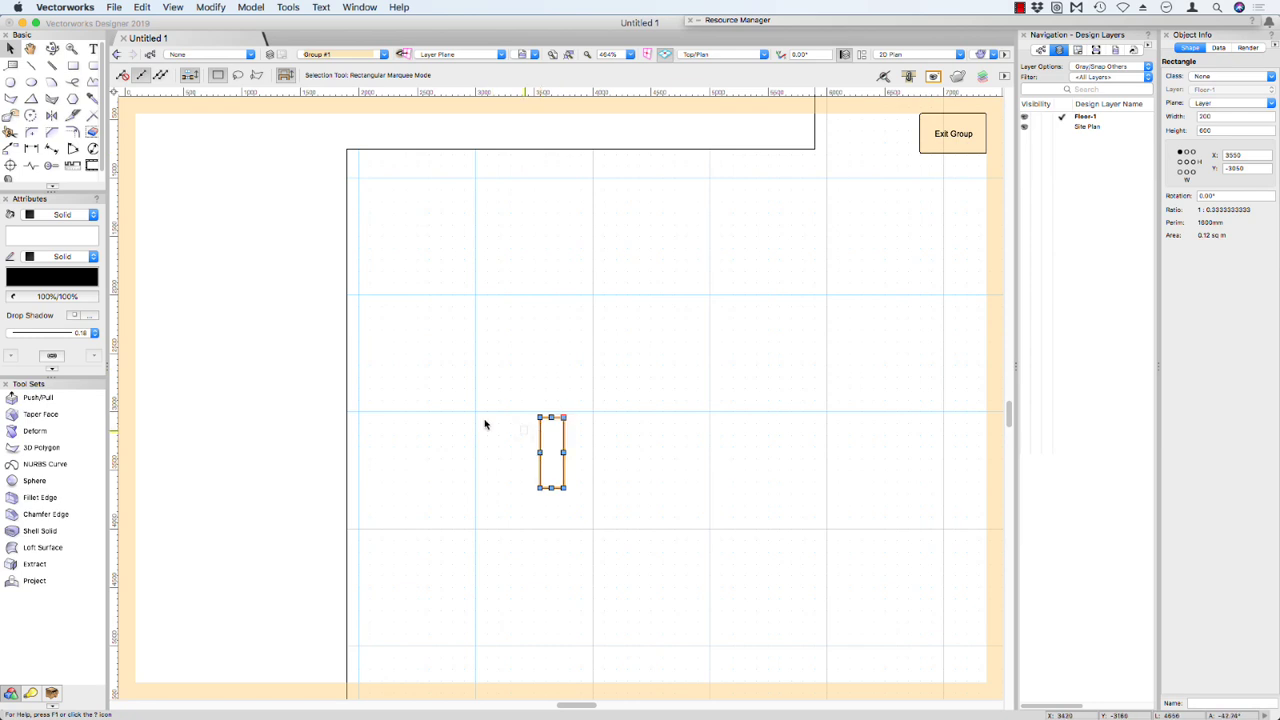
left_click(332, 378, "shift")
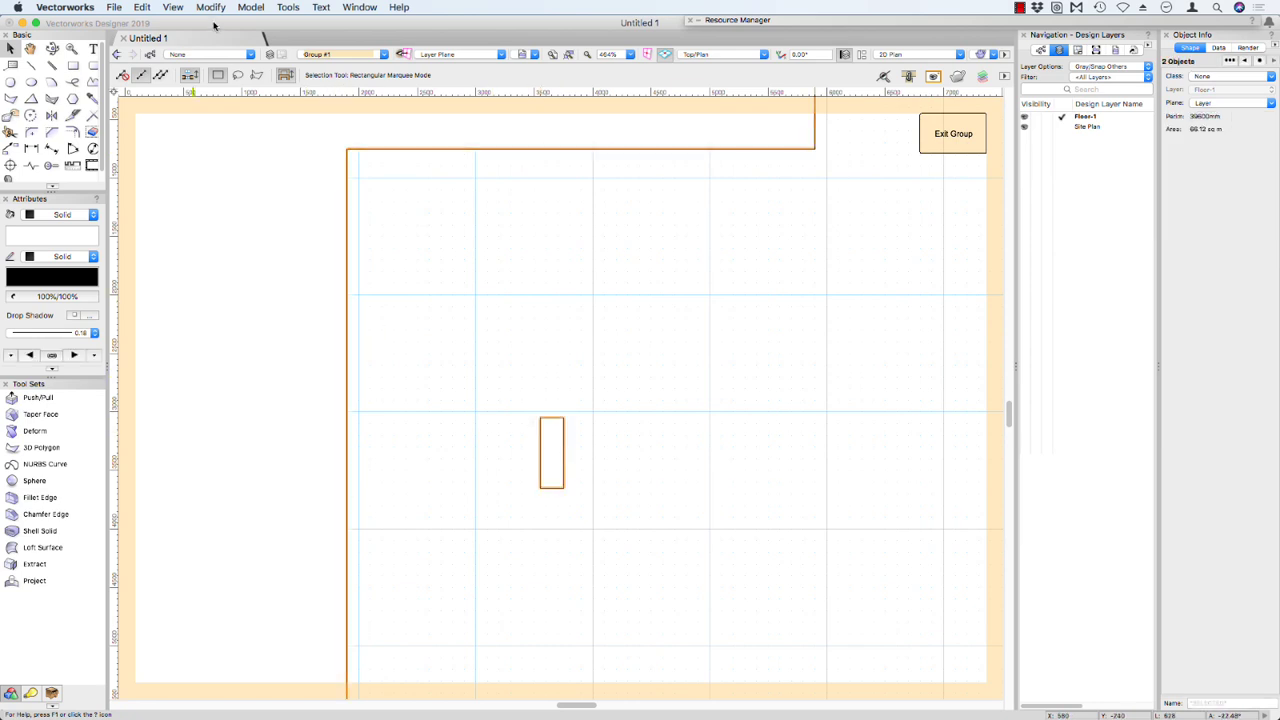
left_click(250, 7)
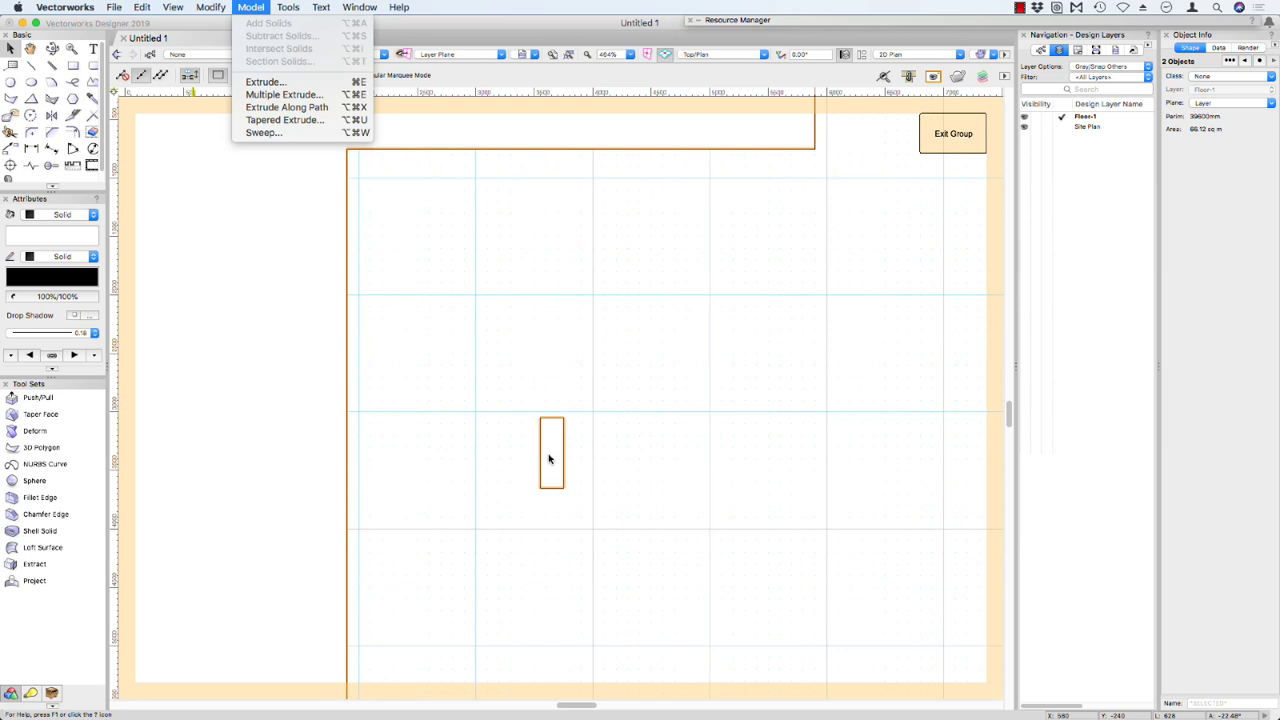
left_click(288, 107)
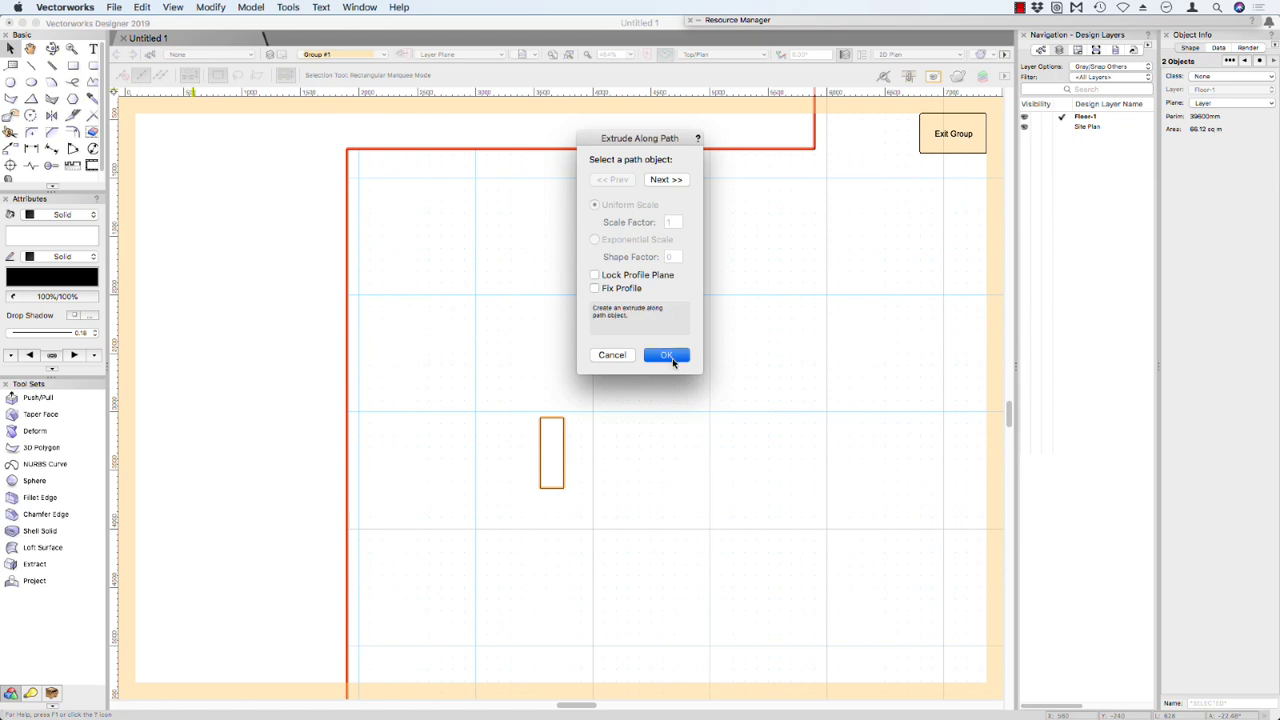
left_click(666, 356)
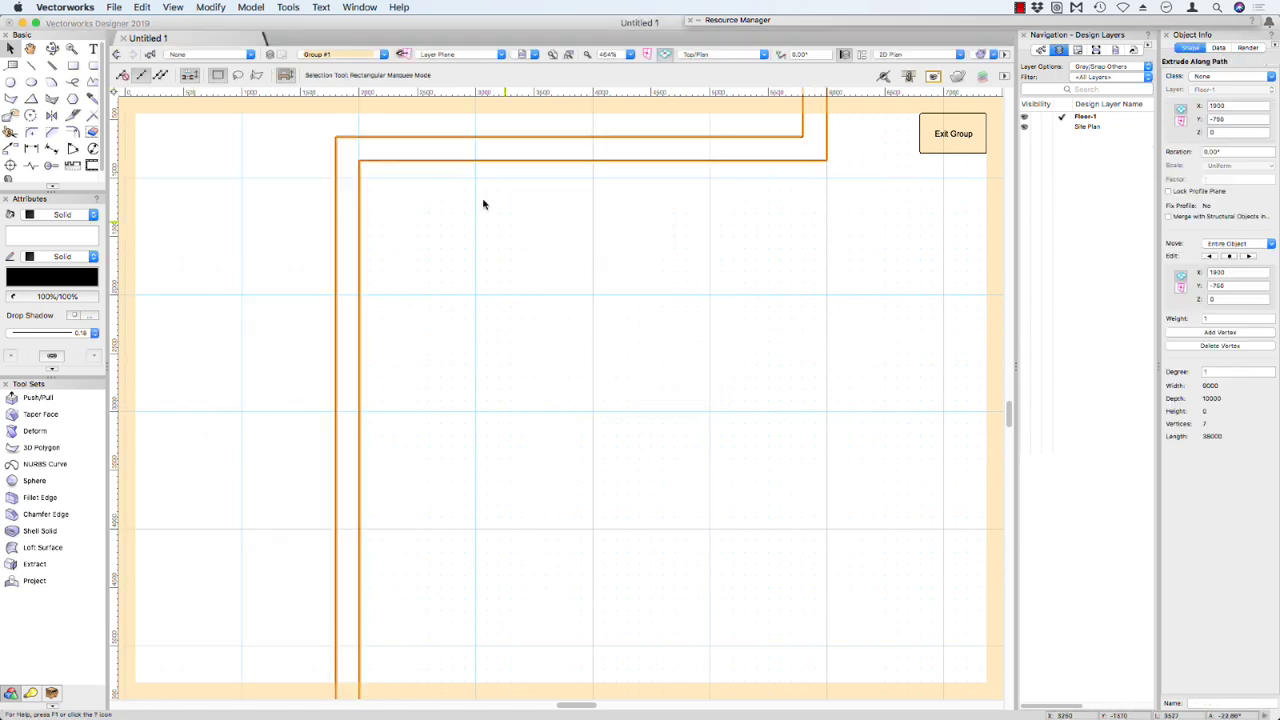
Step: Edit the extrusion's profile to place the rectangle's bottom-right corner on the origin, then exit the profile and the group
double_click(455, 161)
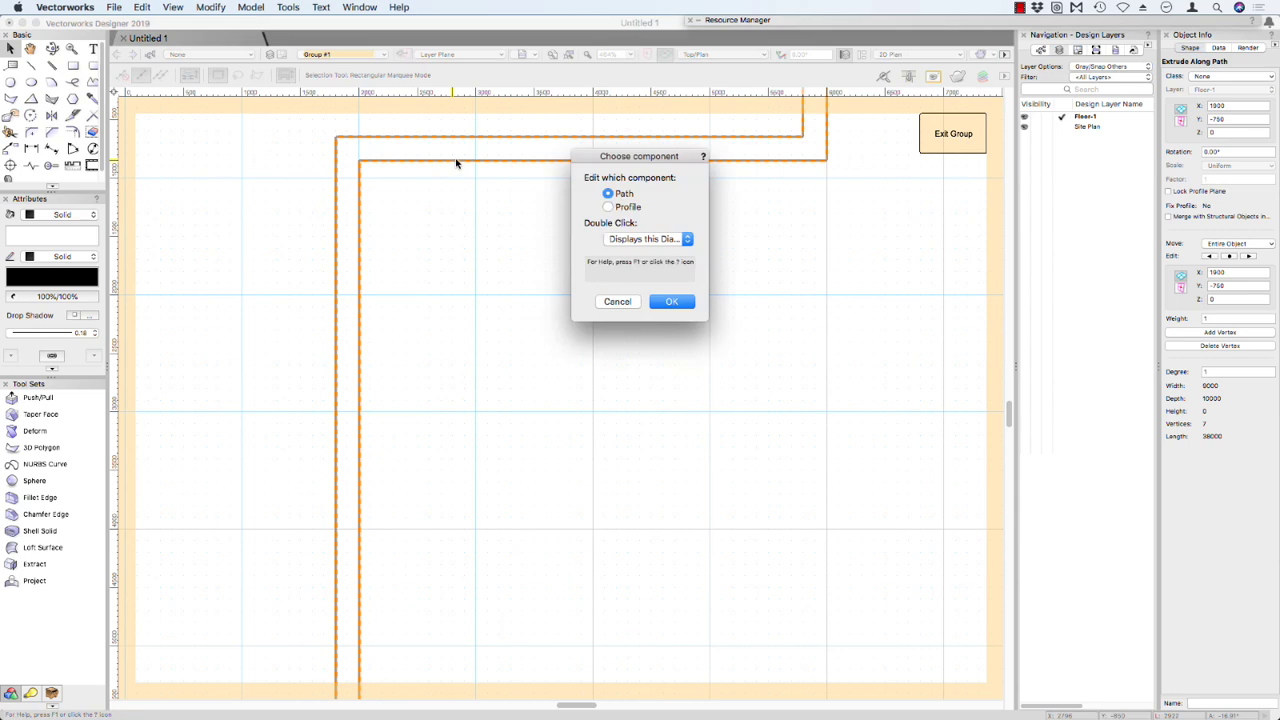
left_click(618, 208)
left_click(671, 301)
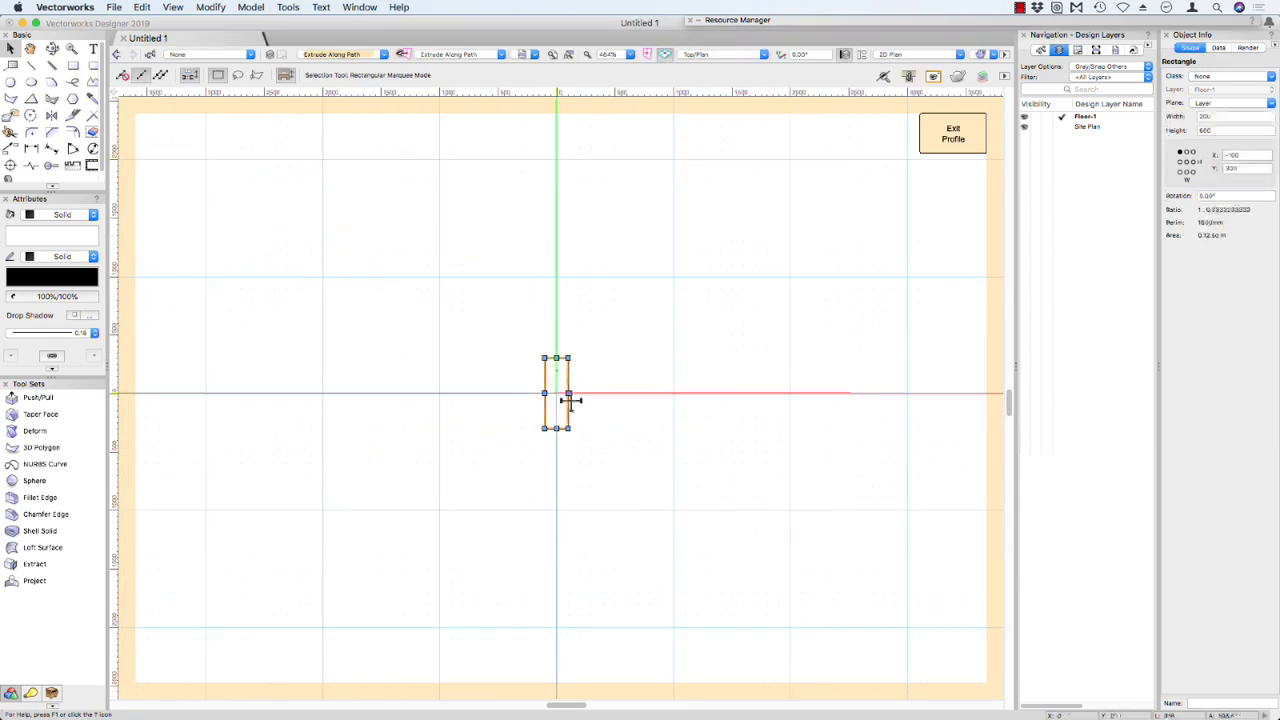
left_click(593, 437)
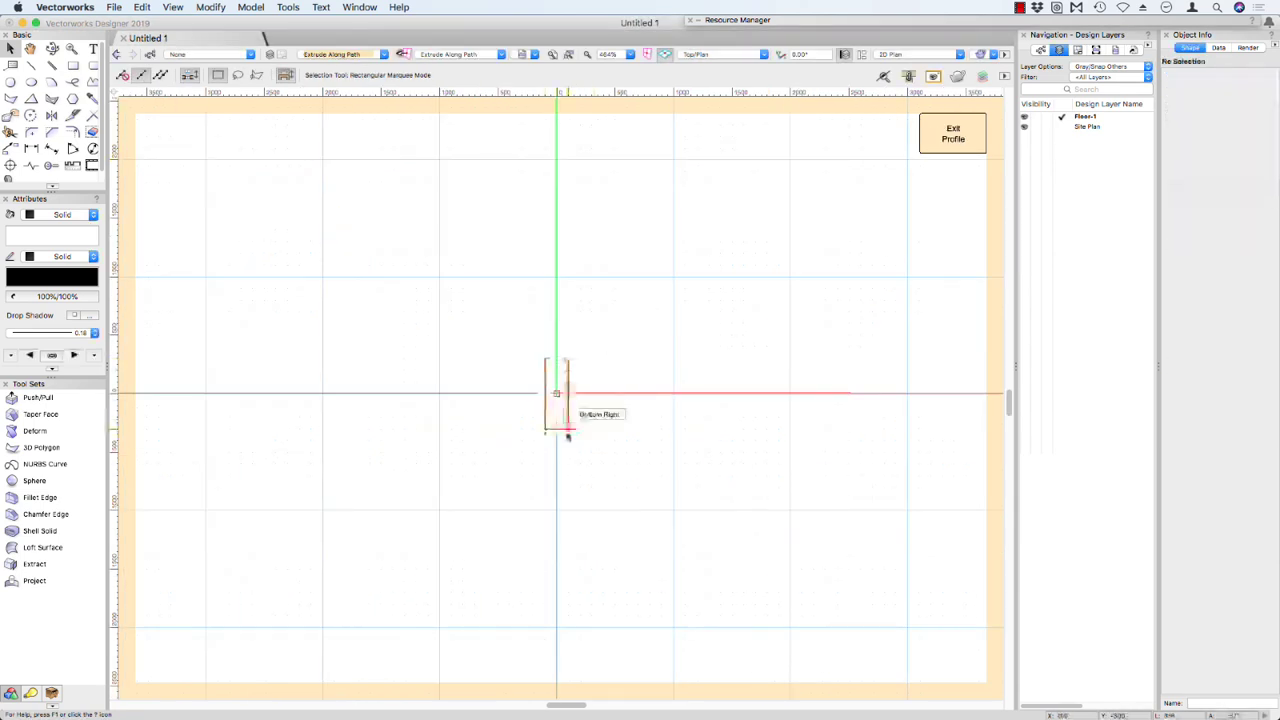
left_click_drag(568, 430, 563, 390)
left_click(953, 134)
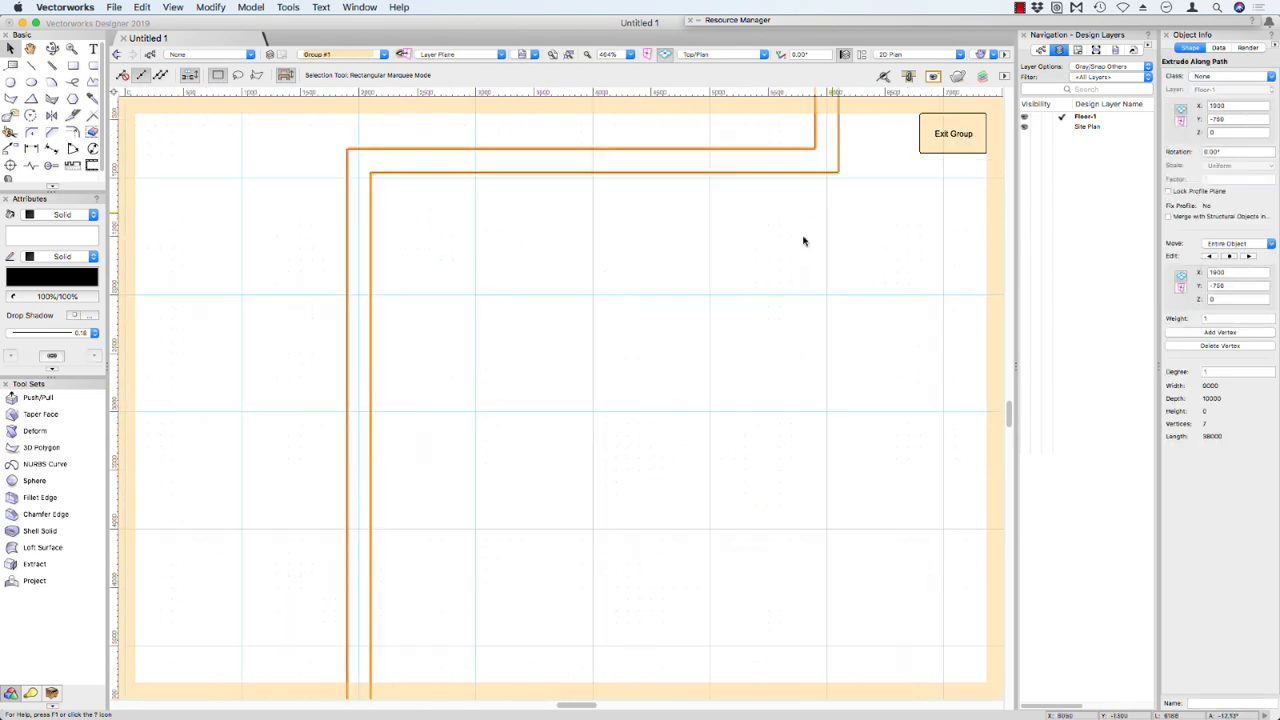
left_click(979, 146)
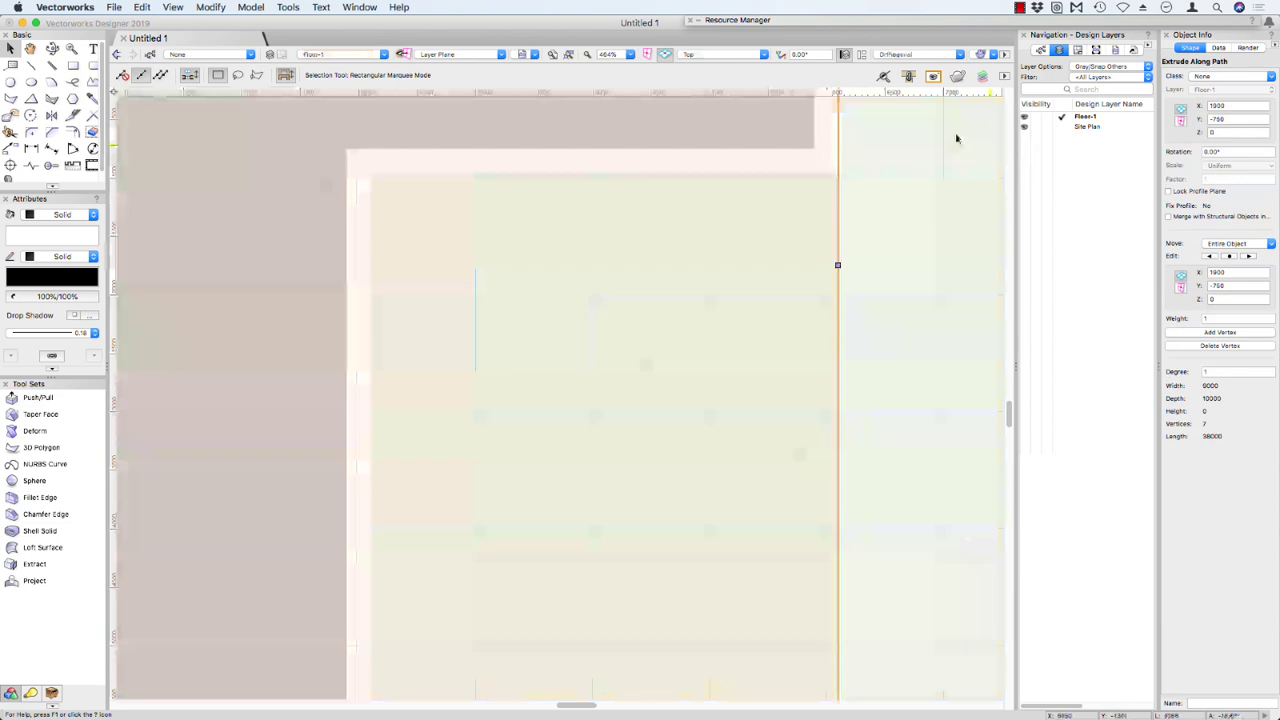
Step: Examine in 3D from above and below how the extruded base course meets the building's walls
key("KP_3")
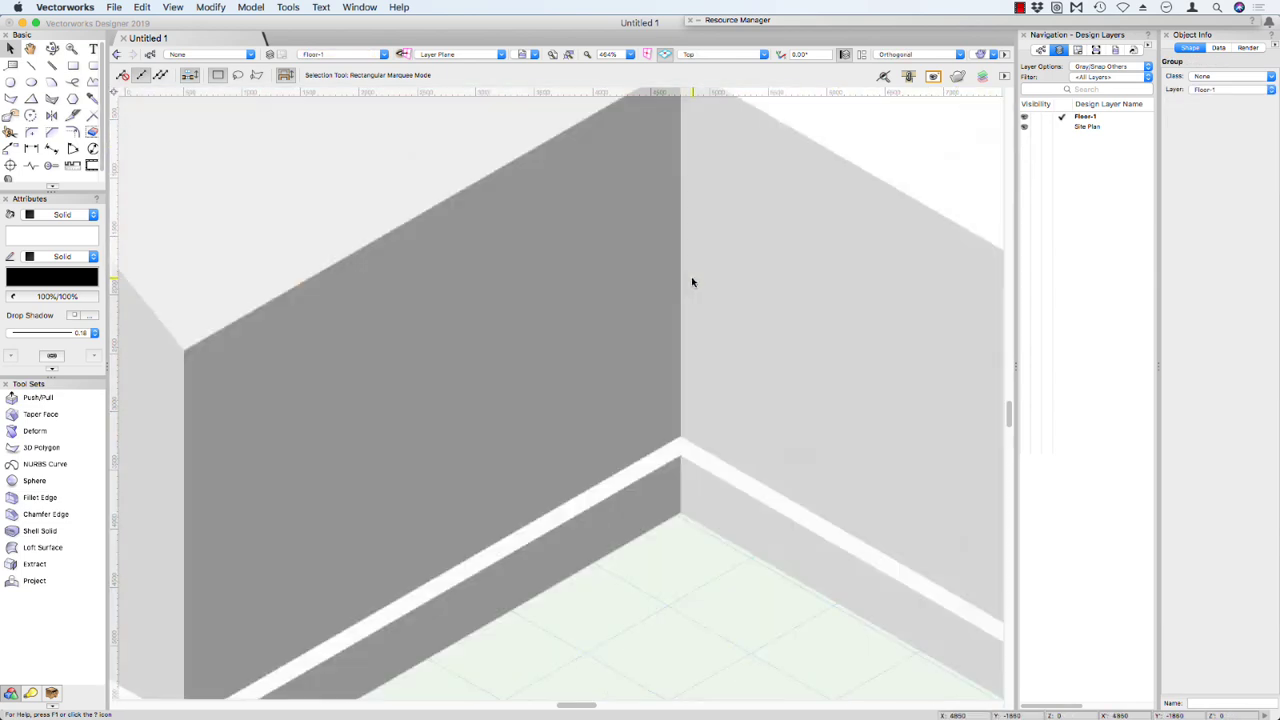
key("space")
left_click_drag(551, 462, 640, 354)
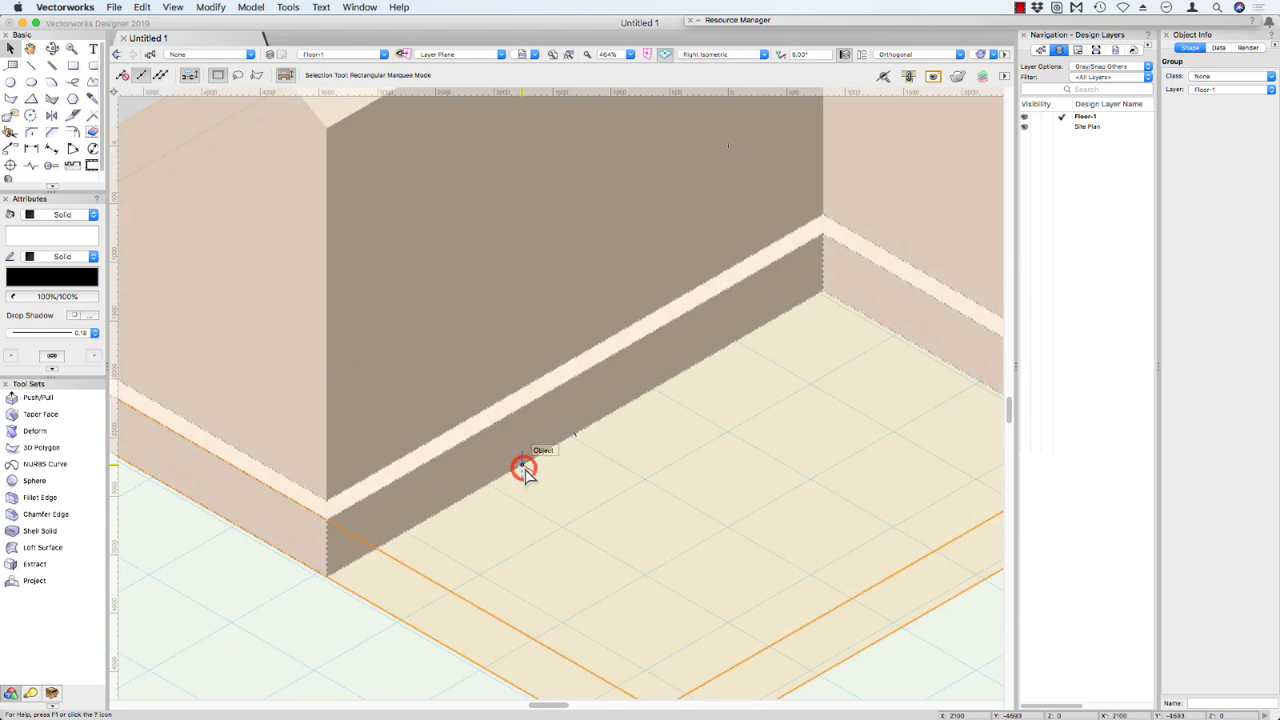
mouse_move(651, 615)
middle_mouse_down("super")
mouse_move(687, 468)
mouse_move(690, 566)
middle_mouse_up("super")
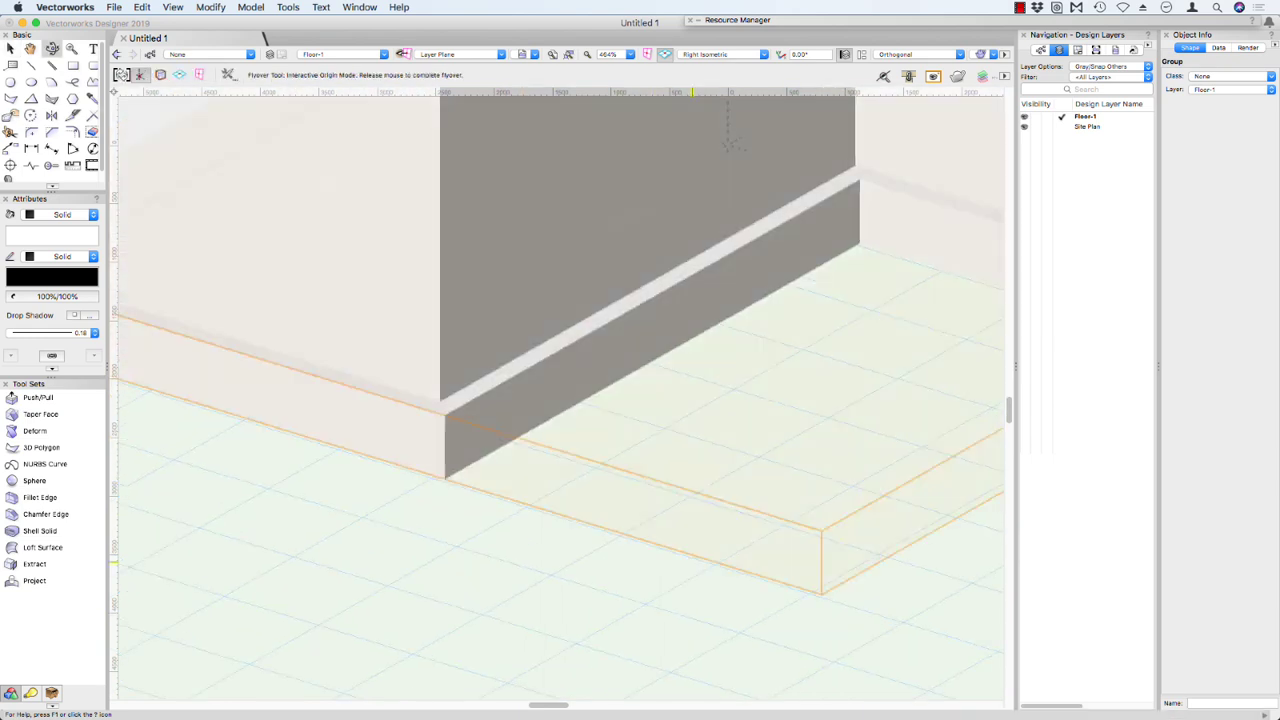
left_click(174, 186)
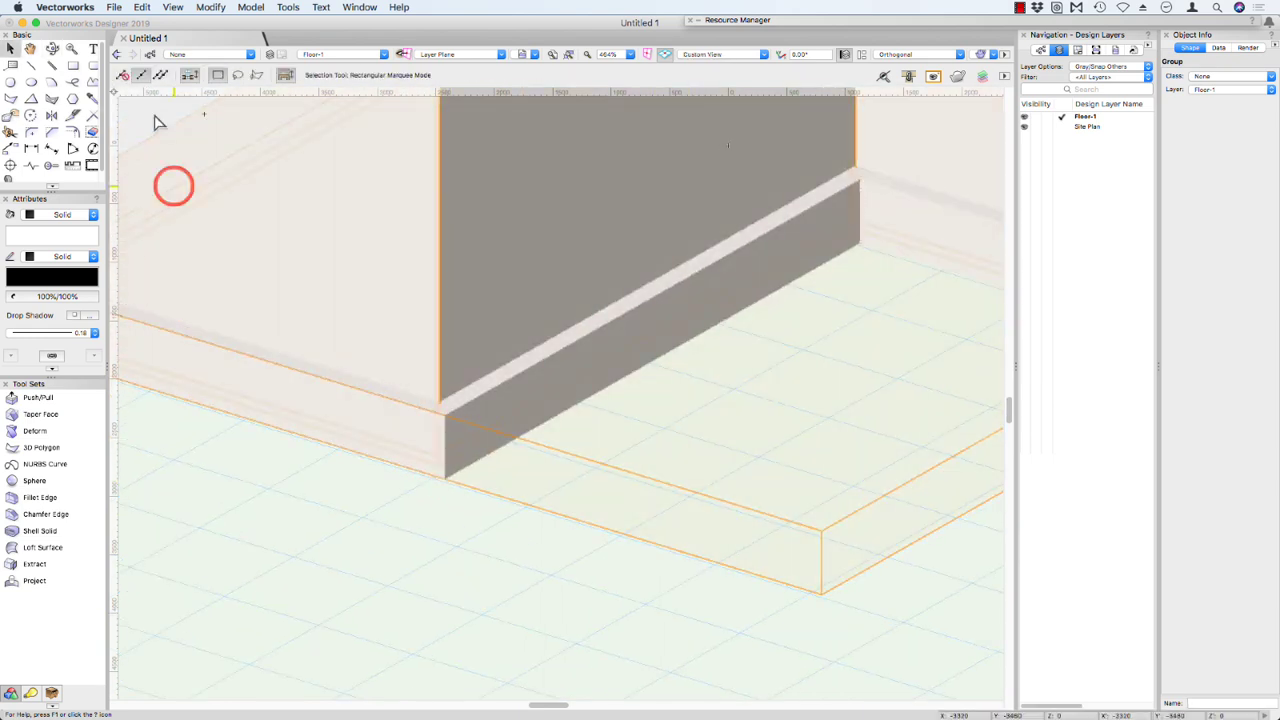
left_click(52, 49)
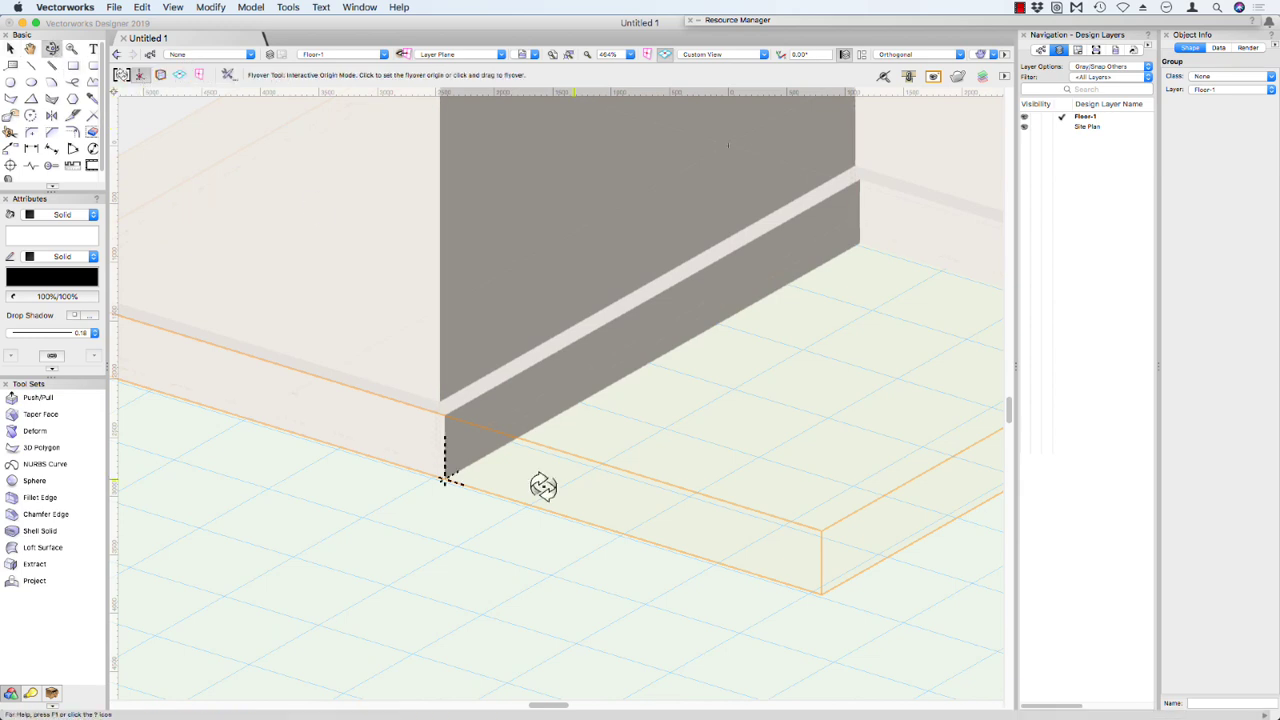
left_click_drag(447, 477, 418, 267)
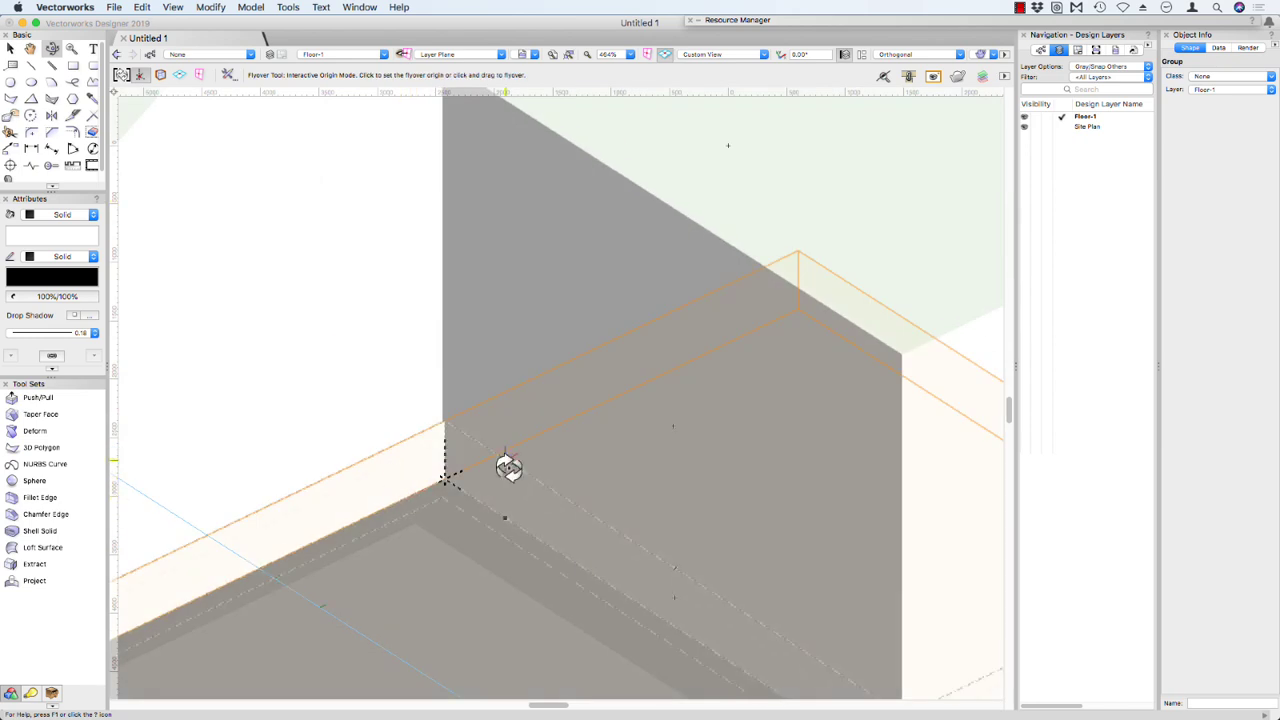
left_click_drag(508, 466, 554, 686)
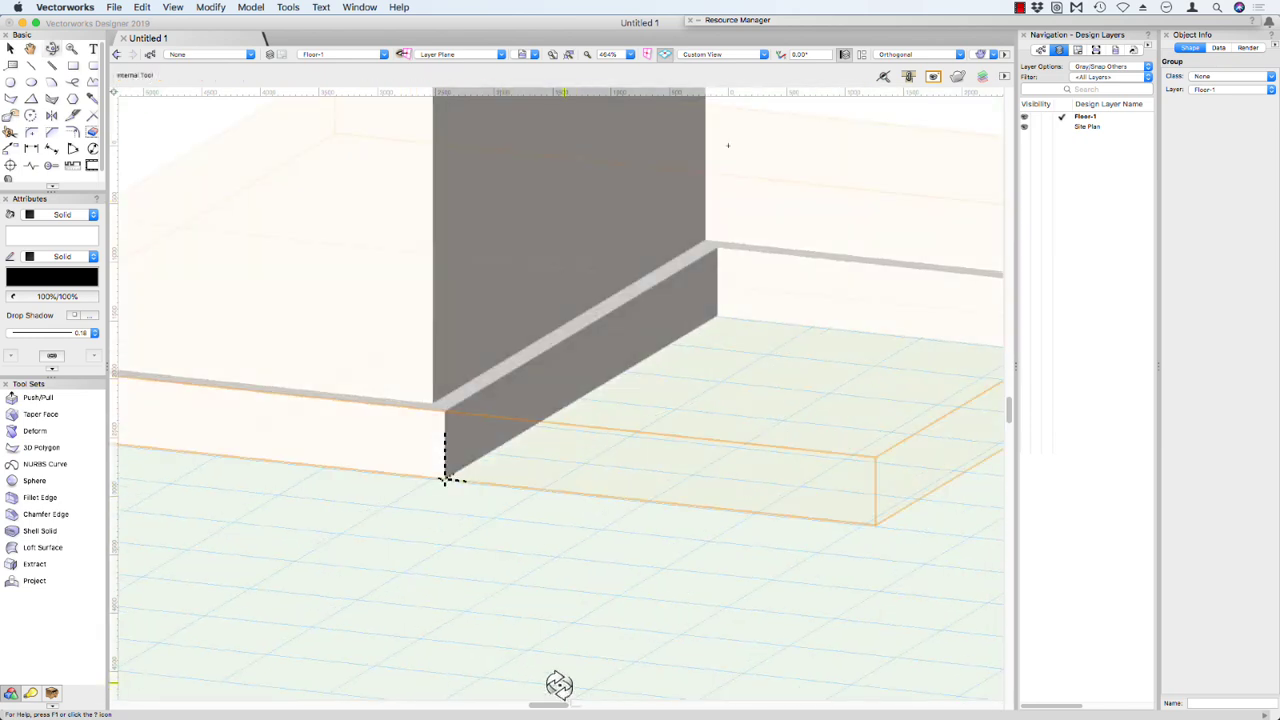
key("x")
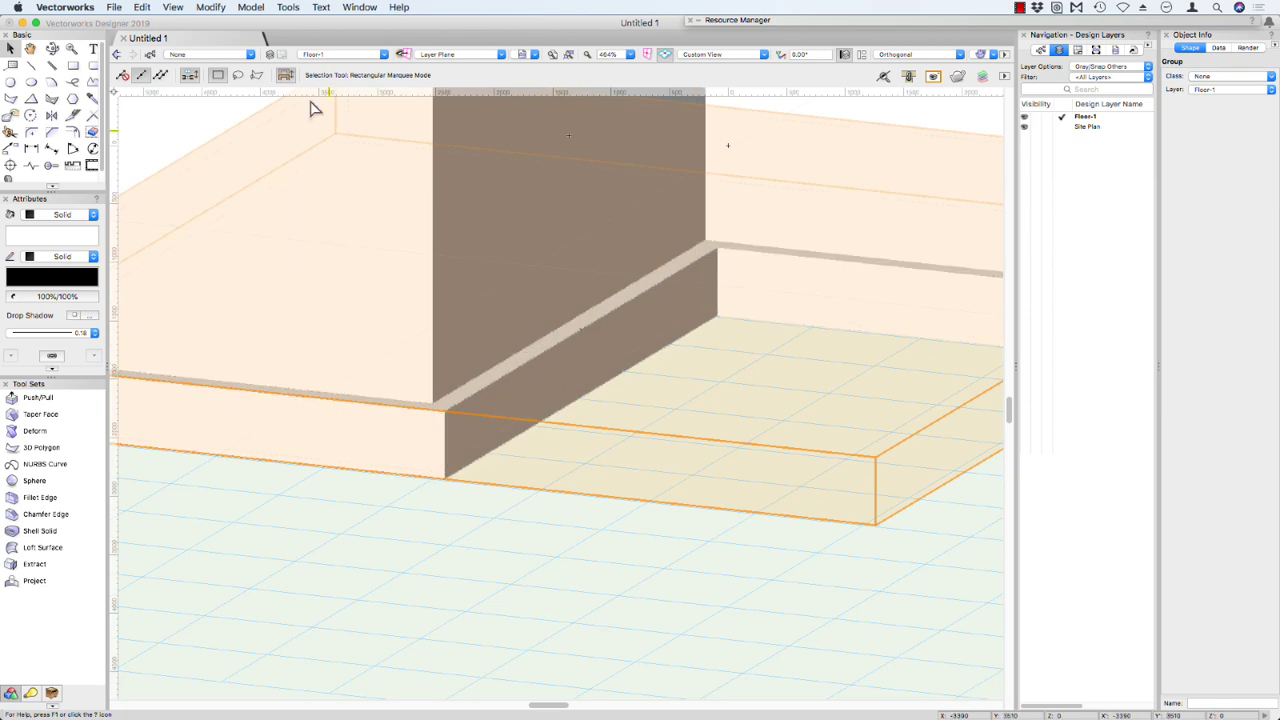
Step: Ungroup the base course and round the outer top corner of its profile with a 150 mm fillet in Trim Mode
left_click(214, 7)
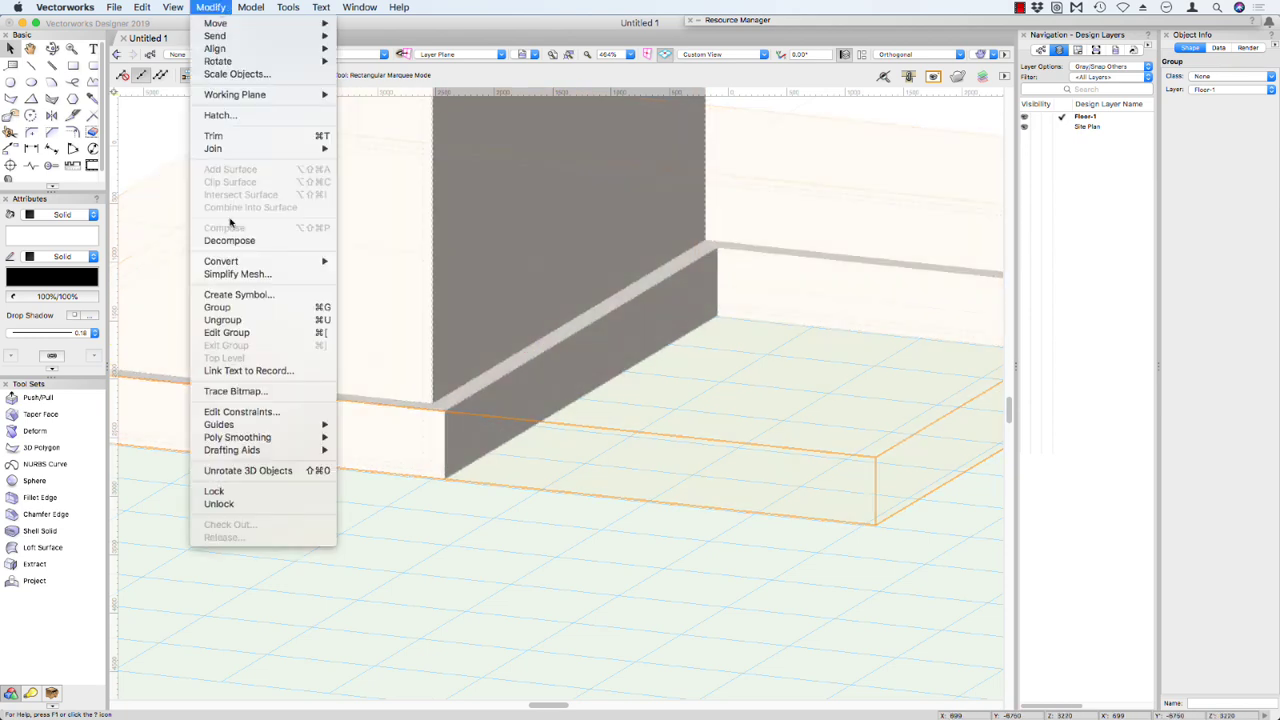
left_click(236, 322)
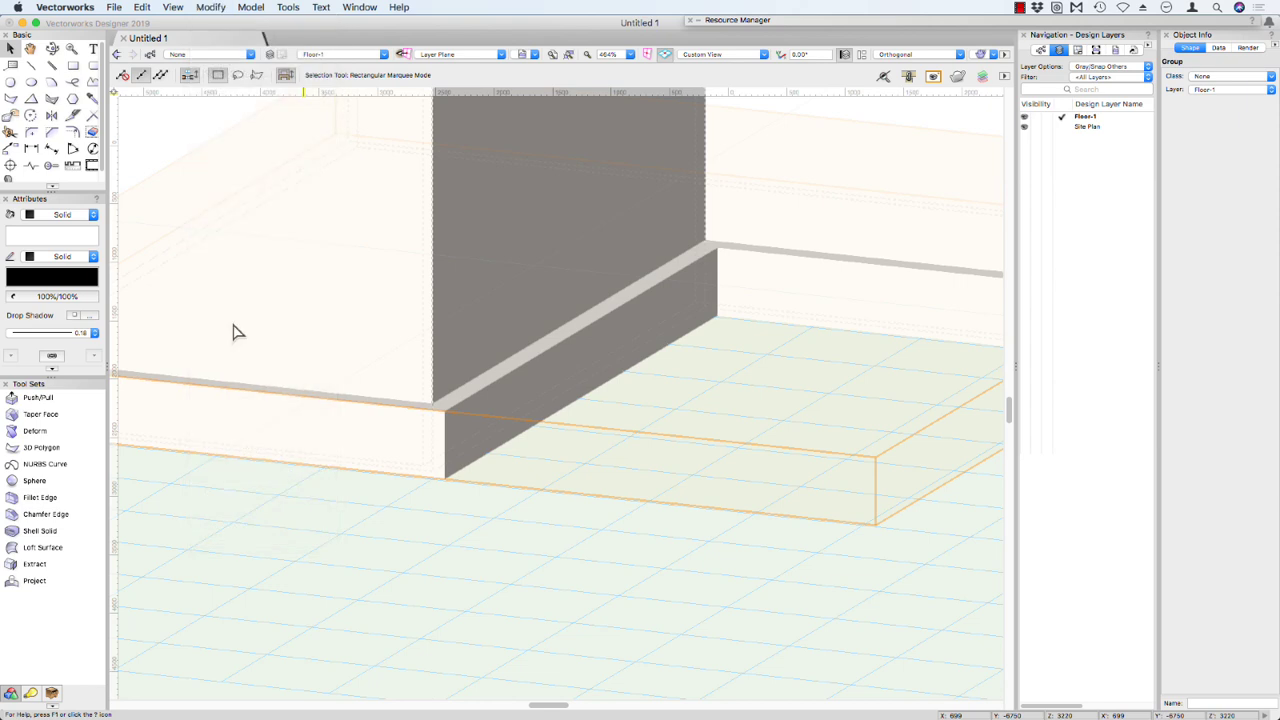
double_click(488, 423)
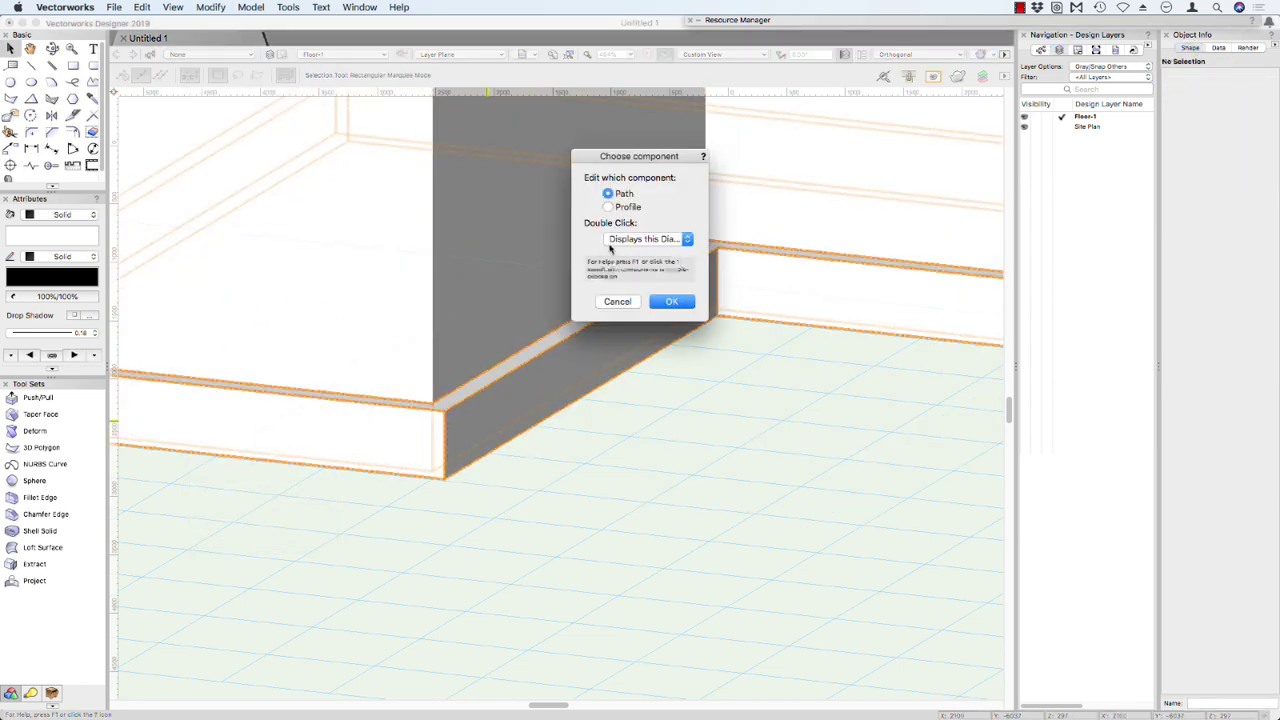
left_click(608, 206)
left_click(670, 302)
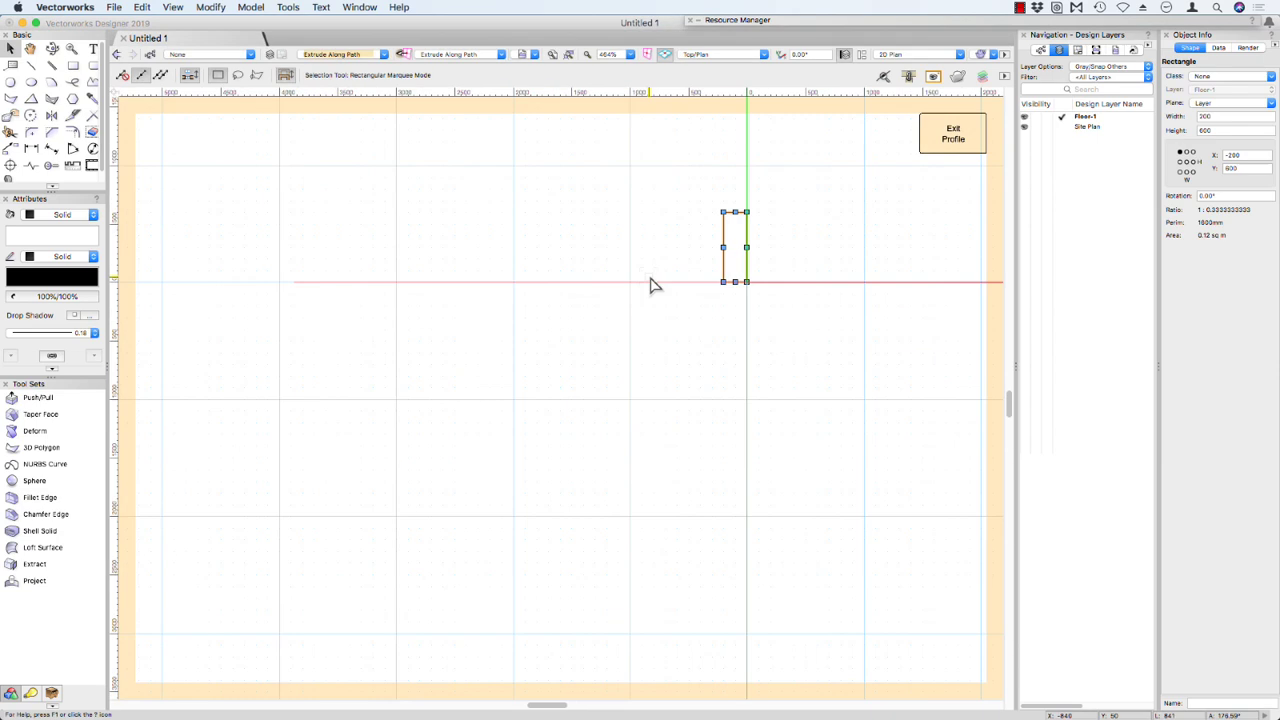
left_click(31, 131)
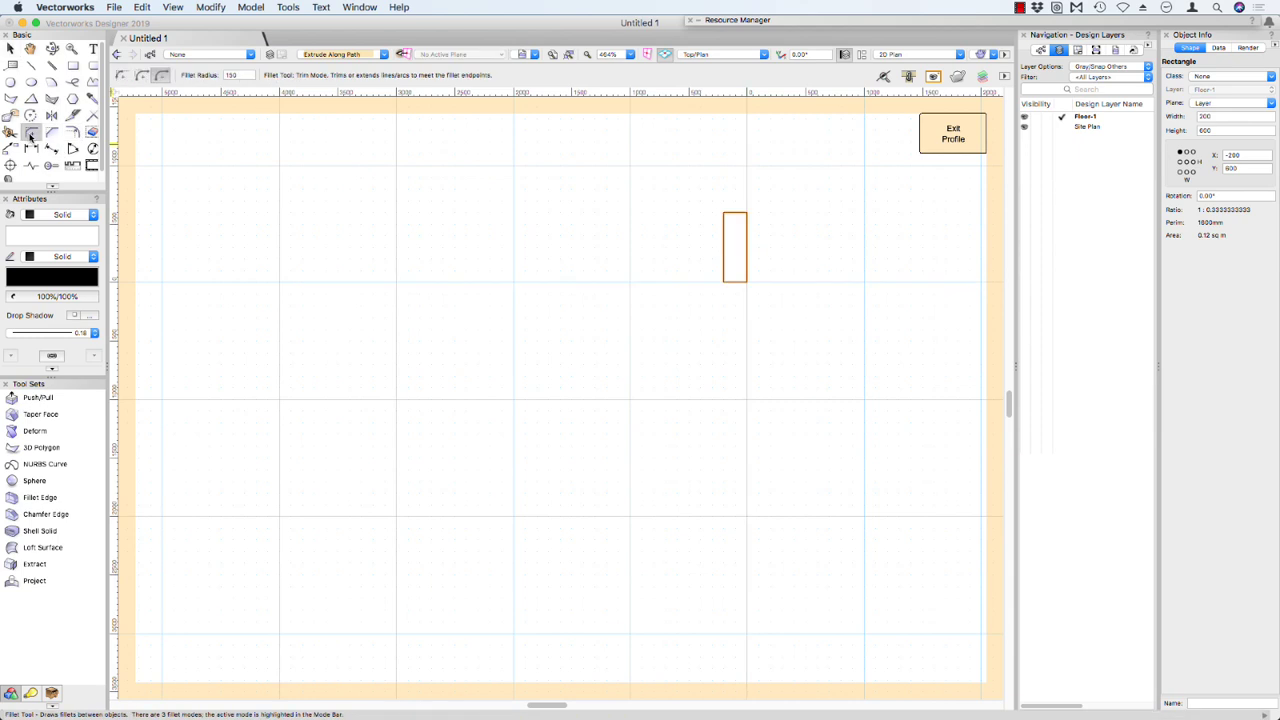
left_click(725, 229)
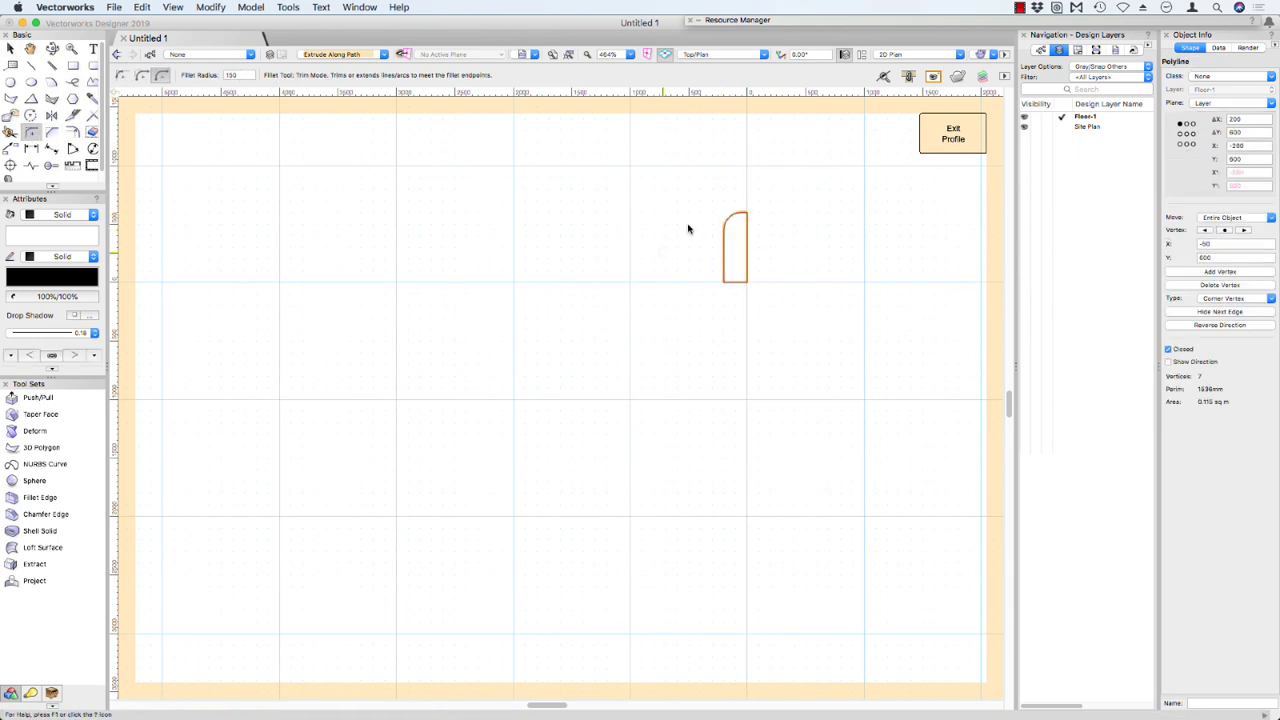
Step: Exit the base course's profile editing and examine its rounded edge along the gable-end wall
left_click(940, 146)
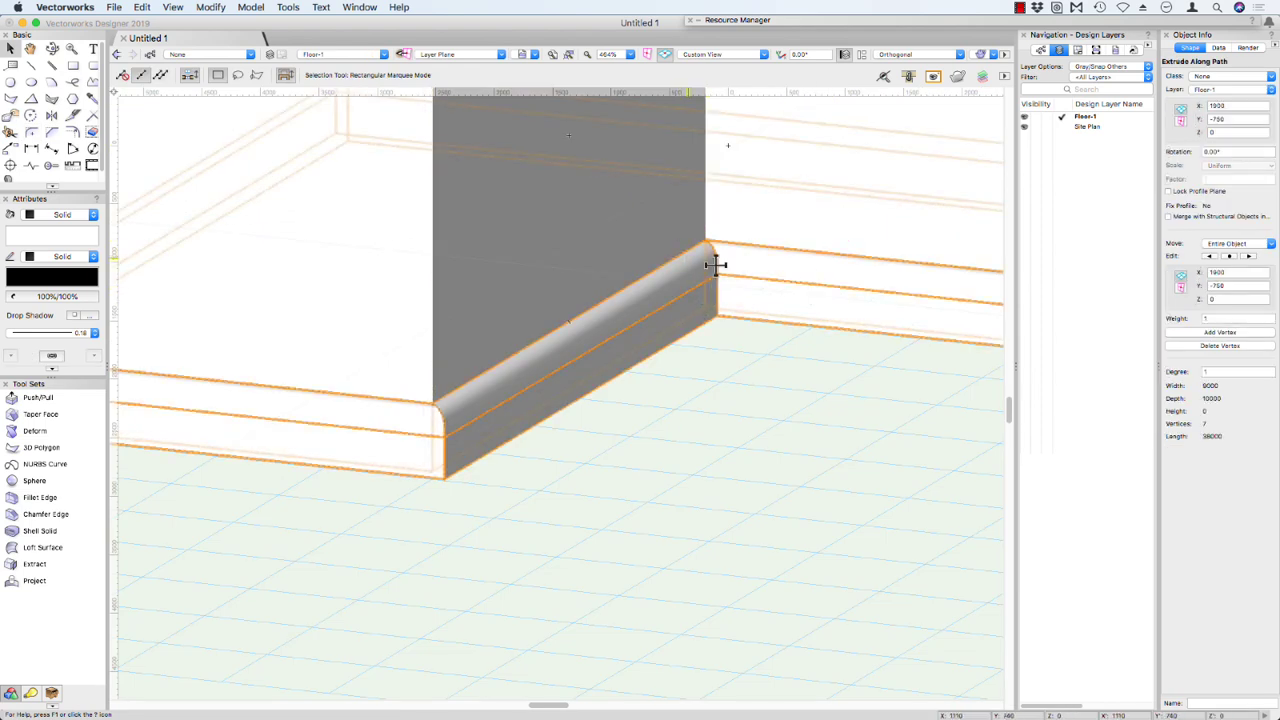
middle_click_drag(531, 420, 510, 433)
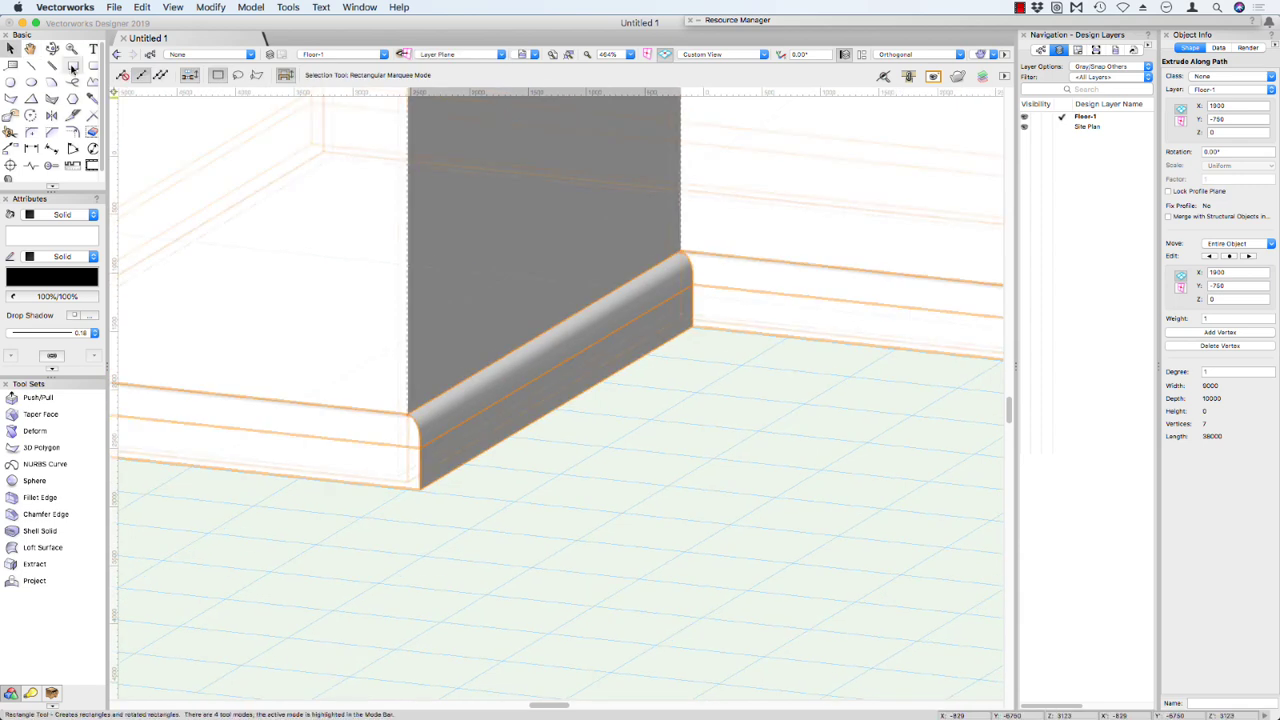
right_click(561, 285)
middle_click_drag(403, 208, 442, 229, "ctrl")
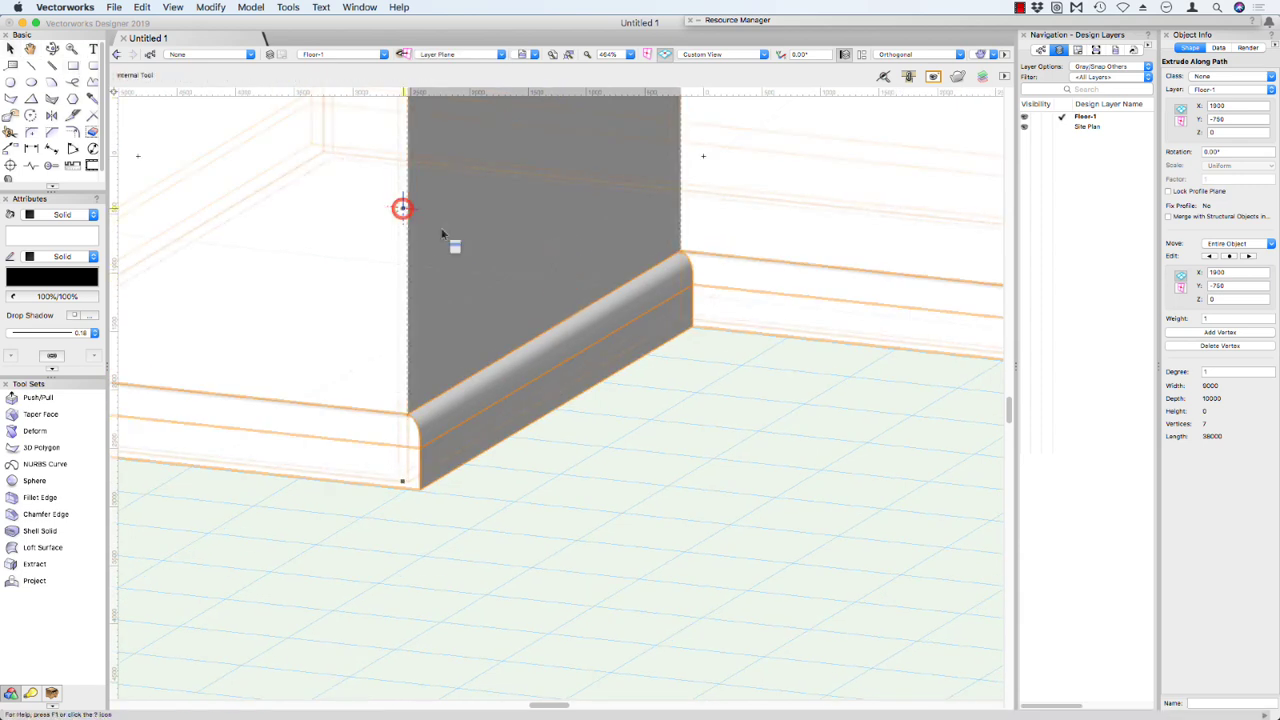
middle_click_drag(604, 265, 486, 263, "ctrl")
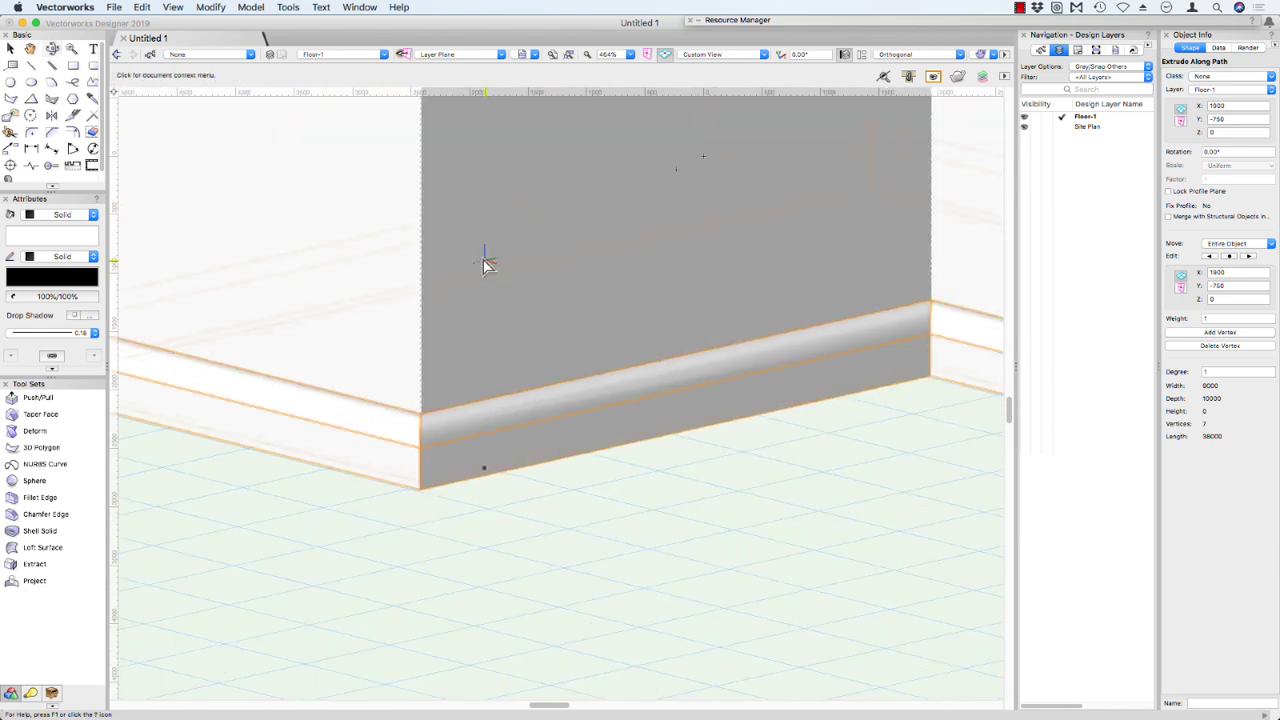
Step: Draw a 900 × 2000 mm rectangle on the shaded gable-end wall directly above the base course and push it inward to cut a doorway
left_click(72, 64)
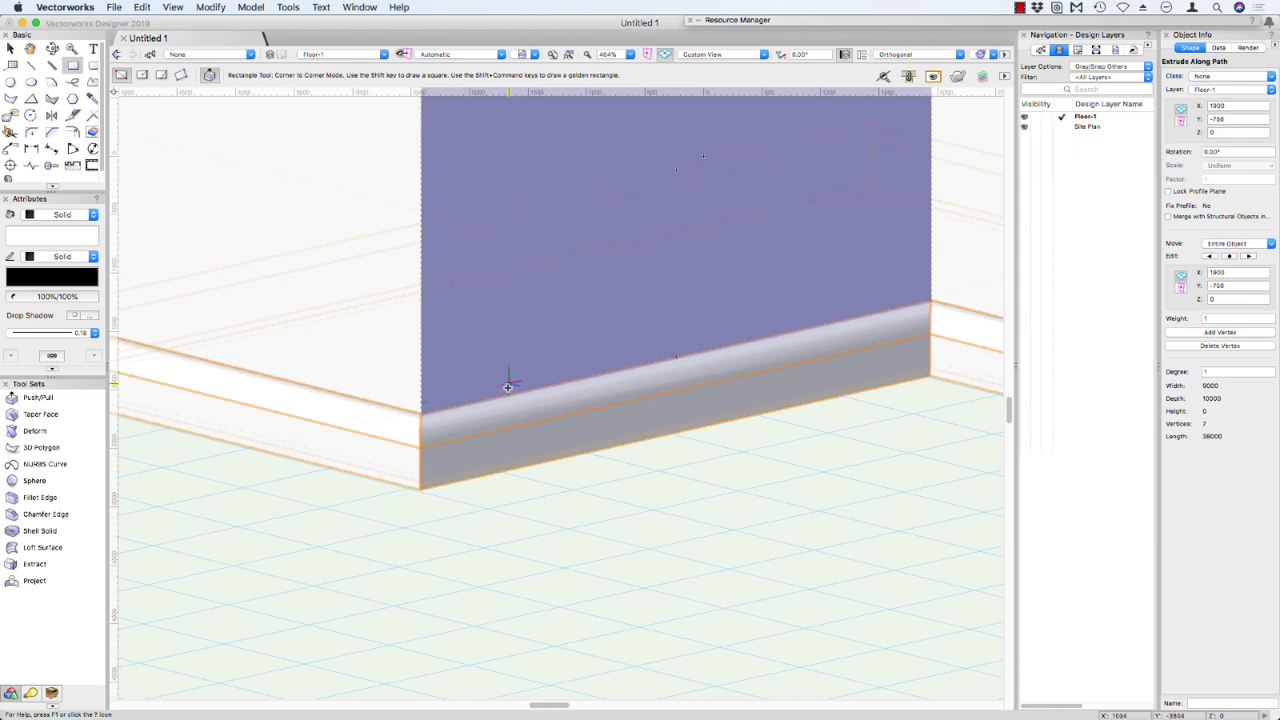
left_click(507, 393)
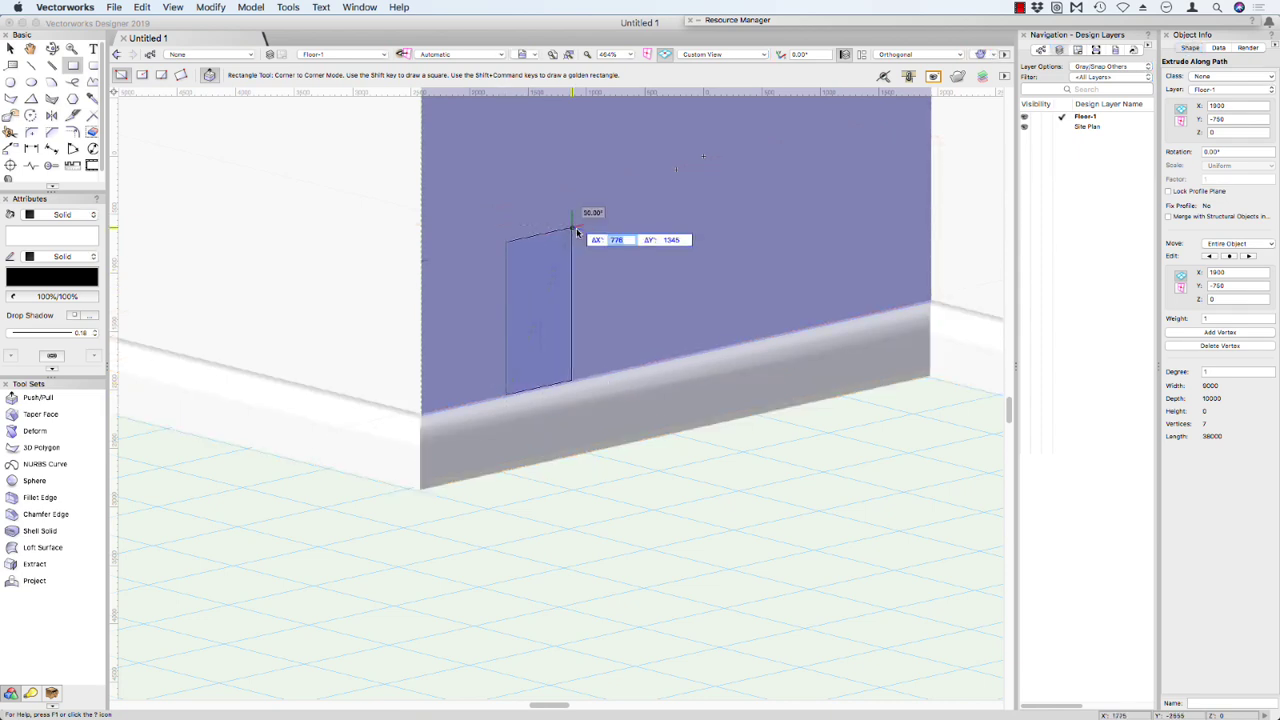
type("900")
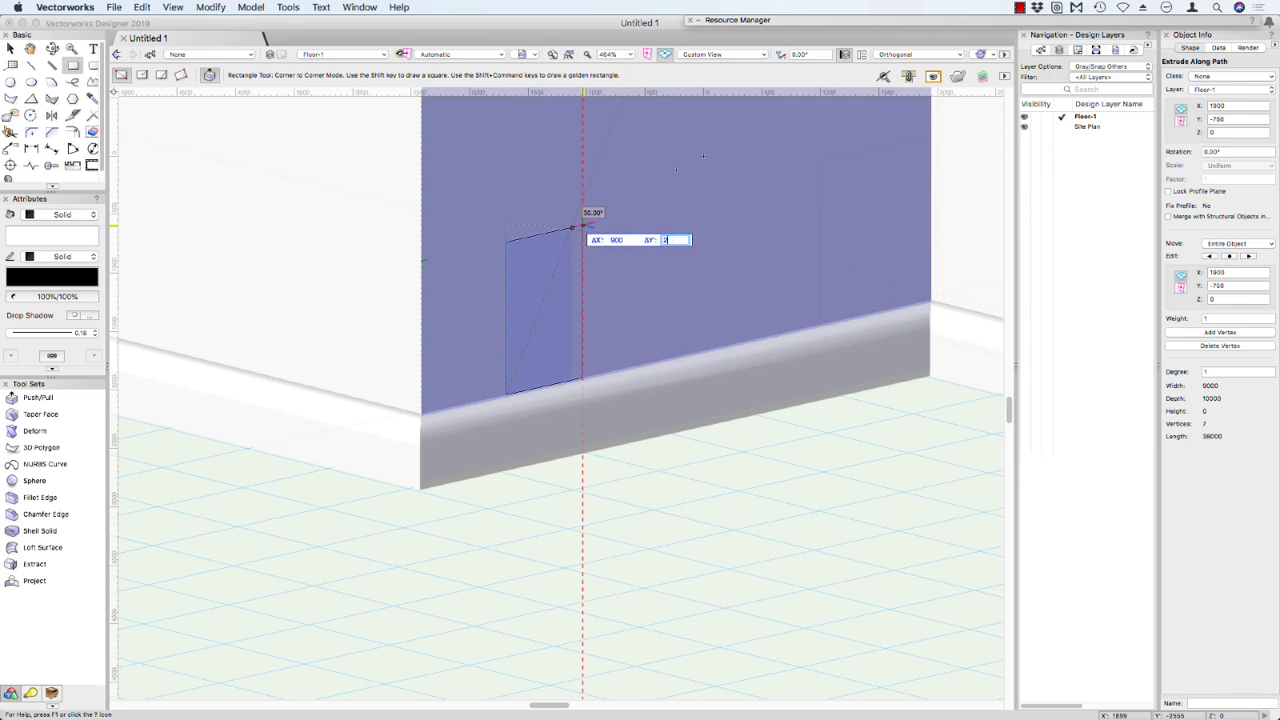
key("Return")
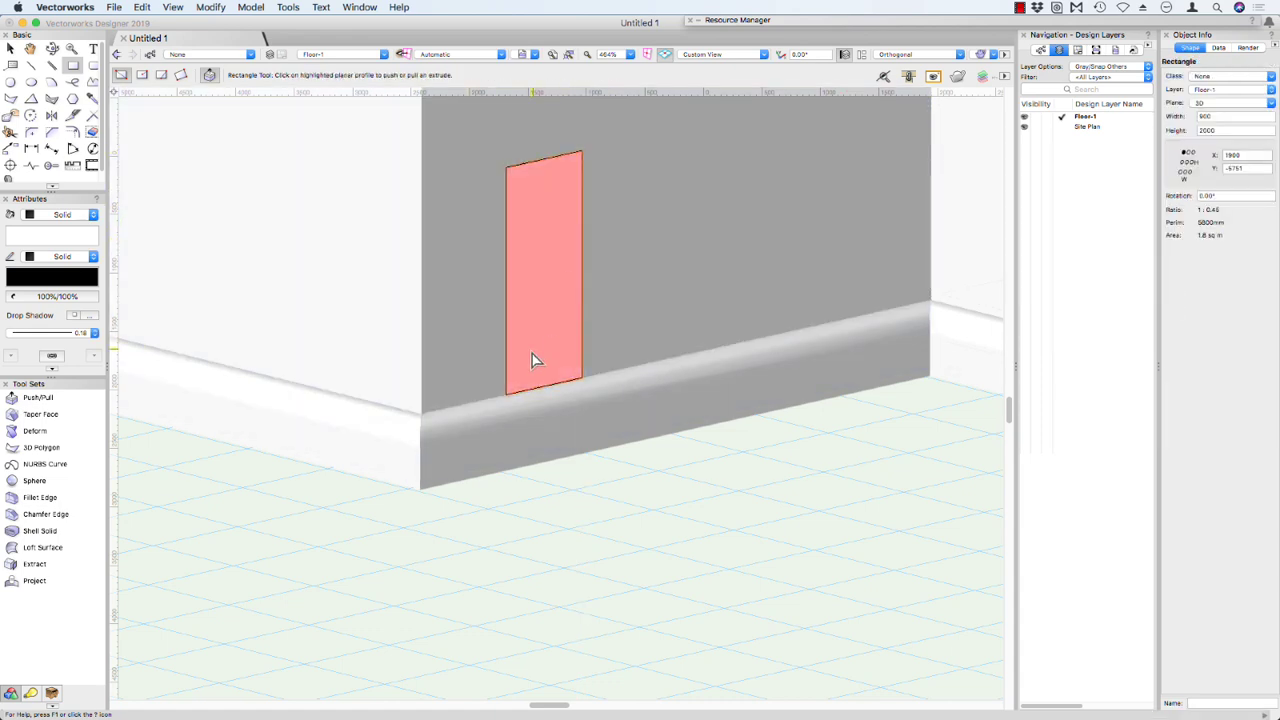
left_click(522, 358)
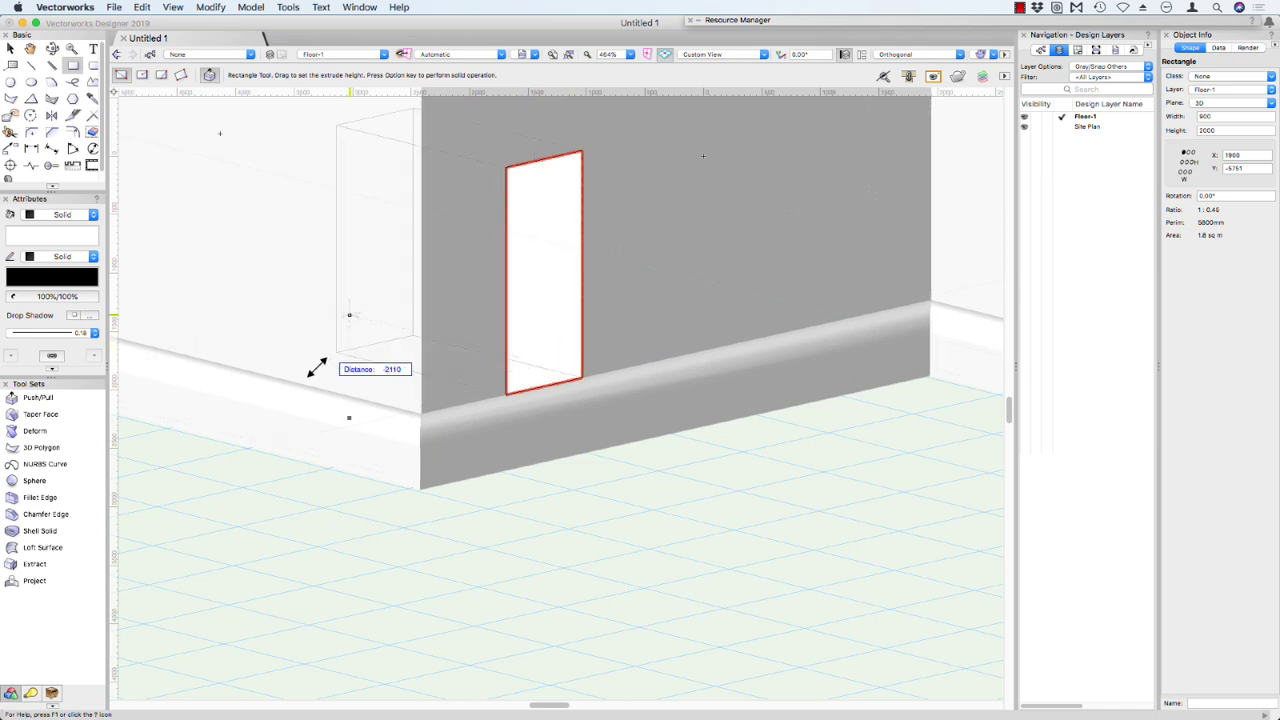
left_click(336, 509)
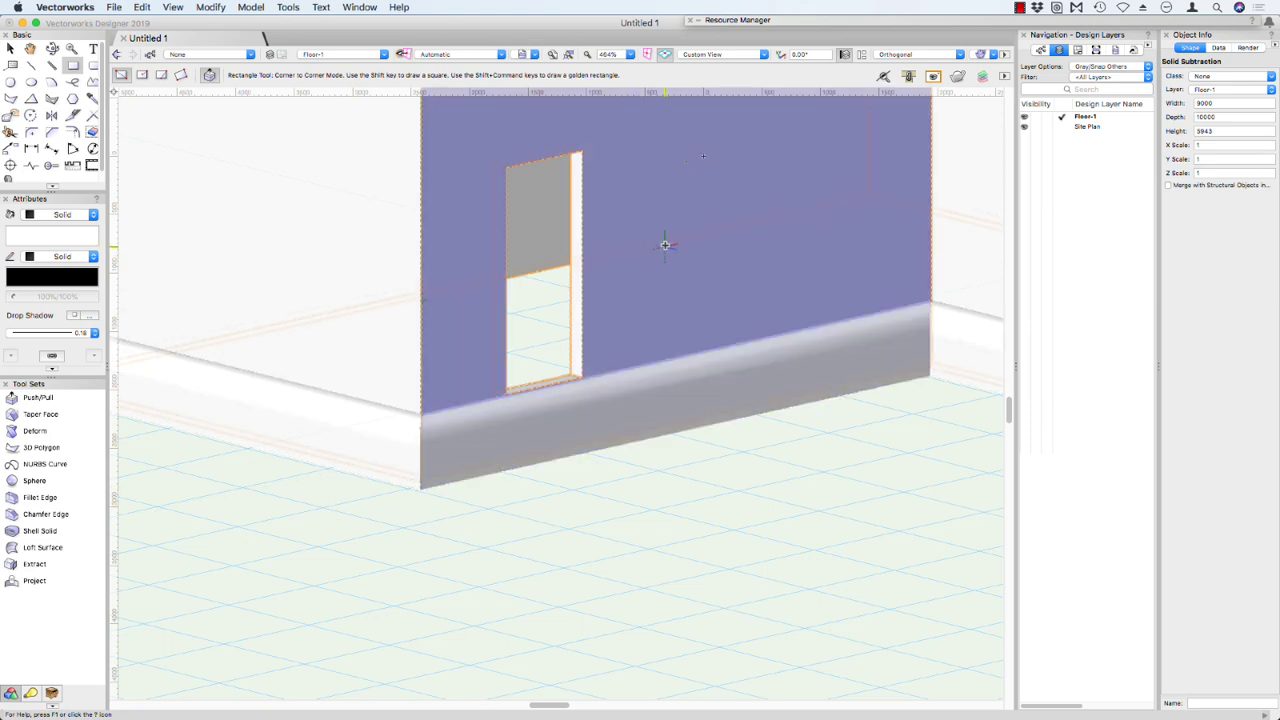
Step: Draw a square about 1236 mm wide beside the doorway, aligned with its head, and push it through the wall as a window opening
middle_click_drag(663, 230, 519, 416)
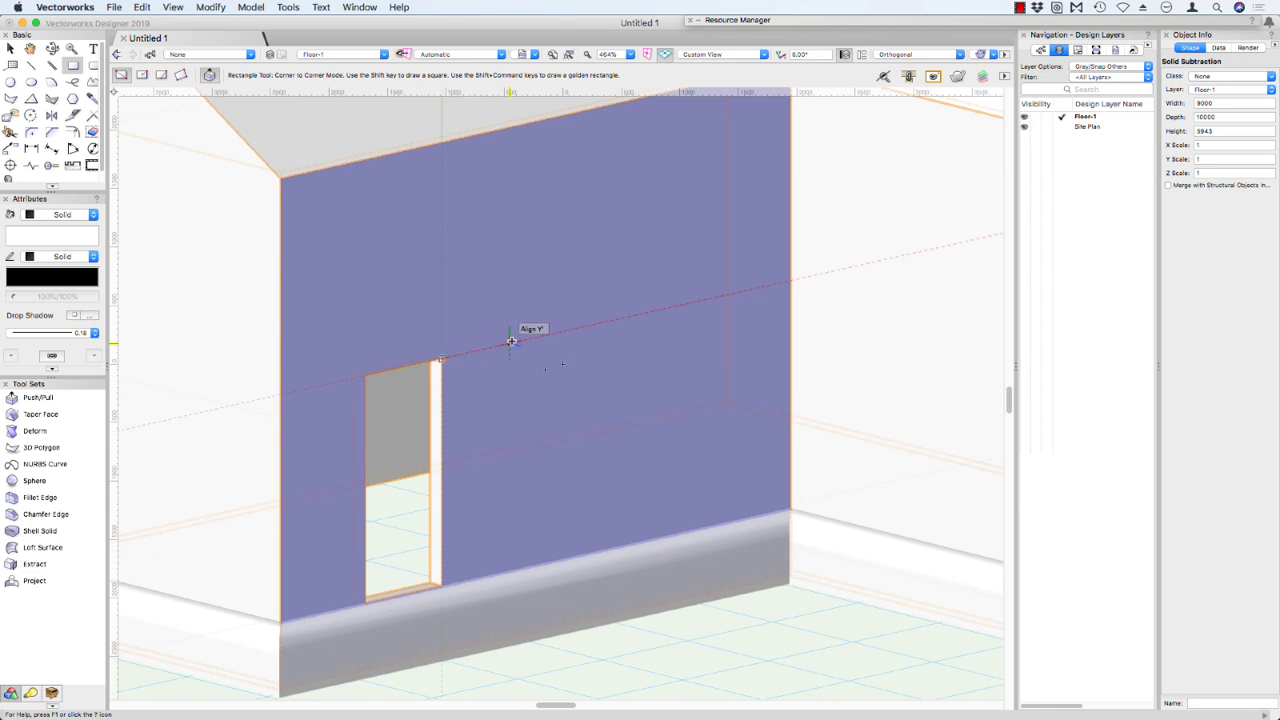
left_click(549, 334)
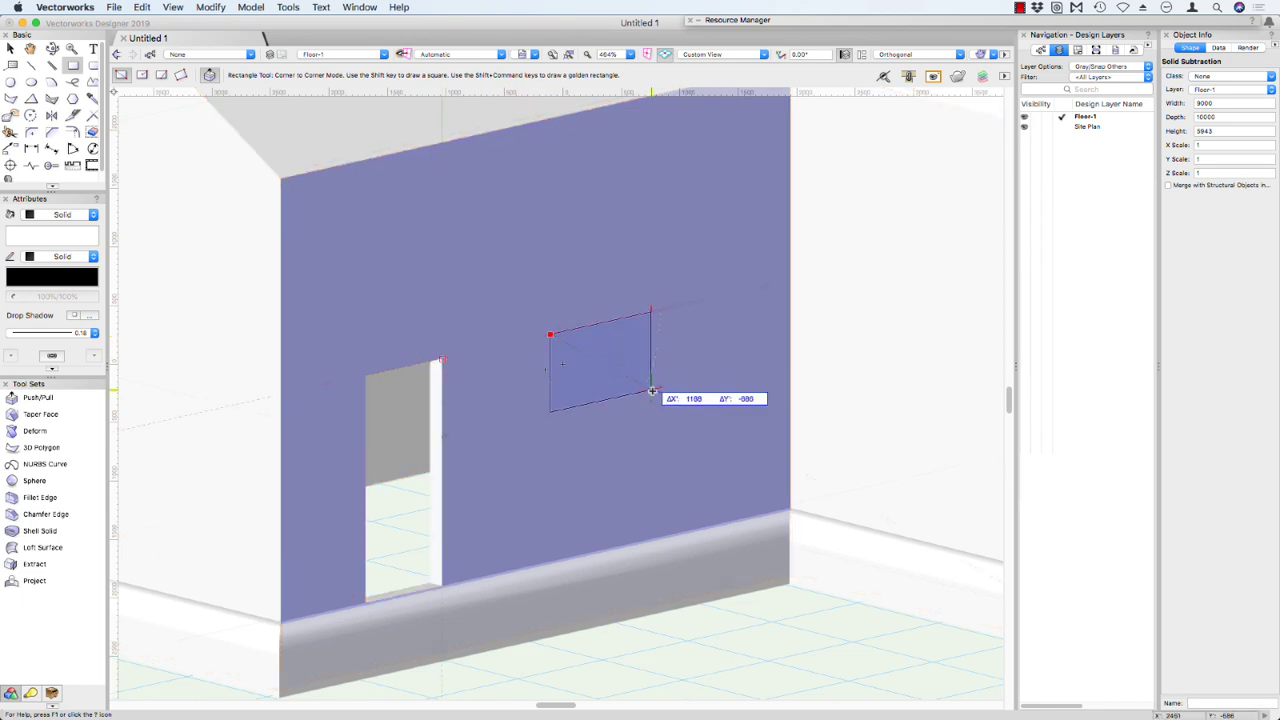
left_click(656, 450)
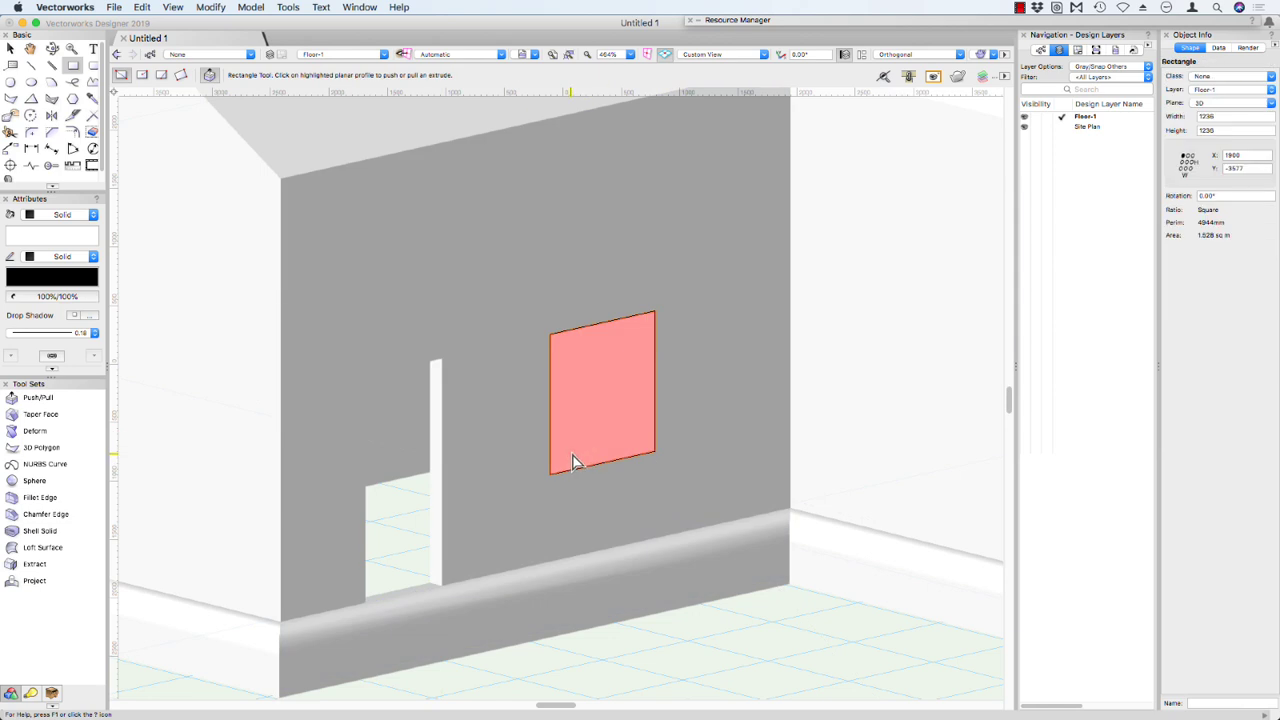
left_click(573, 462)
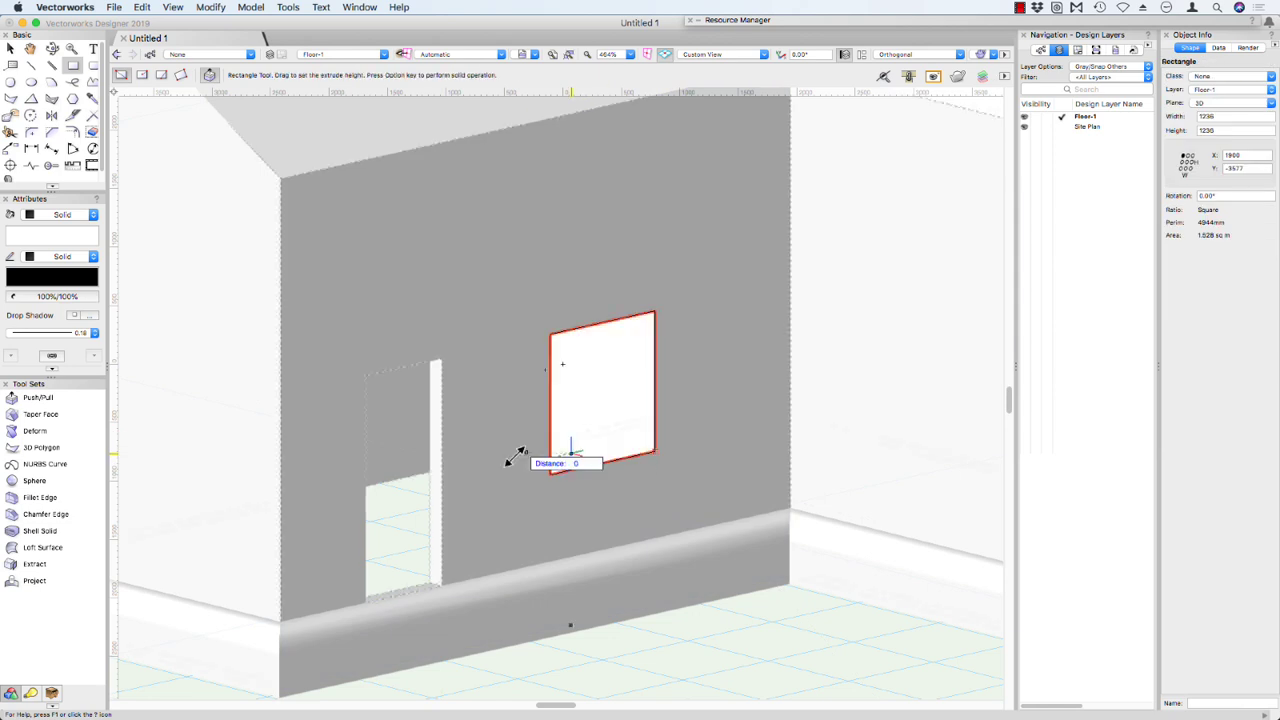
left_click(414, 528)
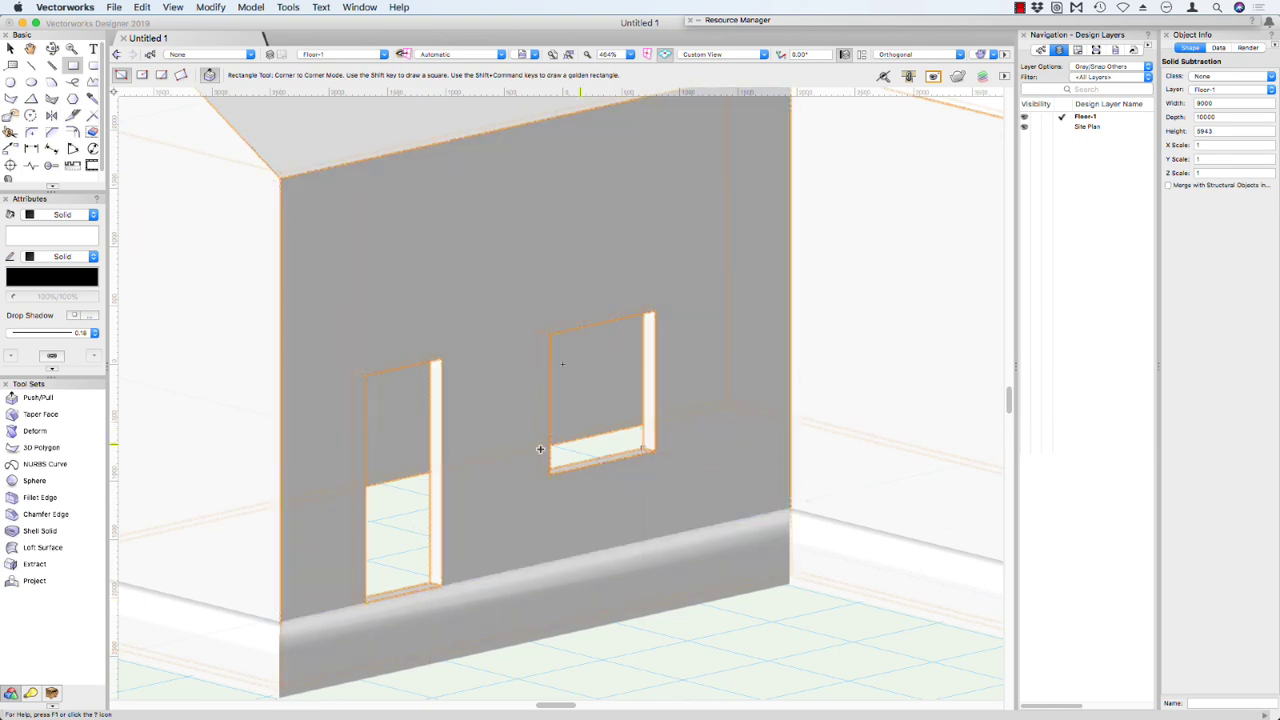
Step: Draw a rectangle about 1540 × 361 mm below the doorway and extrude it outward about 870 mm as a landing block
left_click(363, 605)
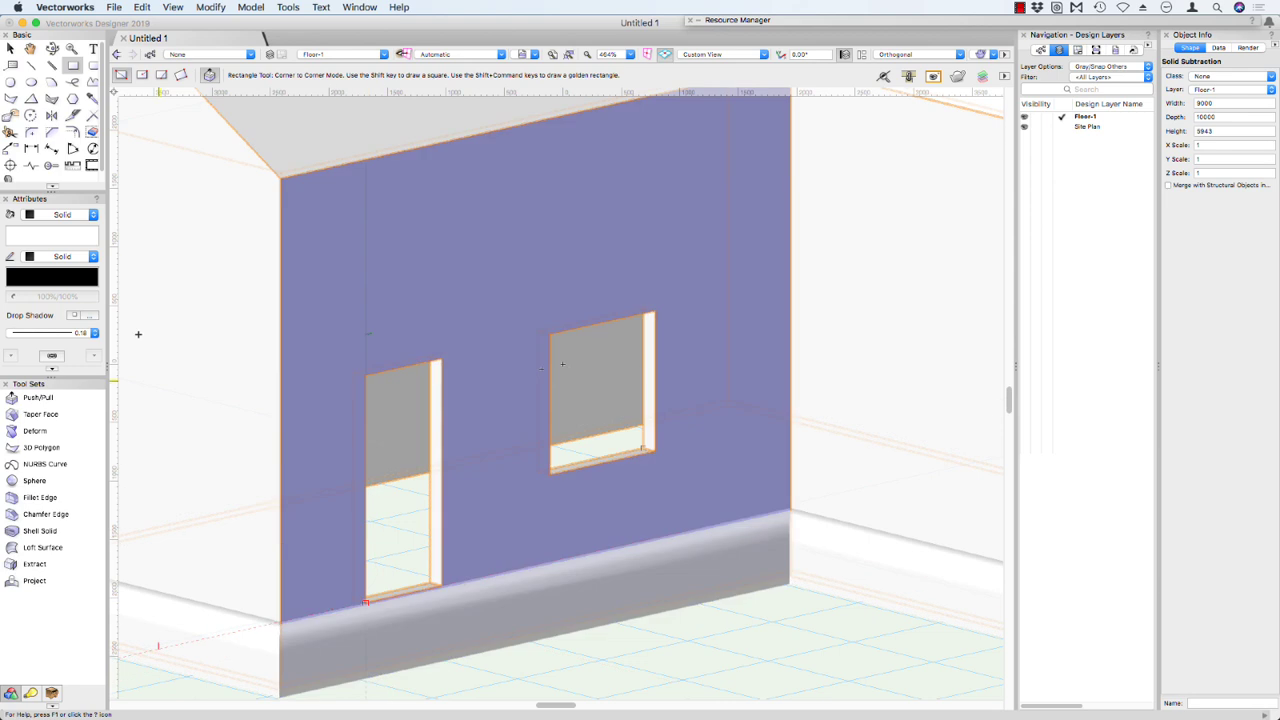
key("x")
key("x")
left_click(73, 65)
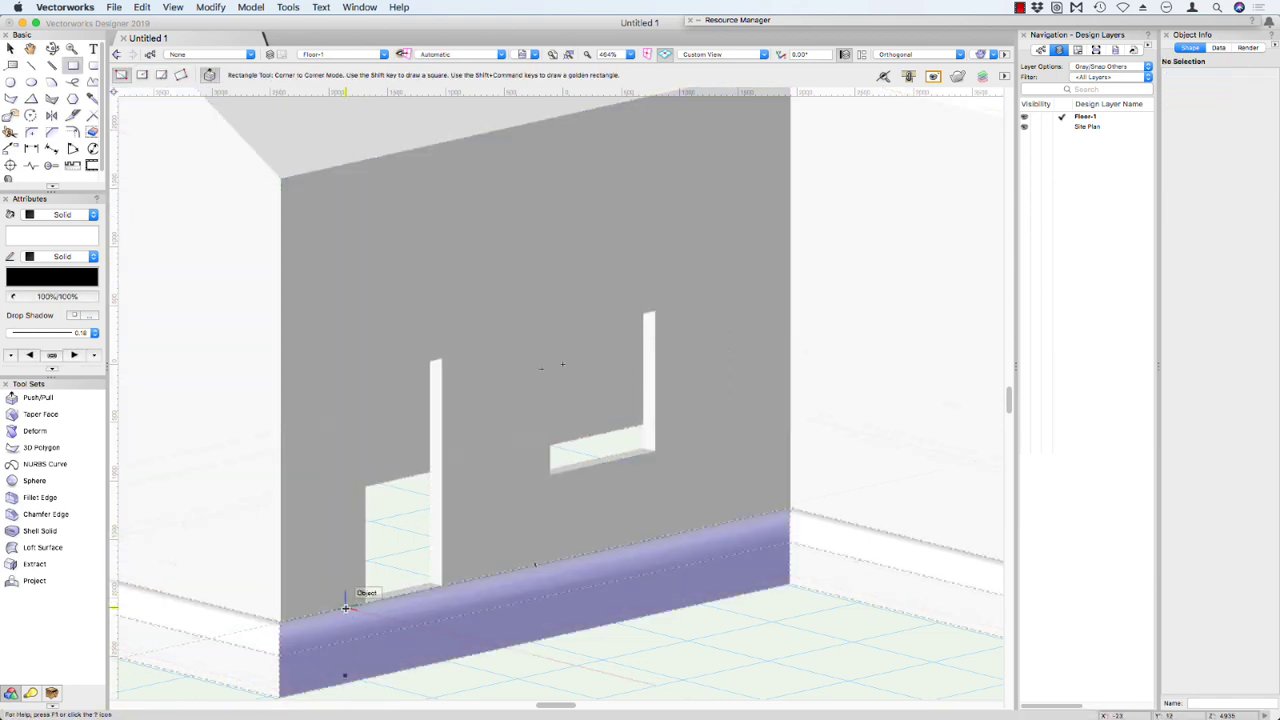
left_click(344, 606)
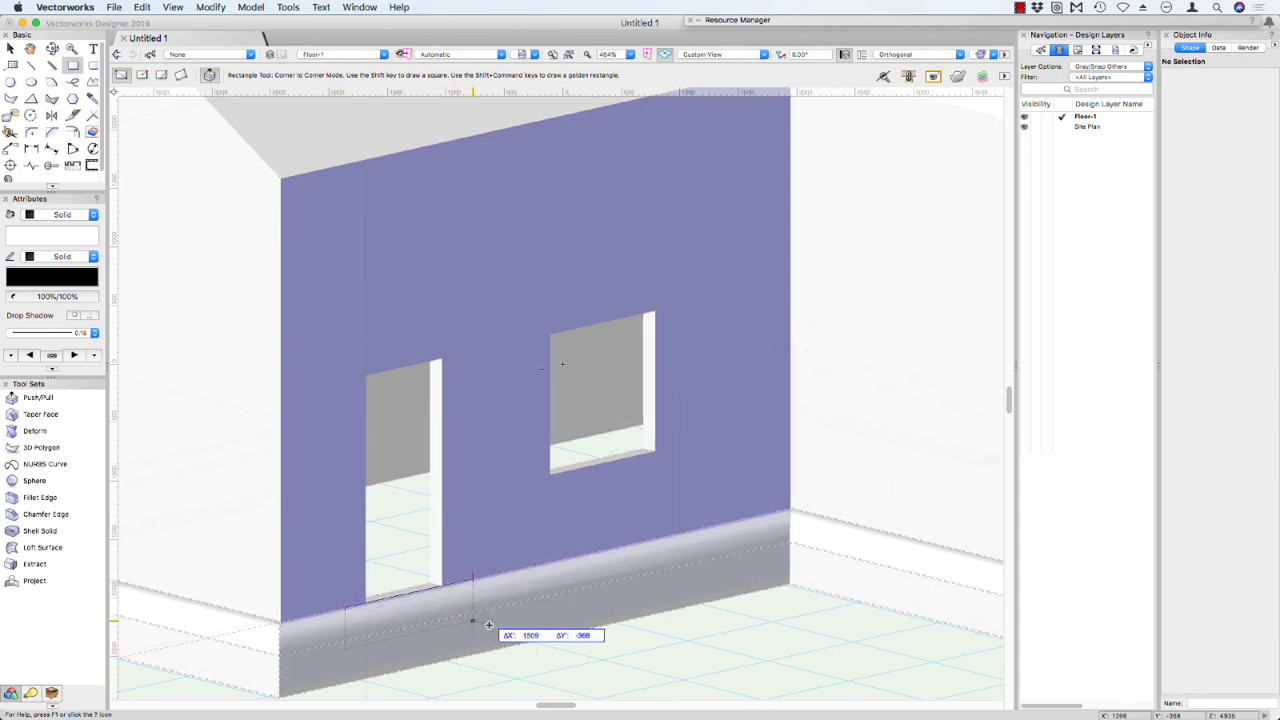
left_click(475, 620)
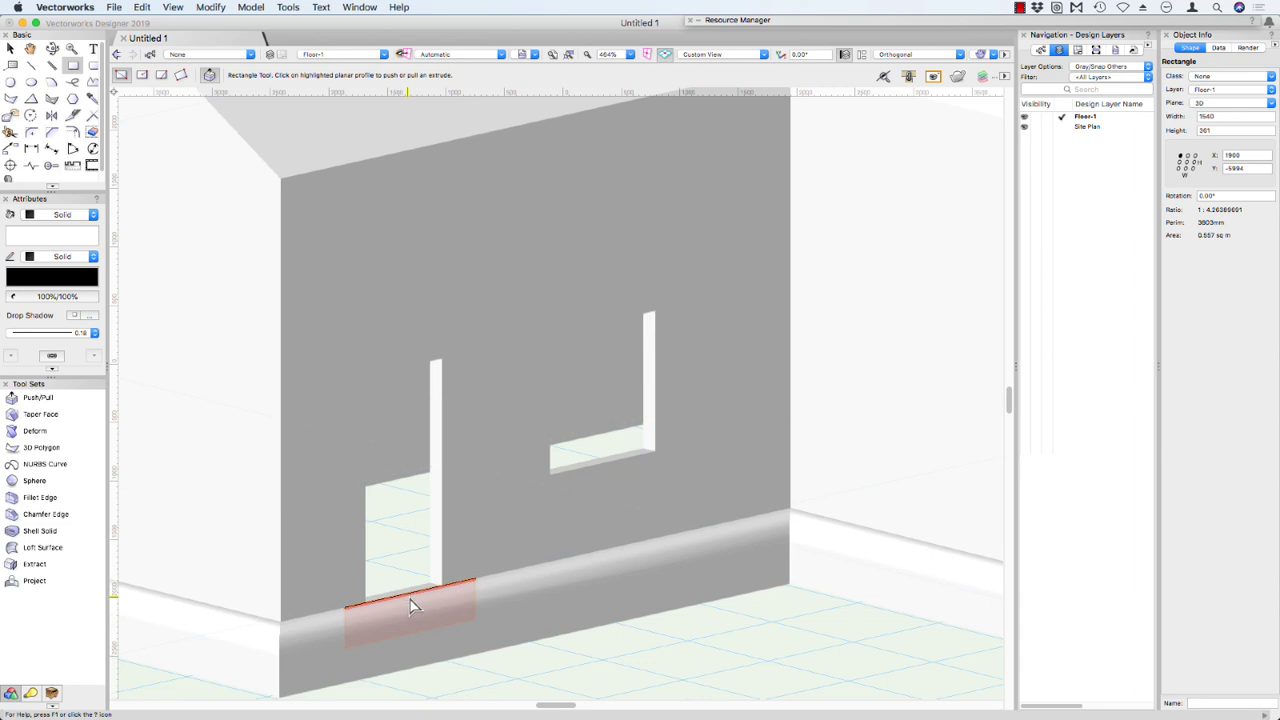
left_click(412, 604)
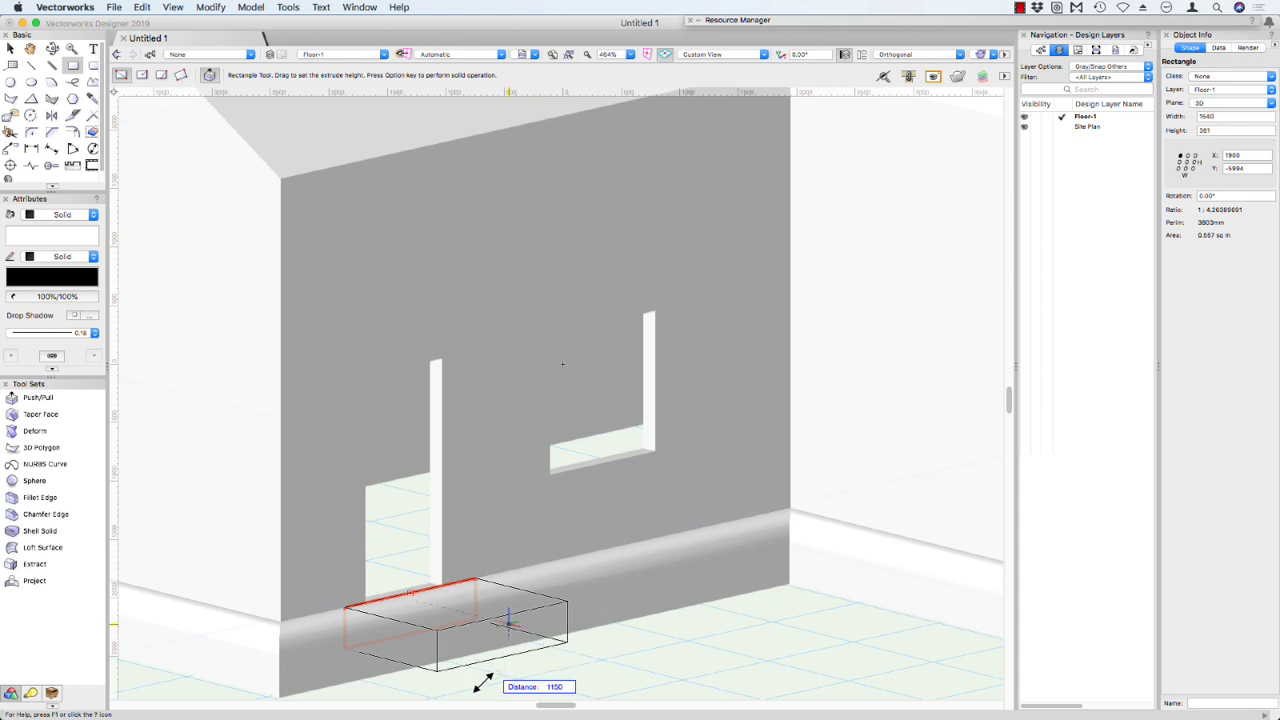
scroll(454, 692, "down", 3)
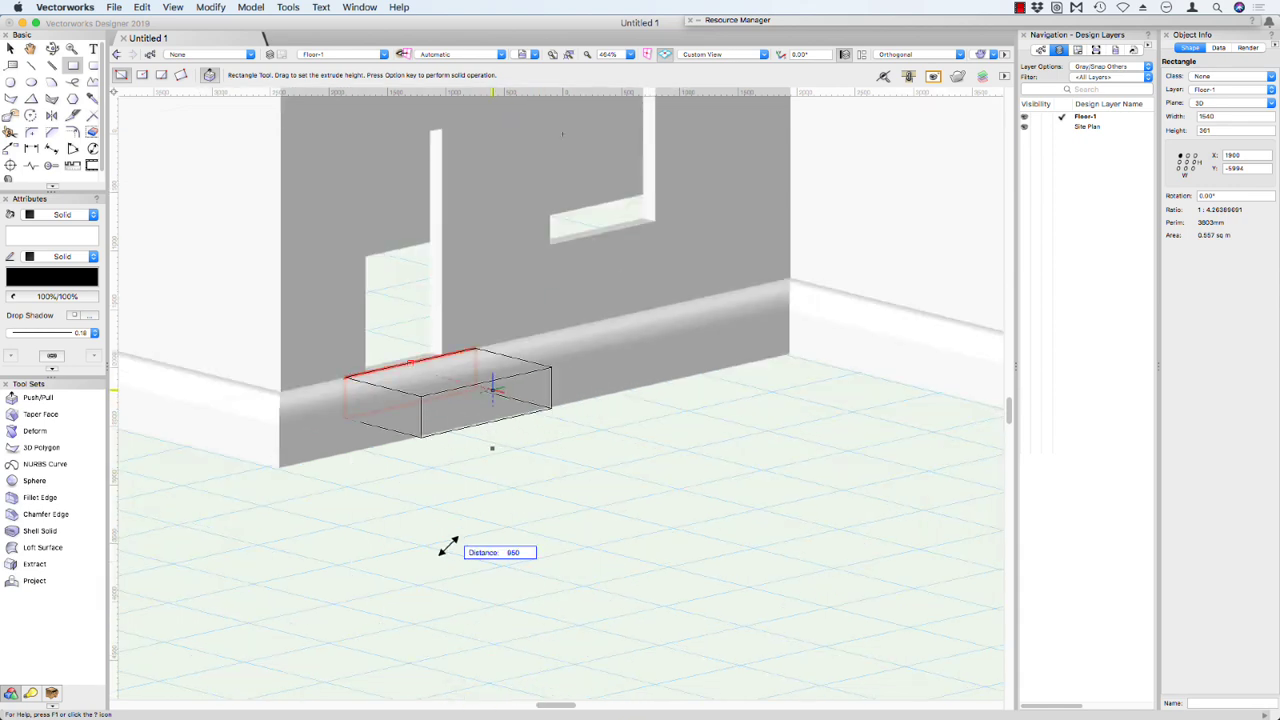
left_click(443, 543)
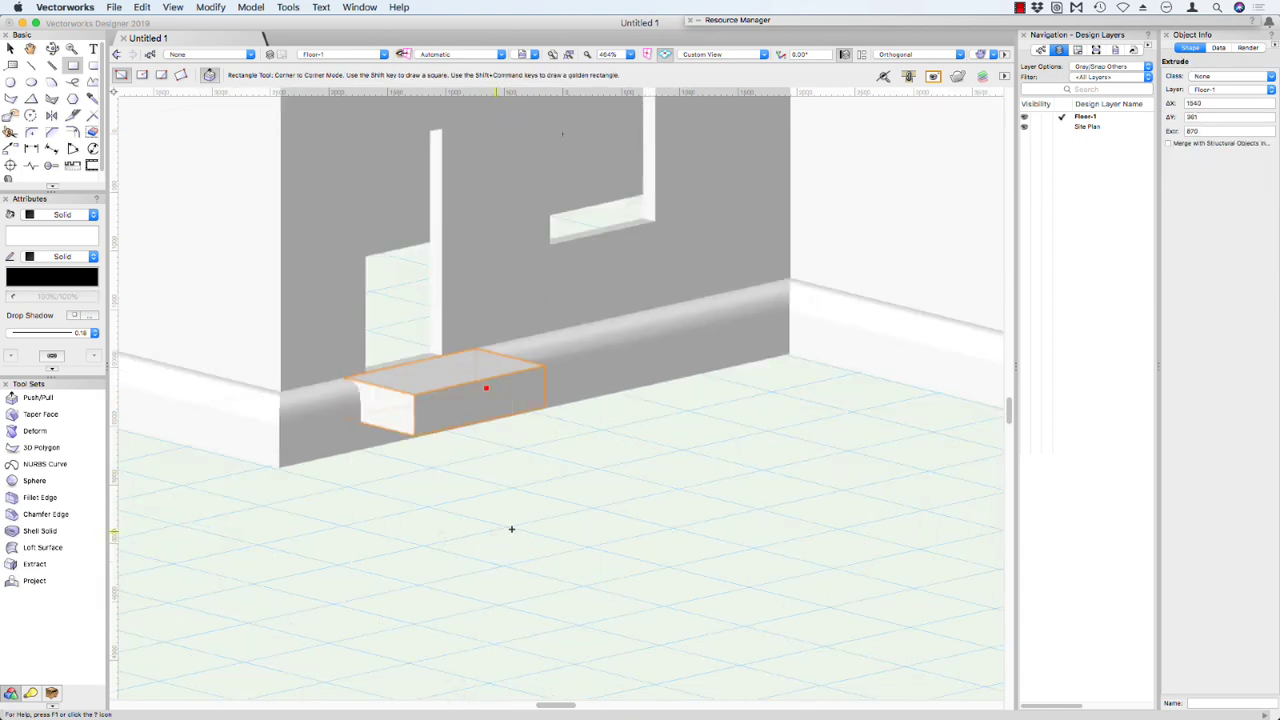
Step: Draw a rectangle about 1540 × 181 mm on the lower half of the landing's front face and extrude it outward about 670 mm
left_click(416, 416)
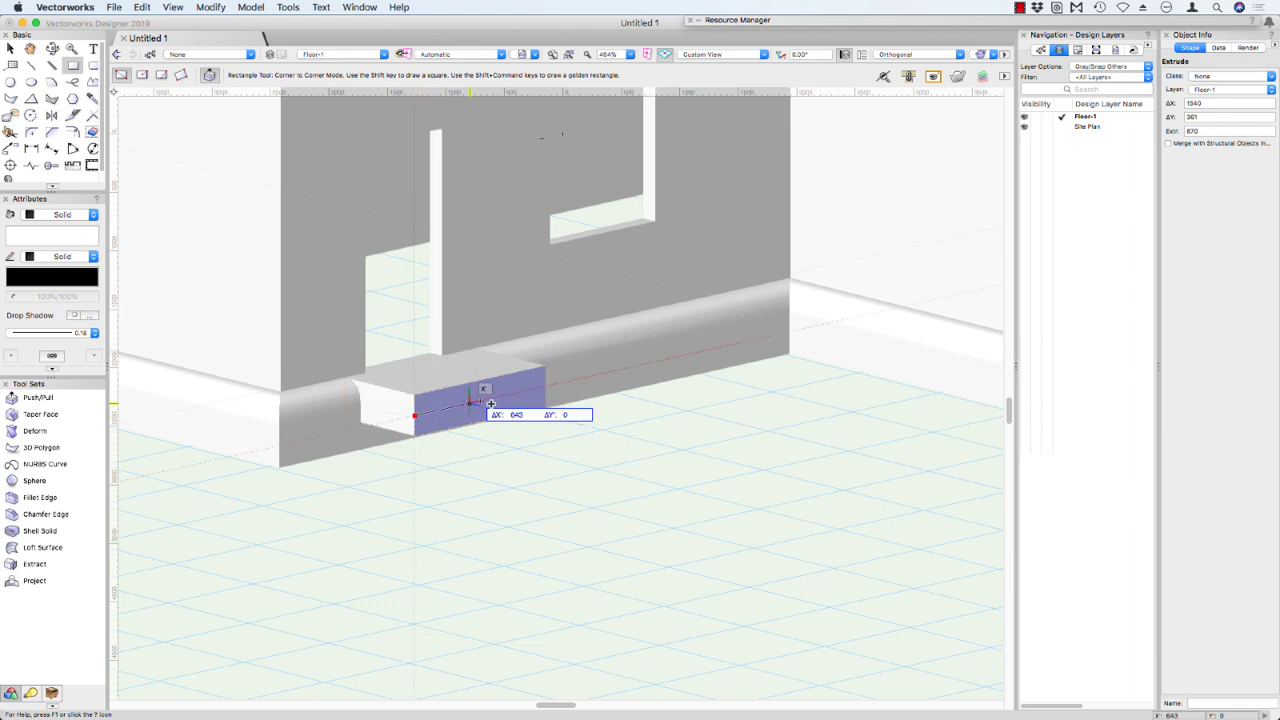
left_click(545, 405)
left_click(453, 418)
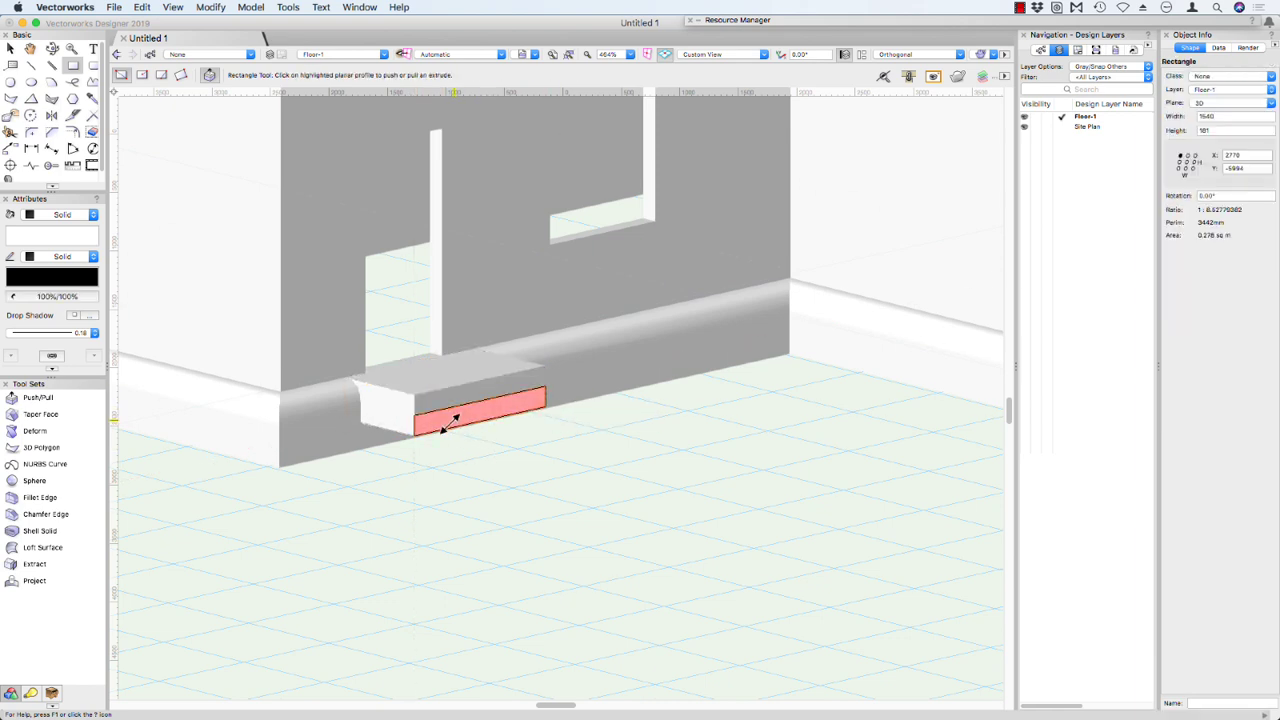
left_click(502, 441)
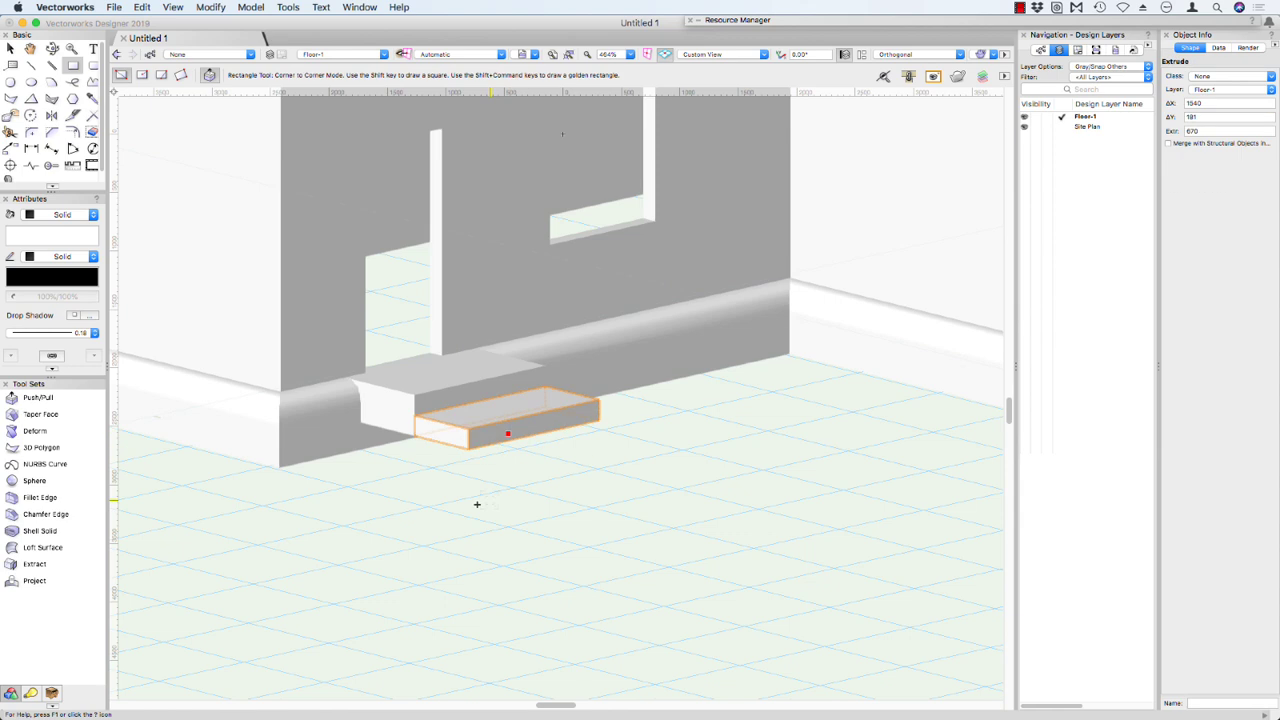
Step: Make 2 duplicates of the step with Move by Points, offset from the landing's top front corner to the step's, then deselect everything
left_click(10, 148)
left_click(123, 76)
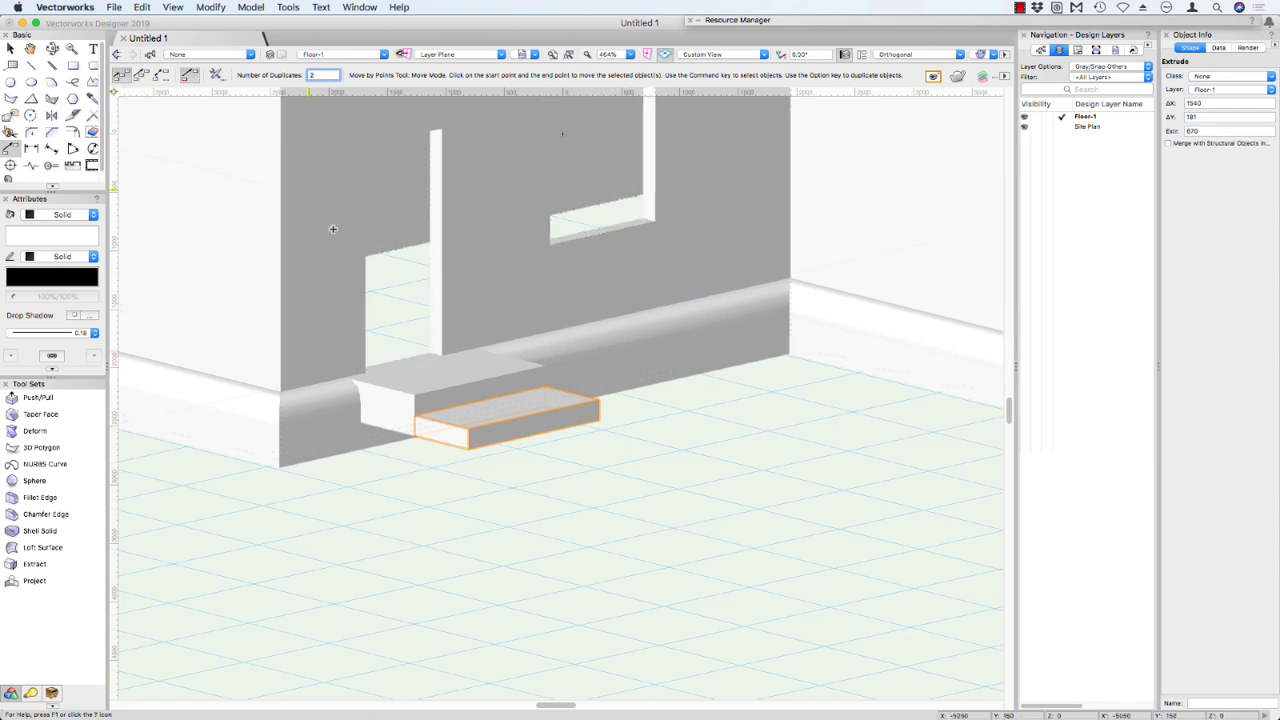
left_click(412, 395)
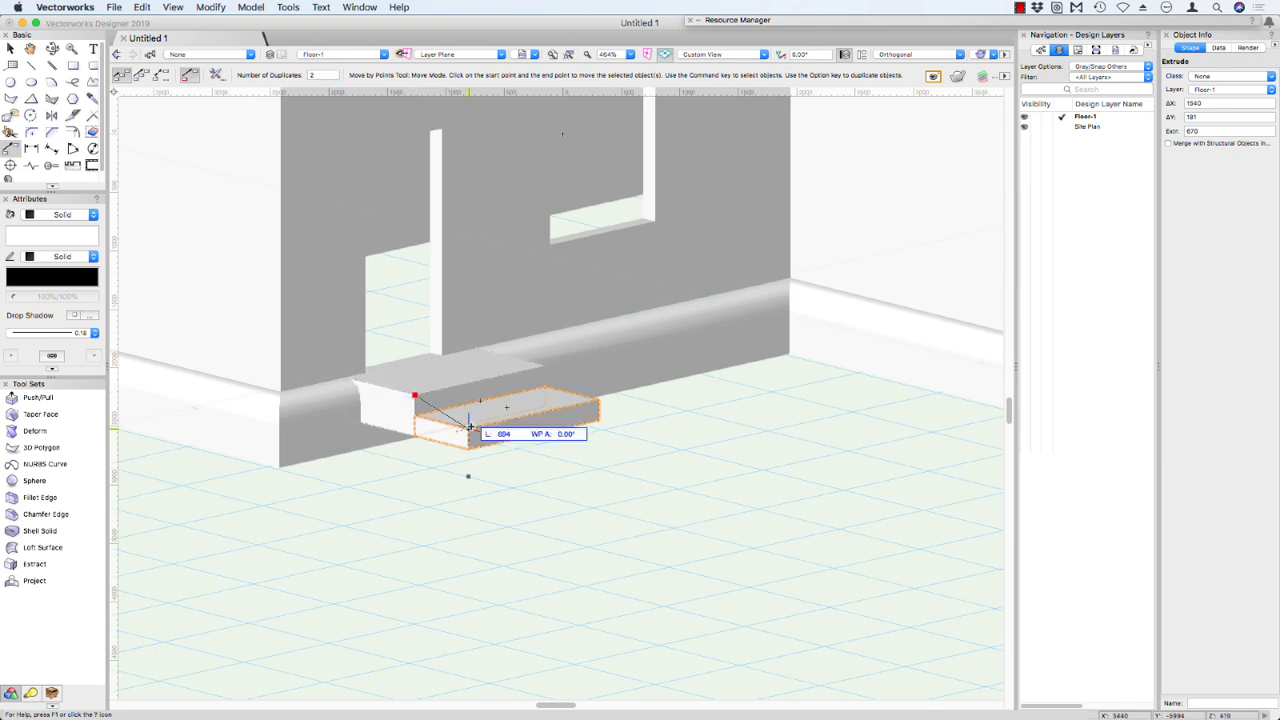
left_click(468, 428)
key("x")
left_click(726, 417)
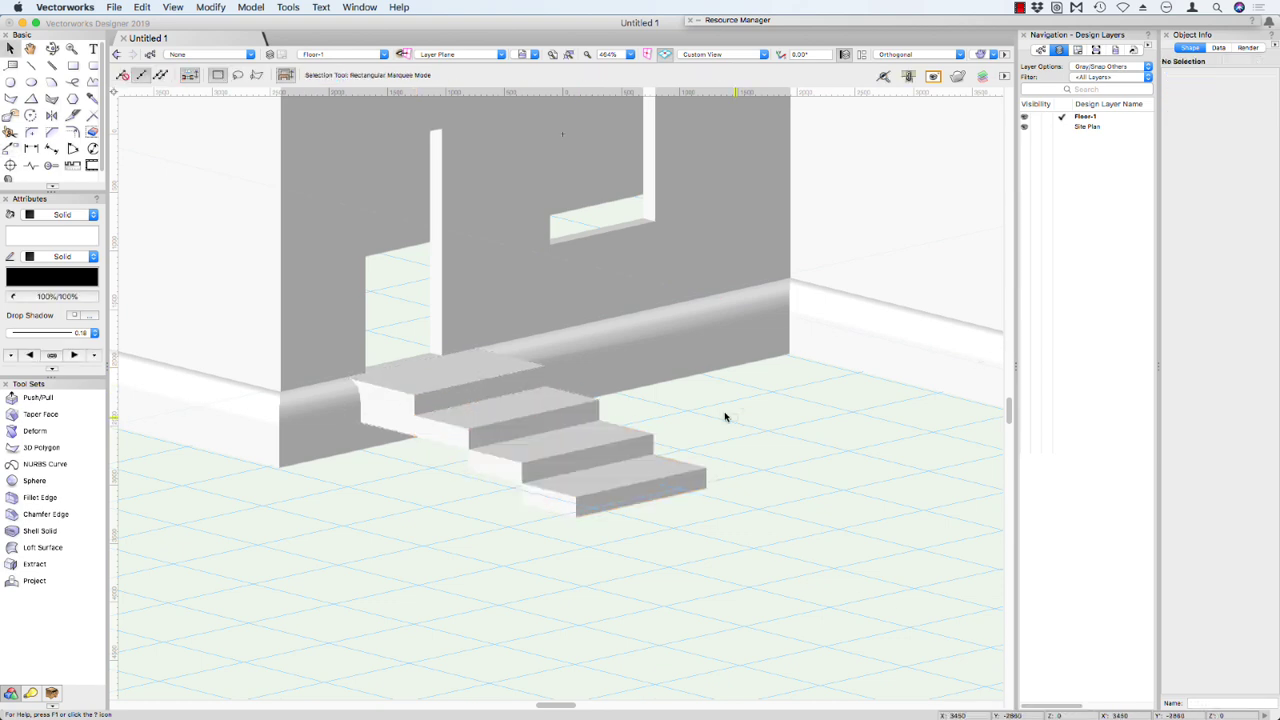
Step: Extrude the landing block's underside down to the level of the lowest step's base with Push/Pull in Extrude Face Mode
key("space")
left_click(386, 428)
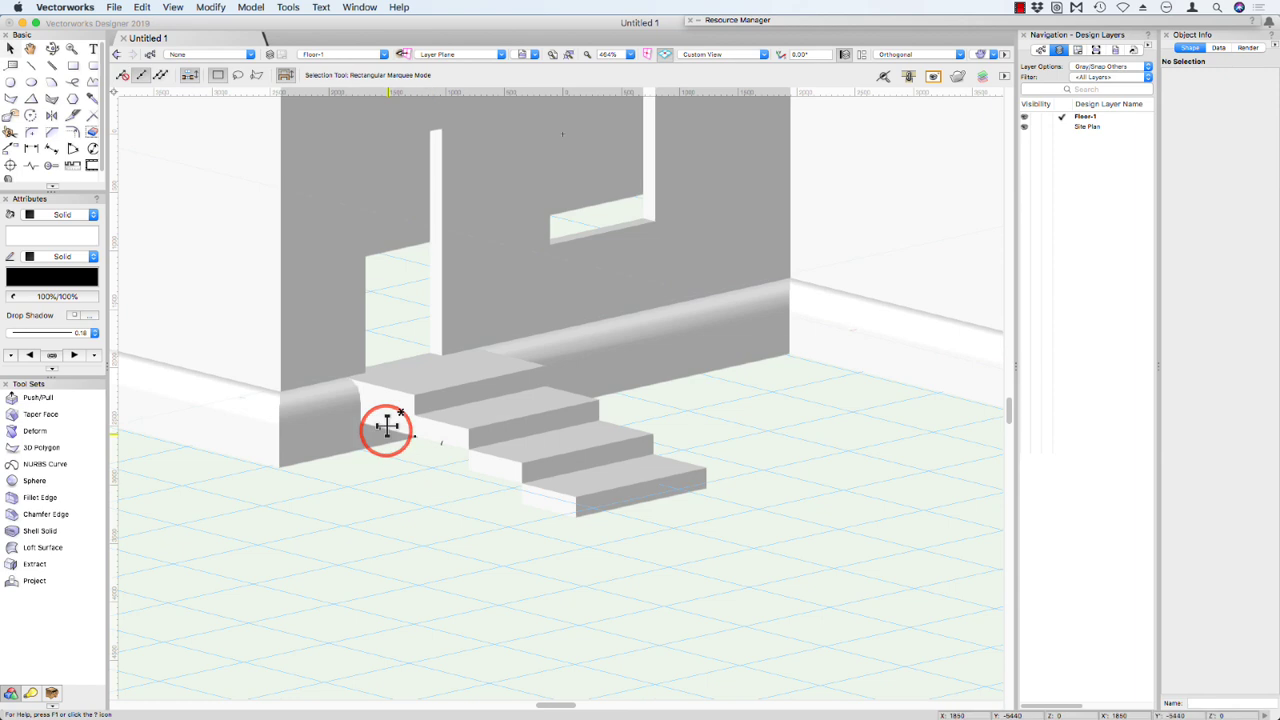
left_click(410, 425)
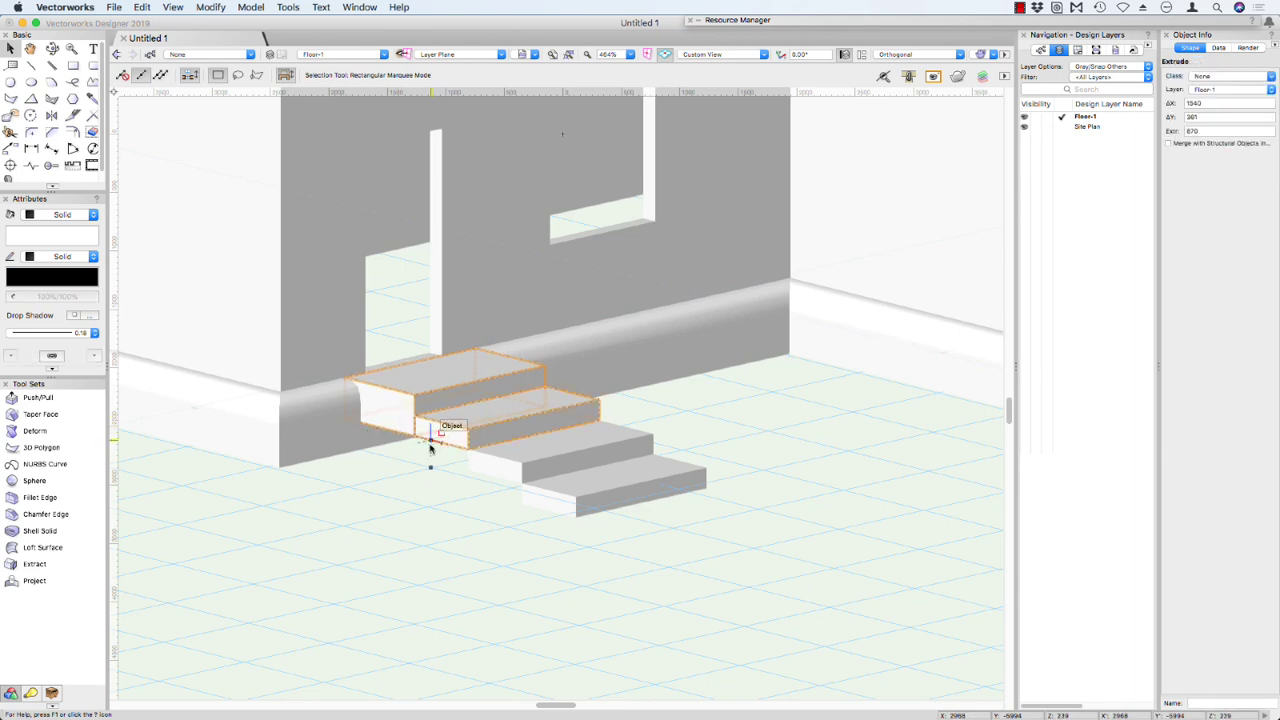
right_click(493, 481)
left_click(493, 466)
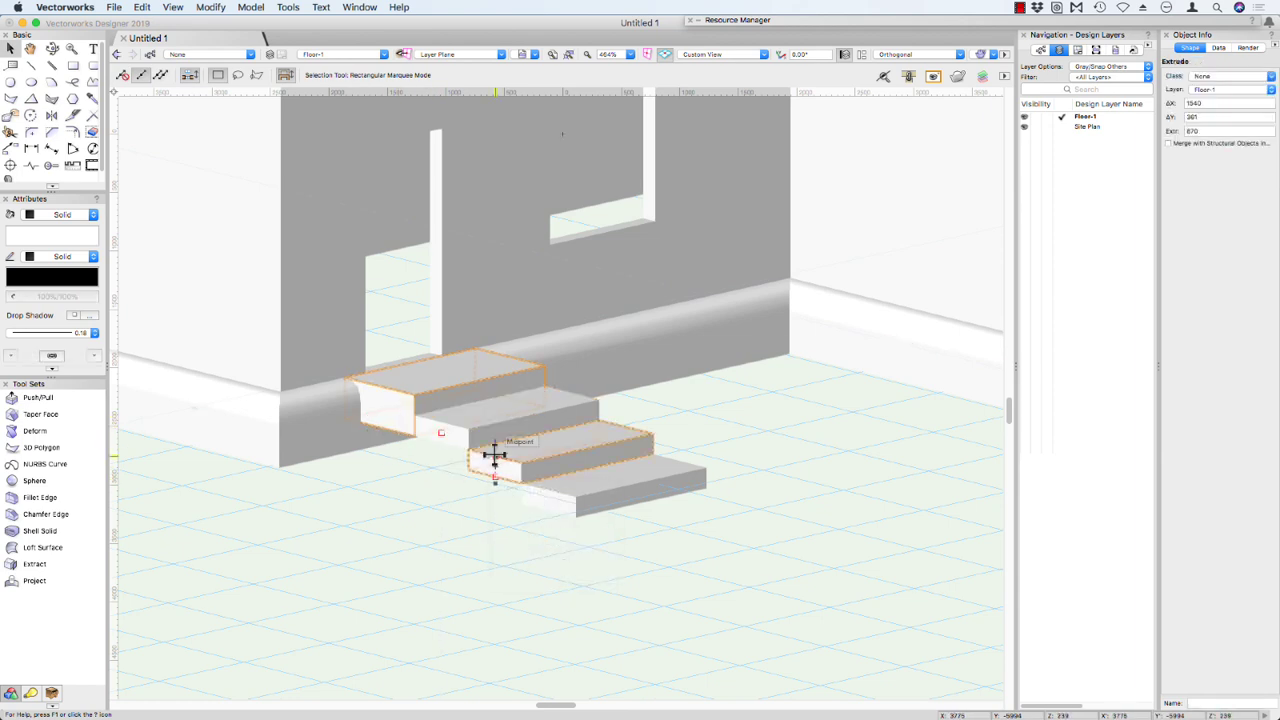
middle_click_drag(480, 494, 670, 330, "super")
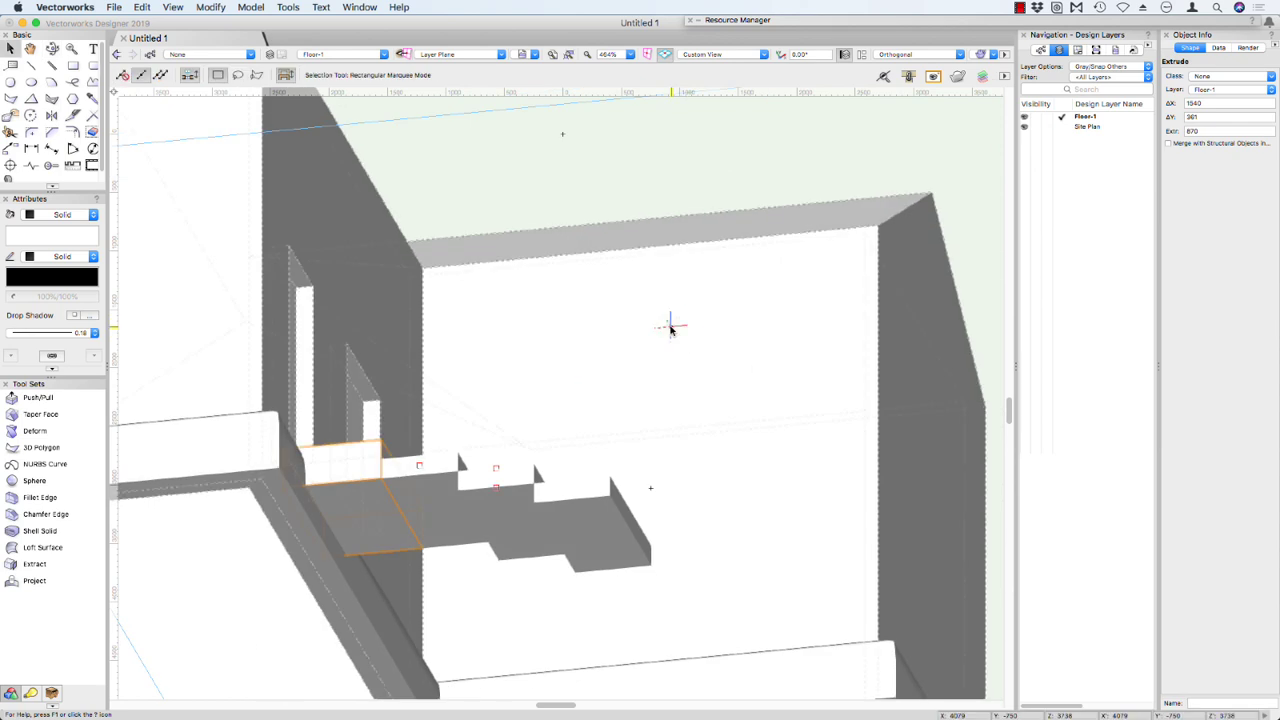
left_click(45, 397)
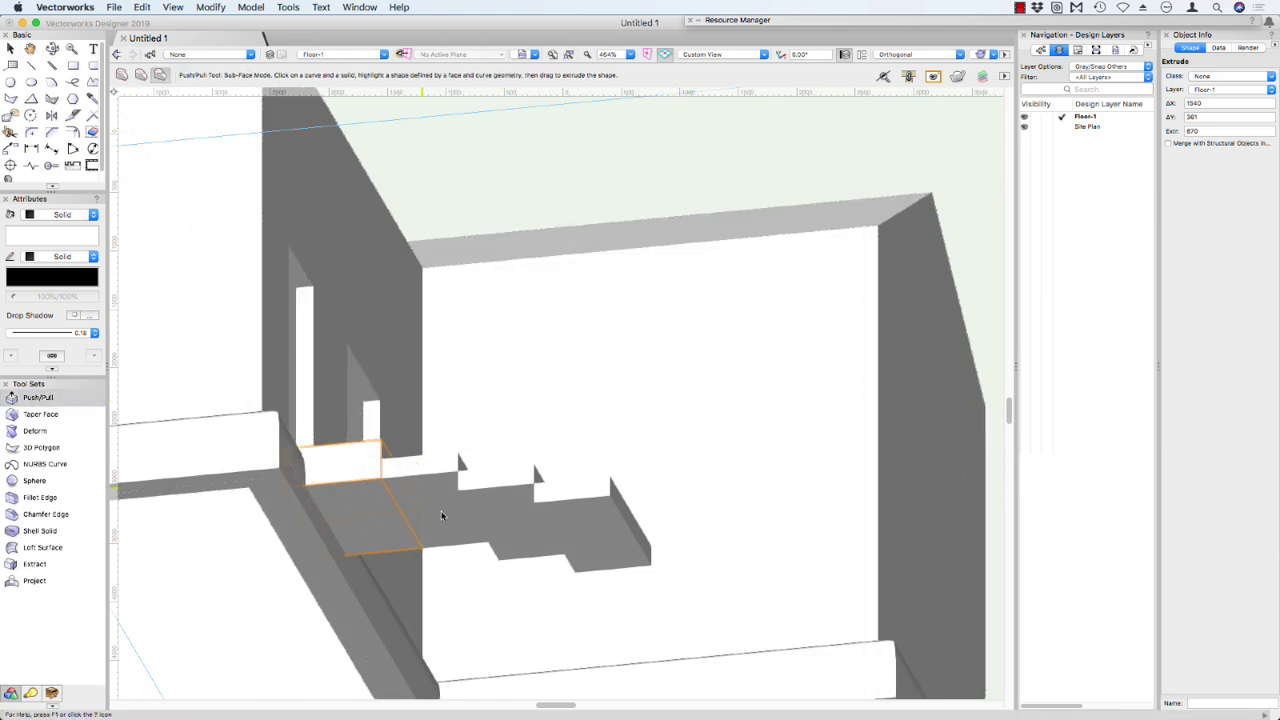
left_click(122, 76)
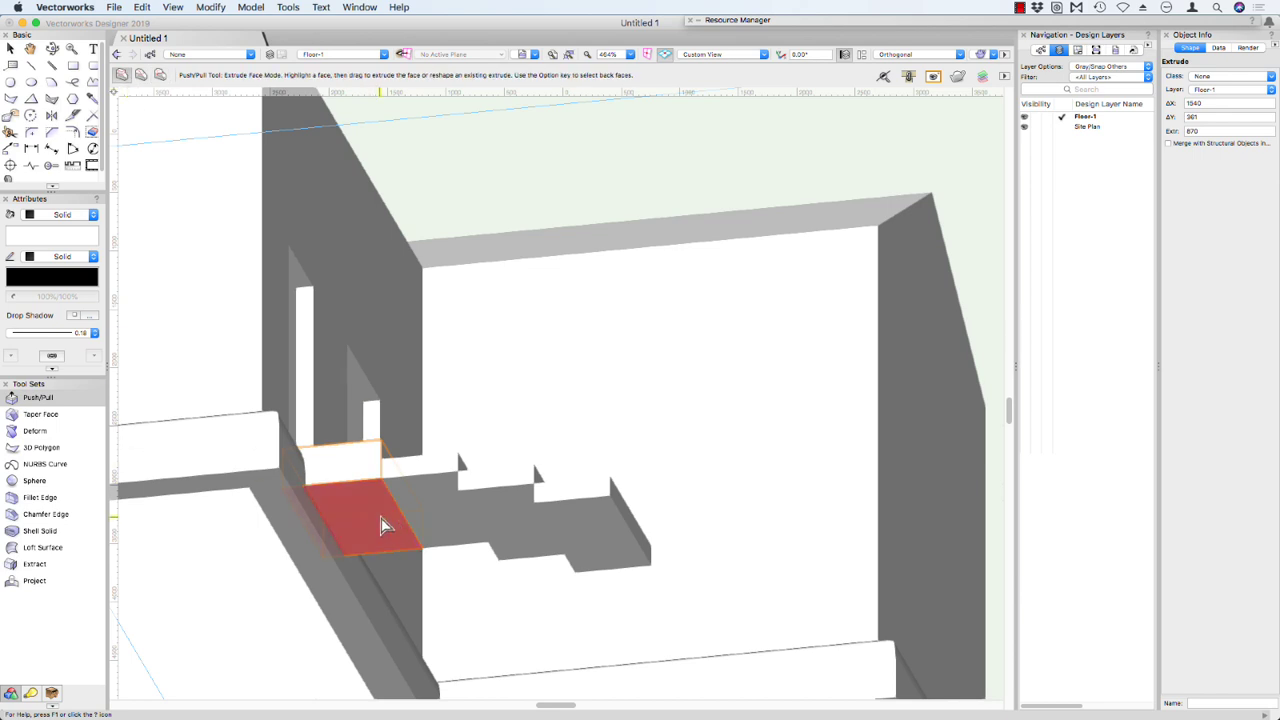
left_click_drag(380, 517, 575, 571)
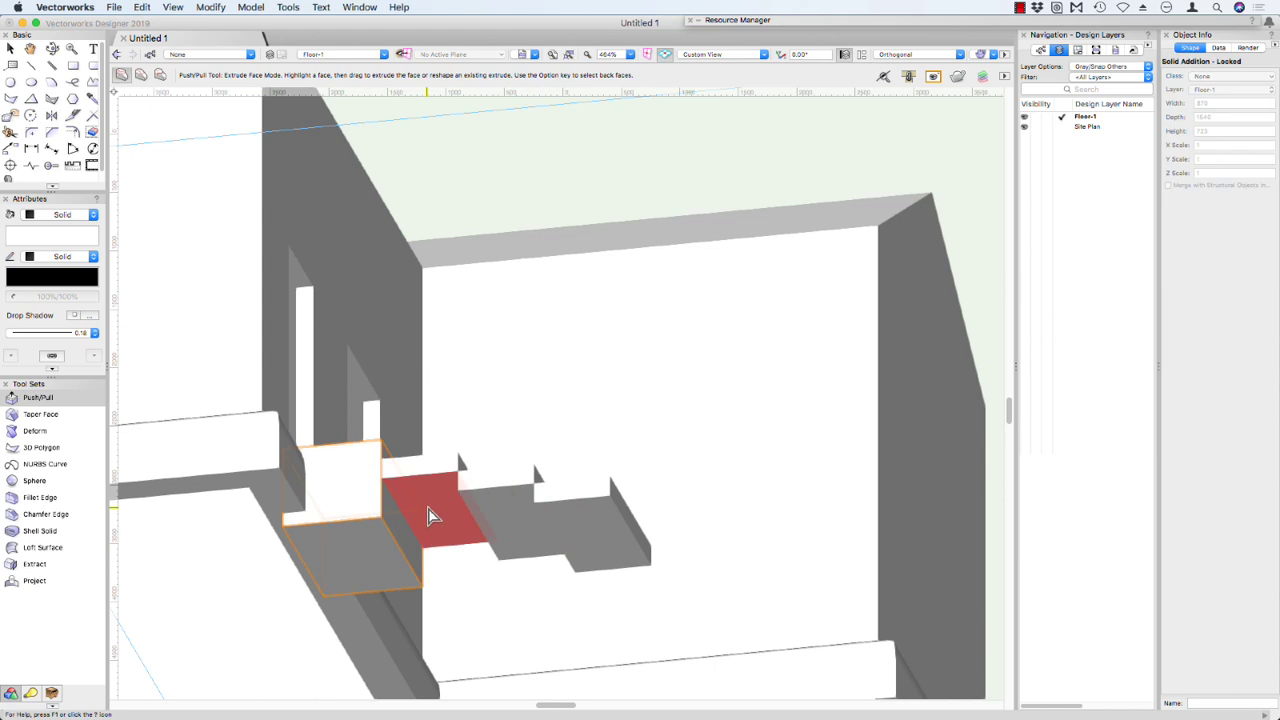
Step: Extrude the undersides of the upper and middle steps down to the base level of the lowest step
left_click_drag(428, 512, 420, 594)
left_click_drag(512, 537, 497, 577)
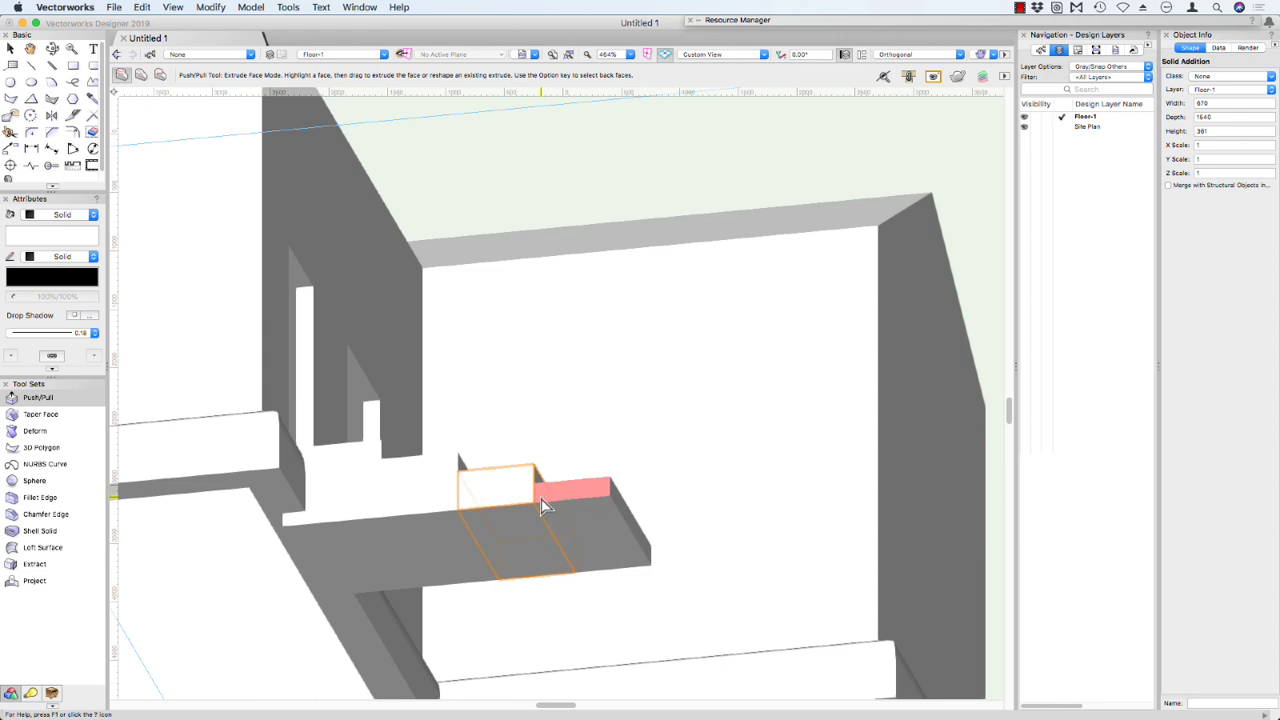
key("x")
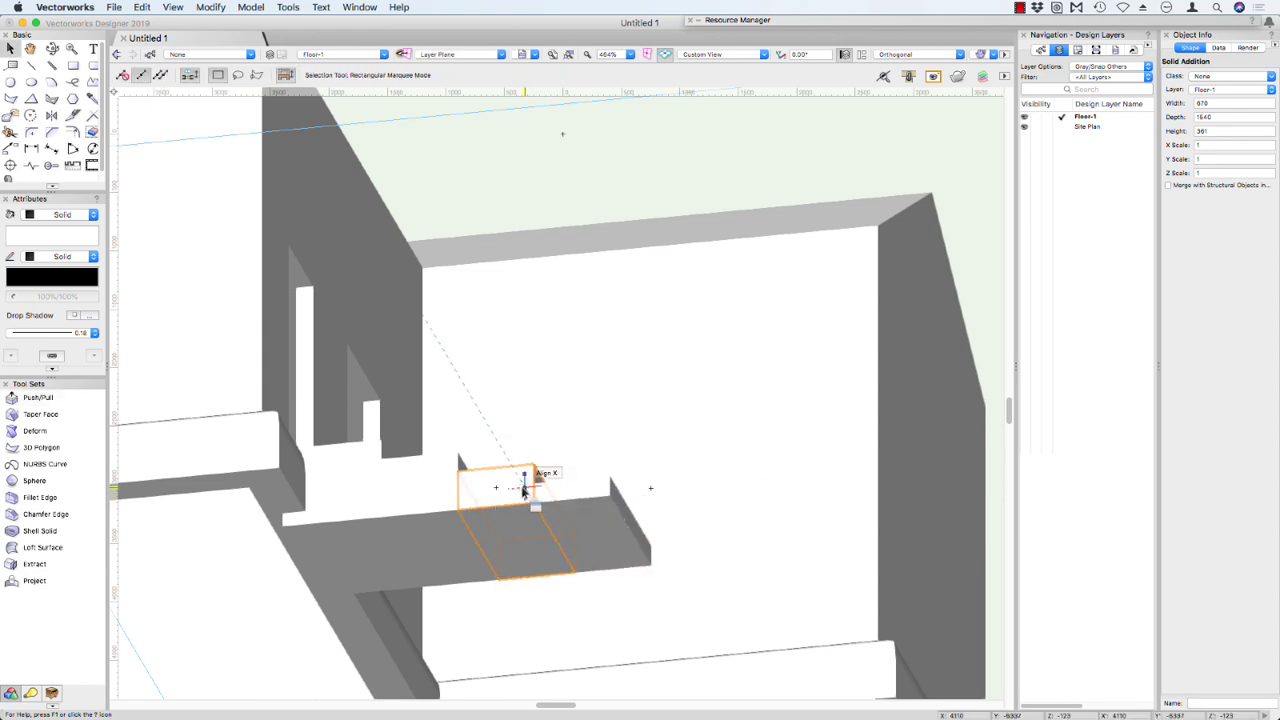
Step: Vary the step widths by pushing or pulling one side face each: upper about 1334 mm, middle about 1706 mm, lowest about 1412 mm
key("shift+c")
left_click_drag(664, 491, 337, 686)
key("x")
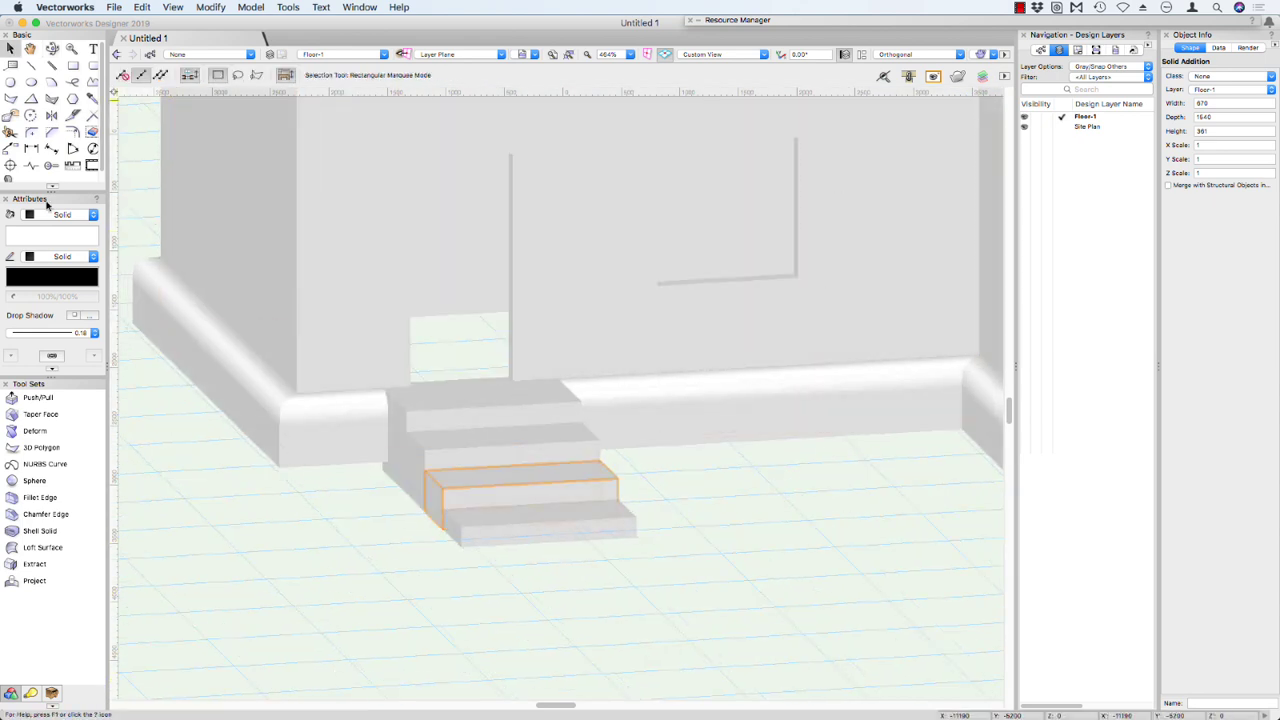
left_click(38, 397)
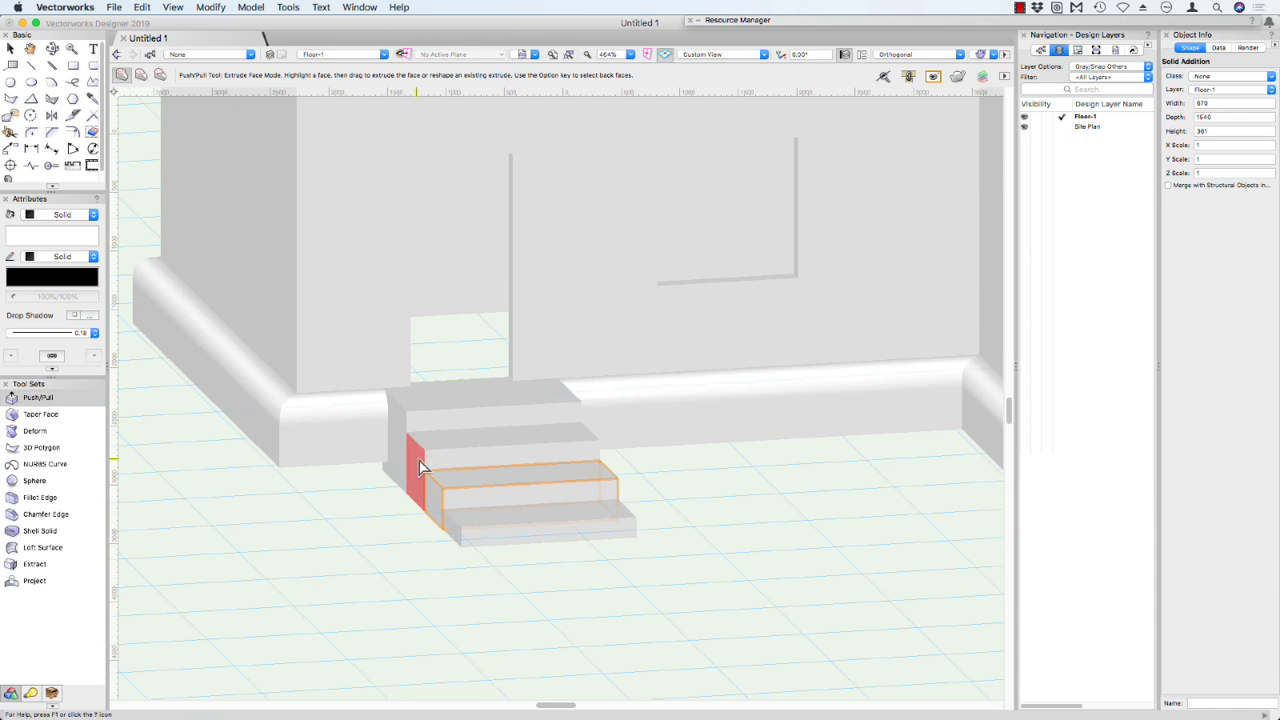
left_click(443, 456)
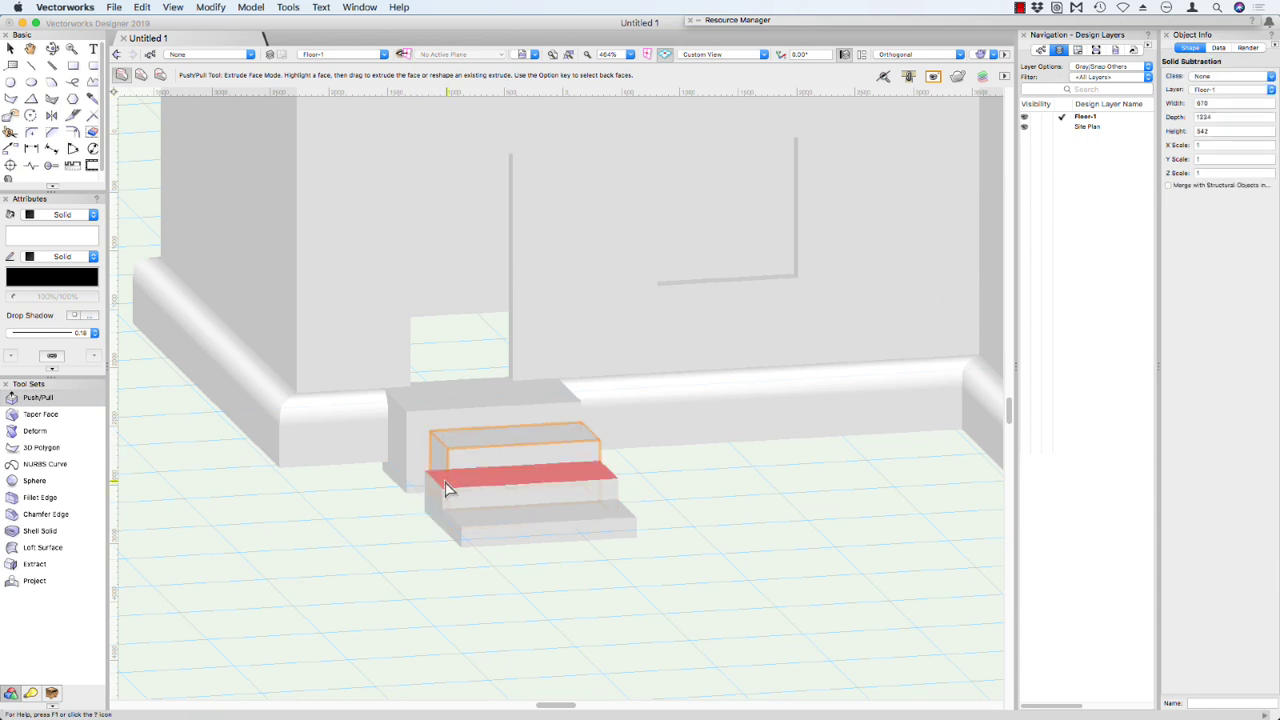
left_click(436, 492)
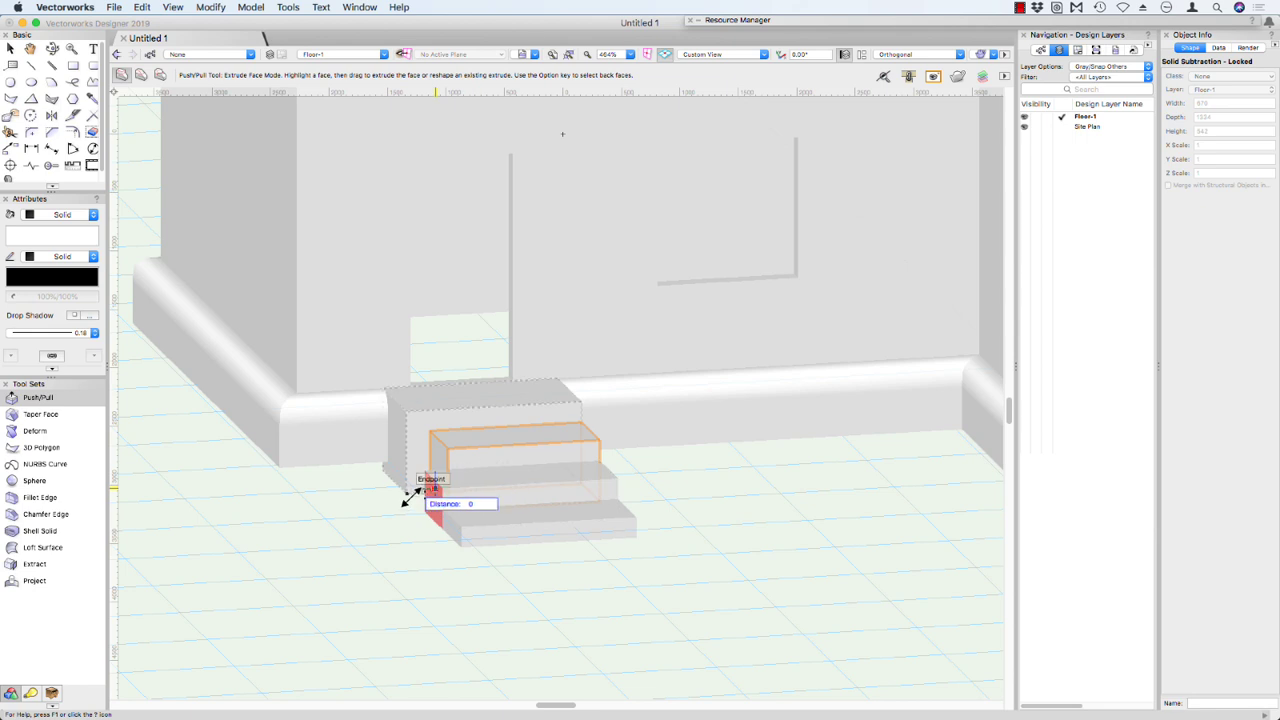
left_click(414, 543)
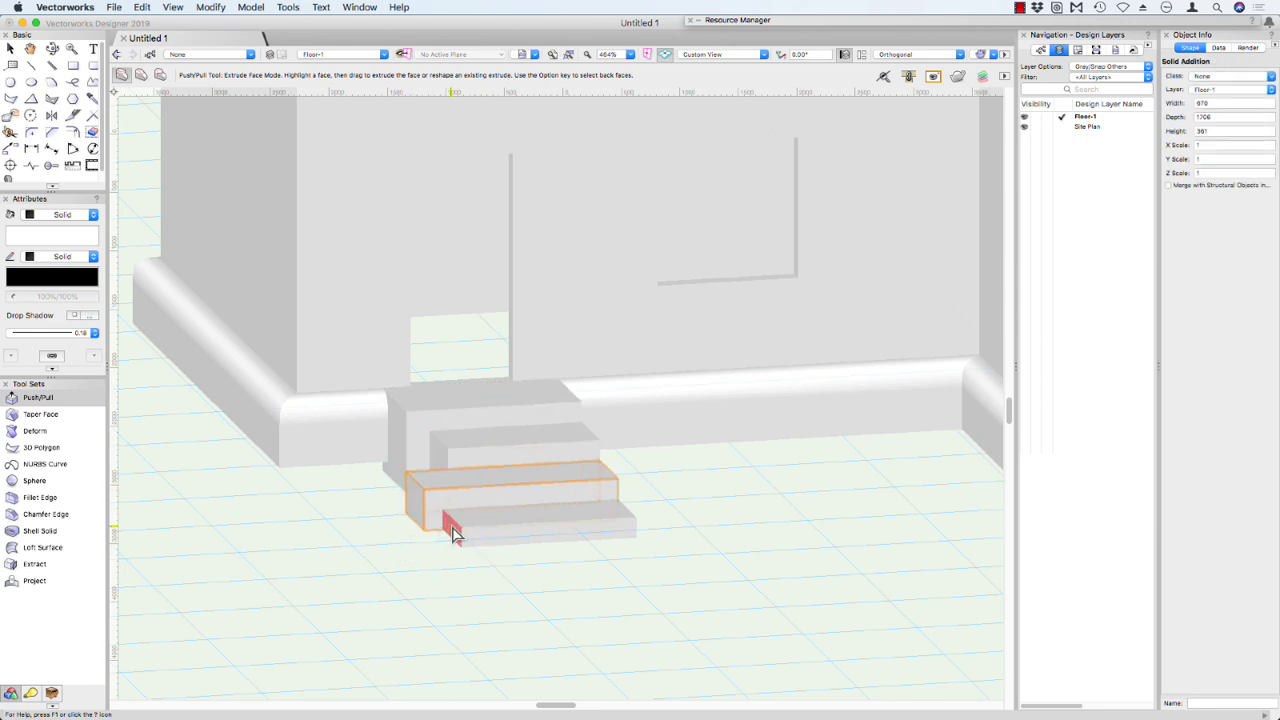
left_click(452, 528)
left_click(468, 527)
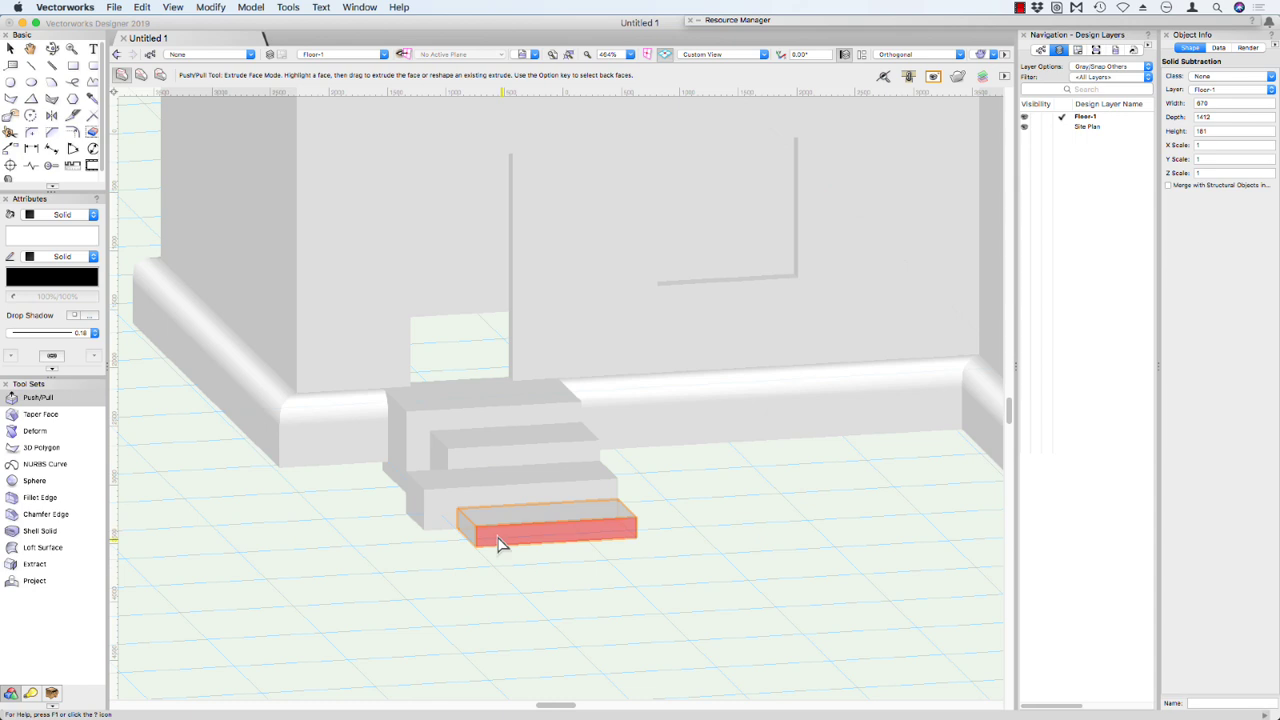
Step: Merge the landing block and the three steps into one solid with Add Solids
key("x")
left_click(485, 440, "shift")
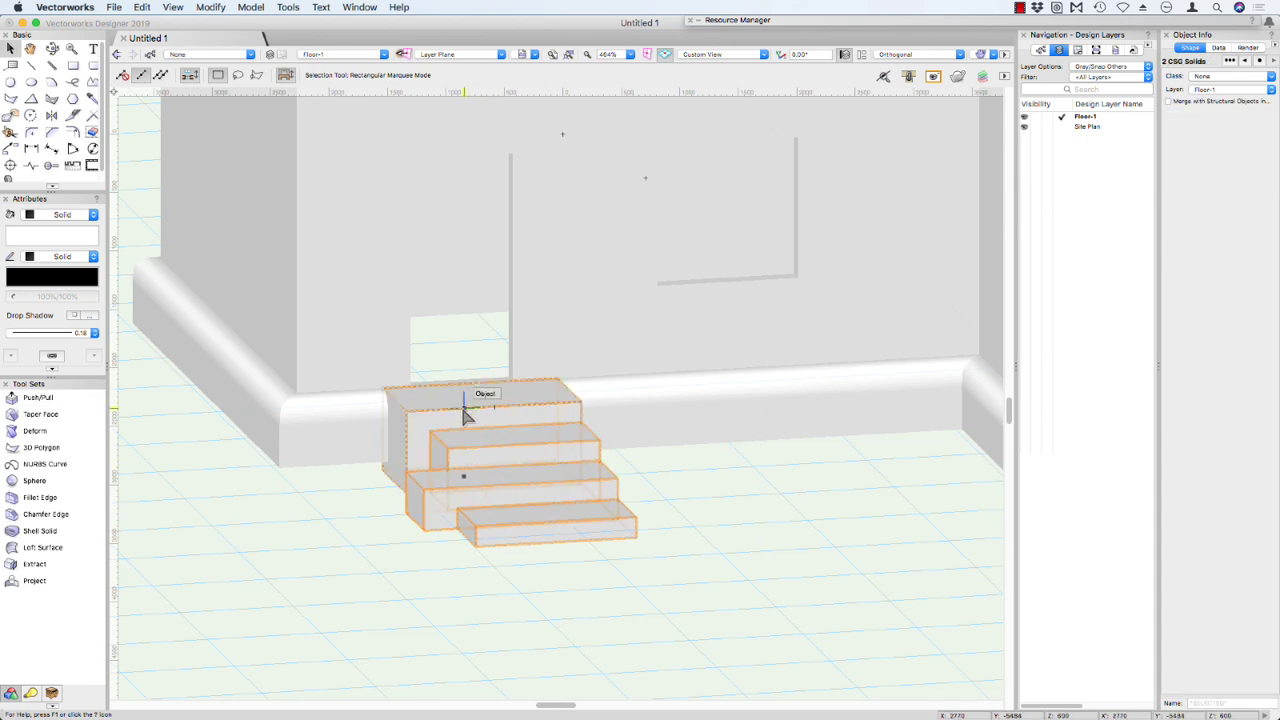
right_click(462, 410)
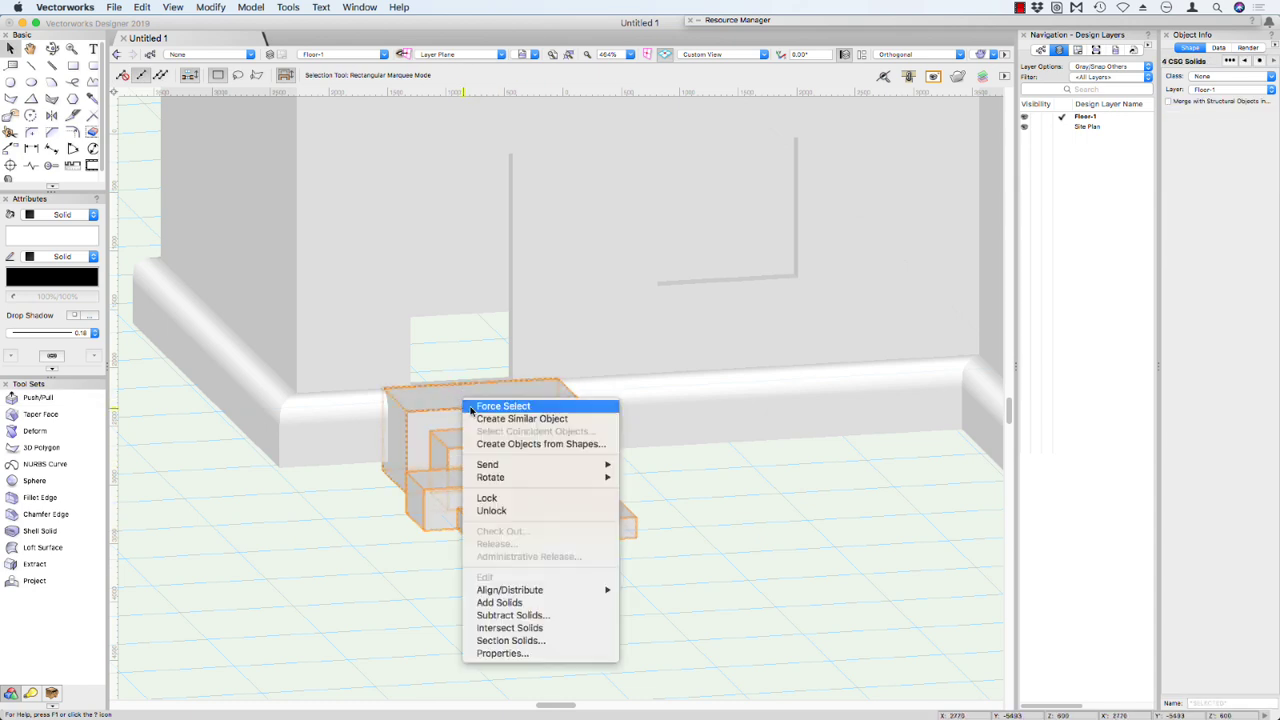
left_click(522, 601)
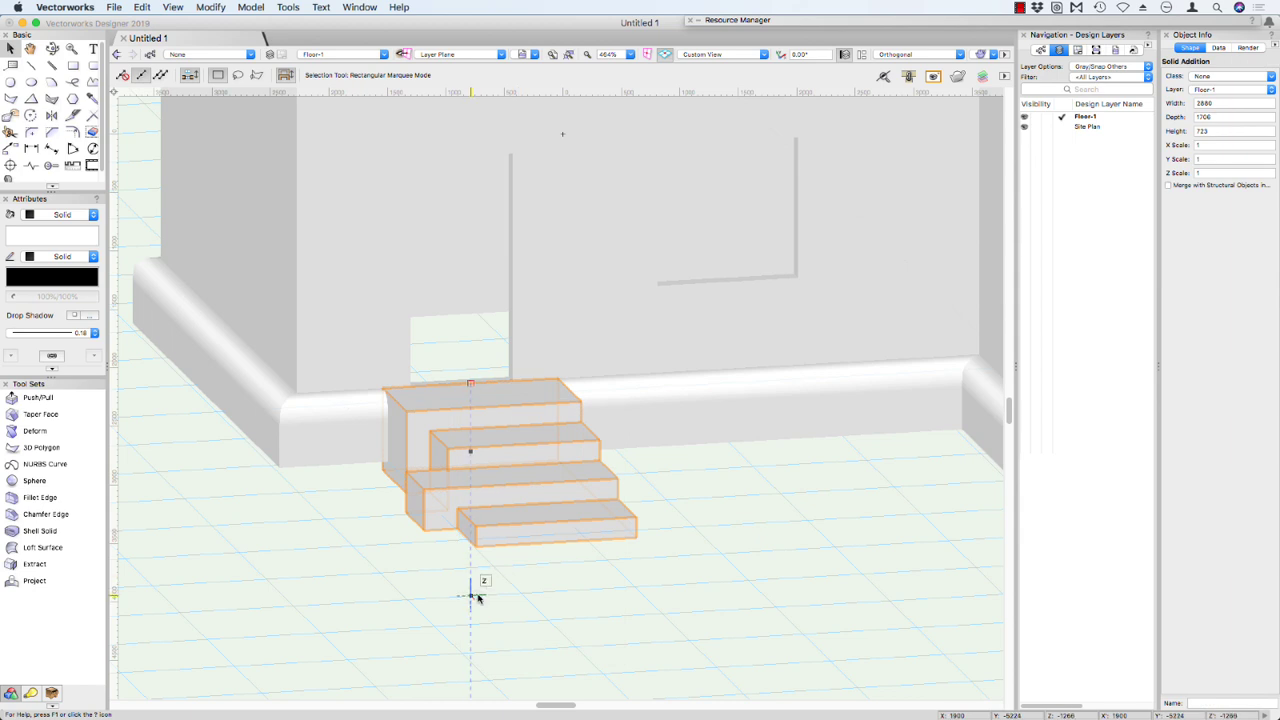
right_click(418, 580)
left_click(406, 546)
Step: Draw a 1236 × 1236 mm rectangle over the window opening and offset it outward by 200 mm, keeping the original
key("shift+c")
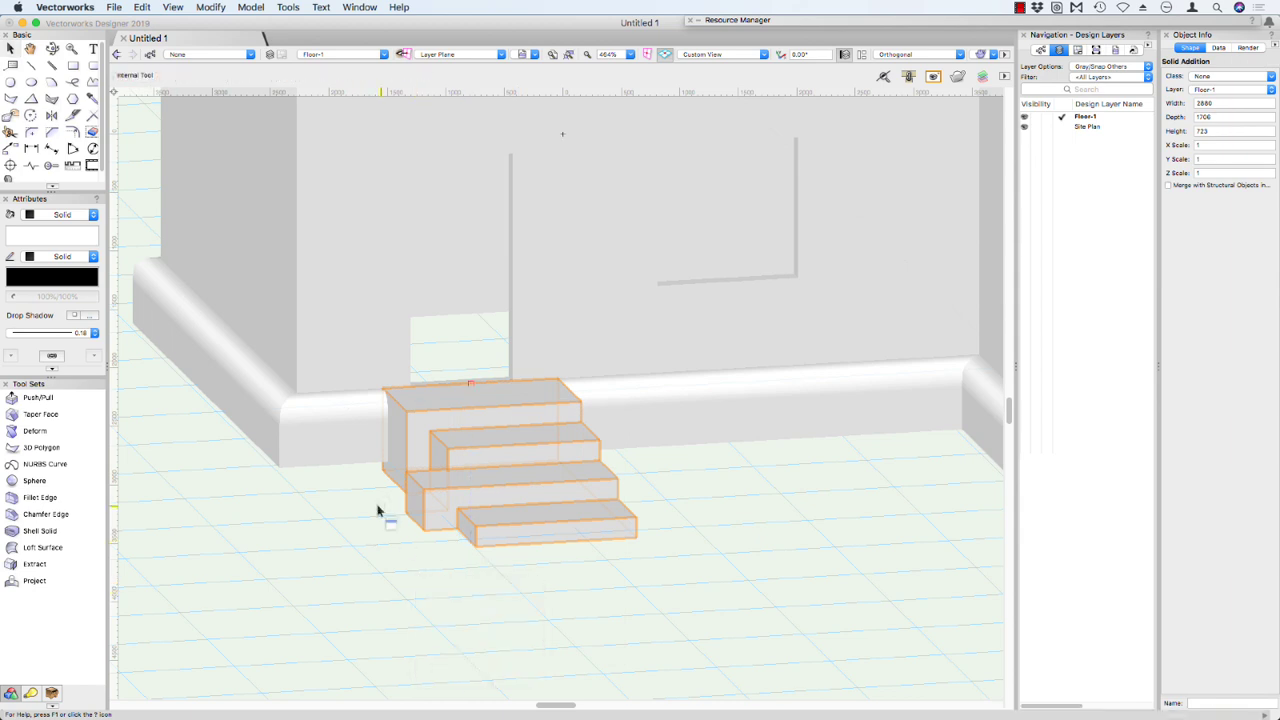
left_click_drag(371, 514, 380, 466)
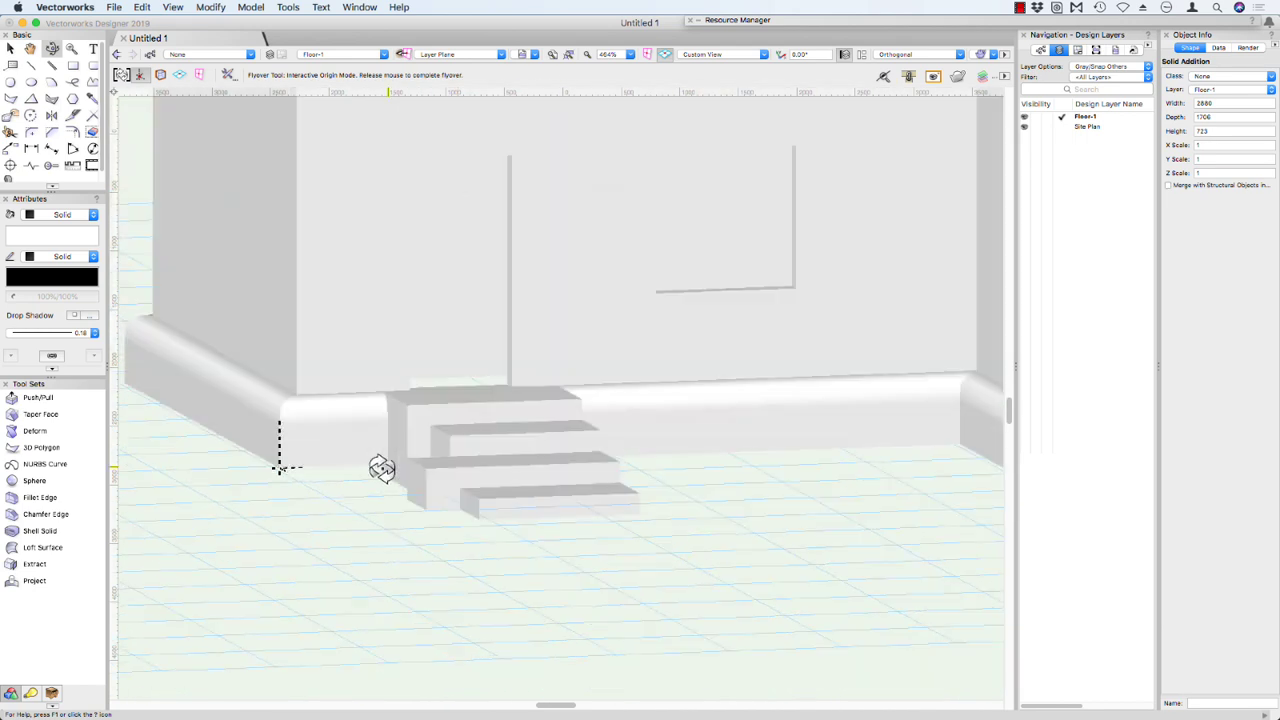
key("h")
left_click_drag(472, 323, 386, 577)
key("x")
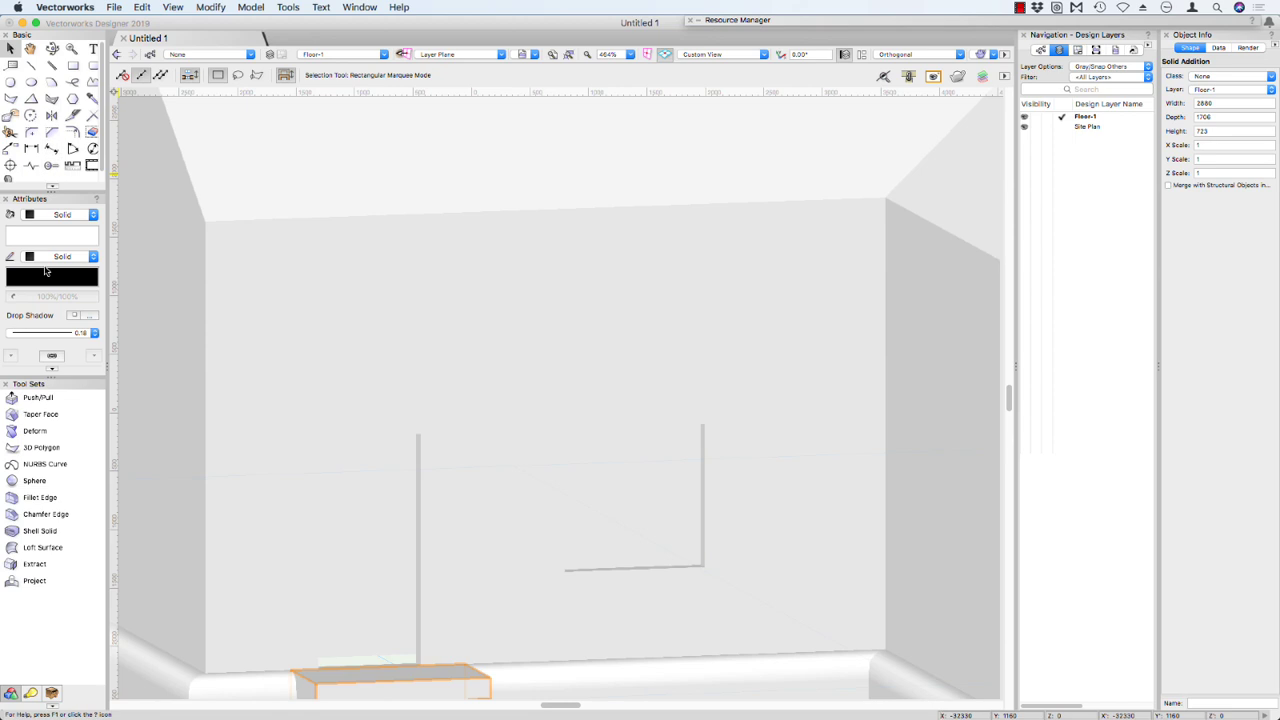
left_click(73, 65)
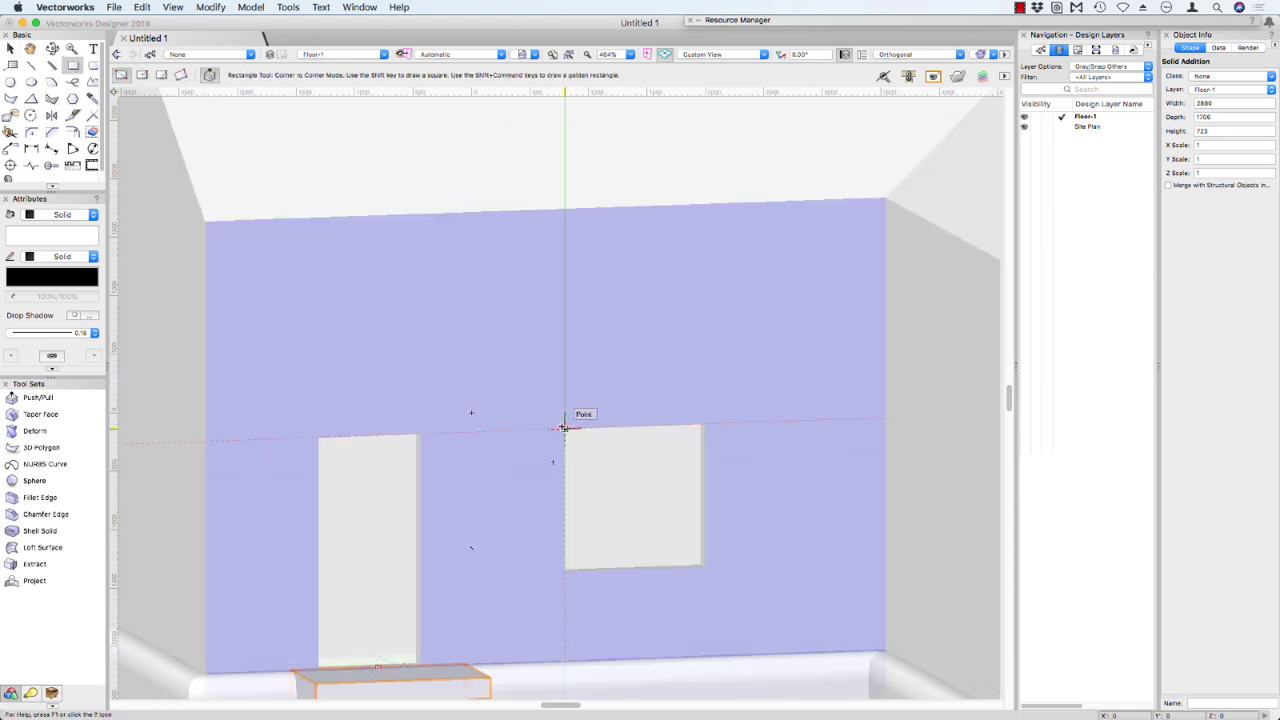
left_click(565, 429)
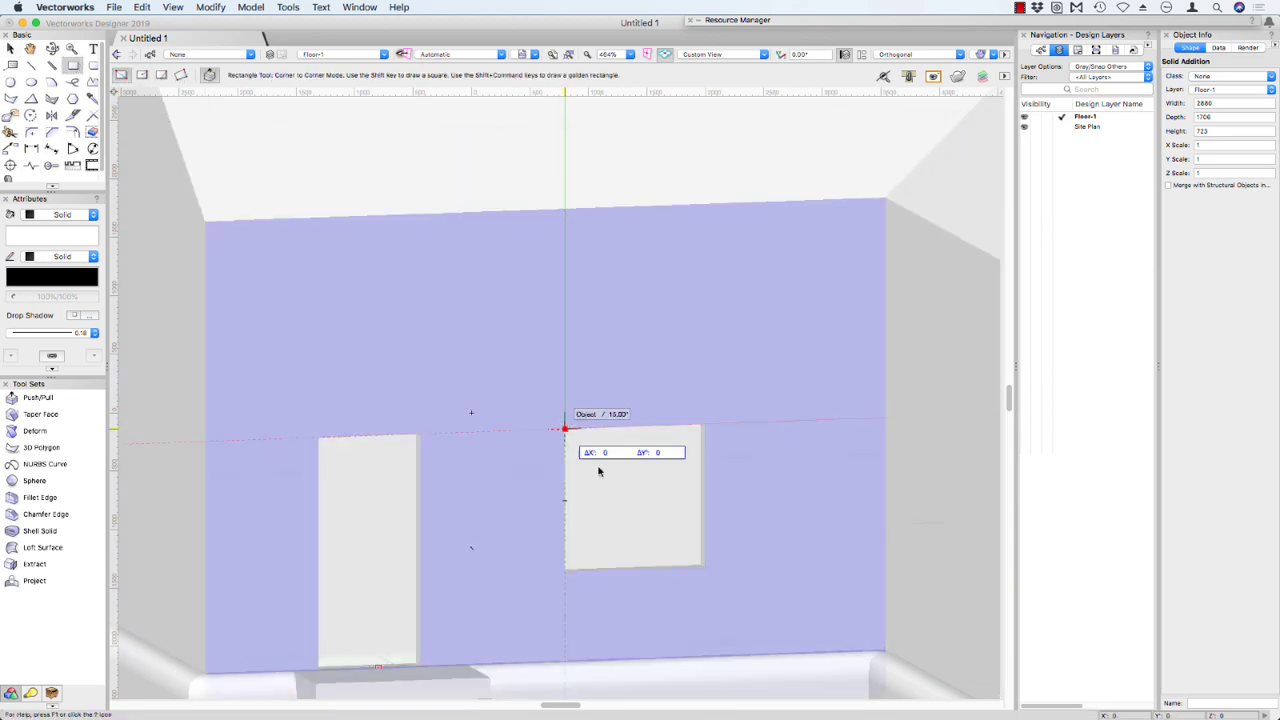
left_click(703, 555)
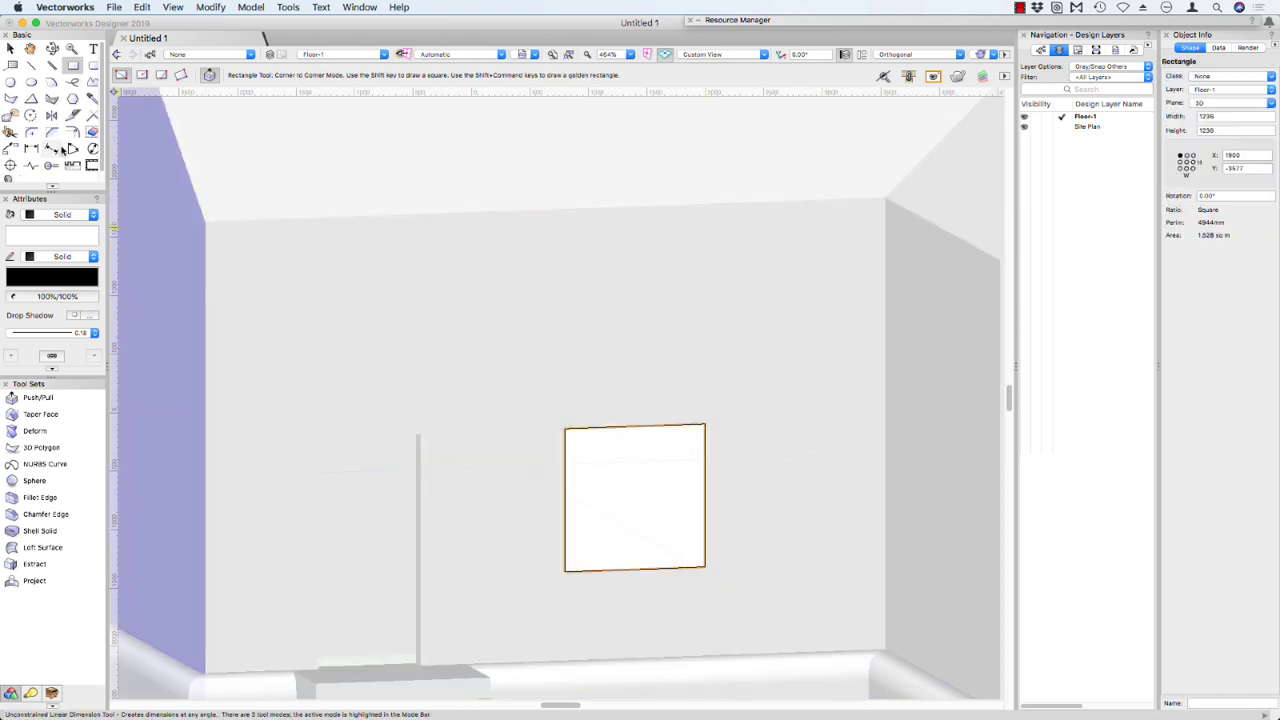
left_click(72, 131)
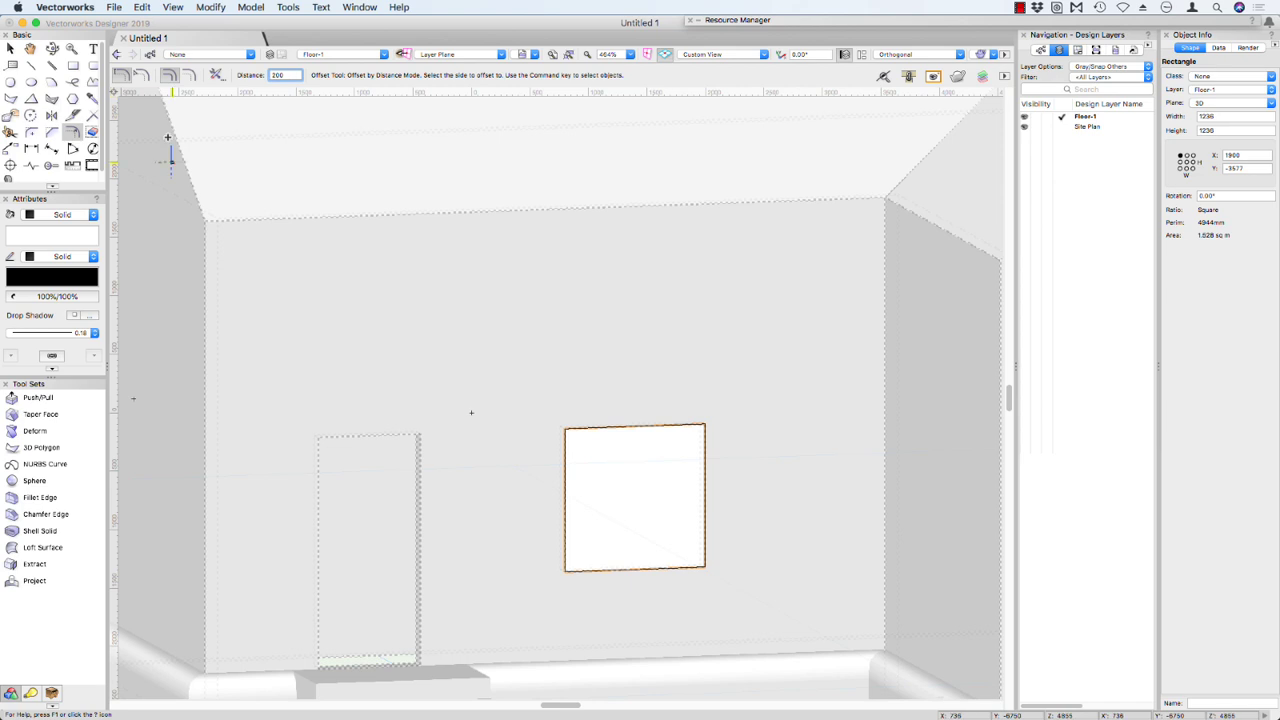
left_click(542, 396)
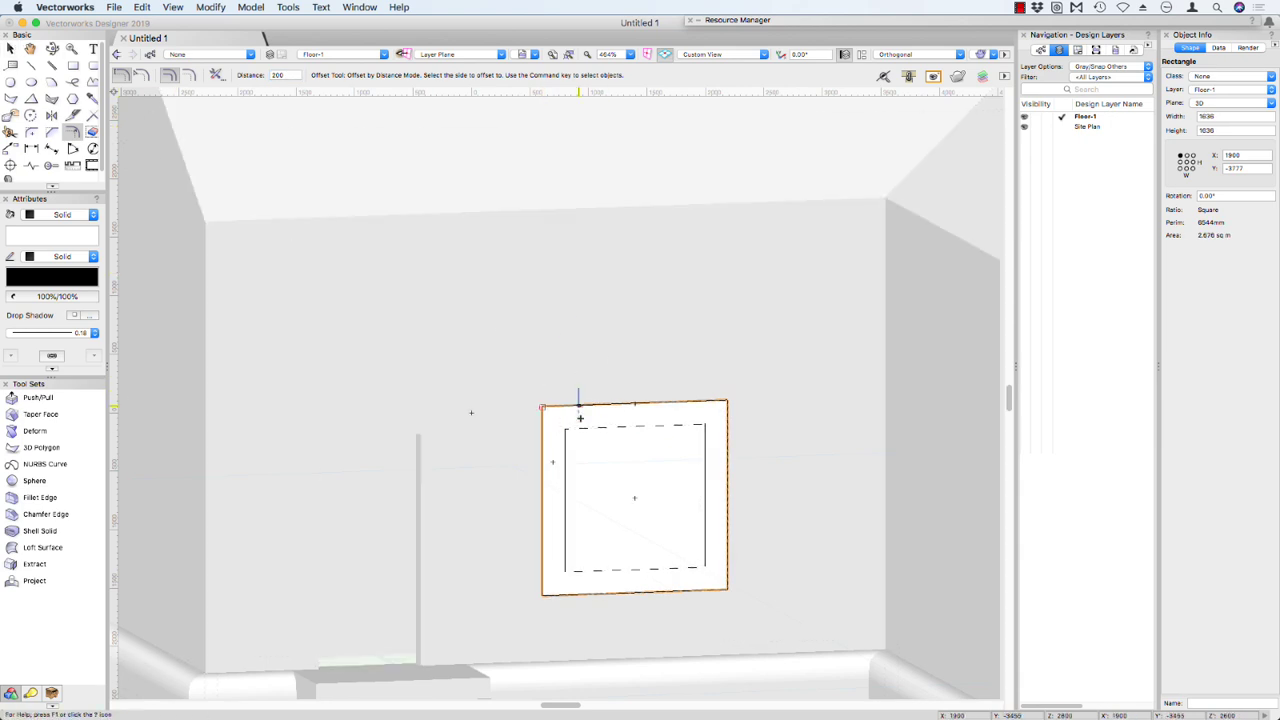
Step: Send the inner window rectangle to the front and clip it out of the larger rectangle to form a frame outline
key("x")
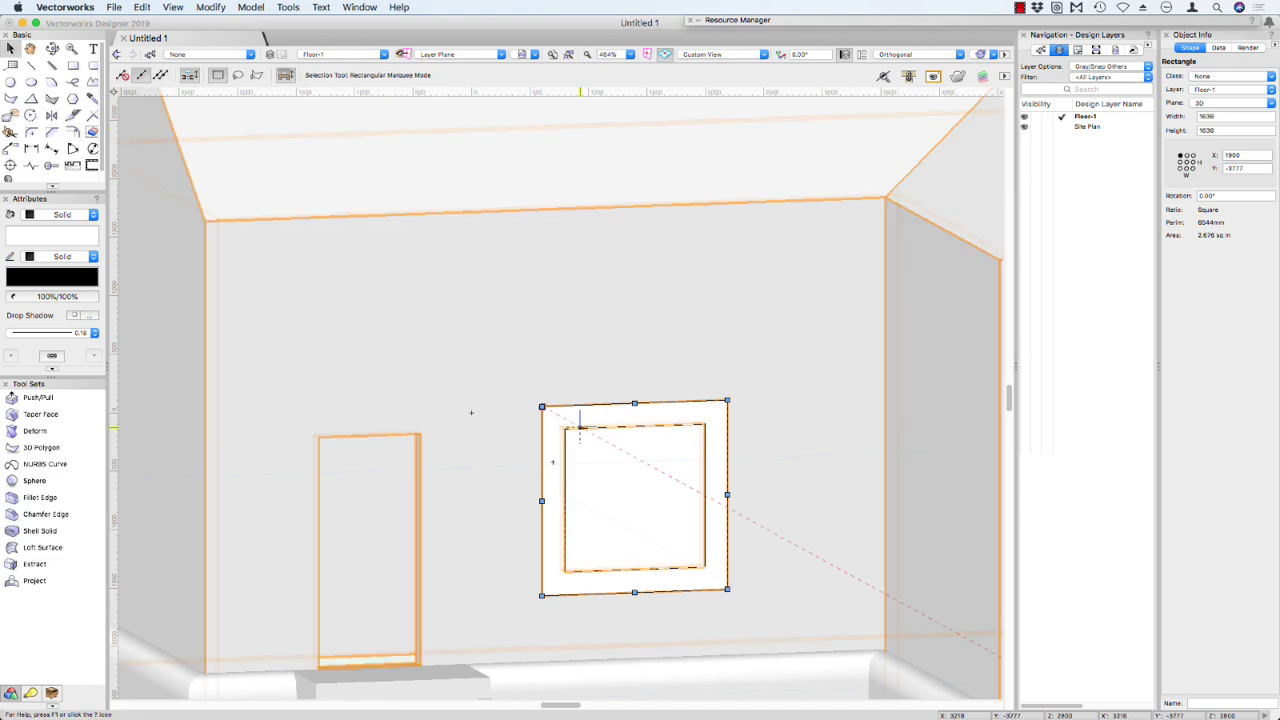
left_click(594, 426)
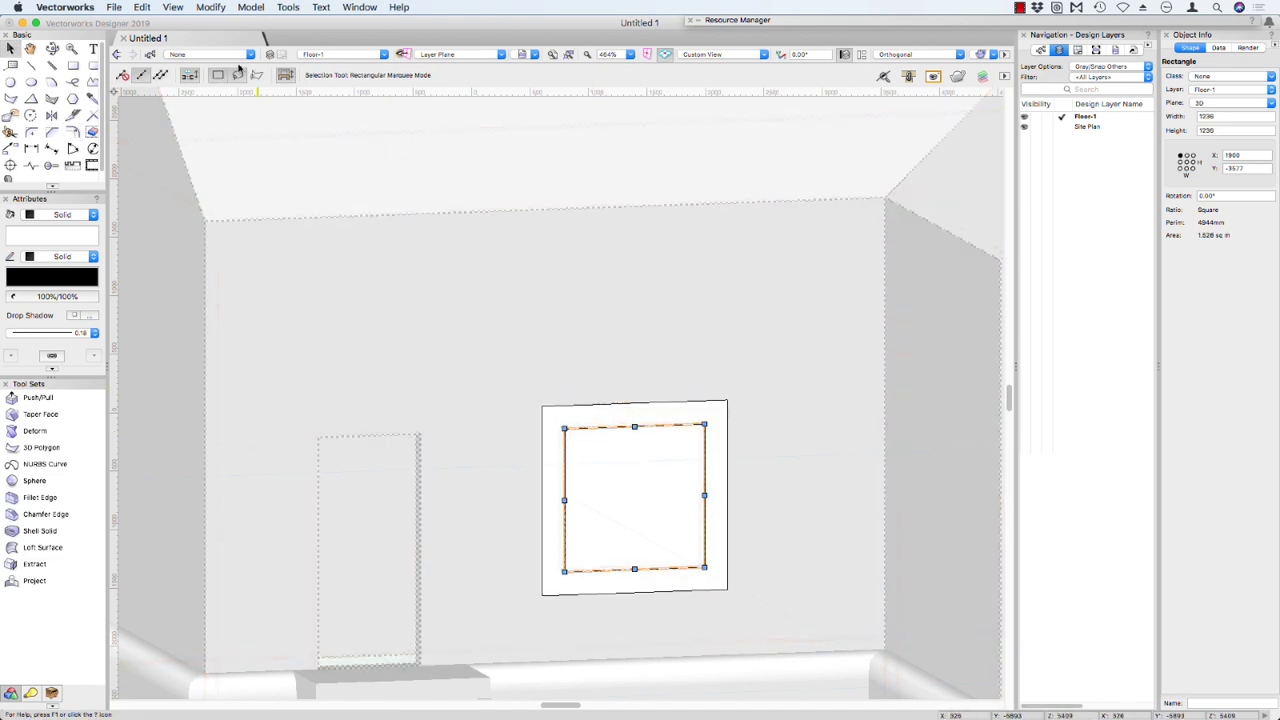
left_click(208, 7)
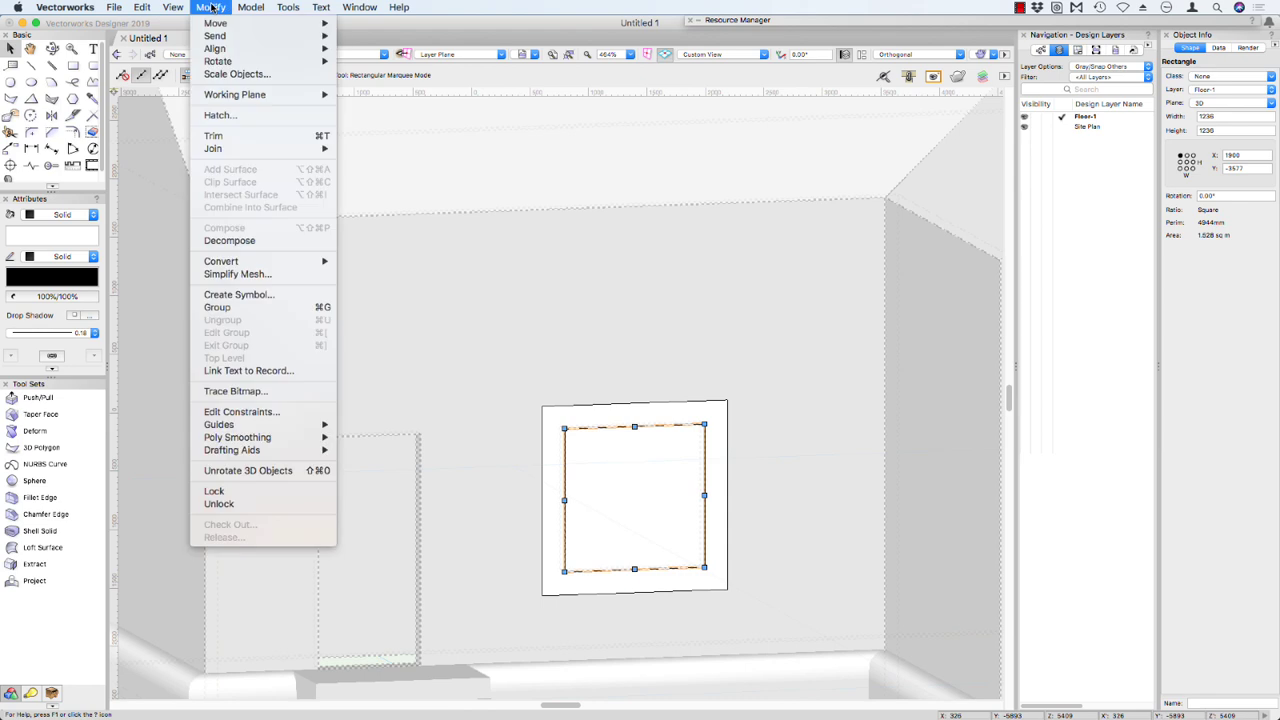
mouse_move(225, 36)
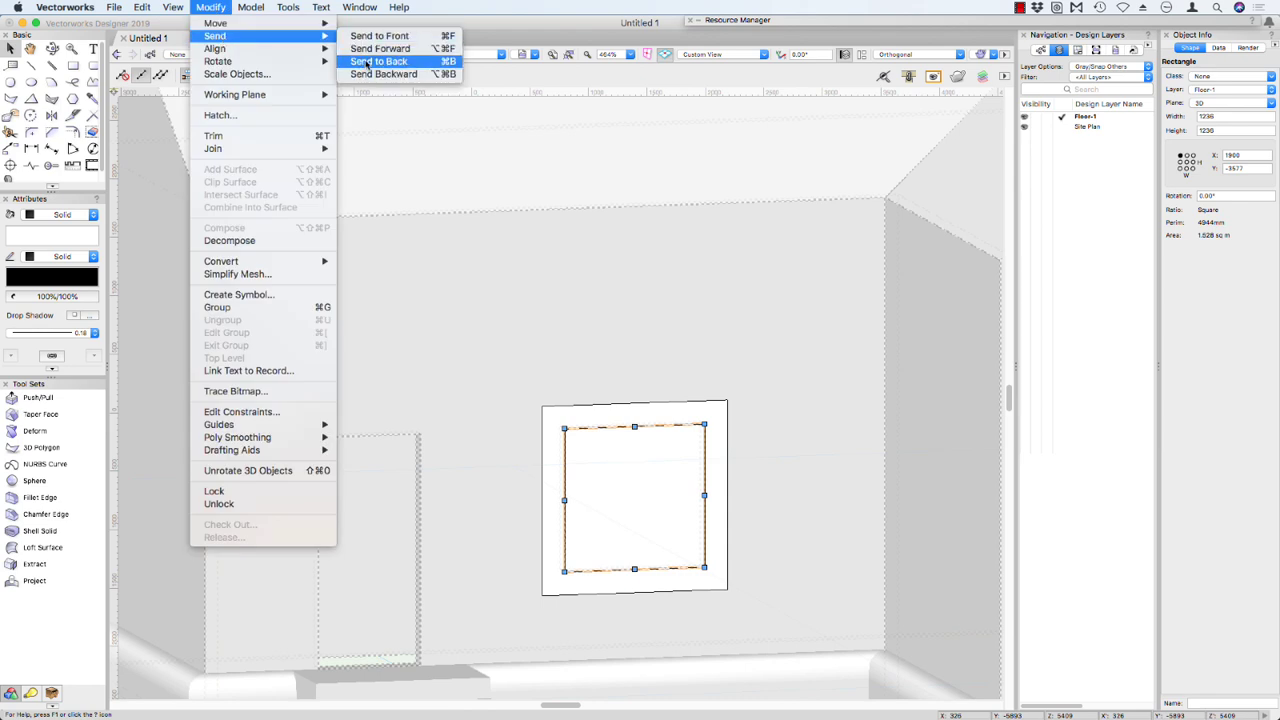
left_click(377, 37)
left_click(608, 418, "shift")
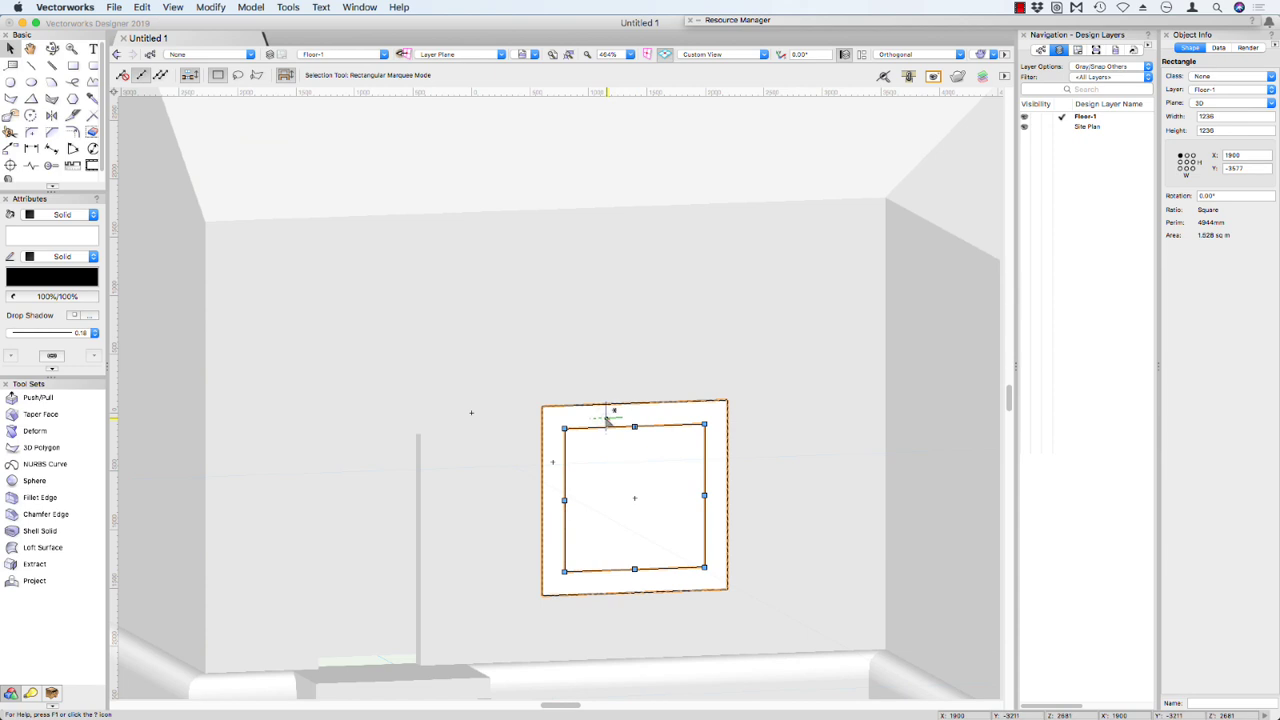
right_click(595, 418)
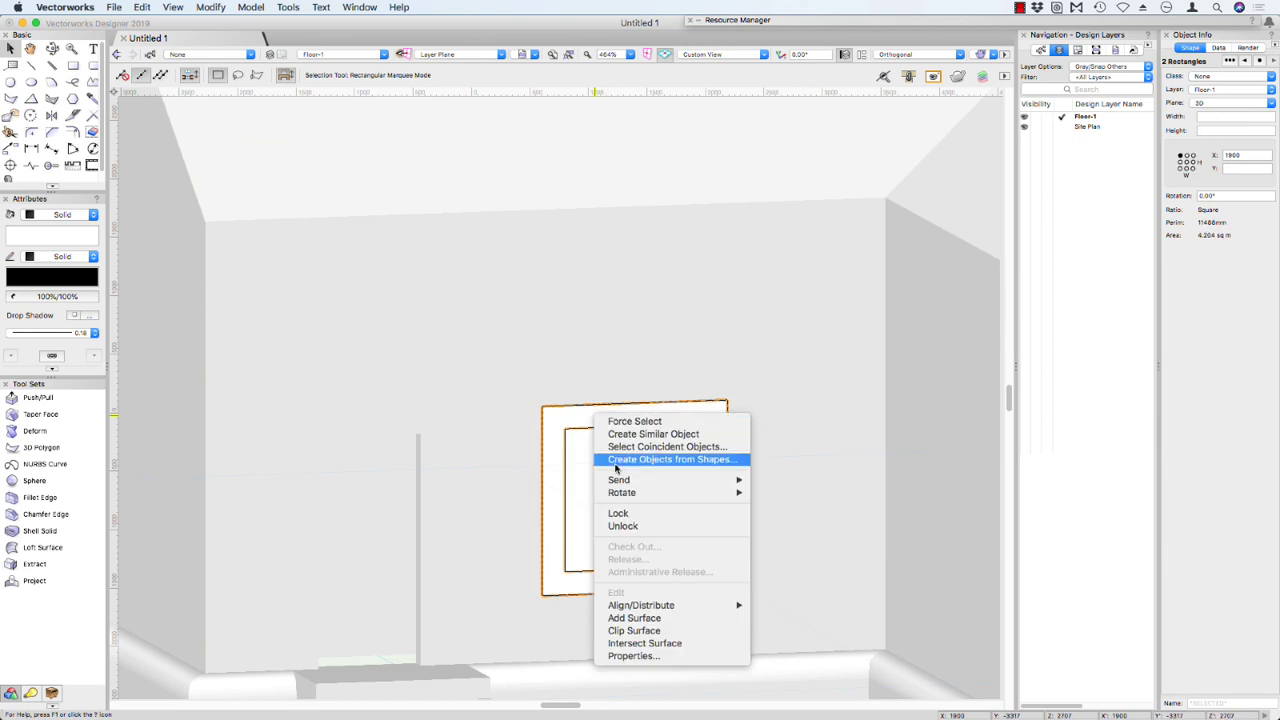
left_click(640, 632)
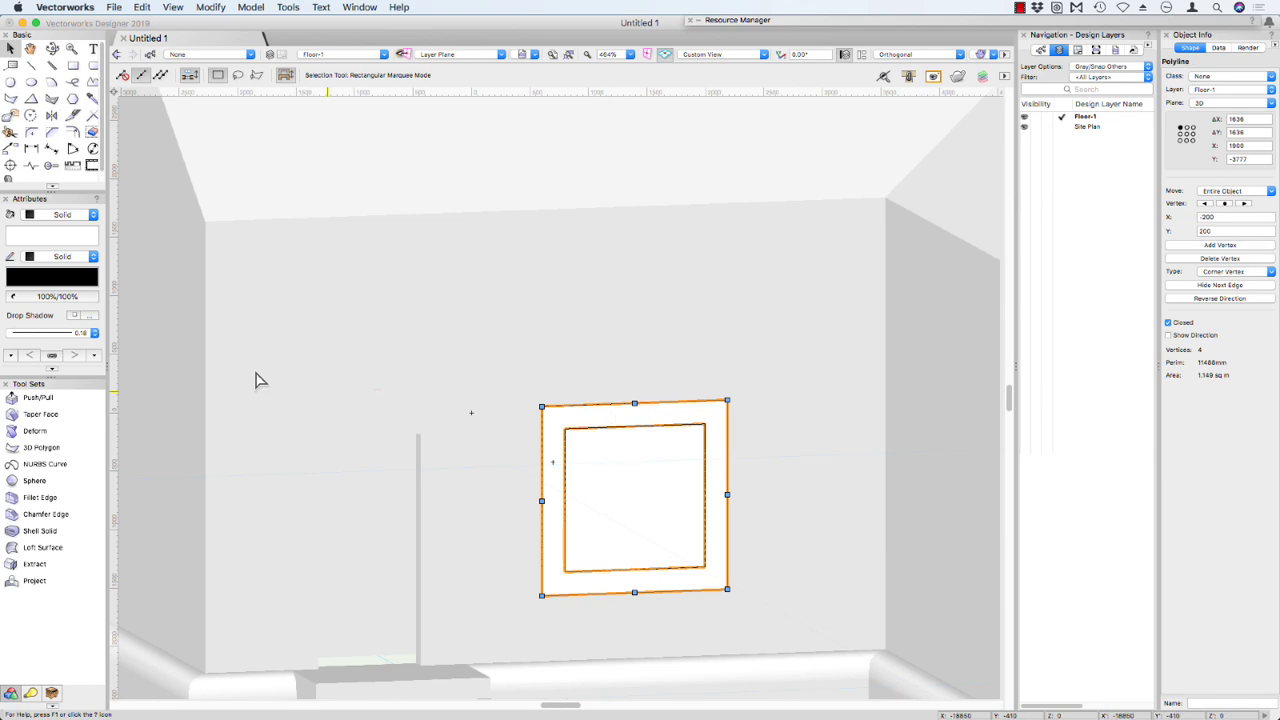
Step: Extrude the window frame outline 50 mm out from the wall with Push/Pull
left_click(37, 400)
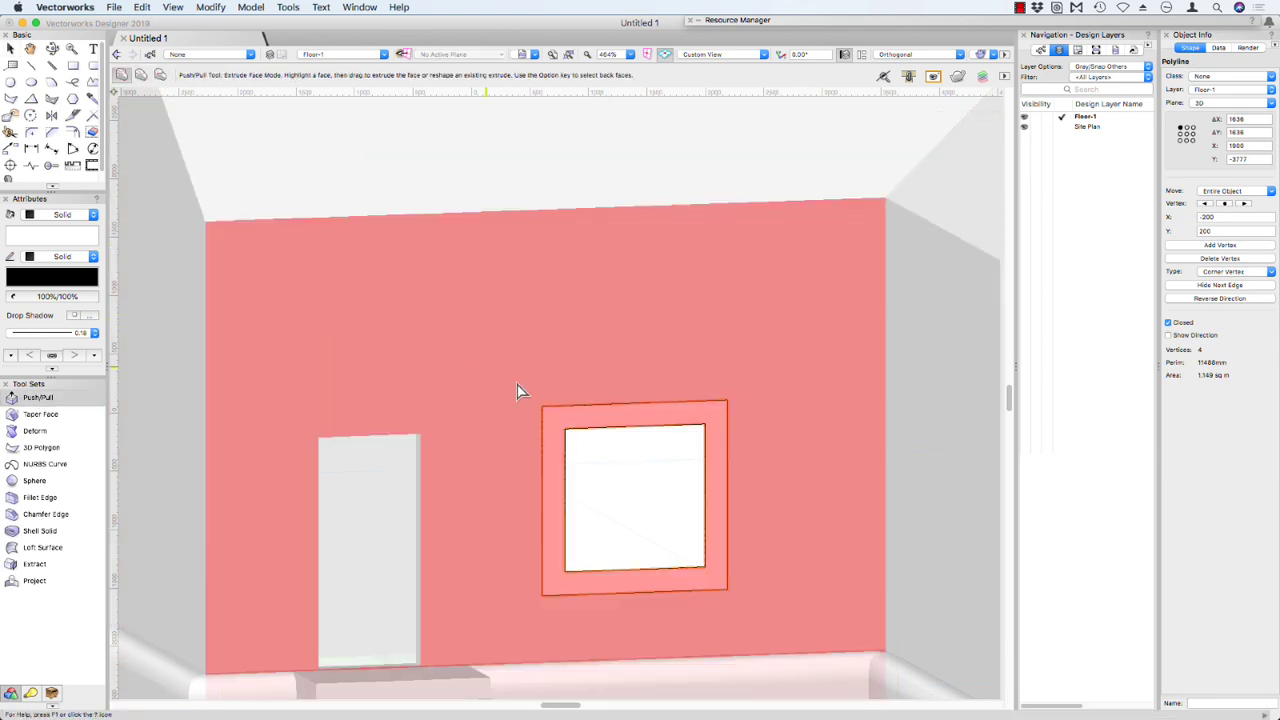
left_click(573, 441)
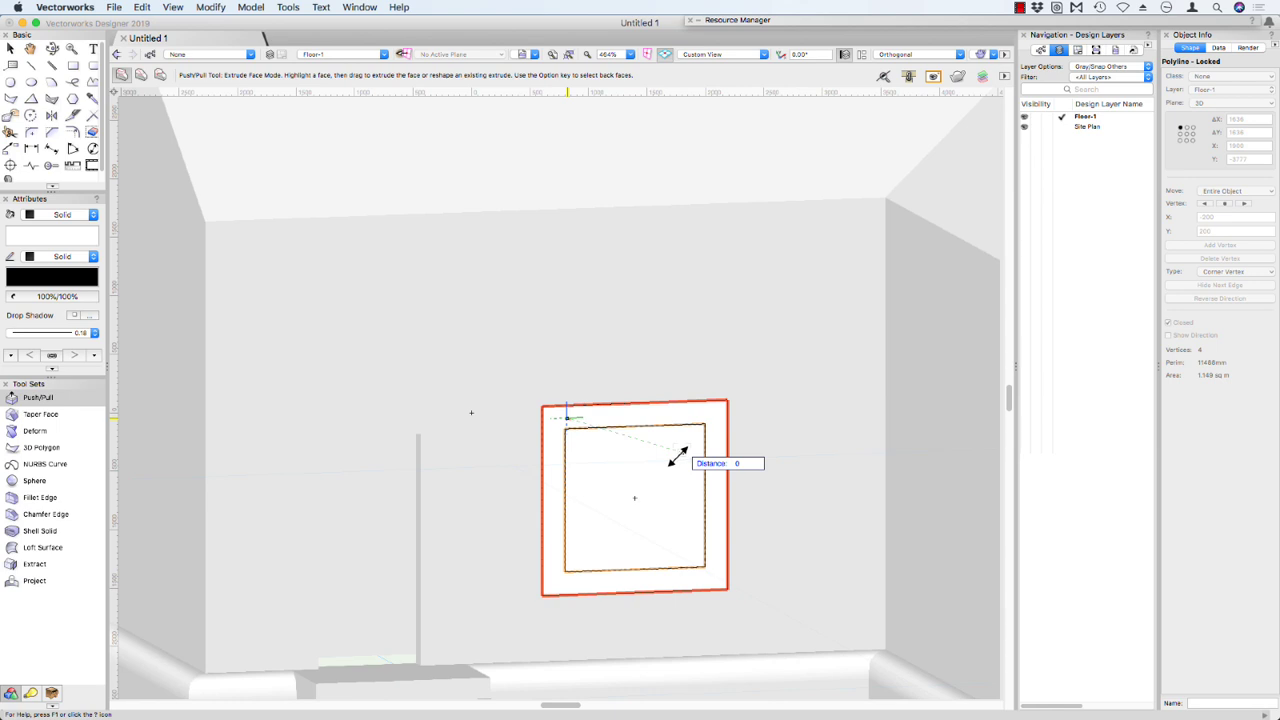
type("50")
key("Return")
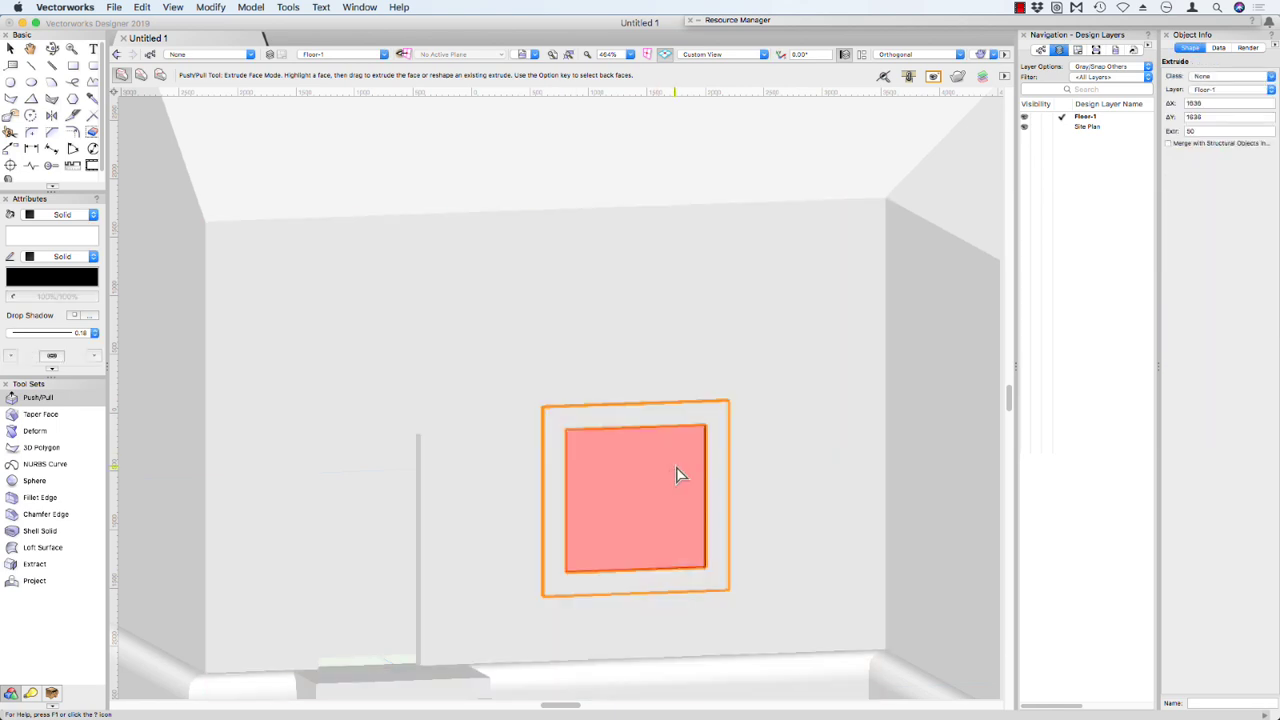
Step: Extrude the inner window rectangle by -10 mm to form a thin pane
left_click(671, 472)
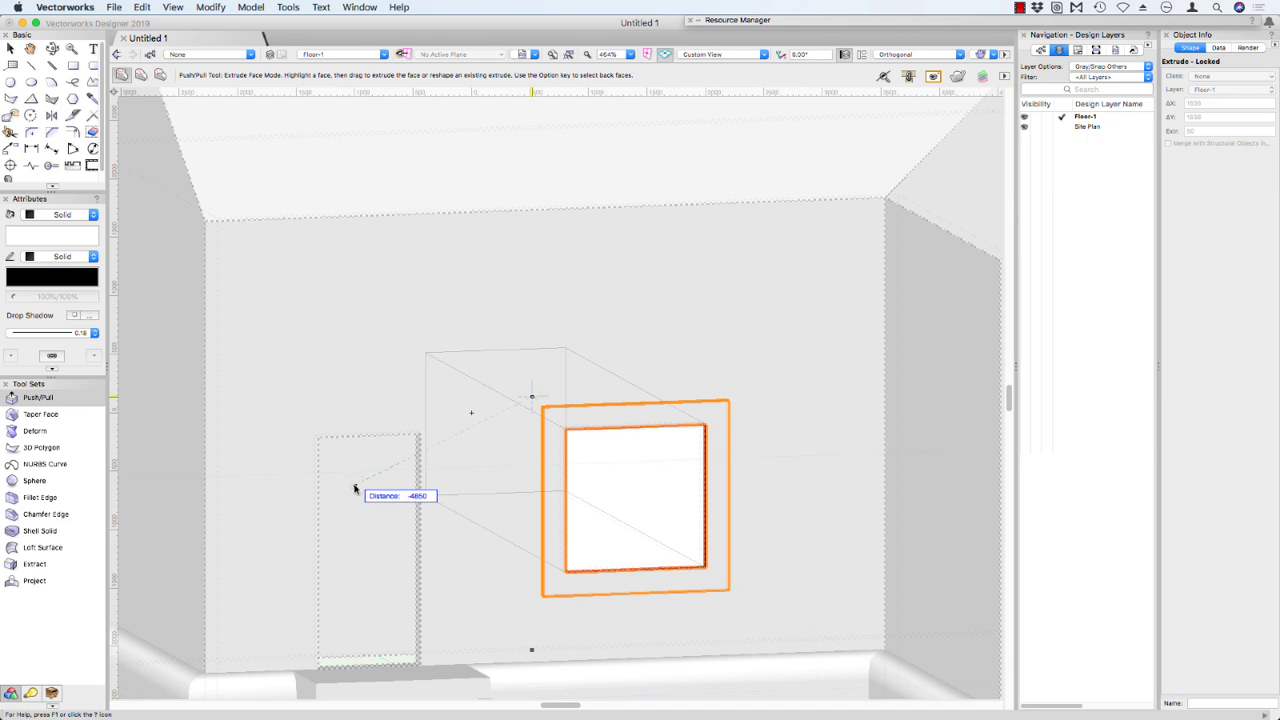
type("-10")
key("Return")
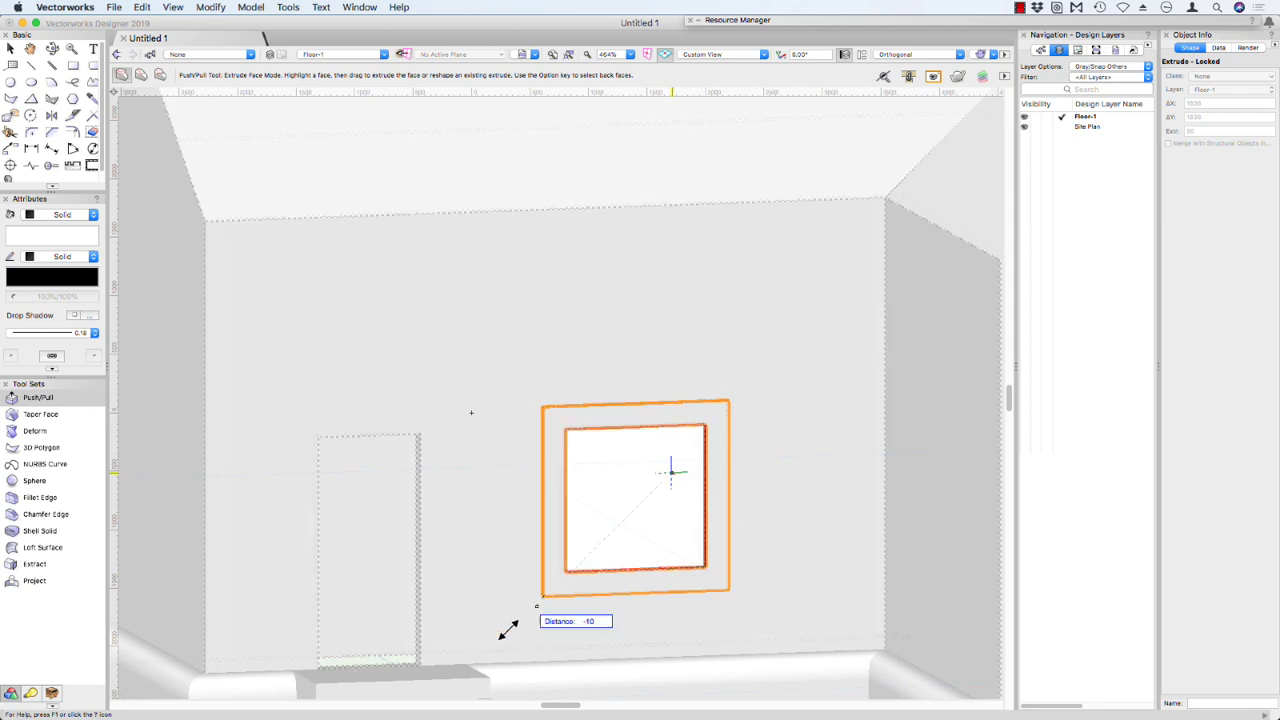
Step: Move the window pane back into the wall thickness with Move by Points, starting from the doorway's bottom outer corner, with duplicates set to 1 and original retention off
left_click(9, 150)
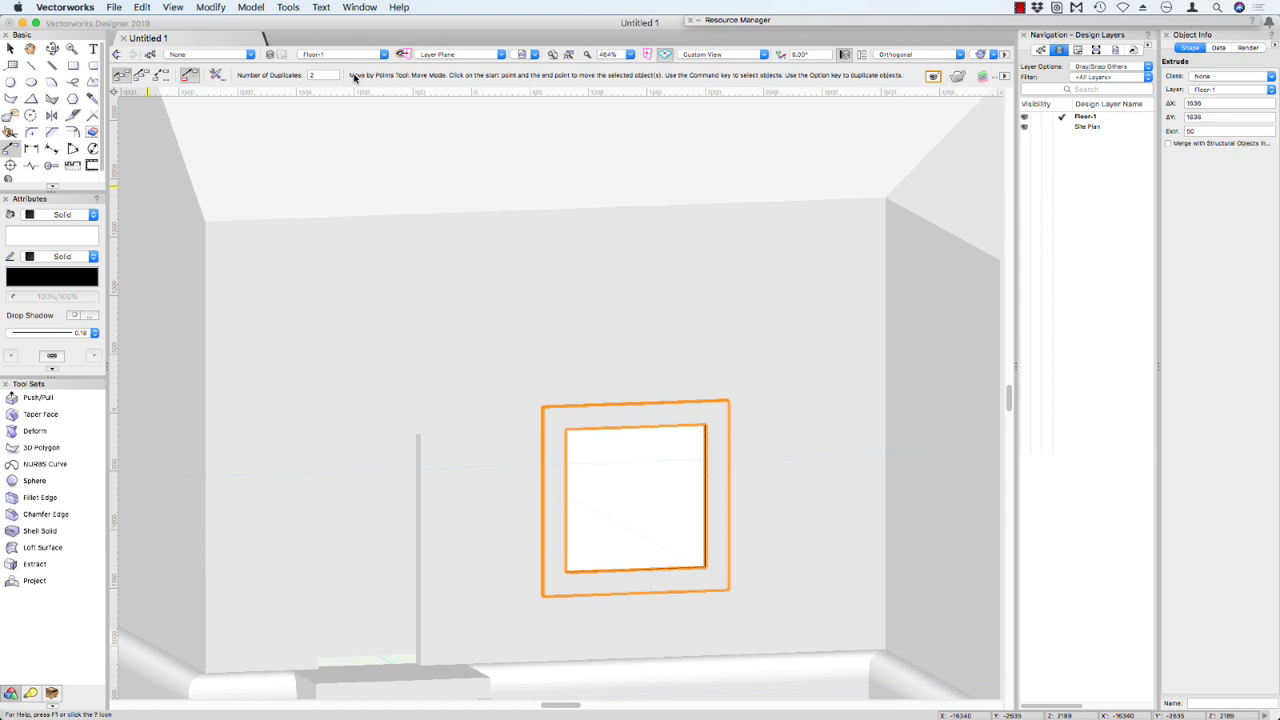
type("1")
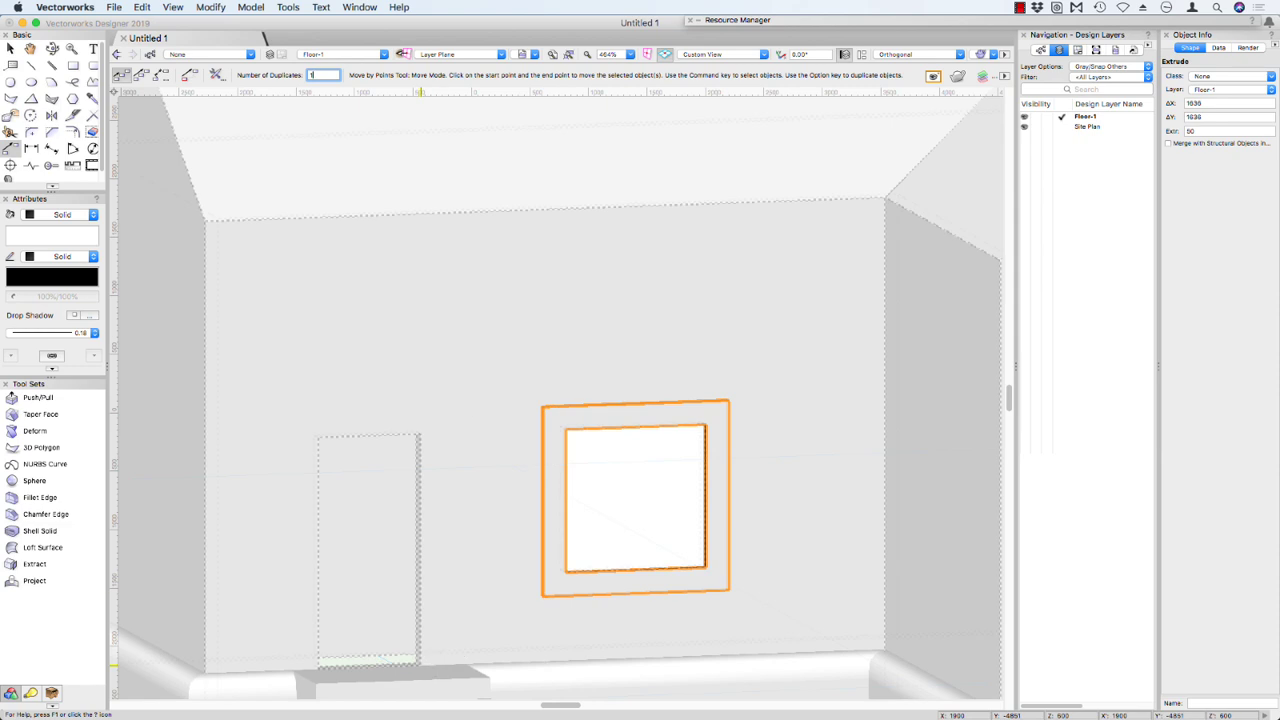
left_click(421, 665)
key("z")
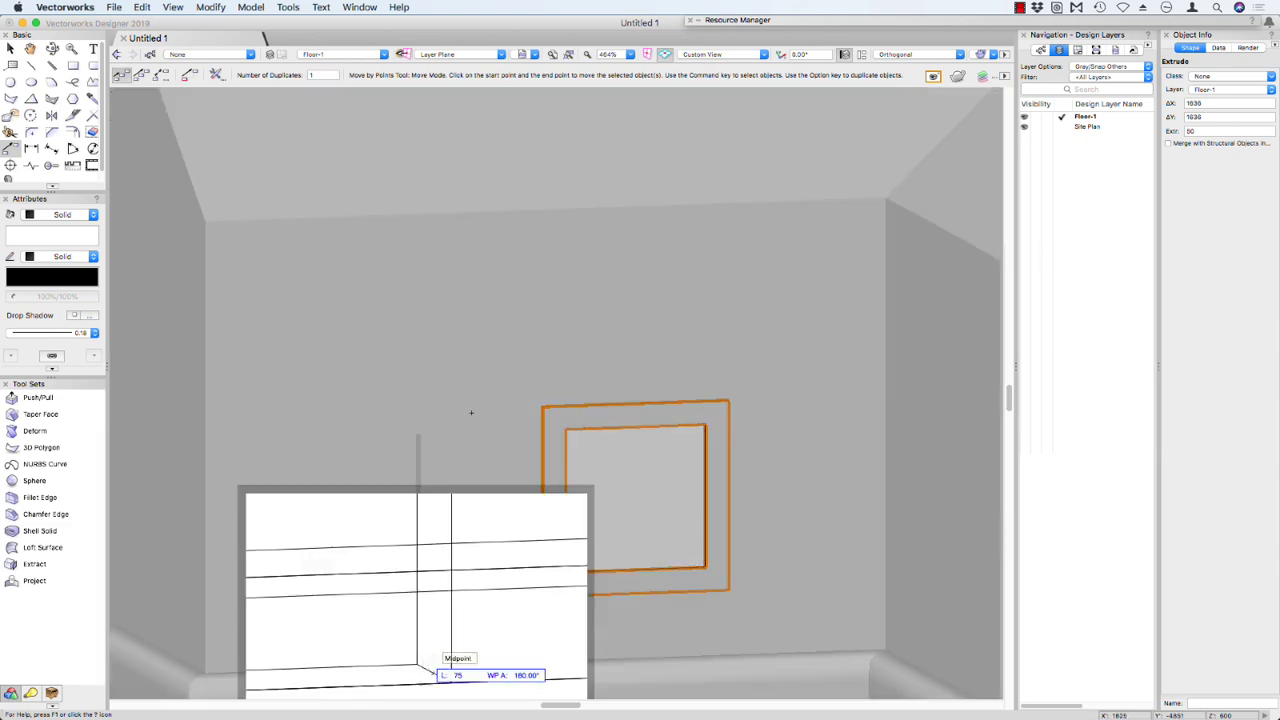
key("x")
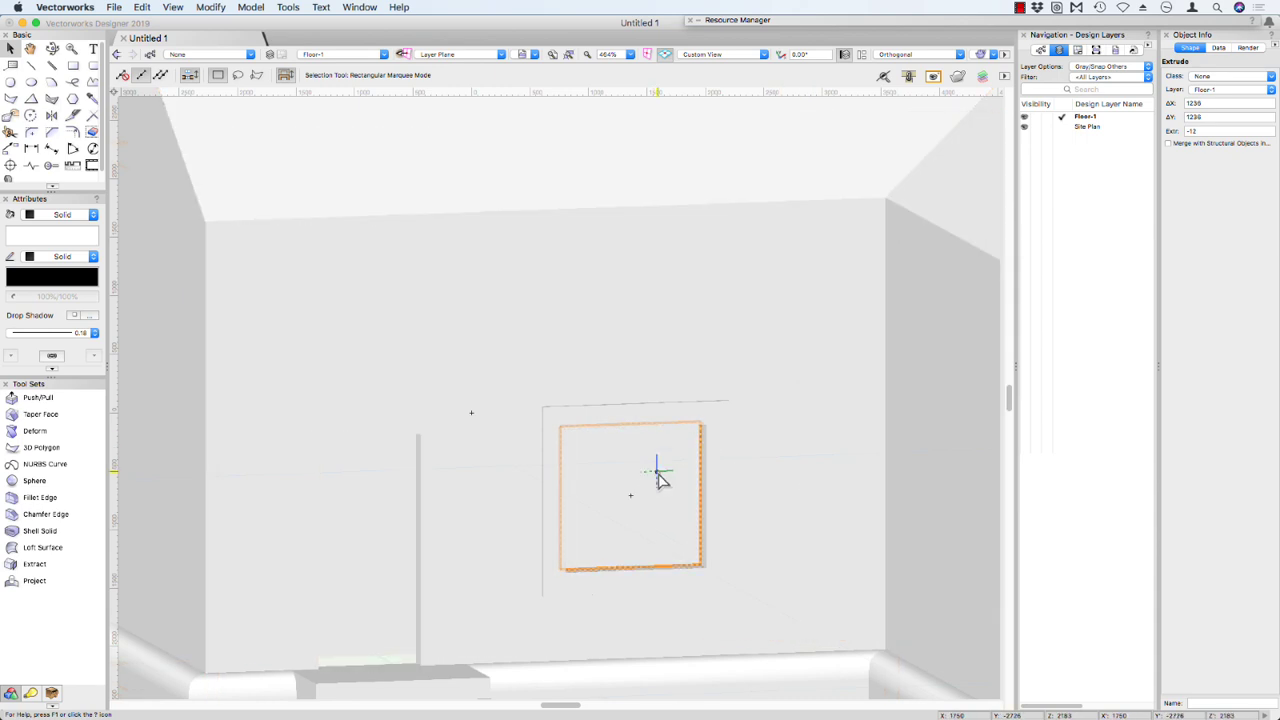
Step: Apply the Glass Frosted texture from the resource library to the window pane as its overall texture
left_click(1247, 49)
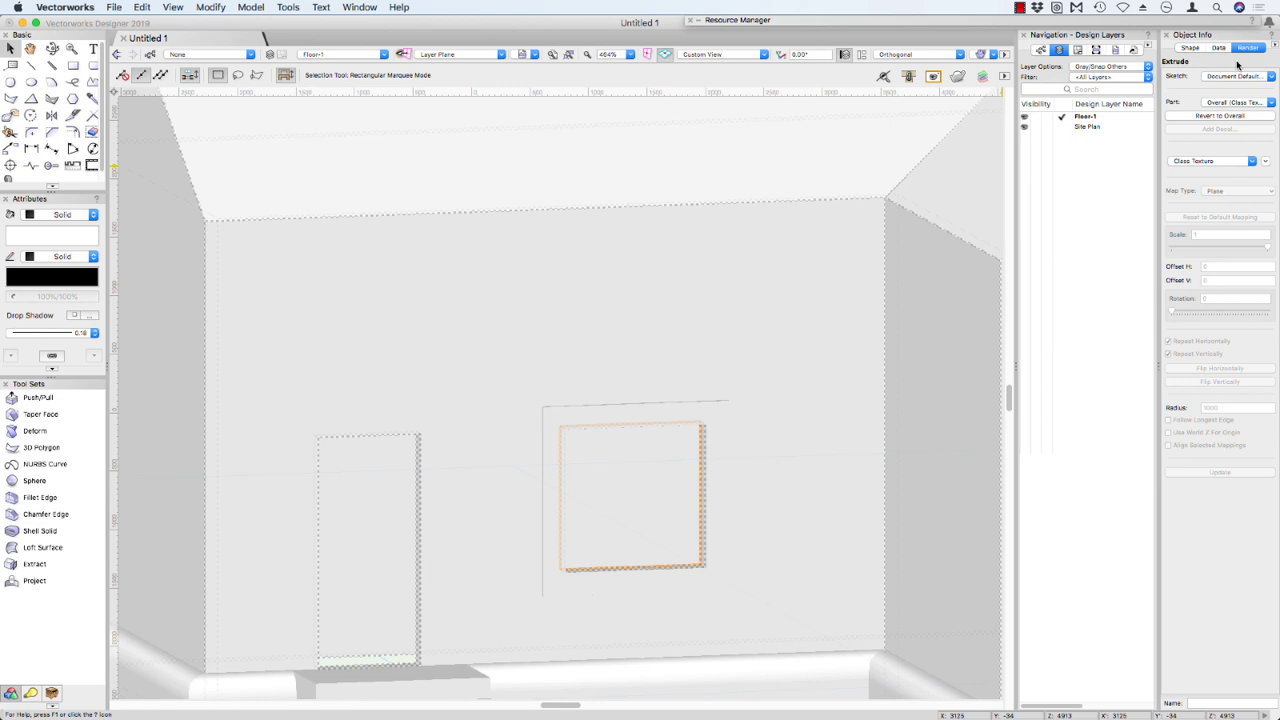
left_click(1212, 161)
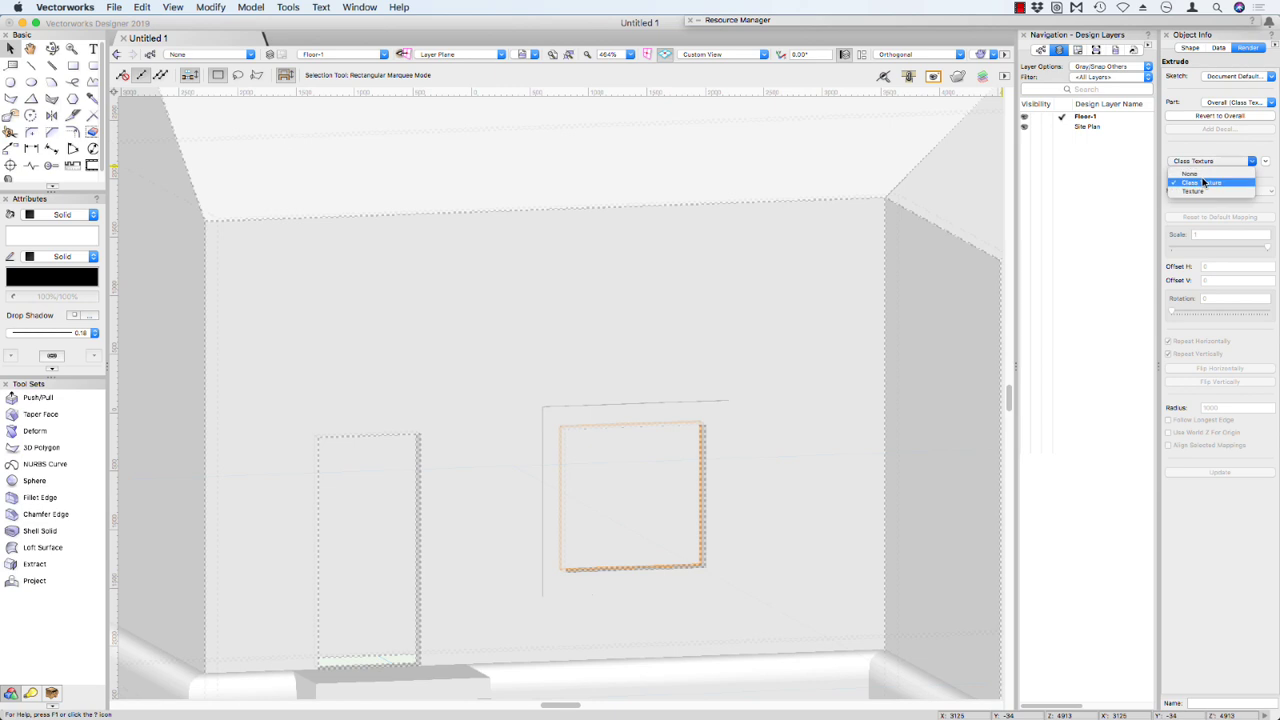
left_click(1194, 192)
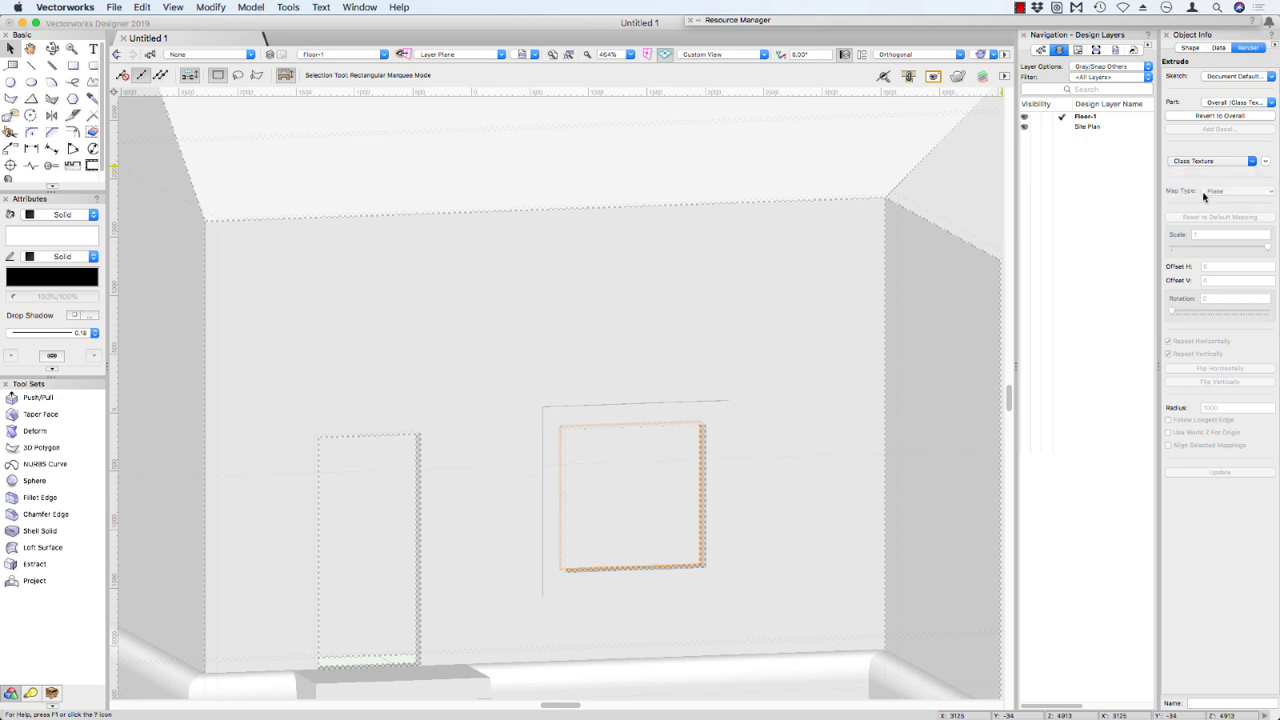
left_click(1197, 206)
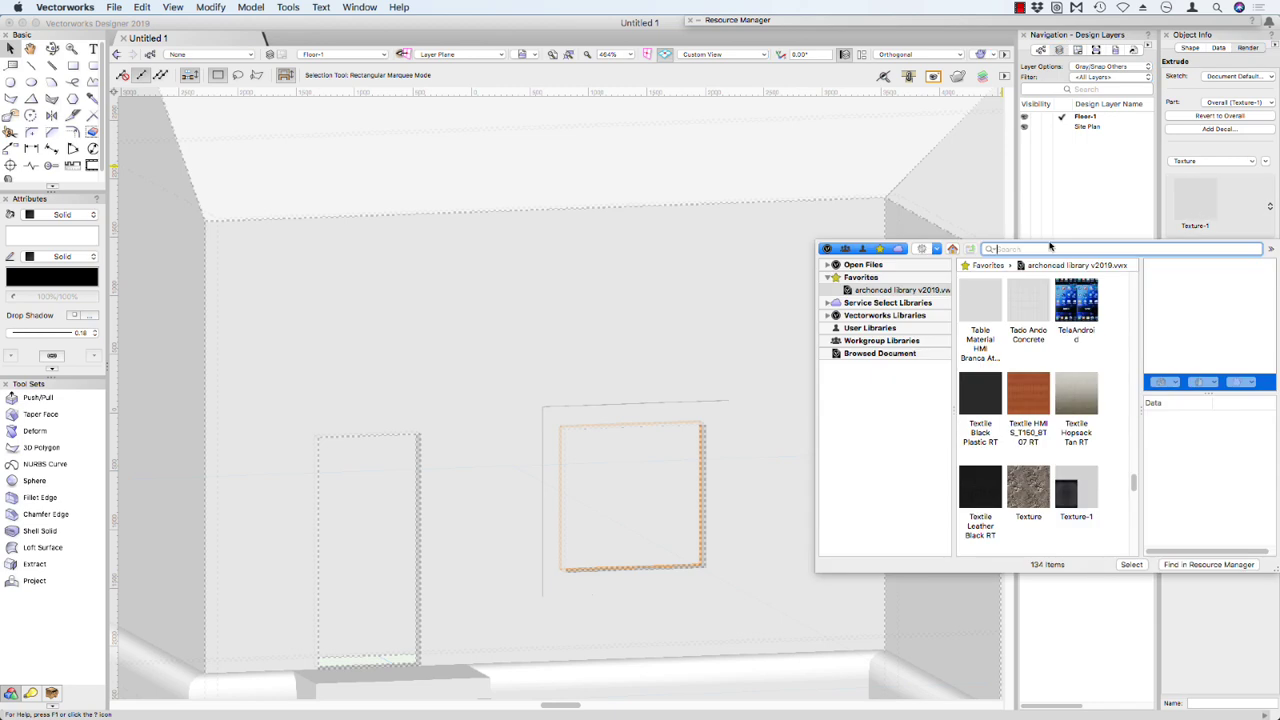
type("glass")
double_click(1076, 390)
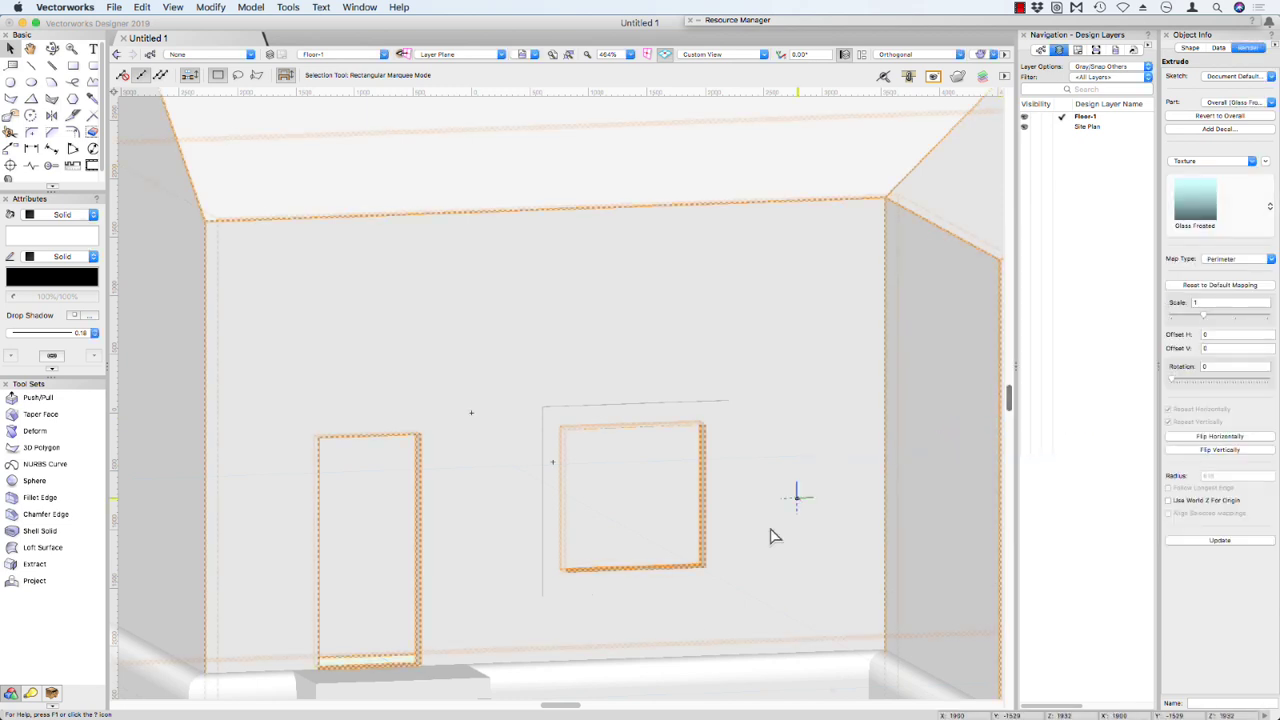
Step: Examine the building's exterior around the door opening and the window from several angles and distances
left_click(563, 429)
left_click(585, 160)
scroll(560, 513, "down", 1)
middle_click_drag(567, 517, 715, 487, "shift")
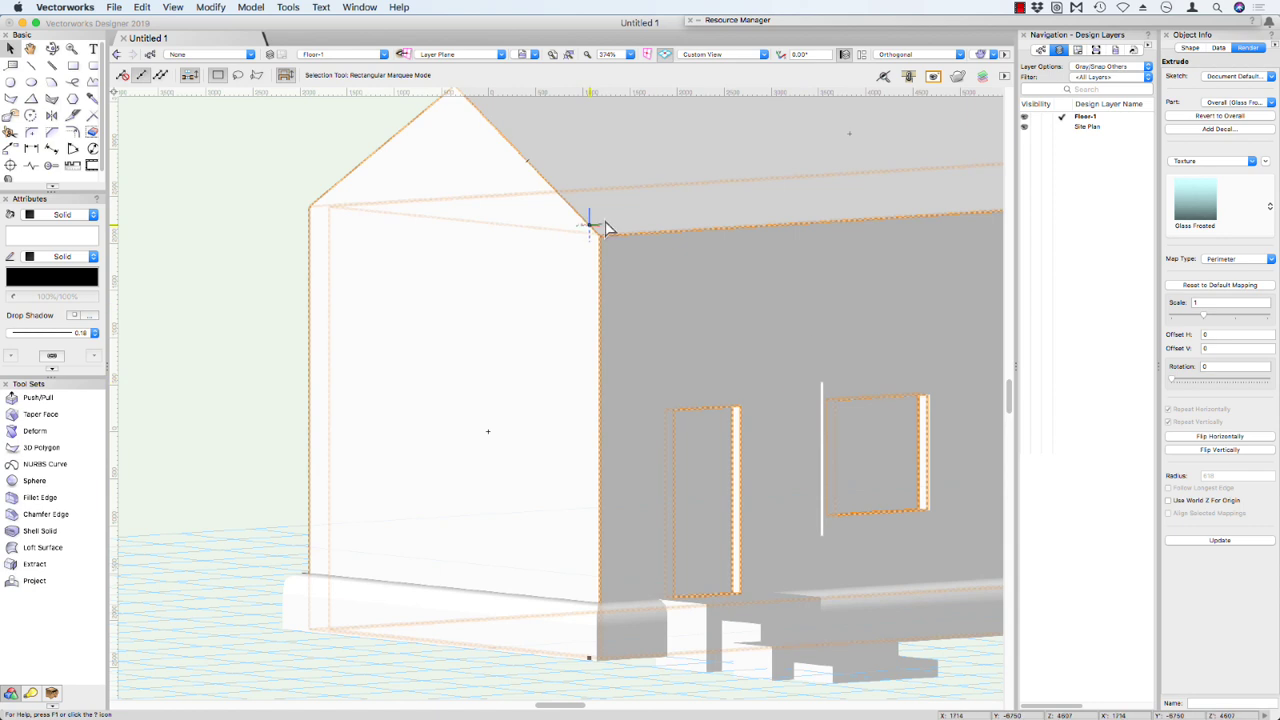
scroll(600, 232, "down", 3)
middle_click_drag(597, 232, 381, 349)
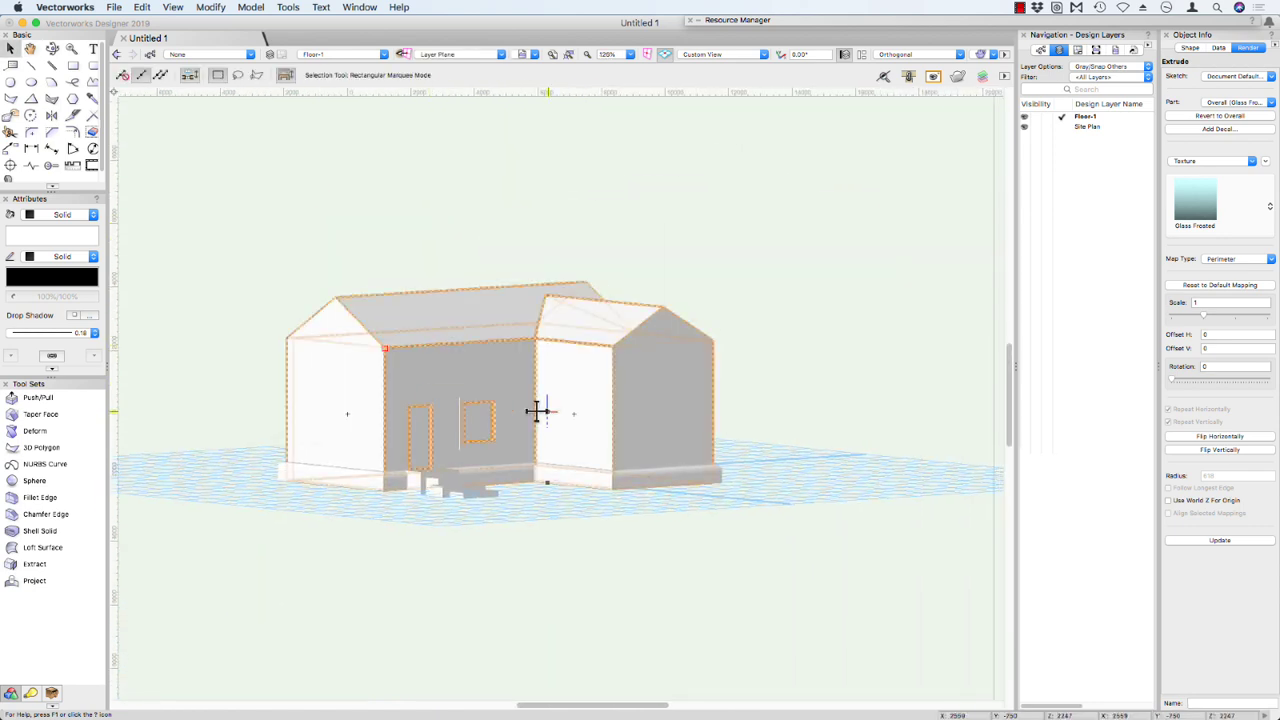
scroll(472, 407, "up", 4)
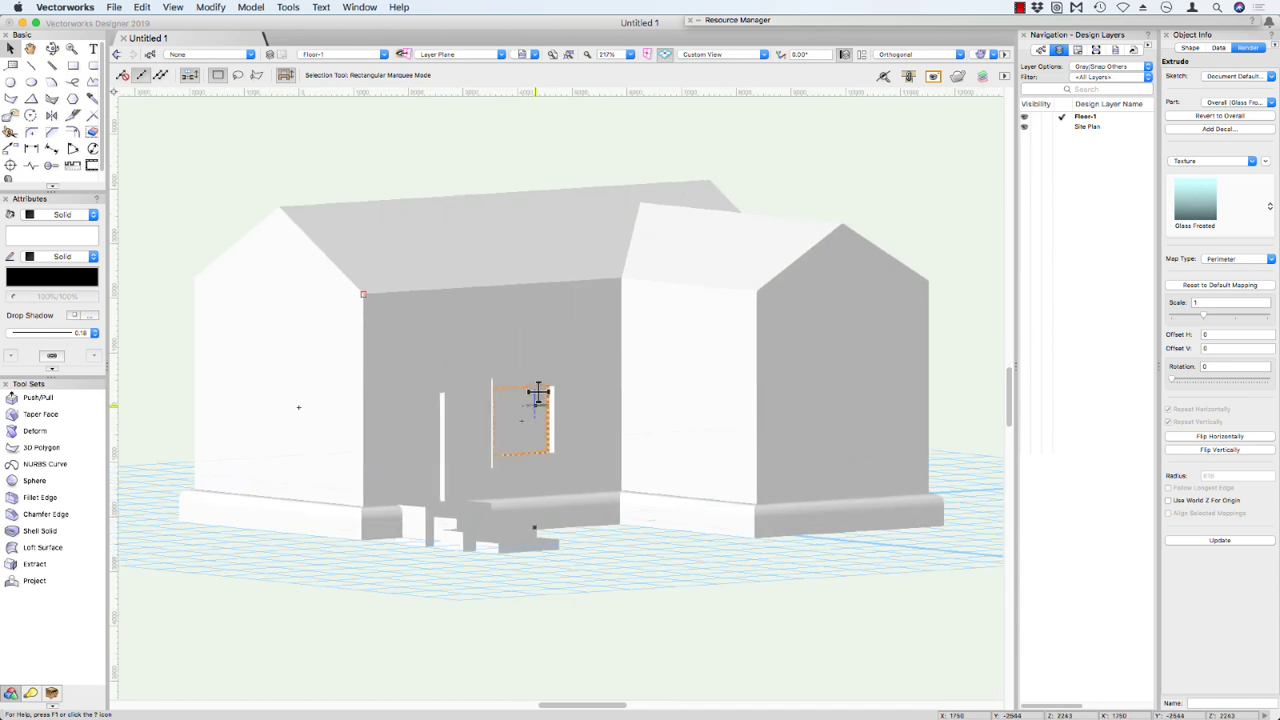
scroll(445, 405, "down", 4)
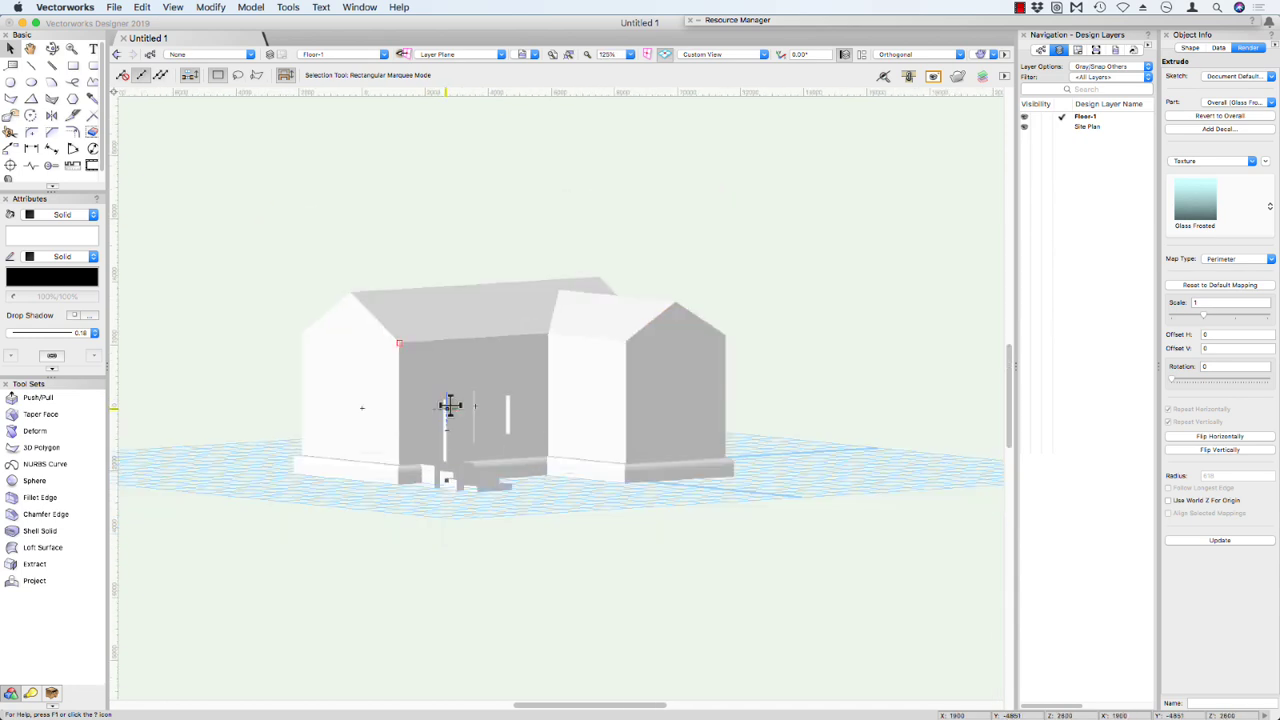
left_click(448, 403)
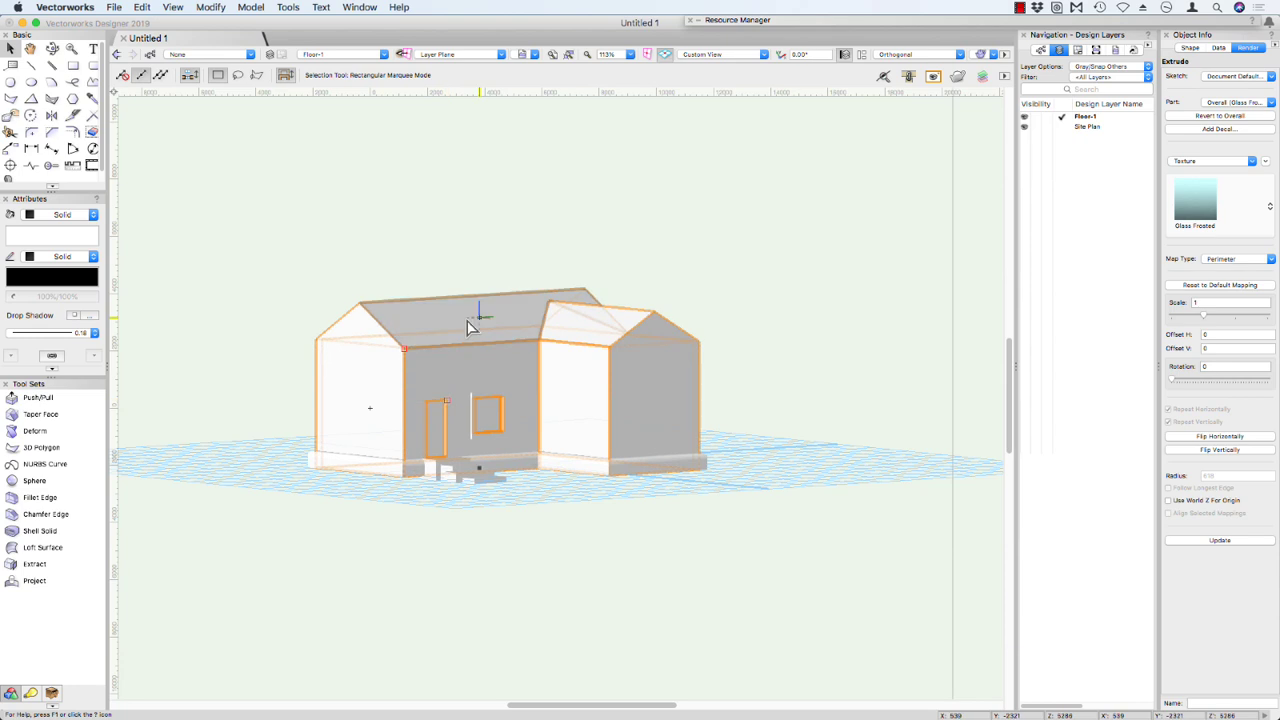
Step: Place a white directional light in front of the building with 100% brightness and cast shadows enabled
left_click(31, 693)
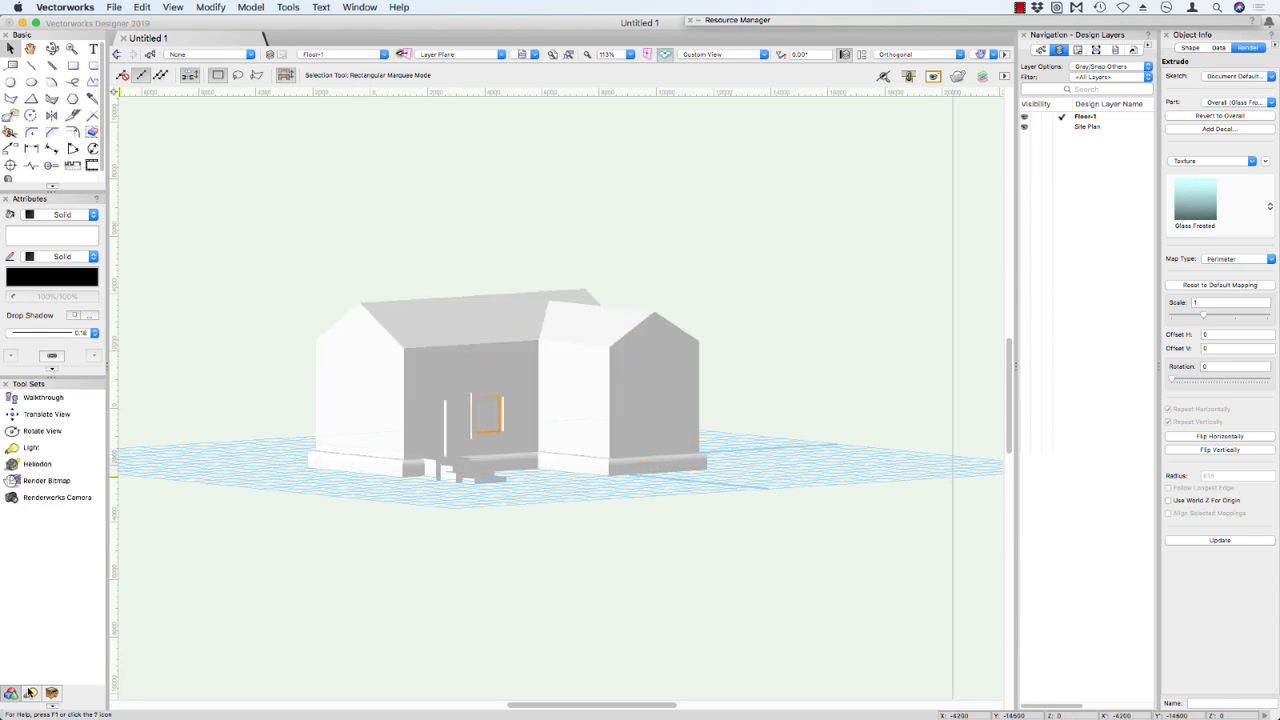
left_click(30, 450)
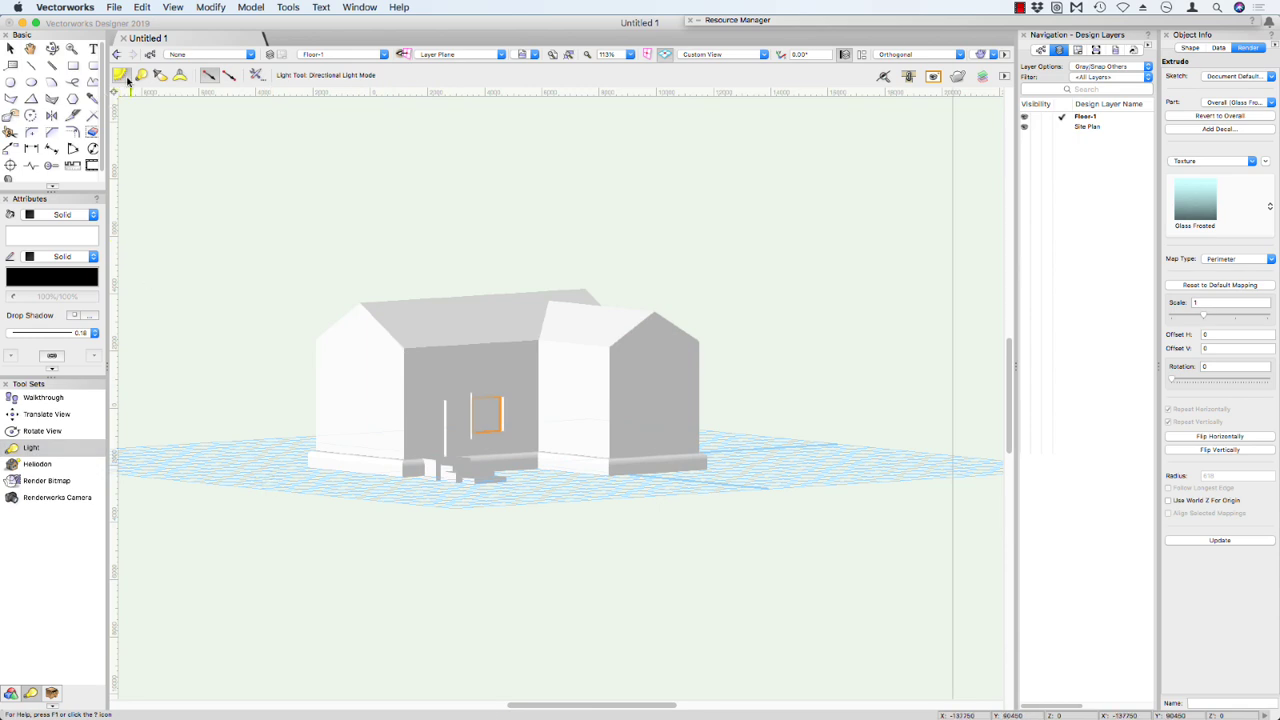
left_click(283, 483)
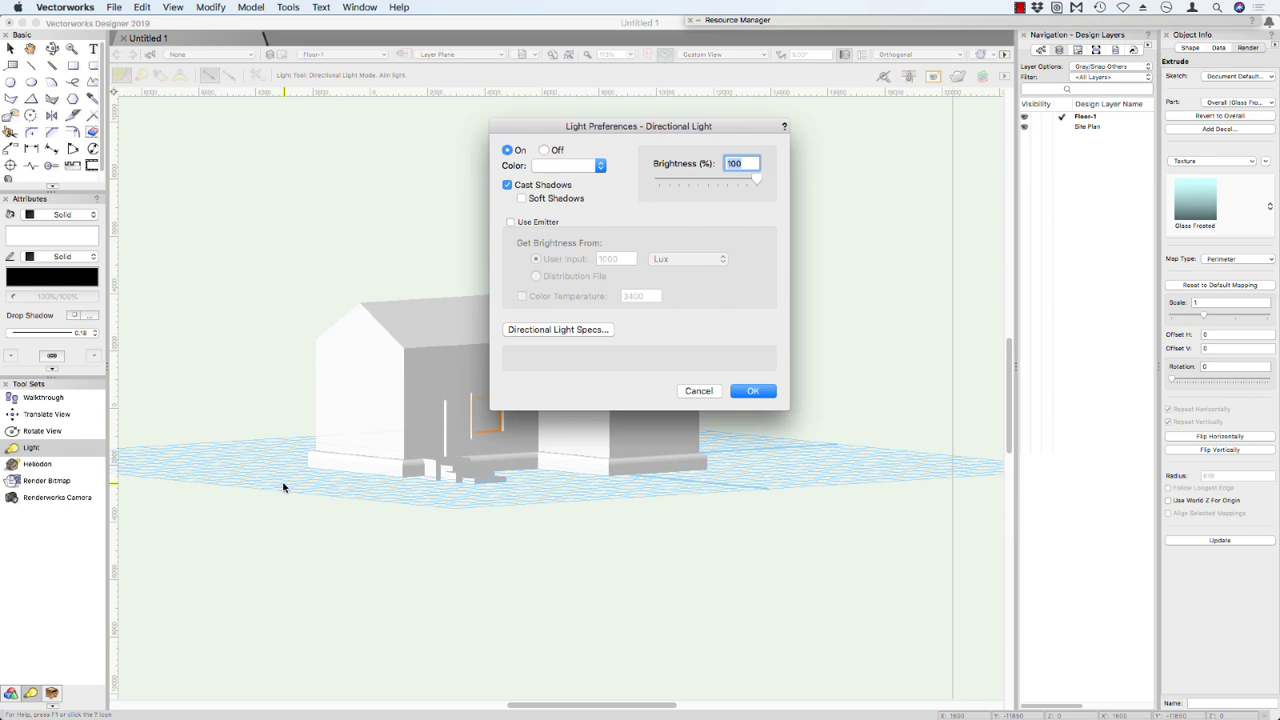
left_click(766, 393)
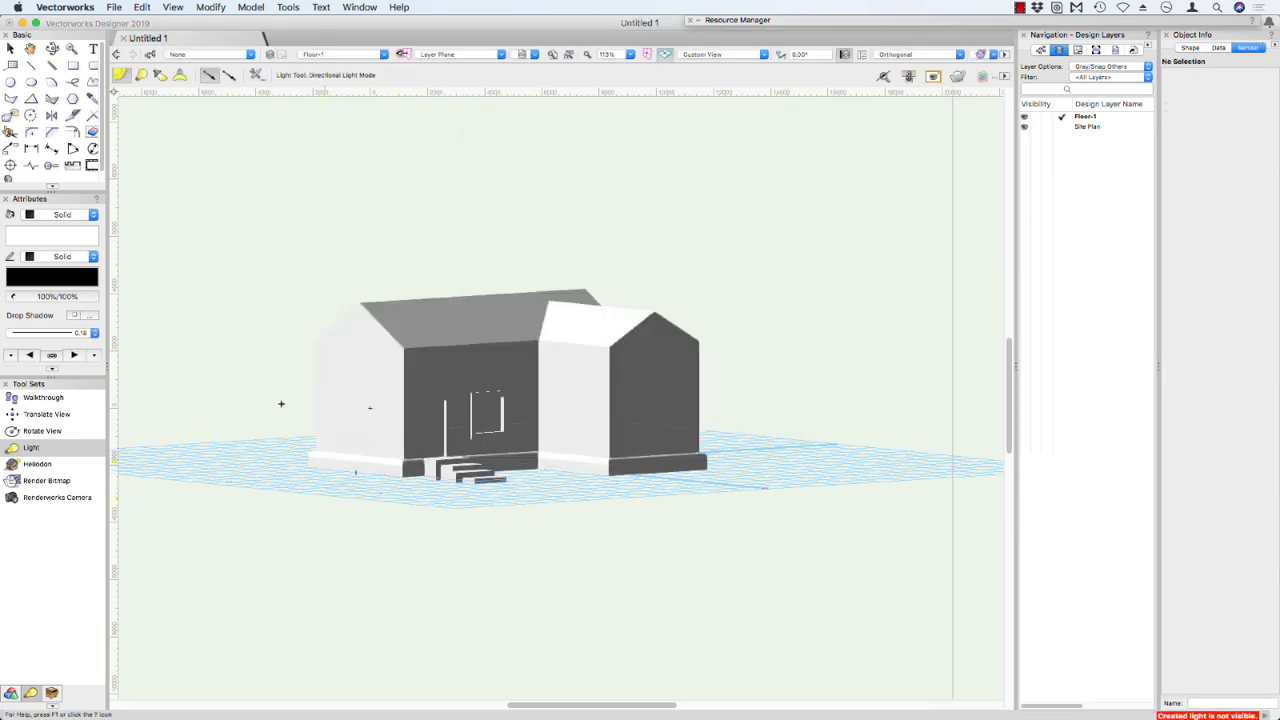
key("x")
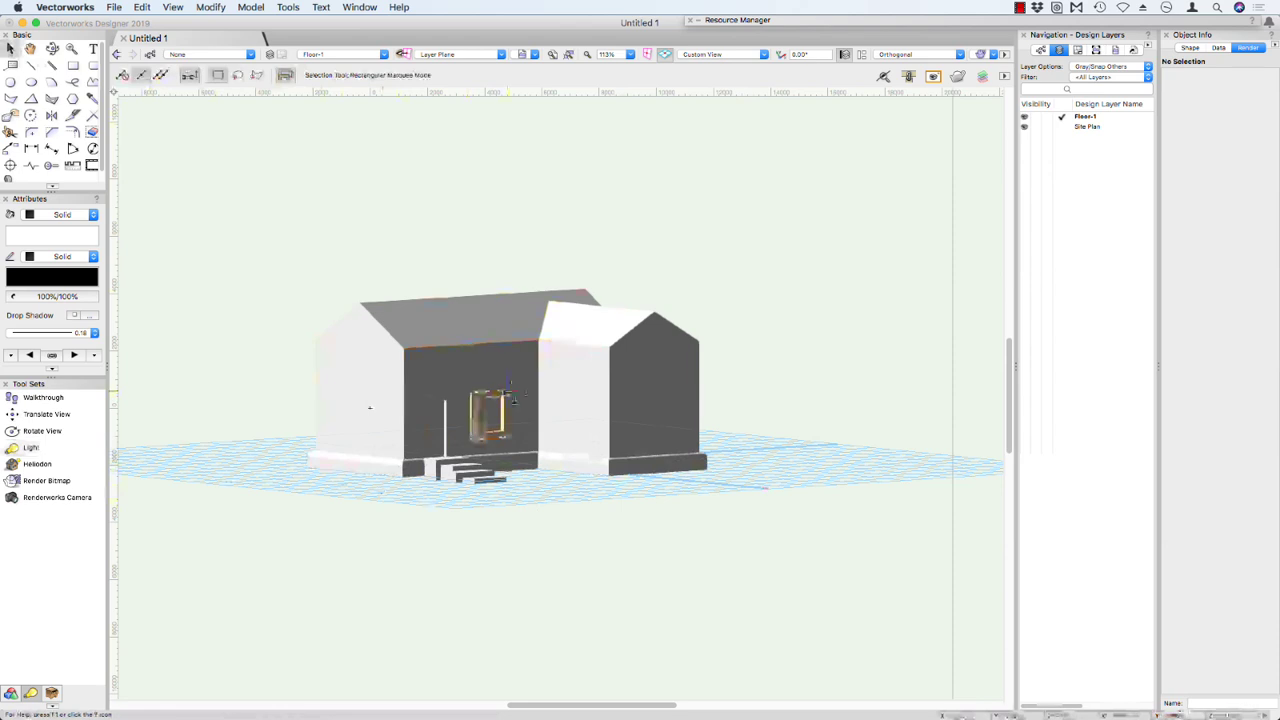
Step: In the Top/Plan view, rotate the directional light below the building so its direction handle points to the plan's lower right
middle_click_drag(557, 377, 530, 458, "super")
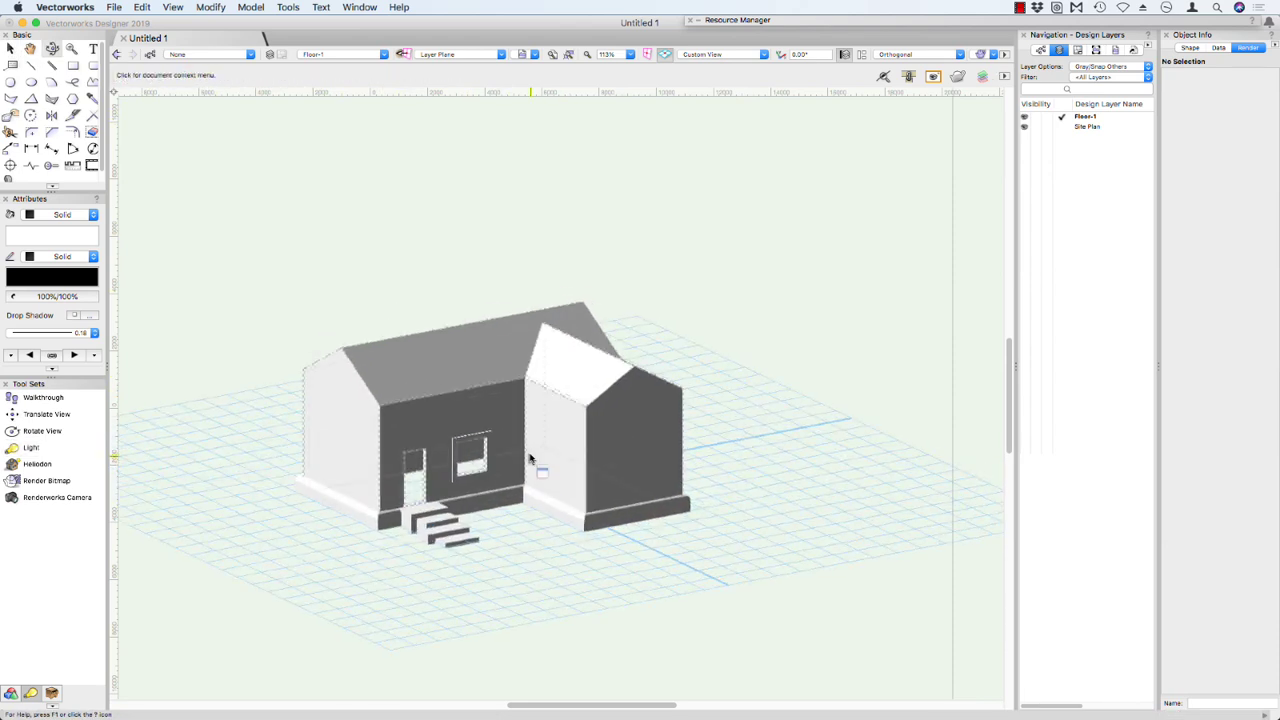
left_click(717, 54)
left_click(716, 69)
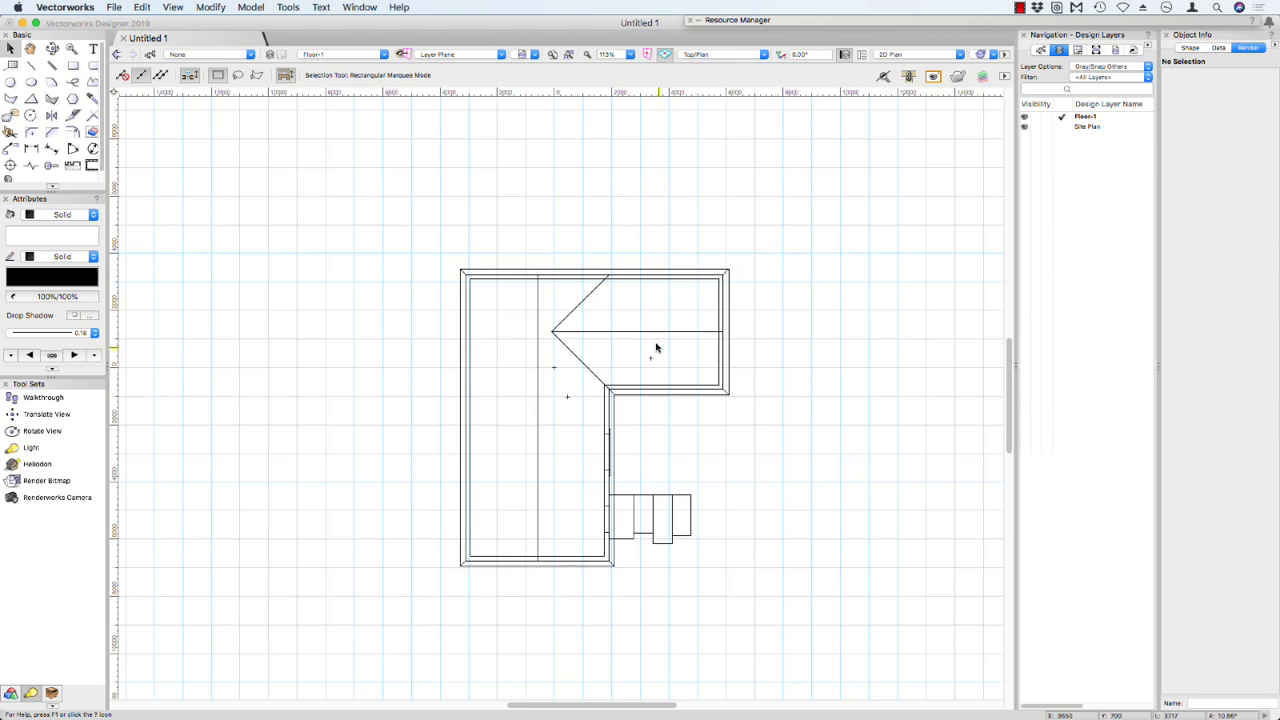
mouse_move(645, 463)
middle_mouse_down()
mouse_move(634, 471)
mouse_move(498, 260)
middle_mouse_up()
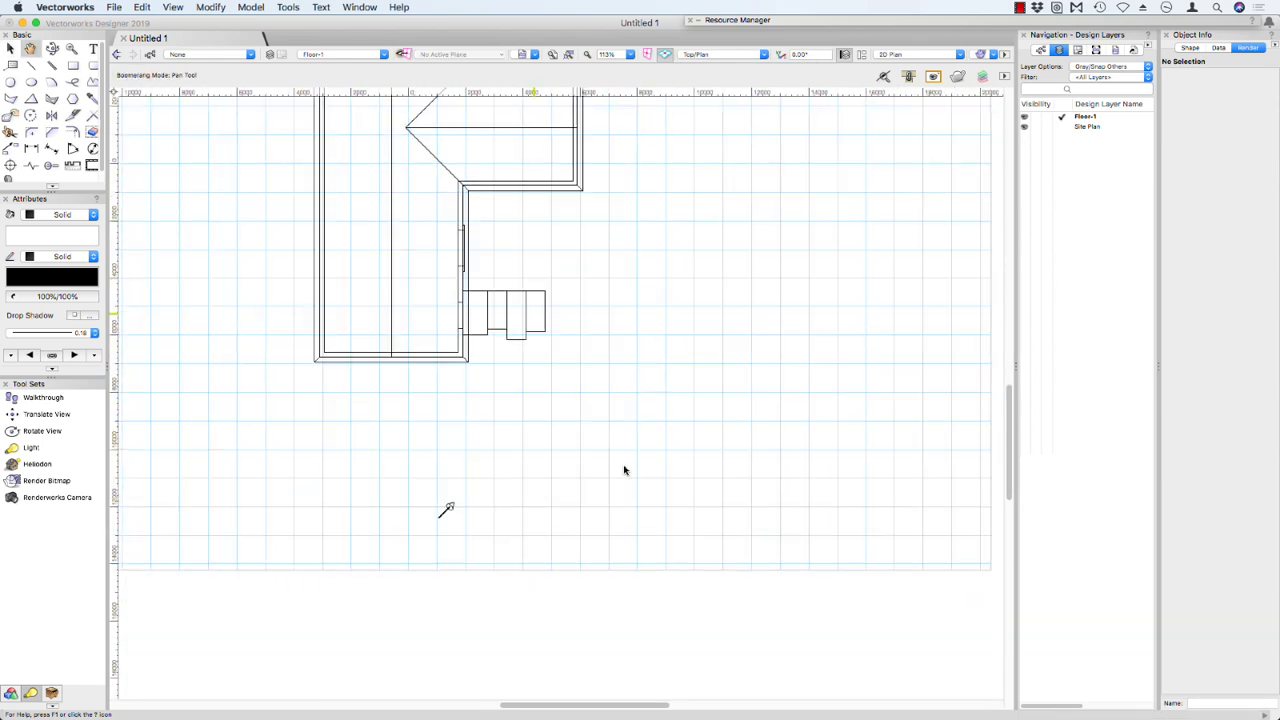
left_click(445, 510)
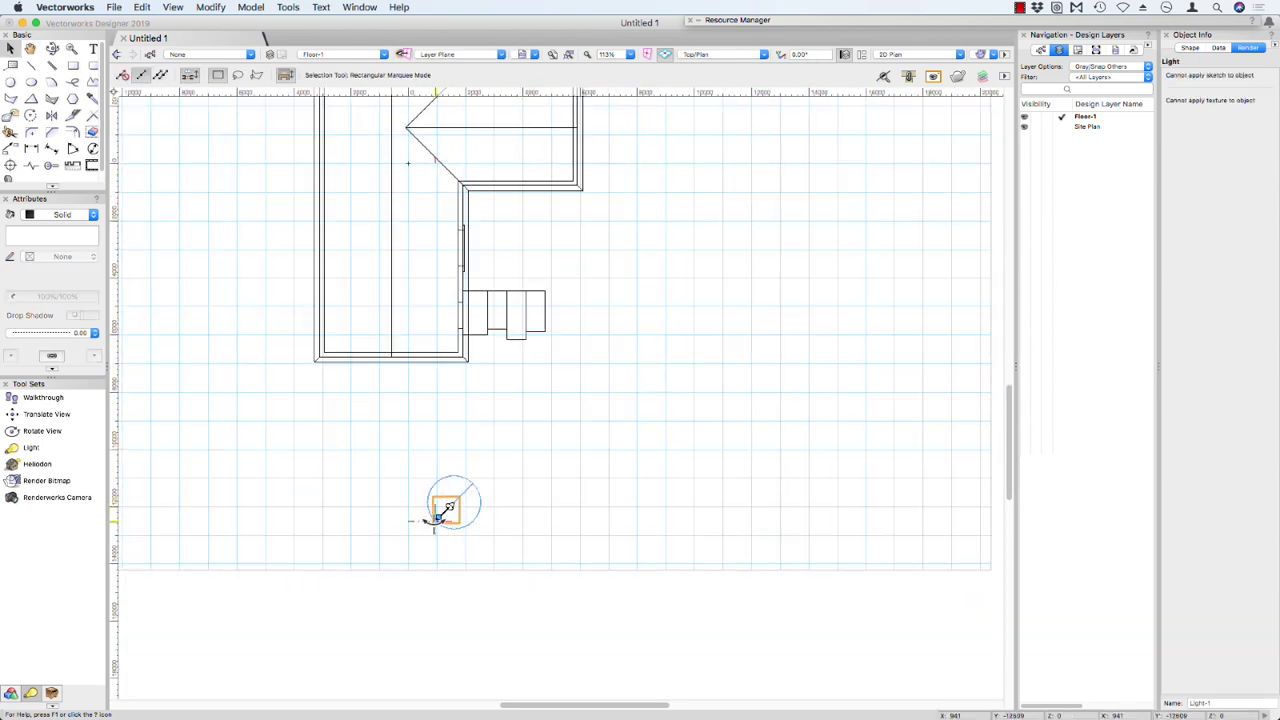
mouse_move(437, 519)
left_mouse_down()
mouse_move(470, 521)
mouse_move(458, 507)
left_mouse_up()
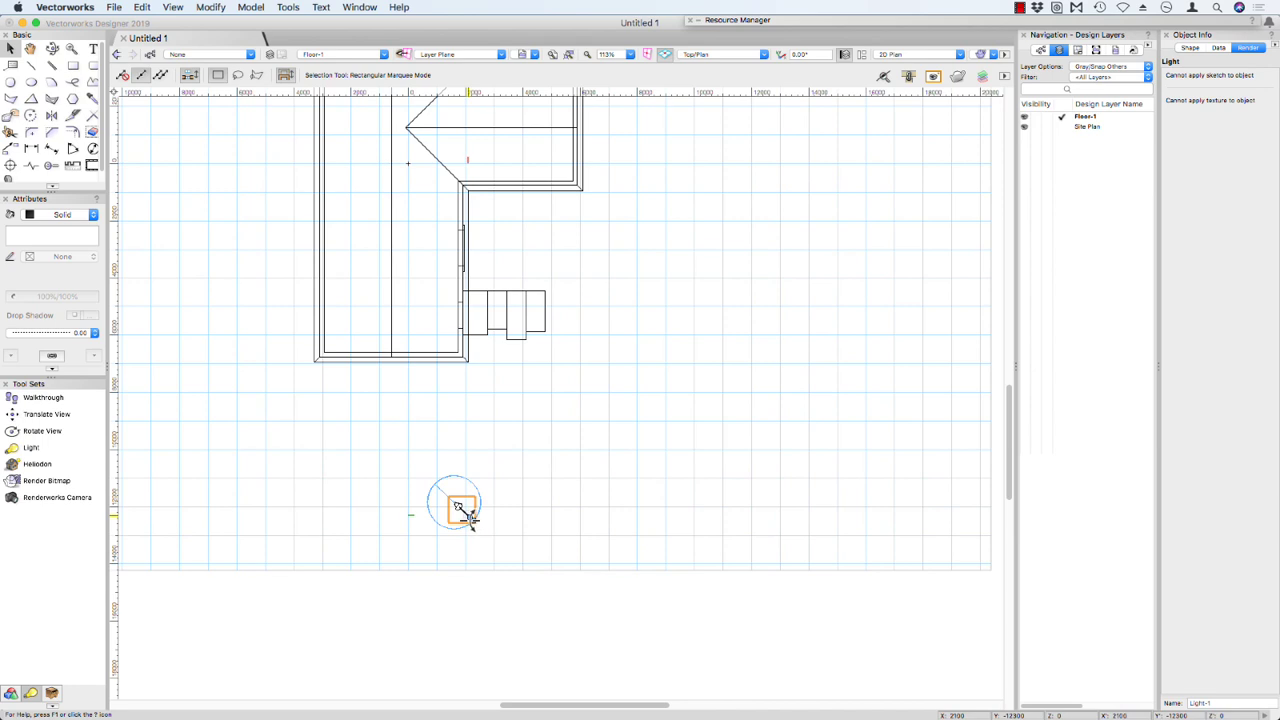
mouse_move(470, 517)
left_mouse_down()
mouse_move(457, 506)
mouse_move(476, 514)
left_mouse_up()
Step: Examine how the directional light falls on the building, starting from the right isometric view in perspective
key("KP_3")
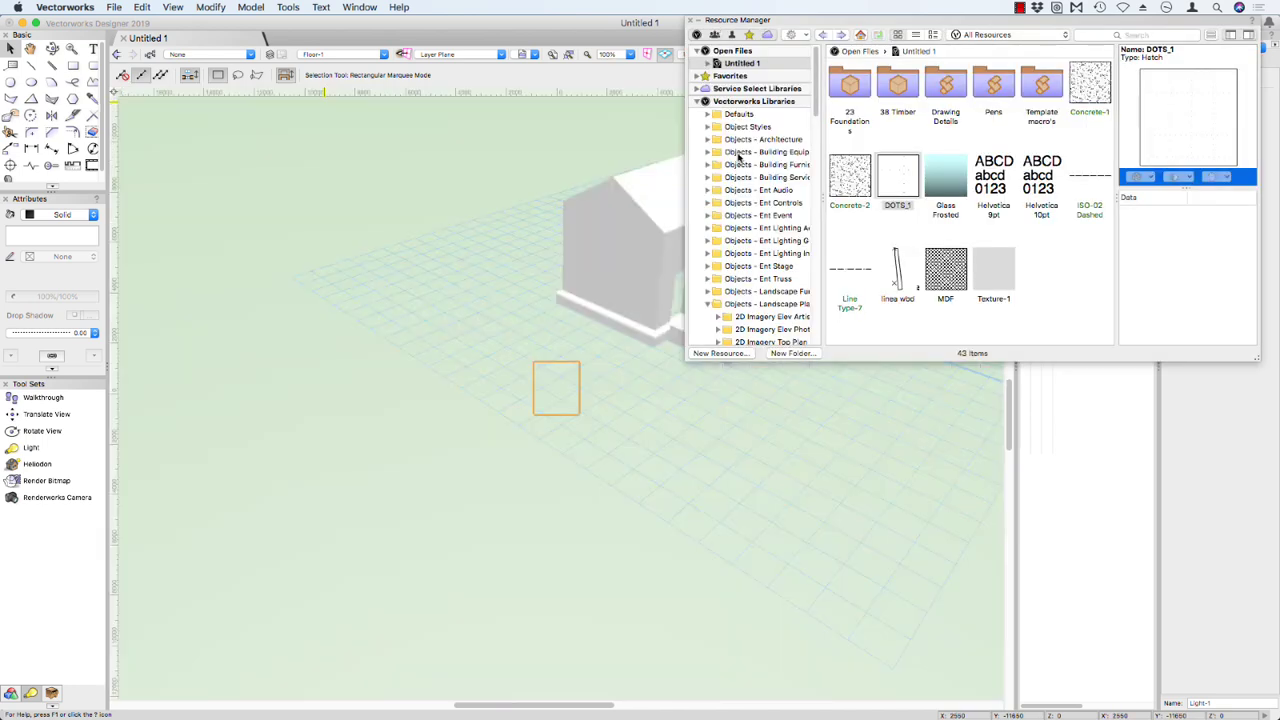
left_click(608, 391)
mouse_move(624, 377)
middle_mouse_down()
mouse_move(491, 449)
mouse_move(374, 469)
middle_mouse_up()
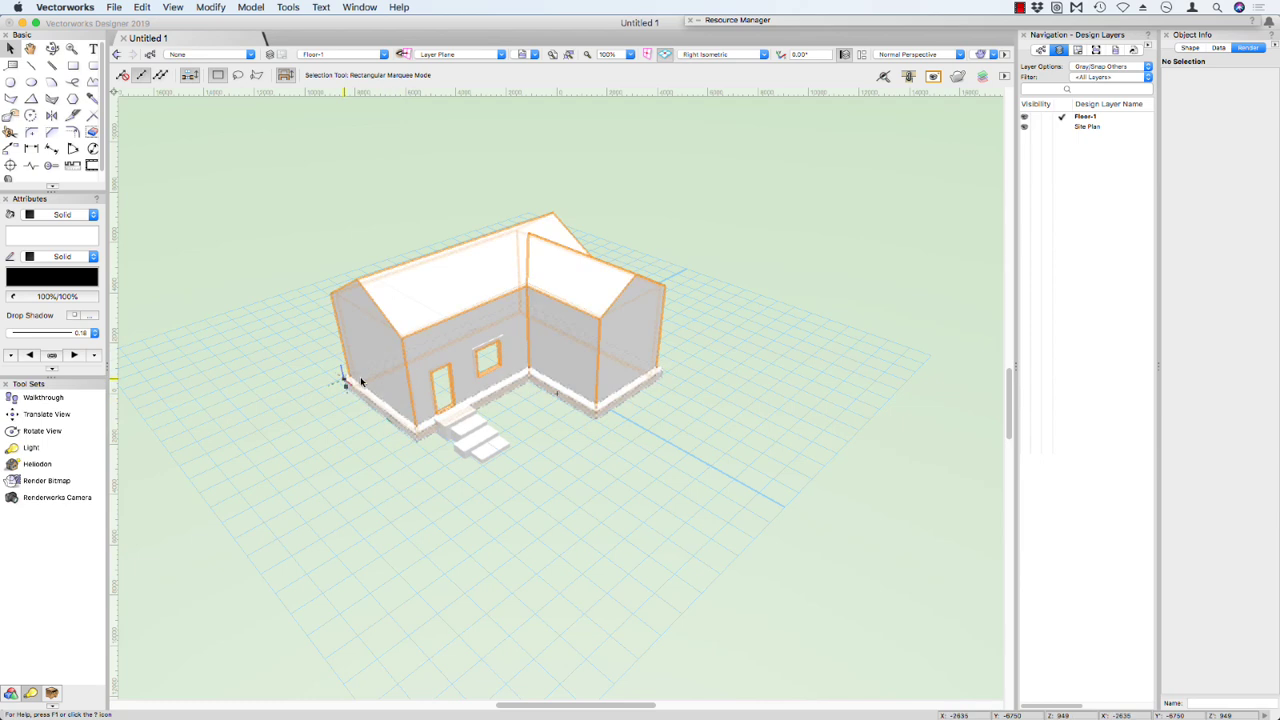
middle_click_drag(423, 429, 429, 349)
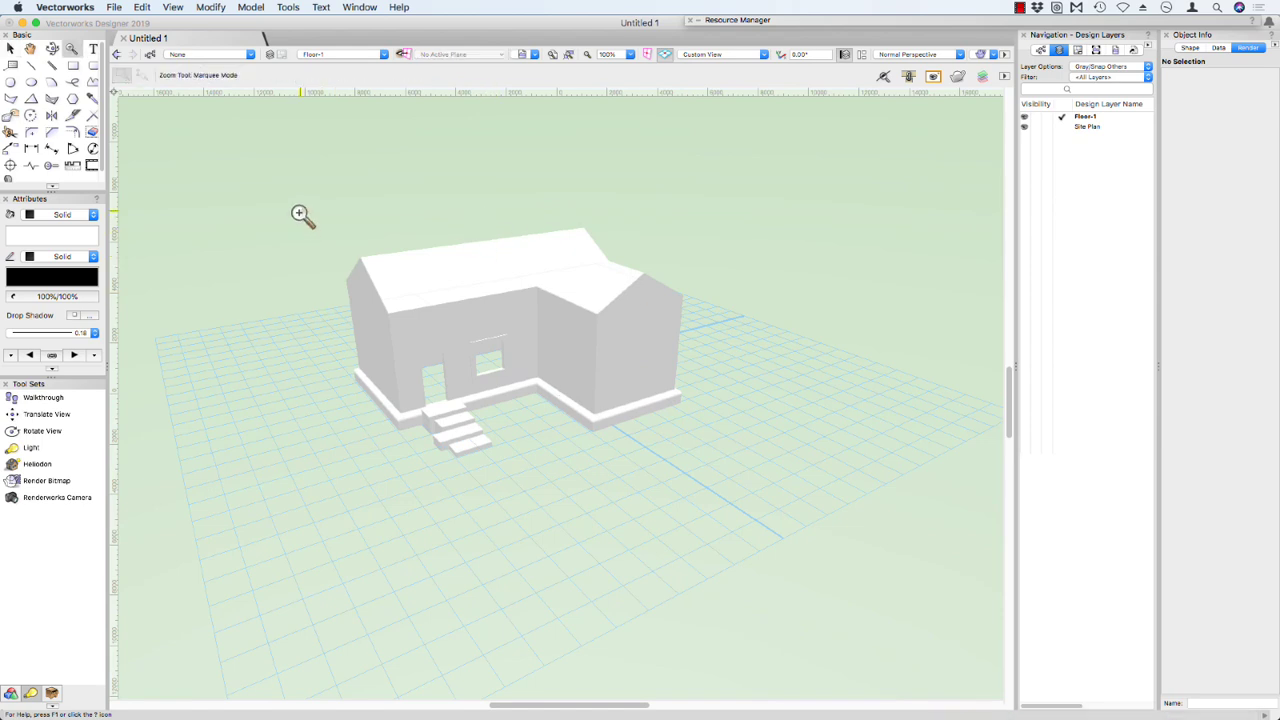
left_click_drag(300, 212, 763, 439)
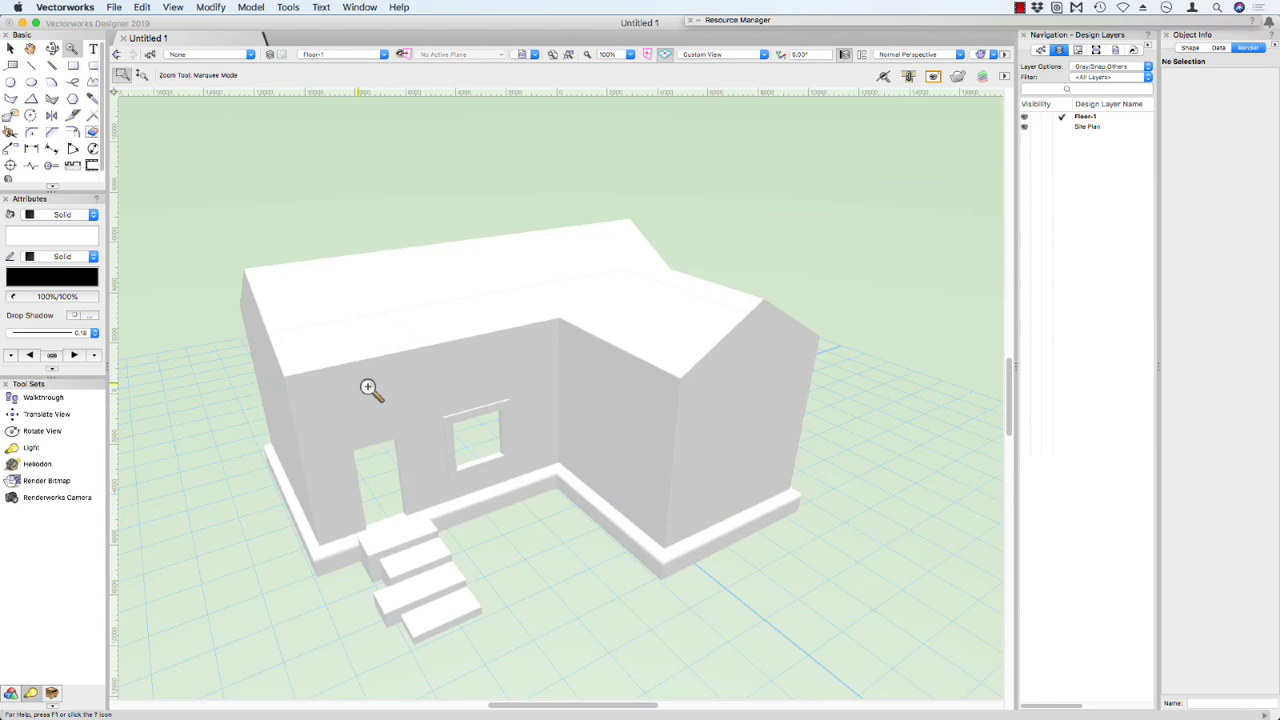
middle_click_drag(378, 396, 510, 370, "super")
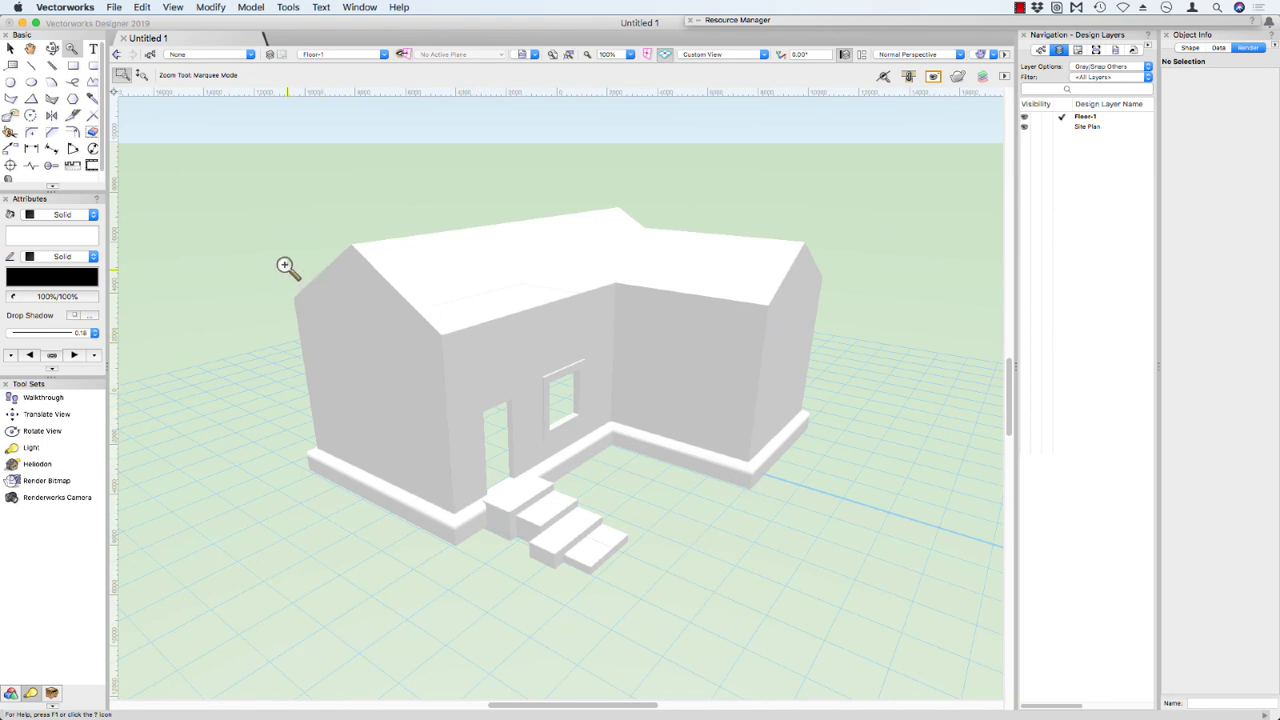
Step: Draw two lines along the sloping edges of the front gable wall, from one eave corner to the ridge and down to the opposite eave
left_click_drag(272, 228, 500, 408)
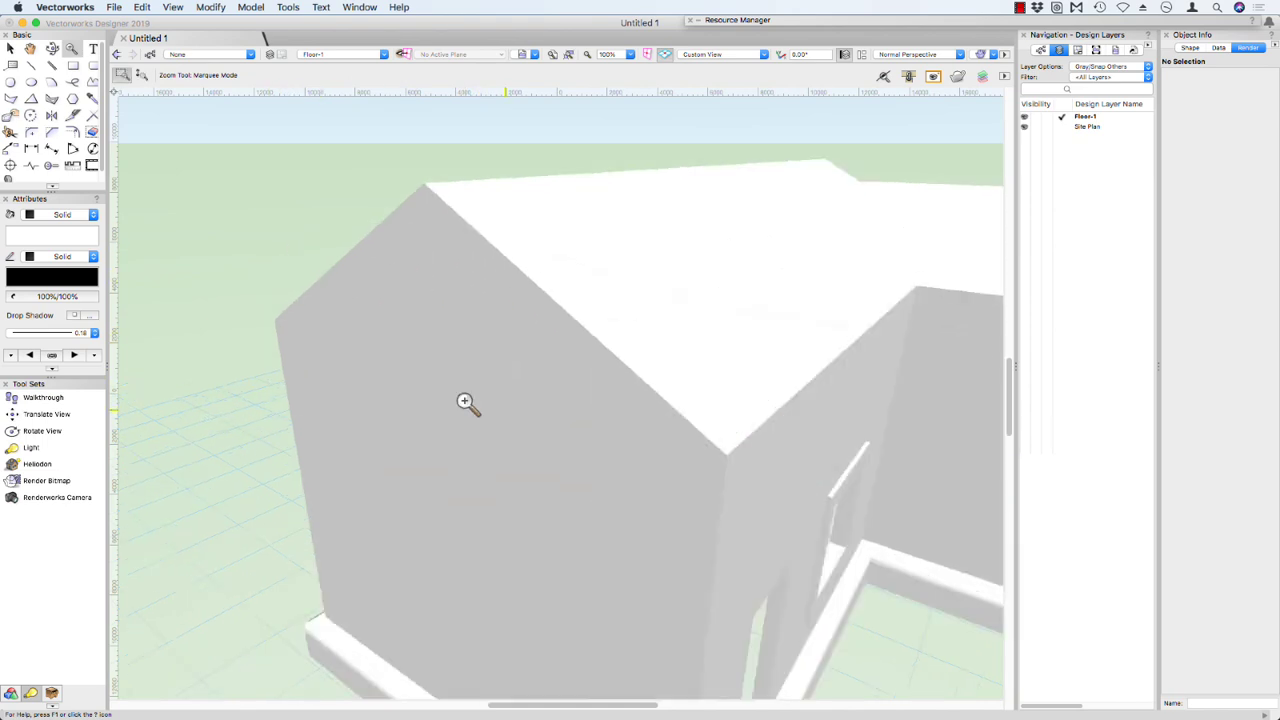
key("x")
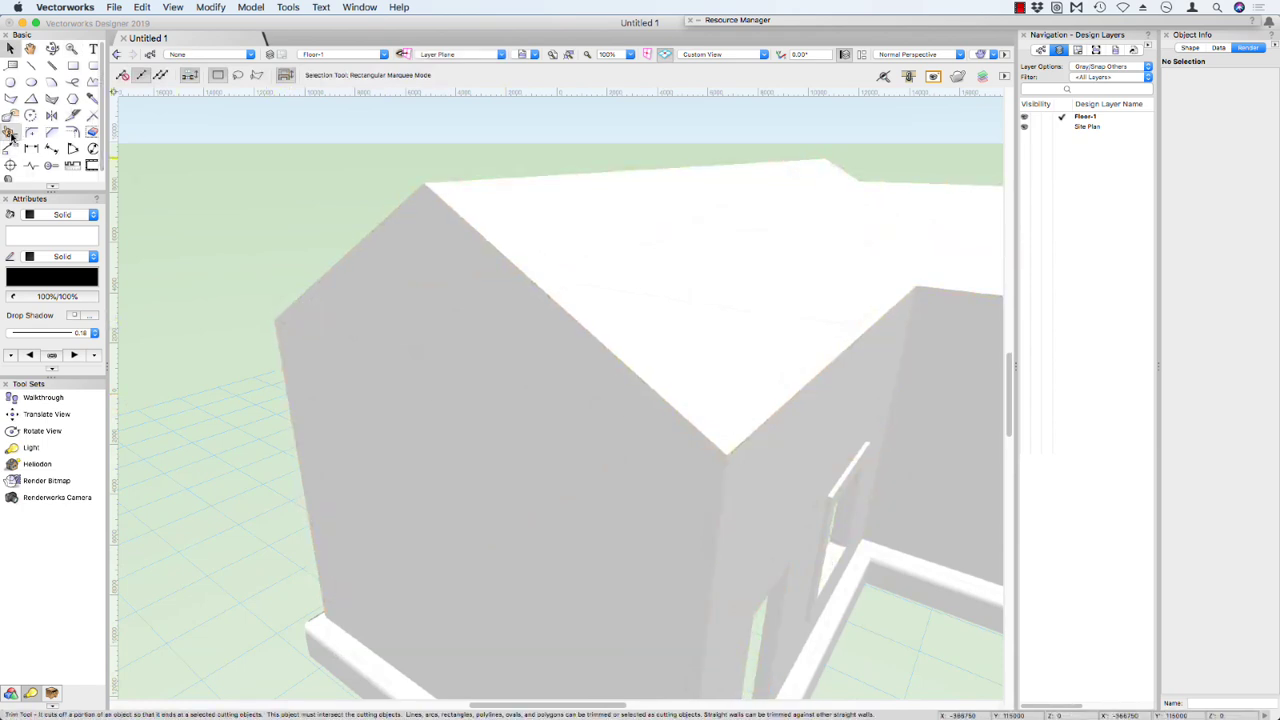
left_click(31, 65)
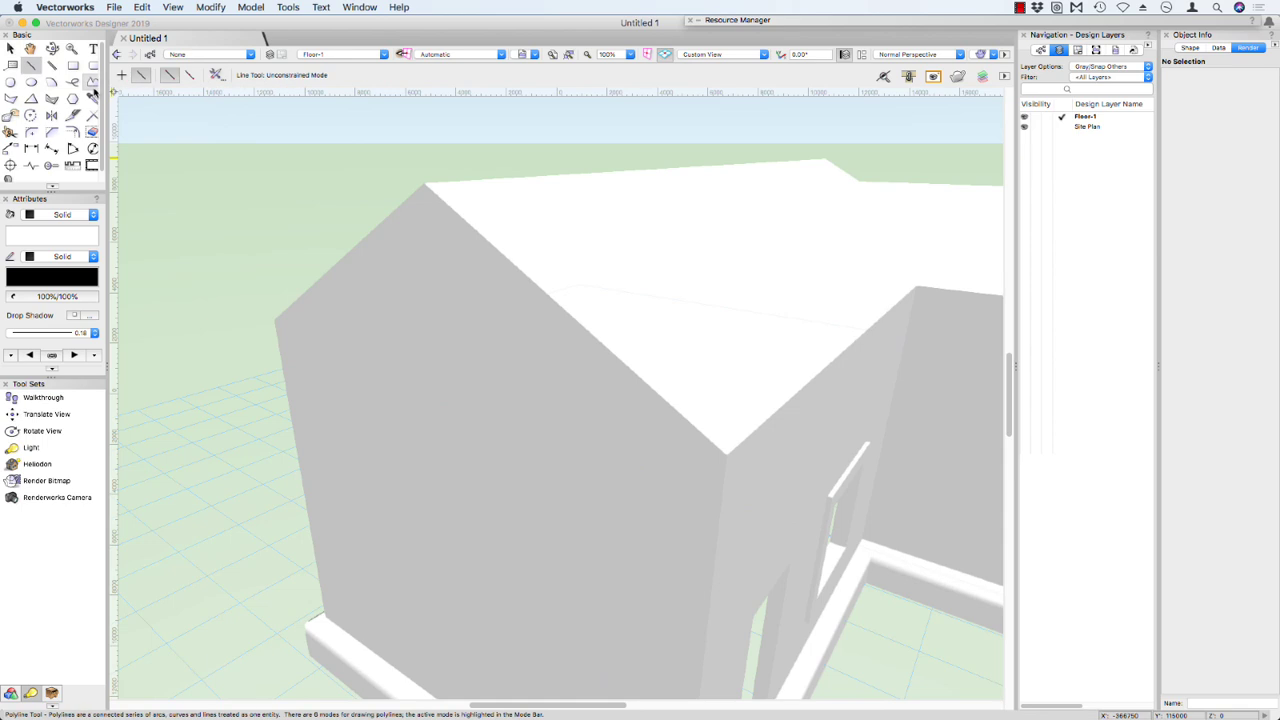
left_click(276, 321)
left_click(423, 185)
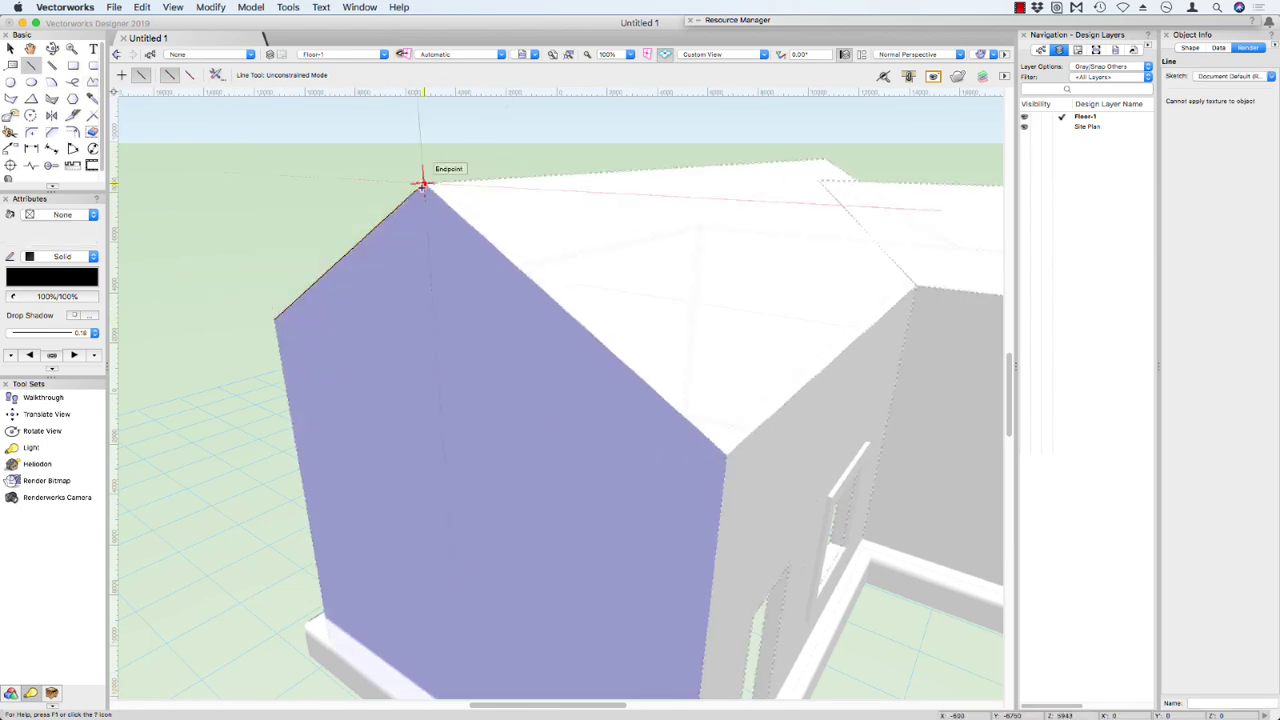
left_click(423, 185)
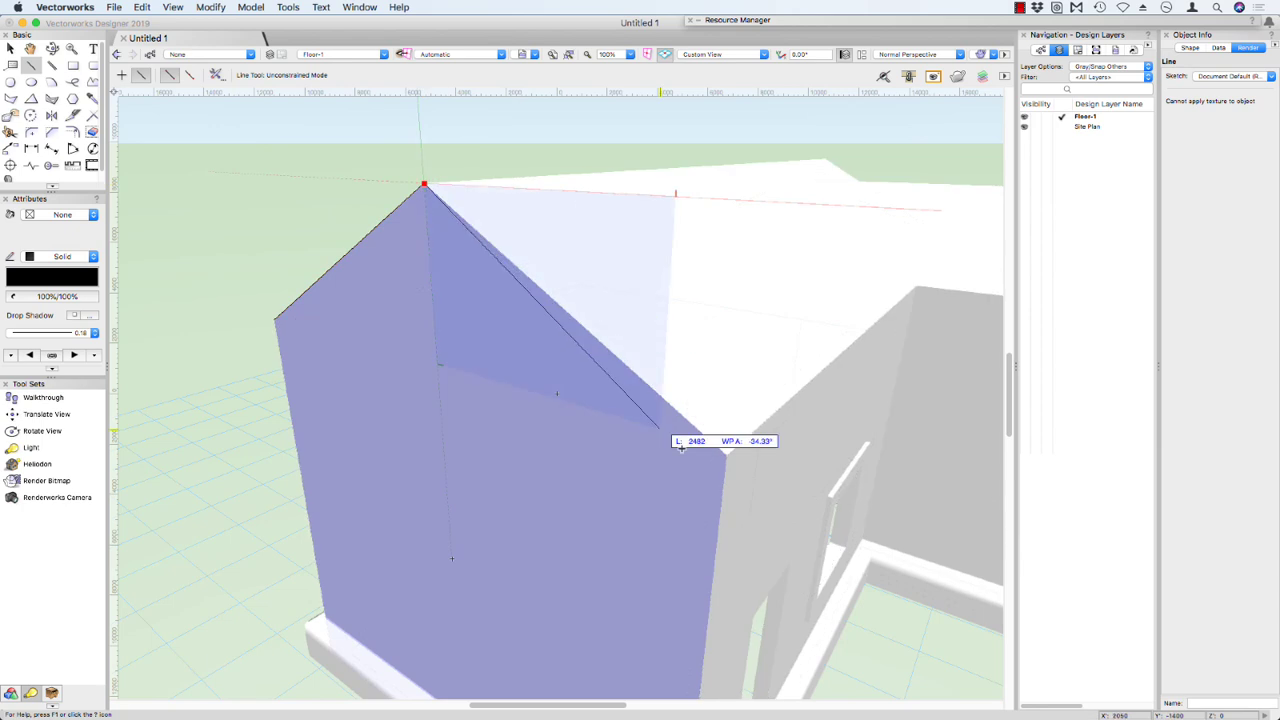
left_click(725, 455)
key("x")
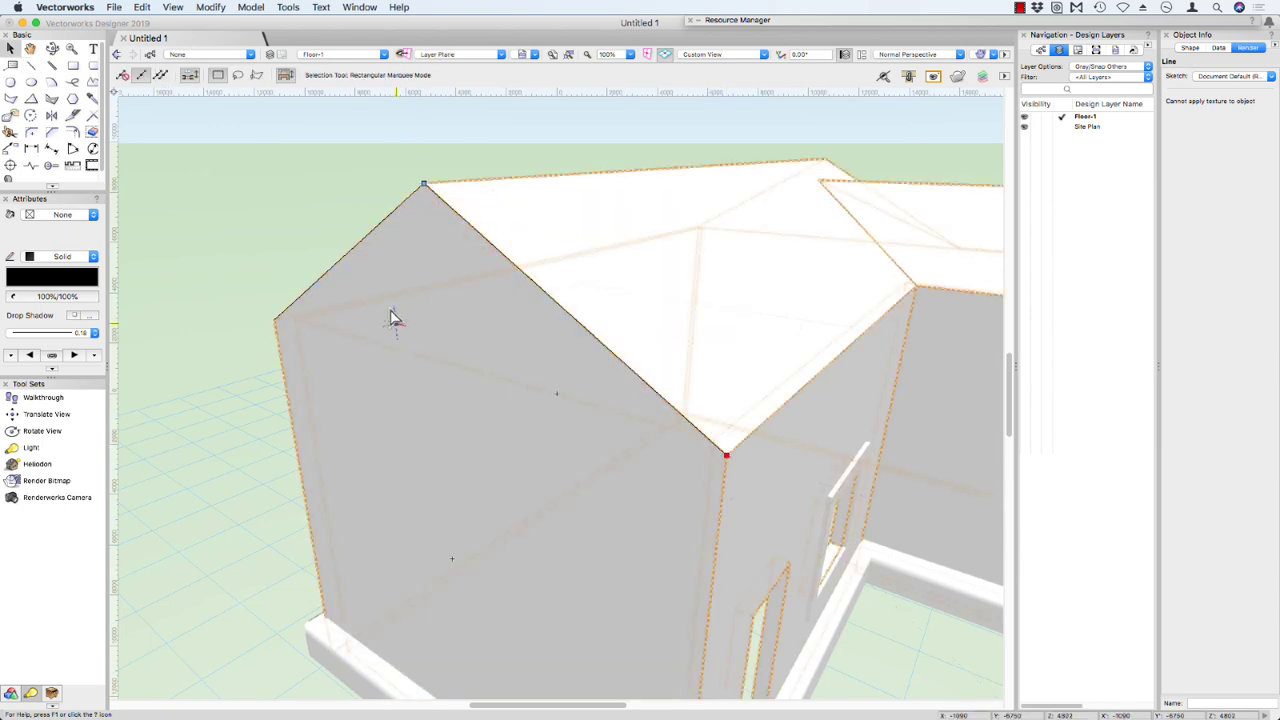
Step: Offset the gable slope line nearest the entrance by 200 into the gable face, moving the original line instead of duplicating it
left_click(393, 318, "shift")
left_click(74, 127)
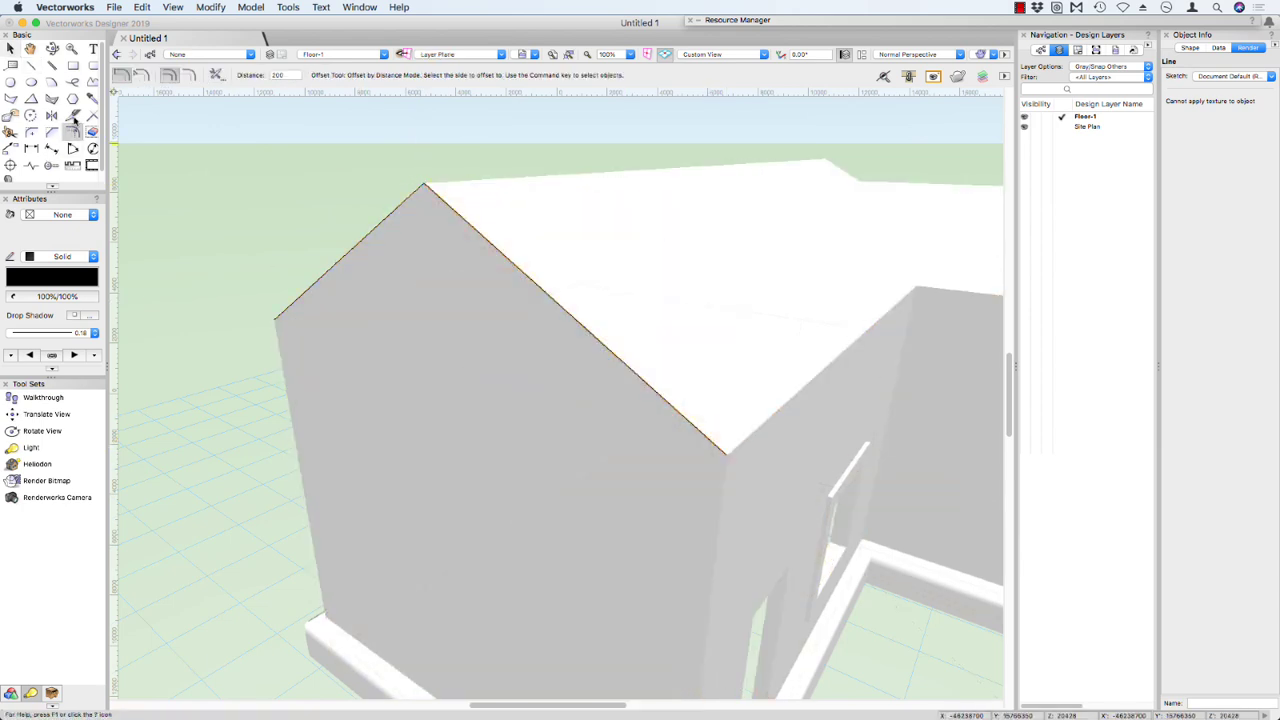
left_click(188, 76)
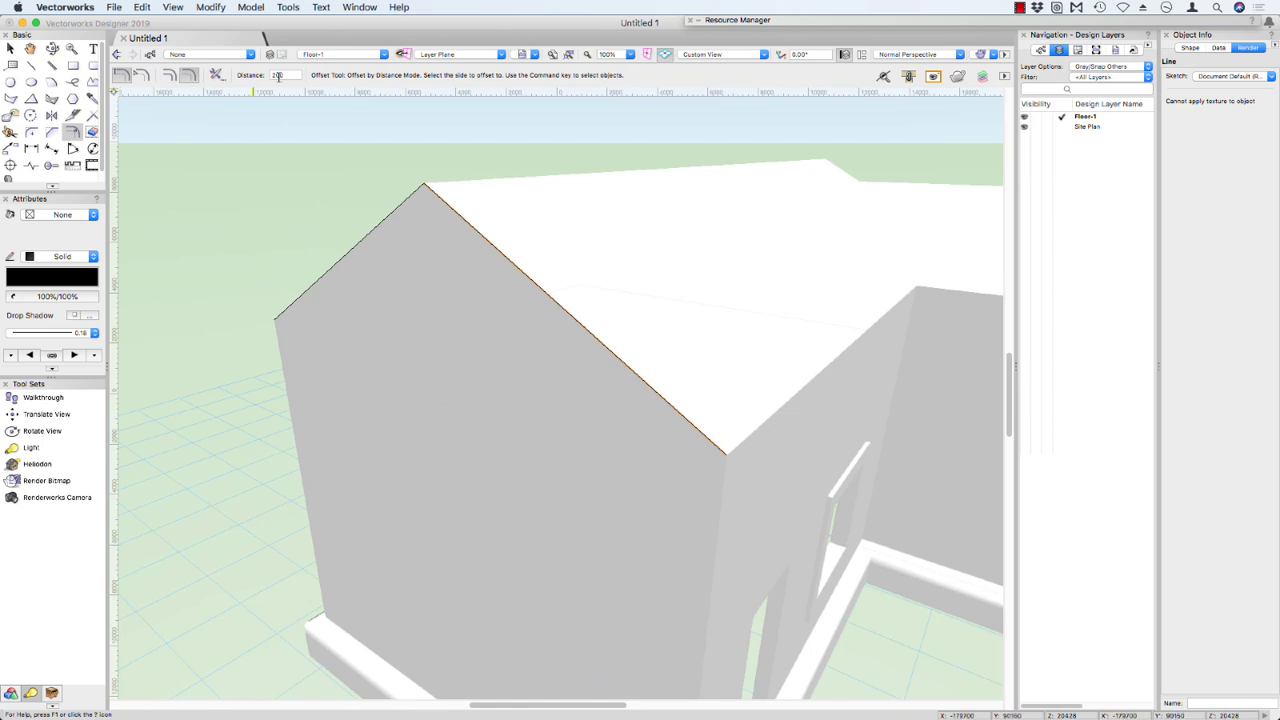
left_click(430, 320)
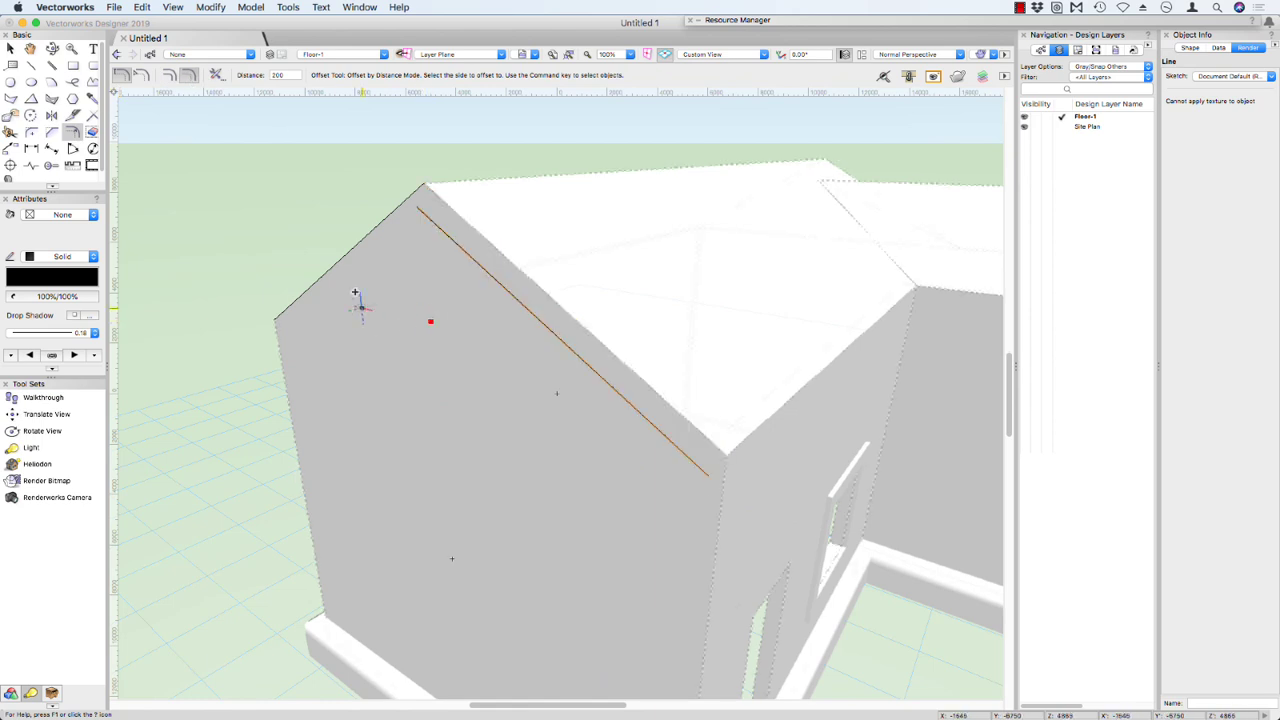
key("x")
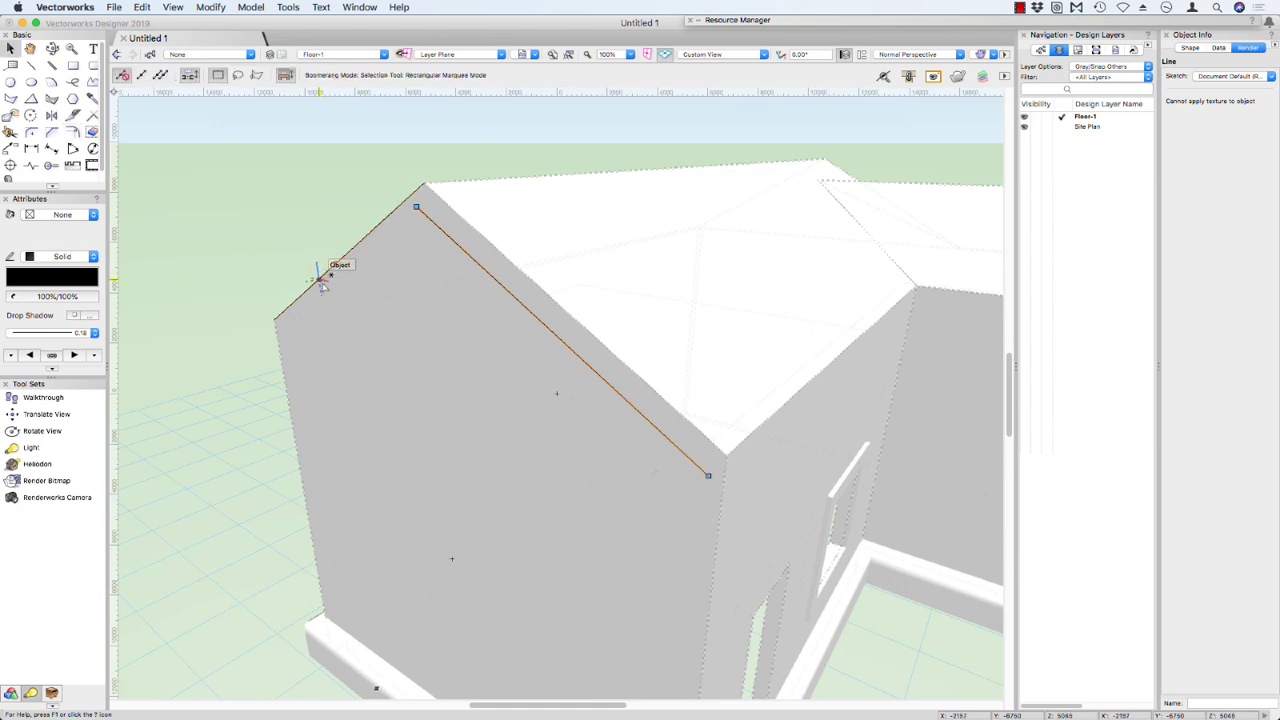
Step: Offset the gable slope line farthest from the entrance by 200 into the gable face, moving the original line
left_click(365, 316)
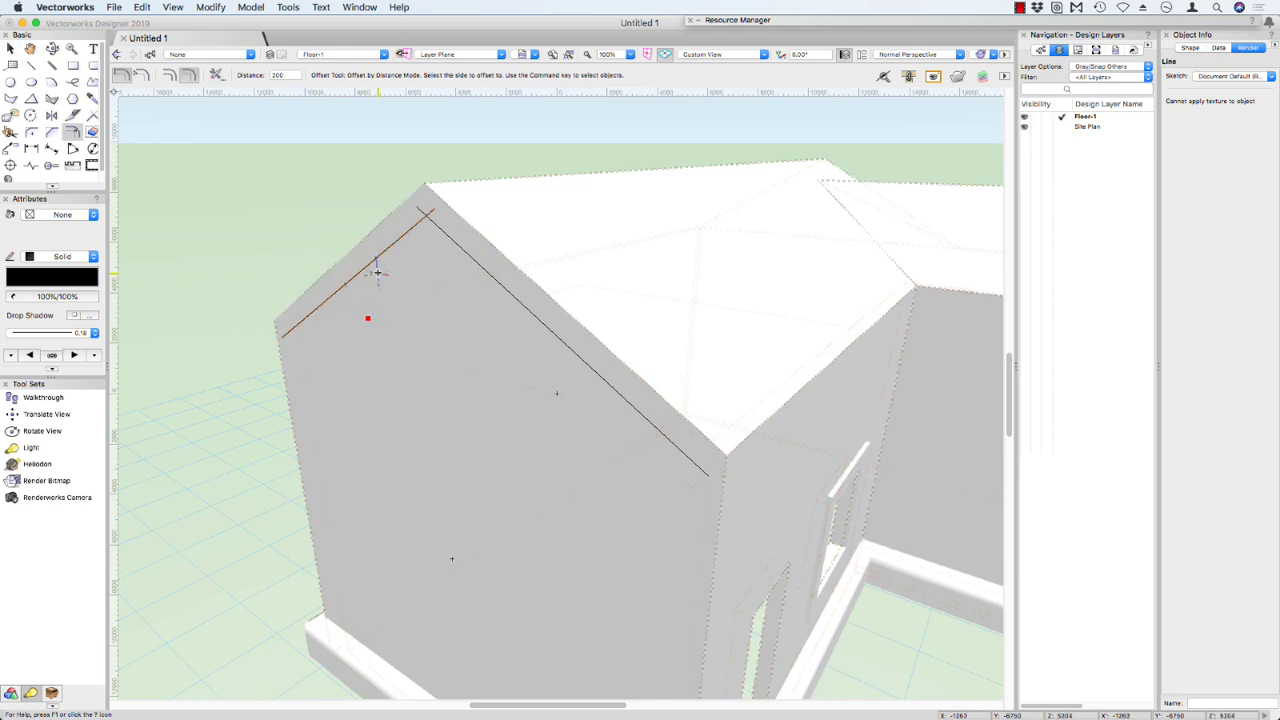
left_click(378, 270)
key("x")
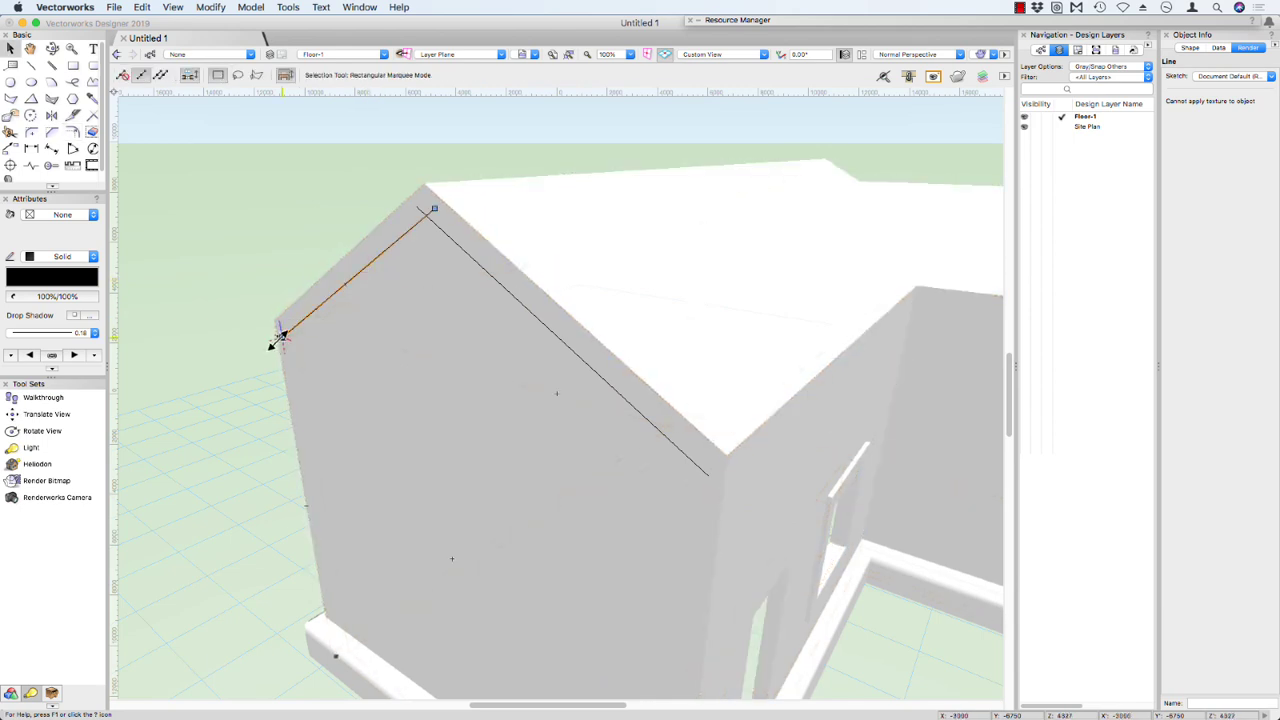
Step: Stretch the lower ends of both offset slope lines slightly beyond the gable wall's outer corners
left_click_drag(280, 335, 257, 358)
left_click(704, 474)
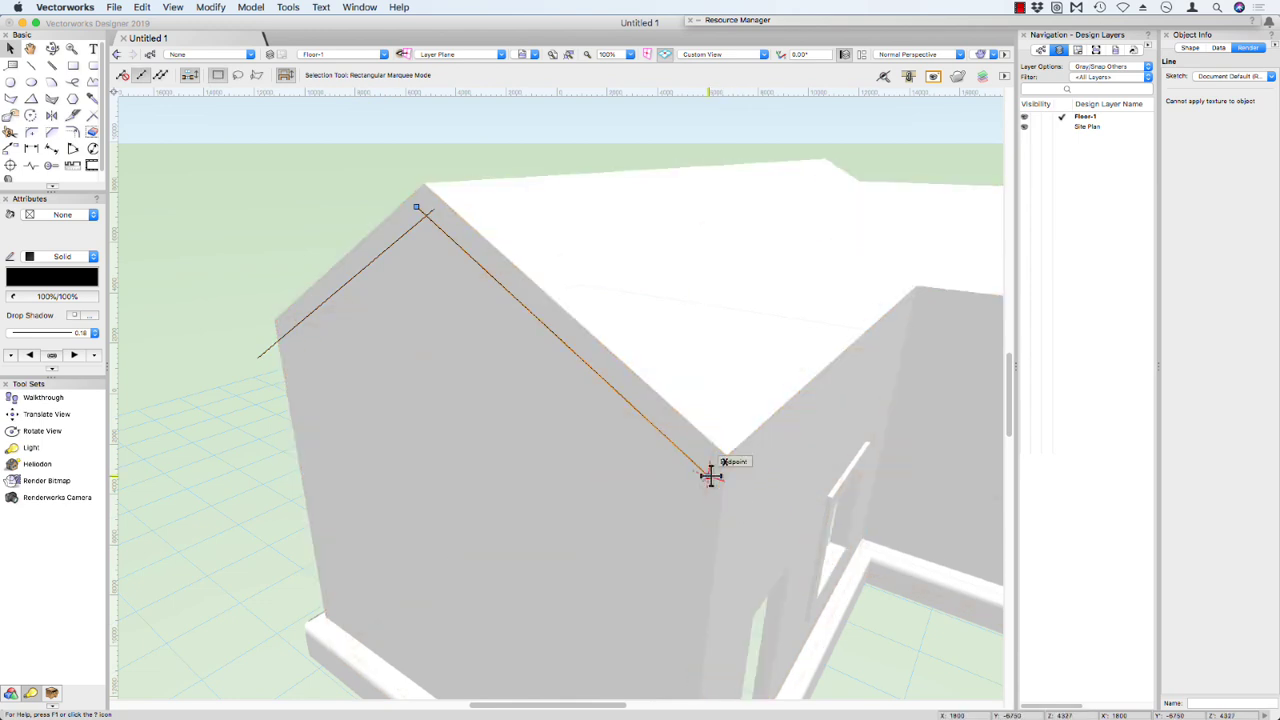
left_click_drag(704, 474, 739, 504)
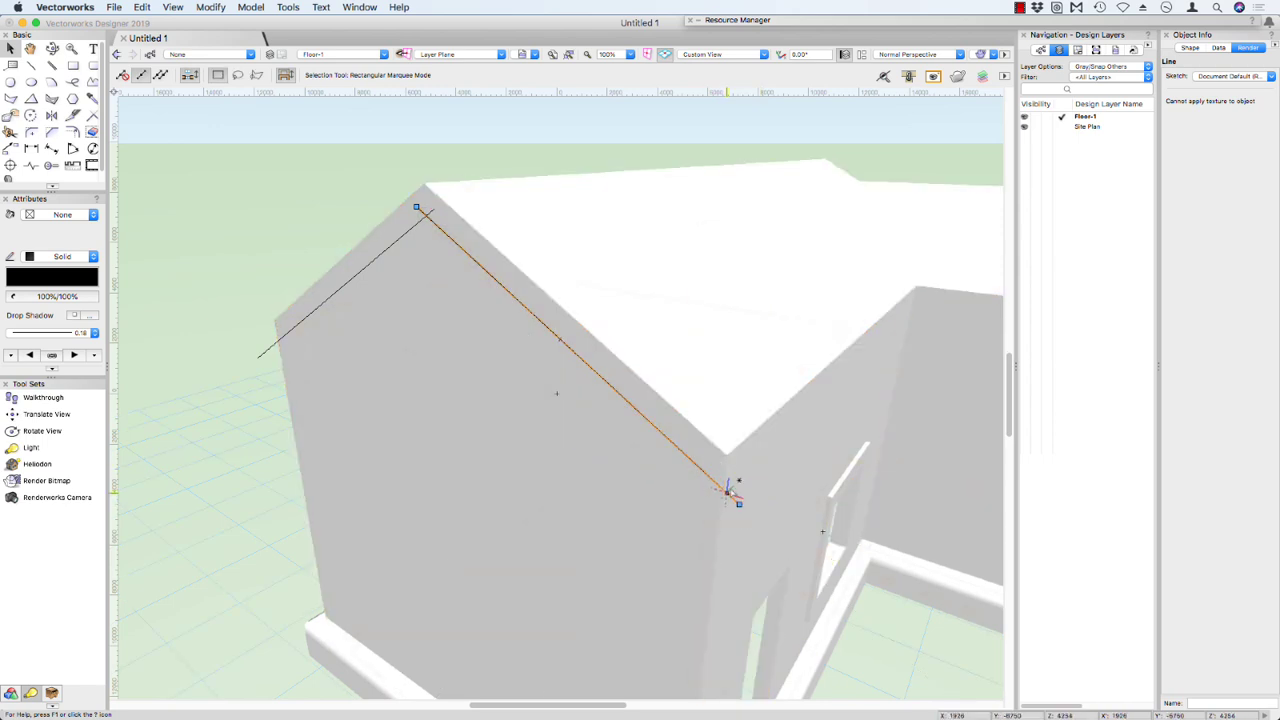
Step: Join the two offset slope lines at the ridge and compose them into a single polygon
left_click(381, 249, "shift")
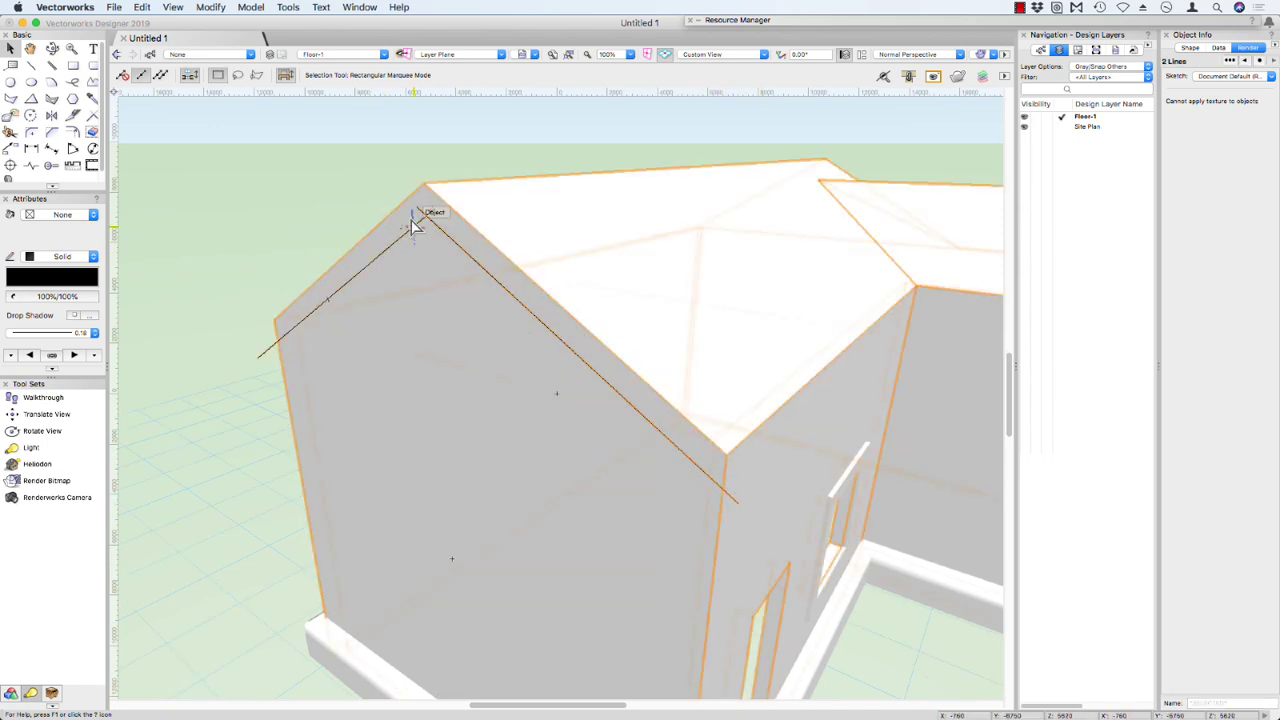
left_click(211, 7)
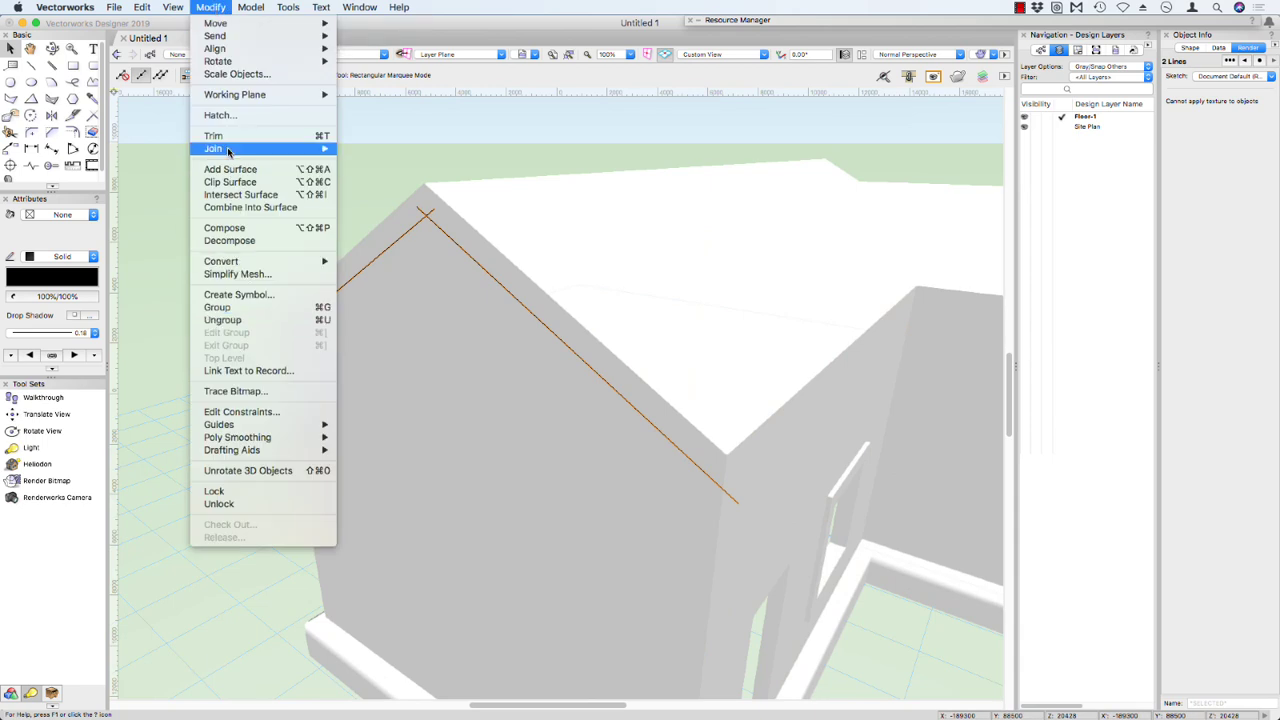
mouse_move(228, 150)
left_click(359, 149)
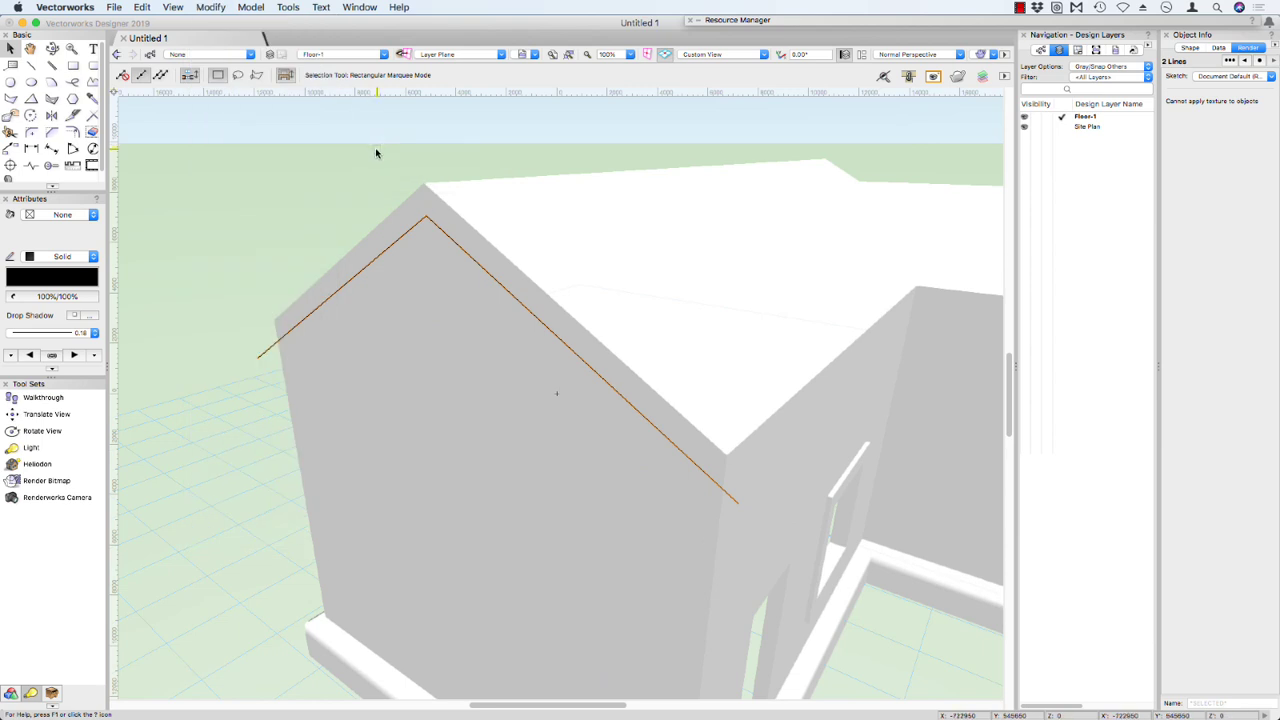
left_click(212, 8)
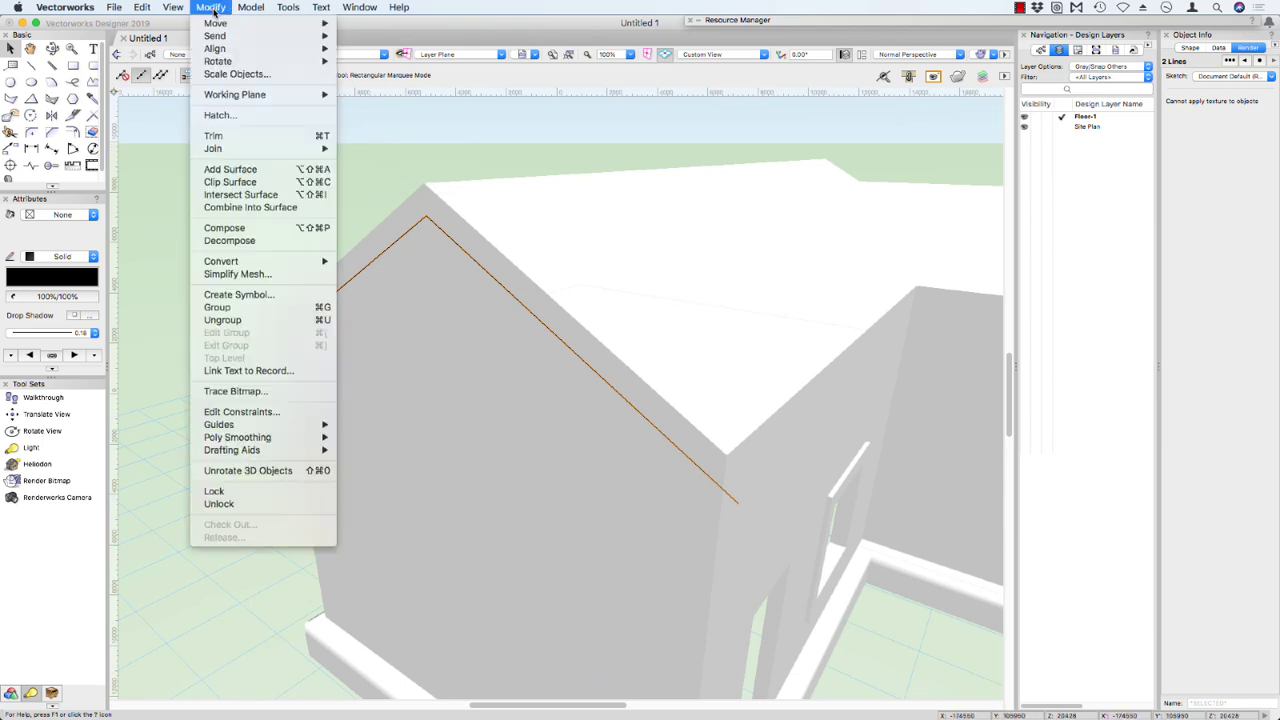
left_click(232, 228)
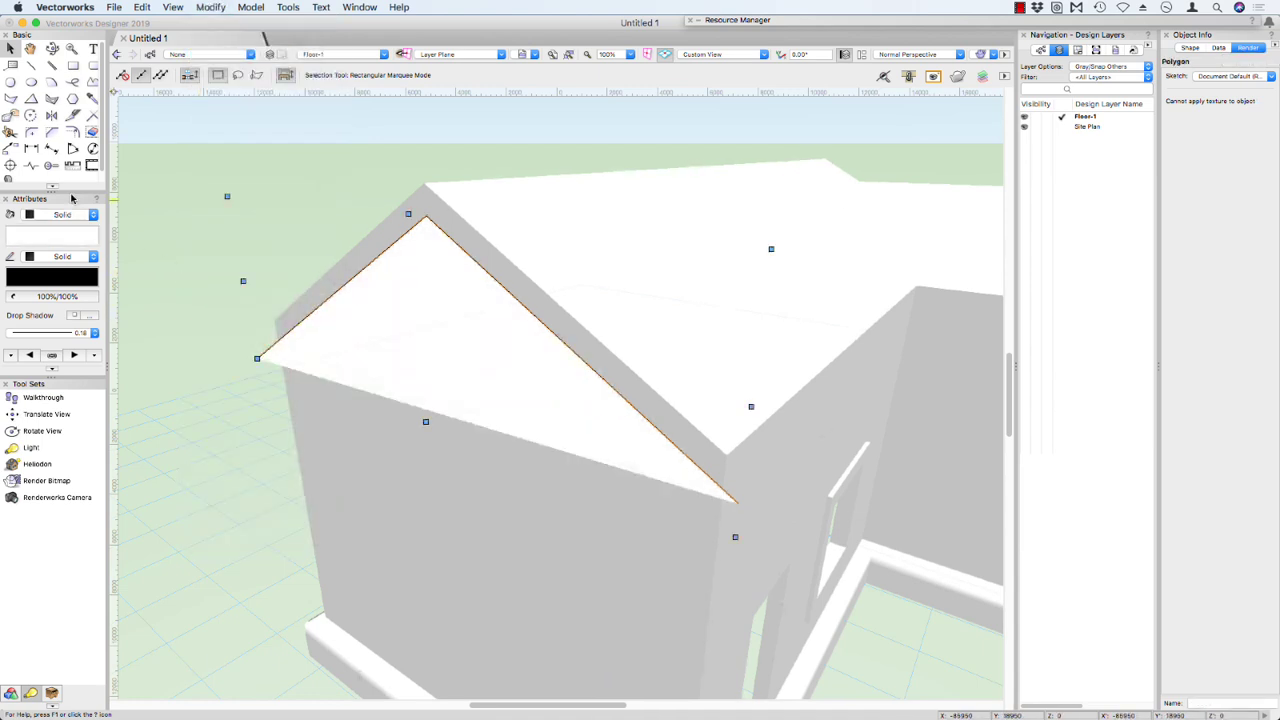
Step: Using Push/Pull in Sub-Face mode with the polygon, extrude the strip along the gable's sloping edges outward as a roof overhang
left_click(12, 693)
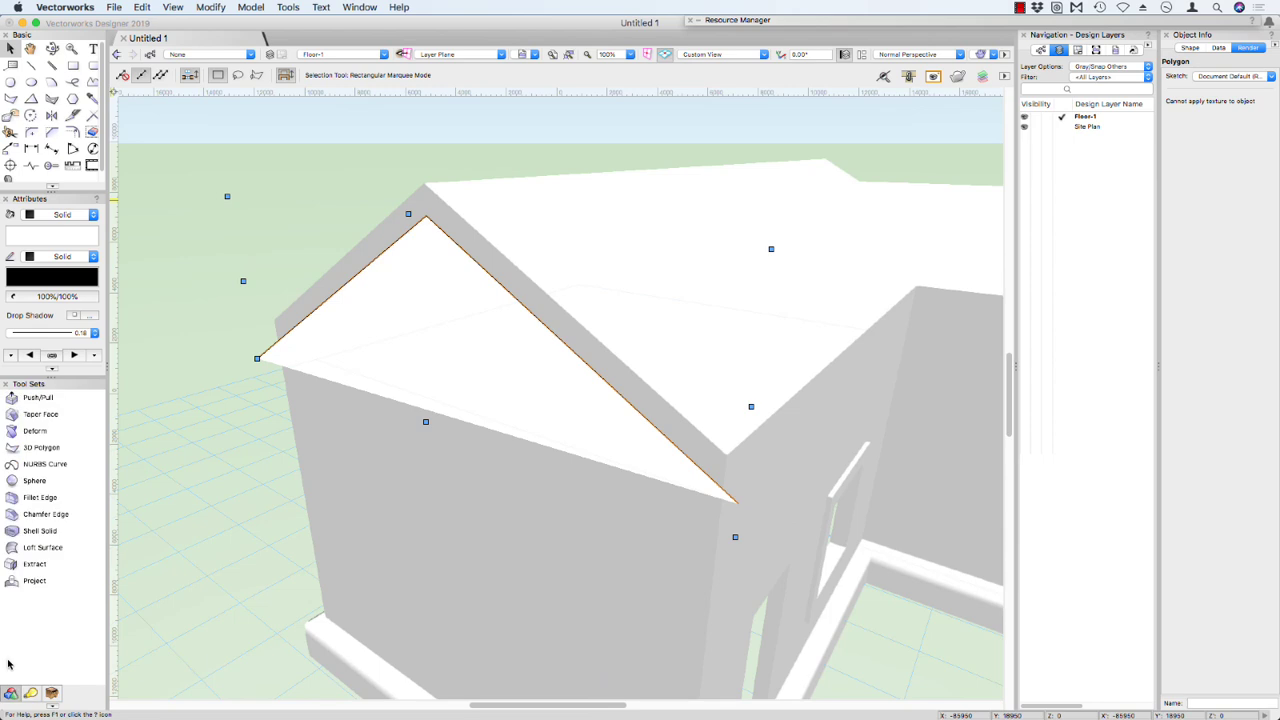
left_click(26, 396)
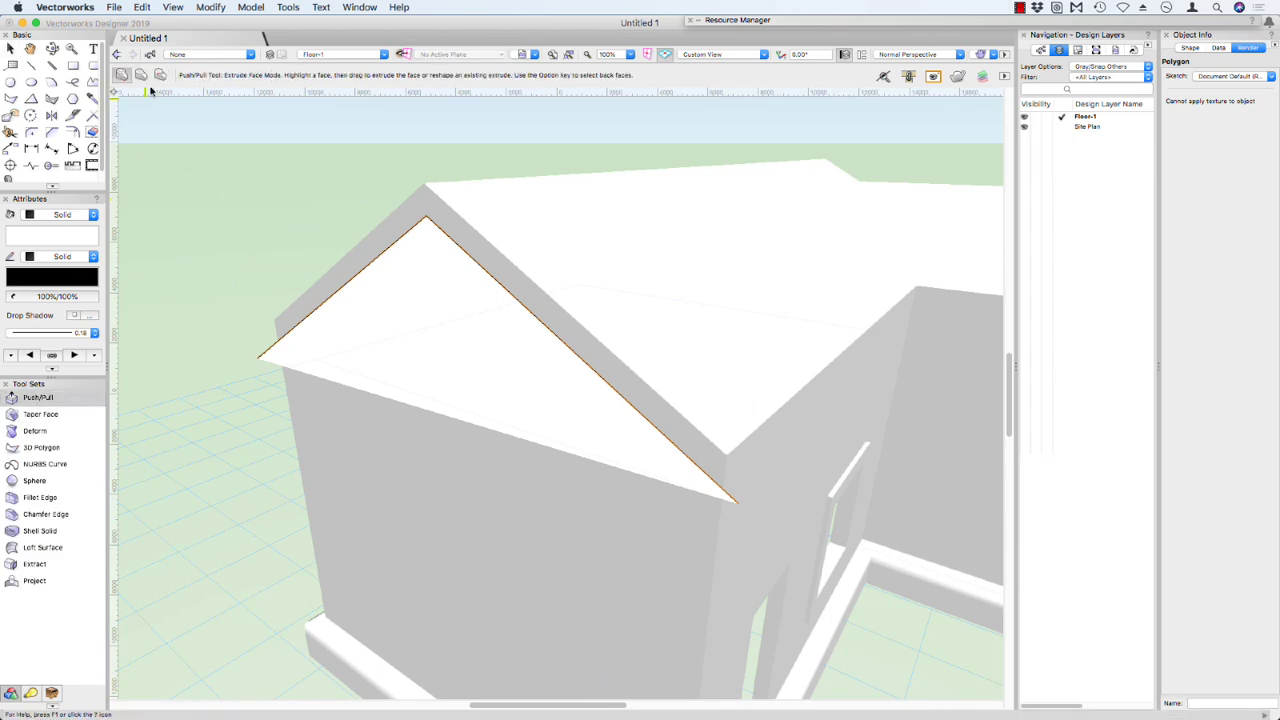
left_click(160, 75)
left_click(379, 339)
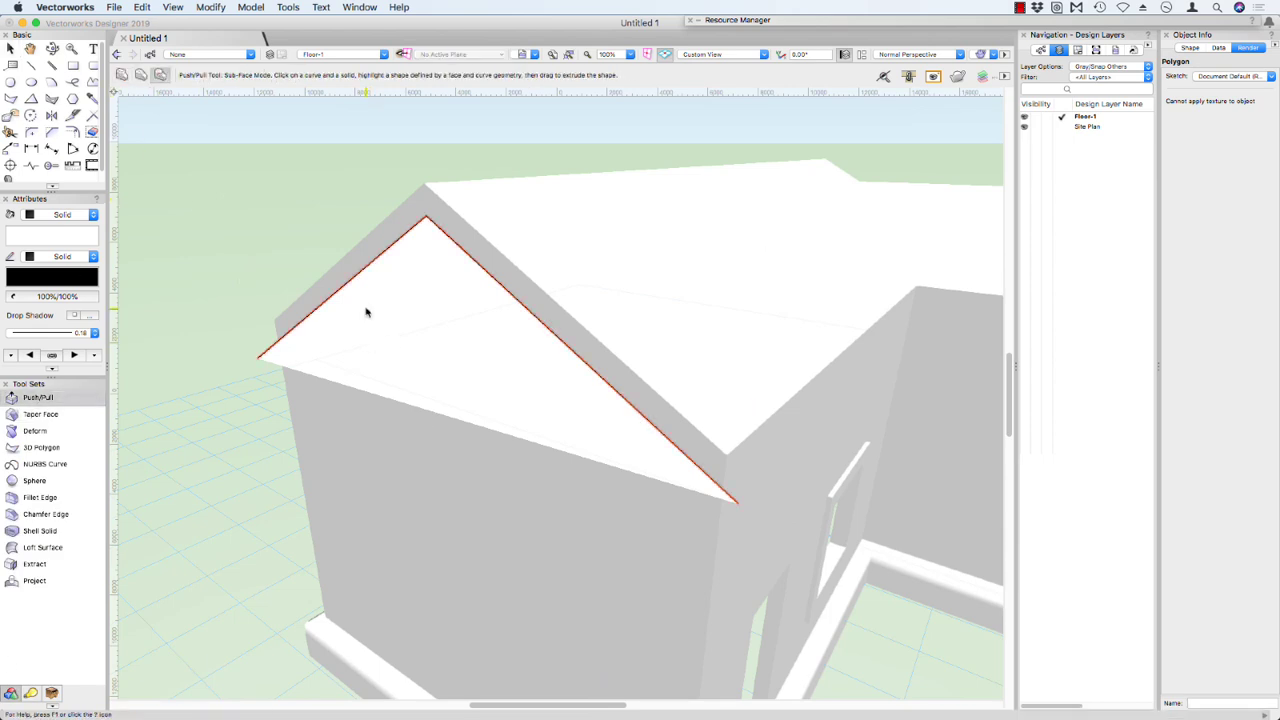
left_click(360, 262)
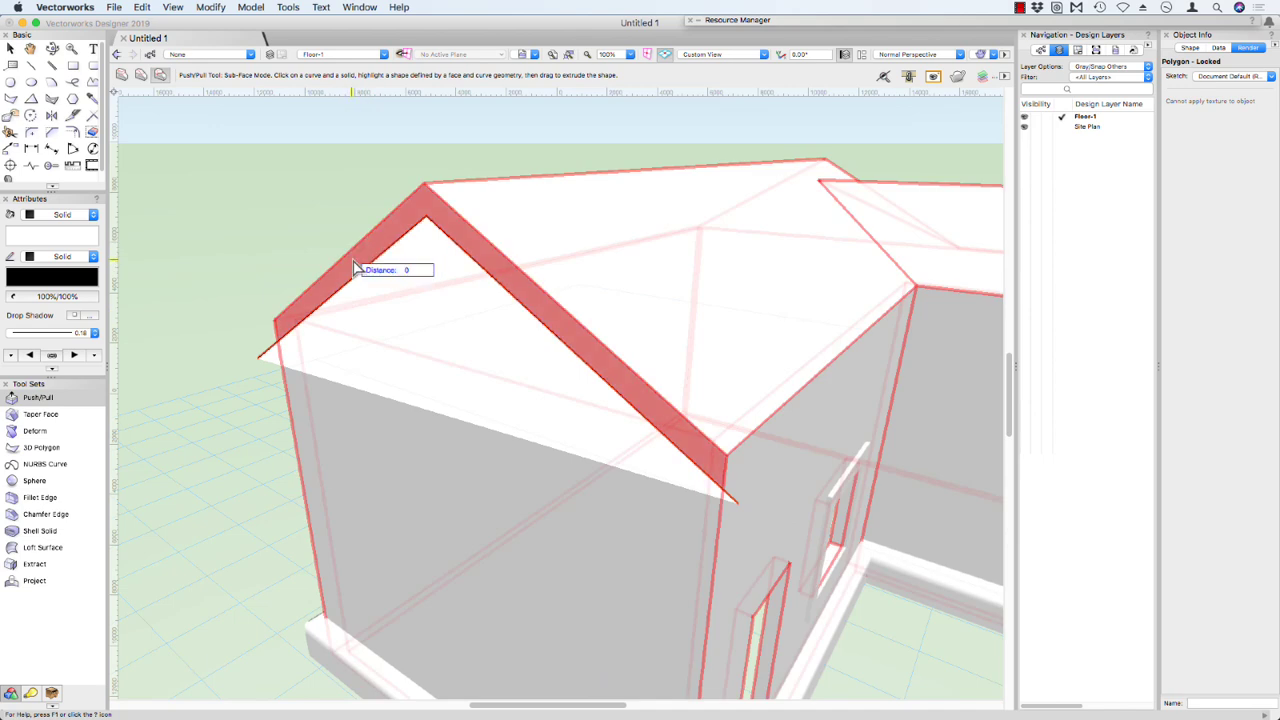
left_click(343, 271)
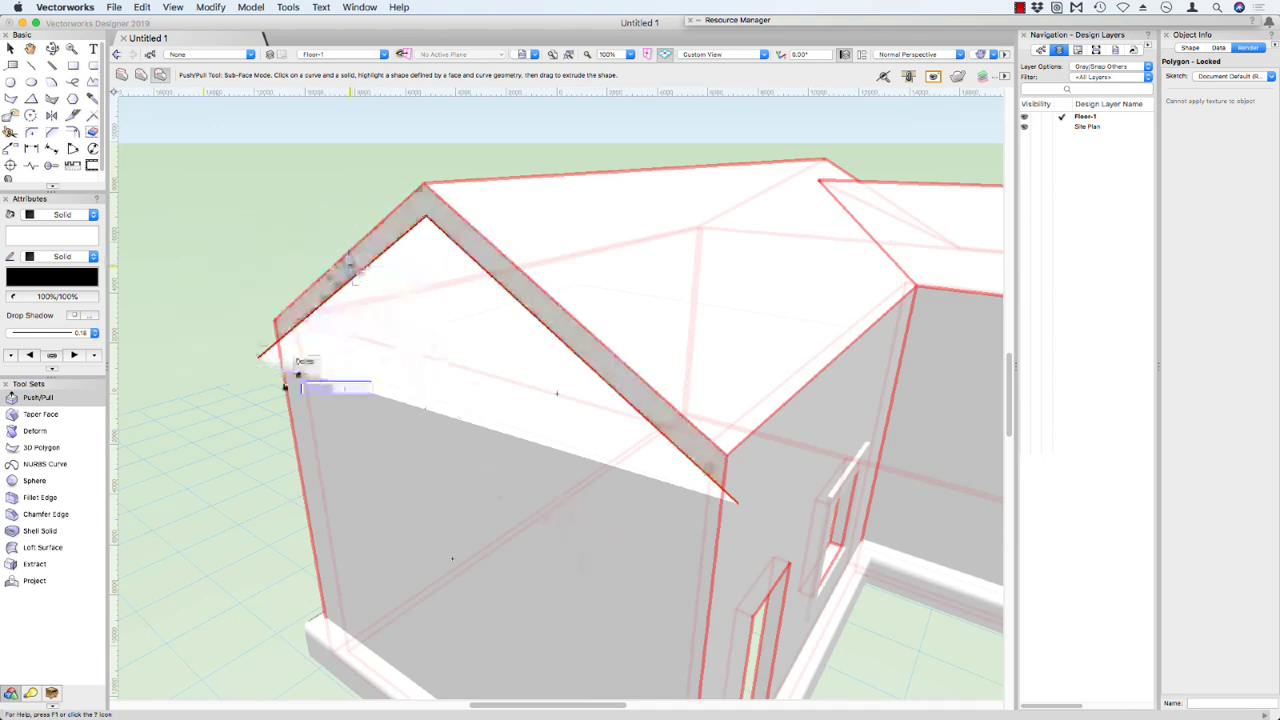
key("Tab")
type("6")
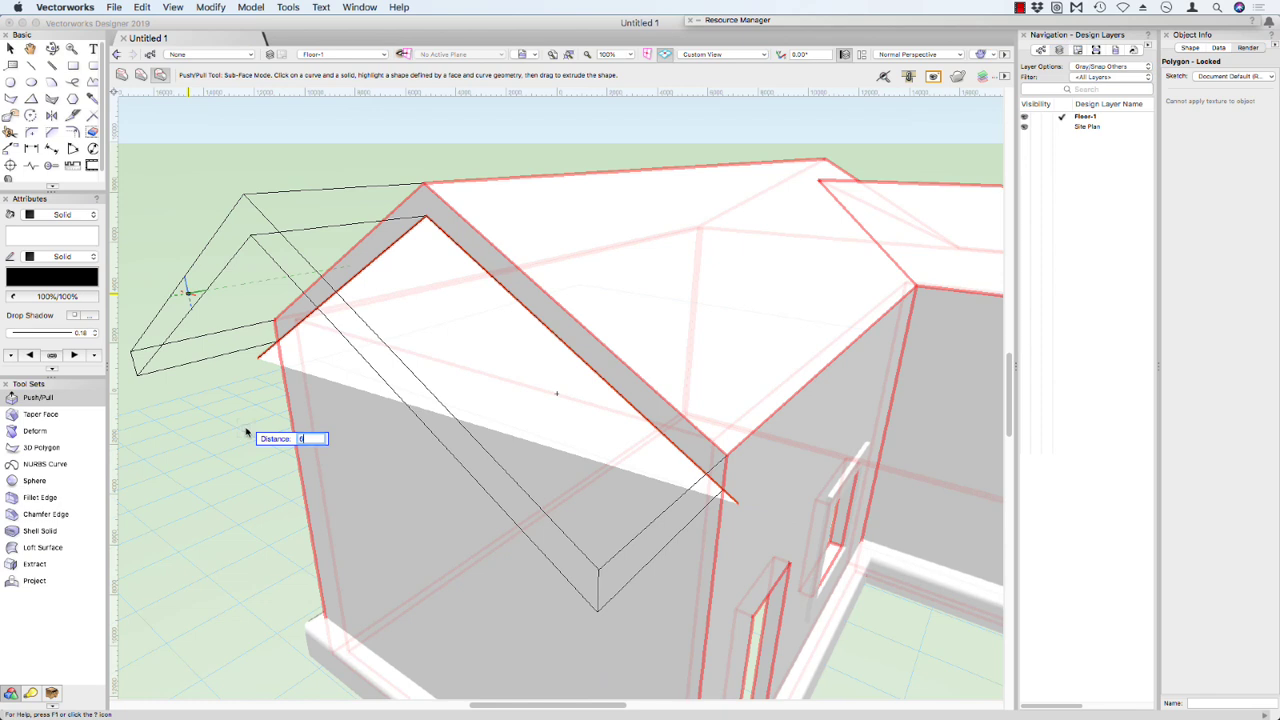
key("Return")
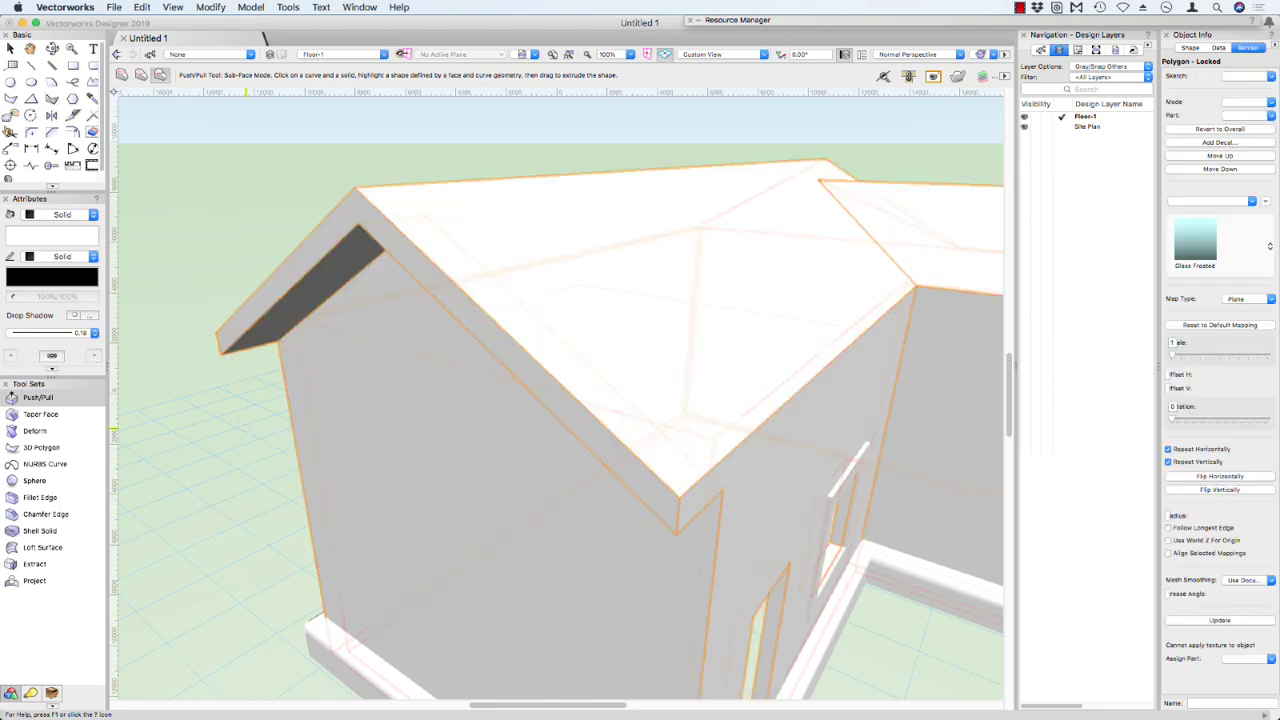
key("x")
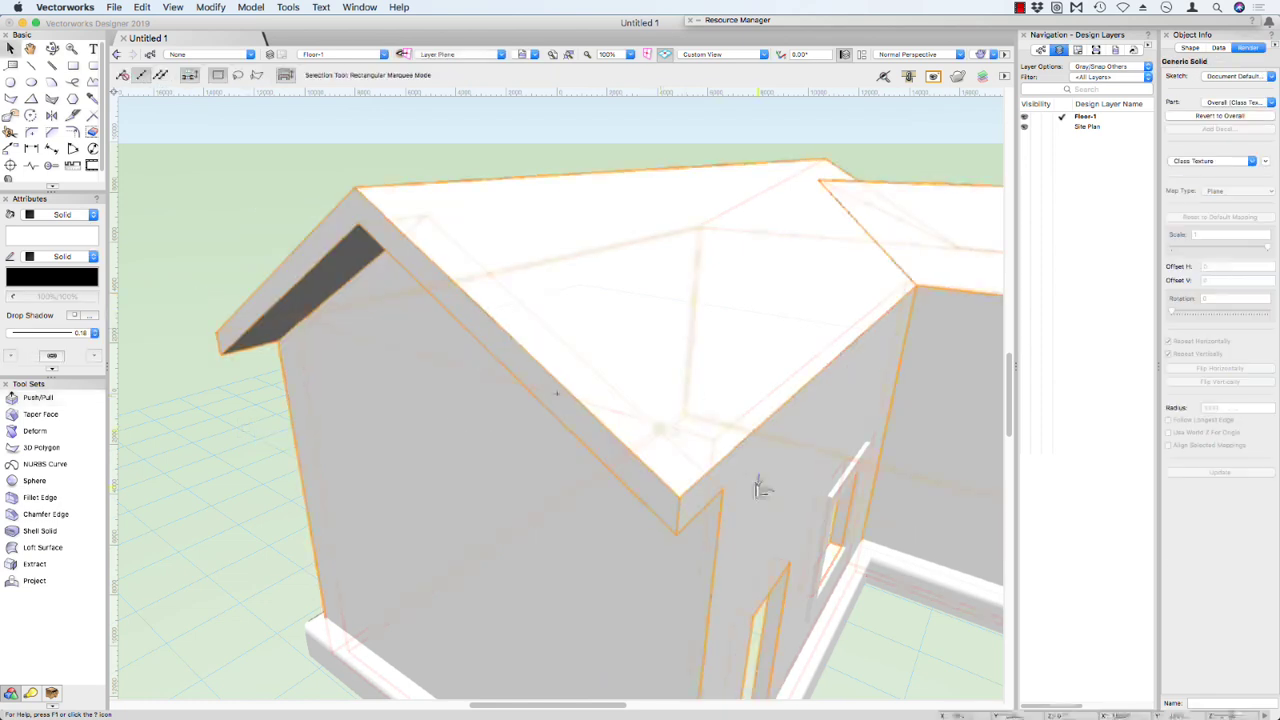
Step: Undo the roof overhang extrusion and delete the triangular polygon from the gable face
key("space")
left_click_drag(760, 487, 405, 255)
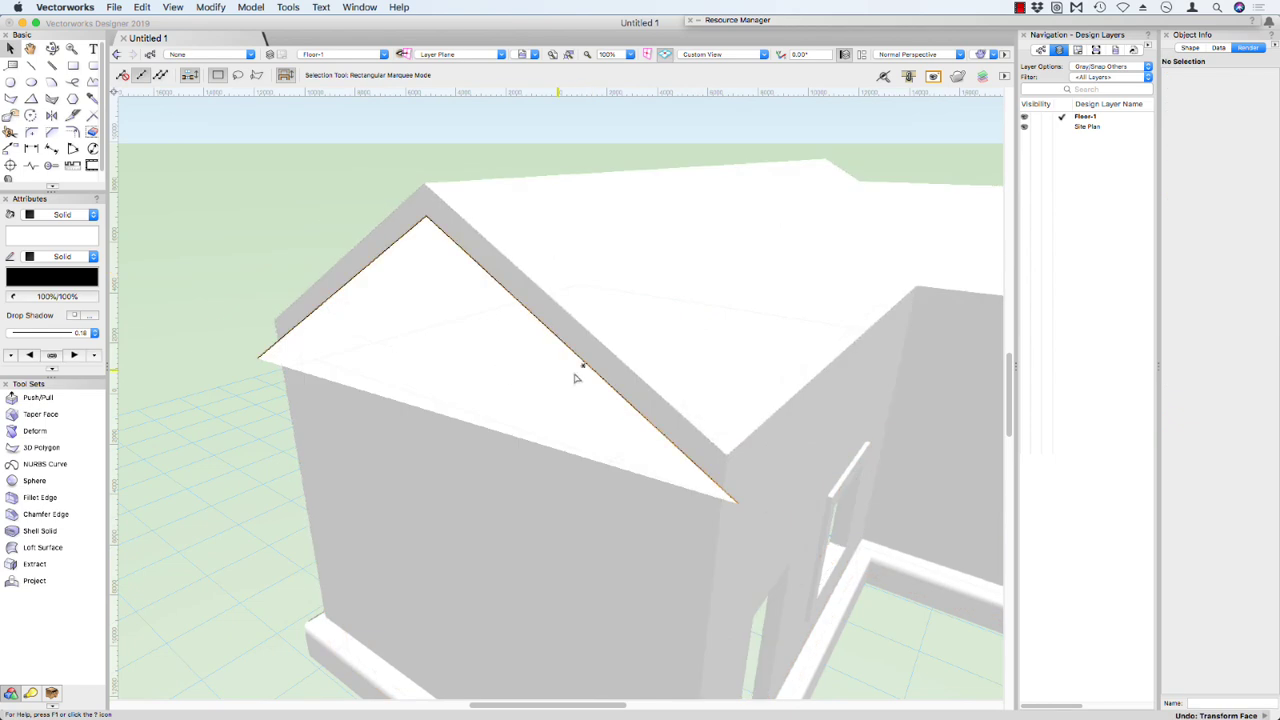
left_click(590, 399)
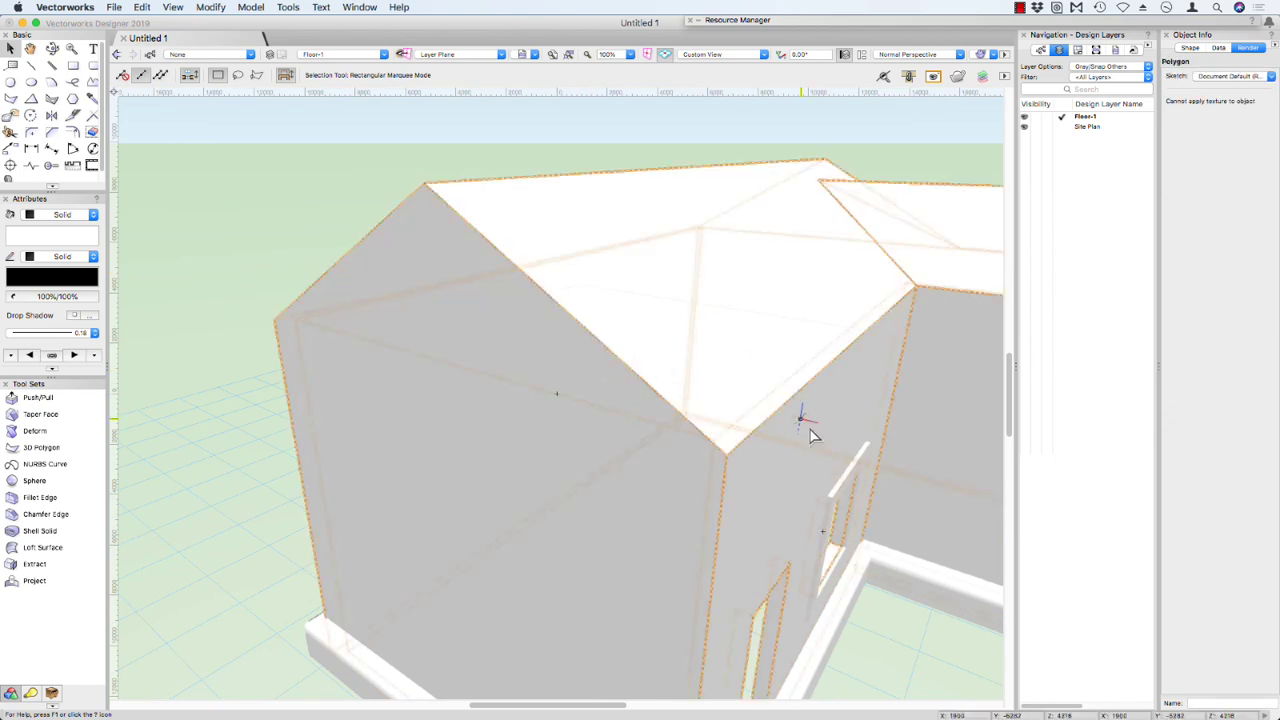
key("Delete")
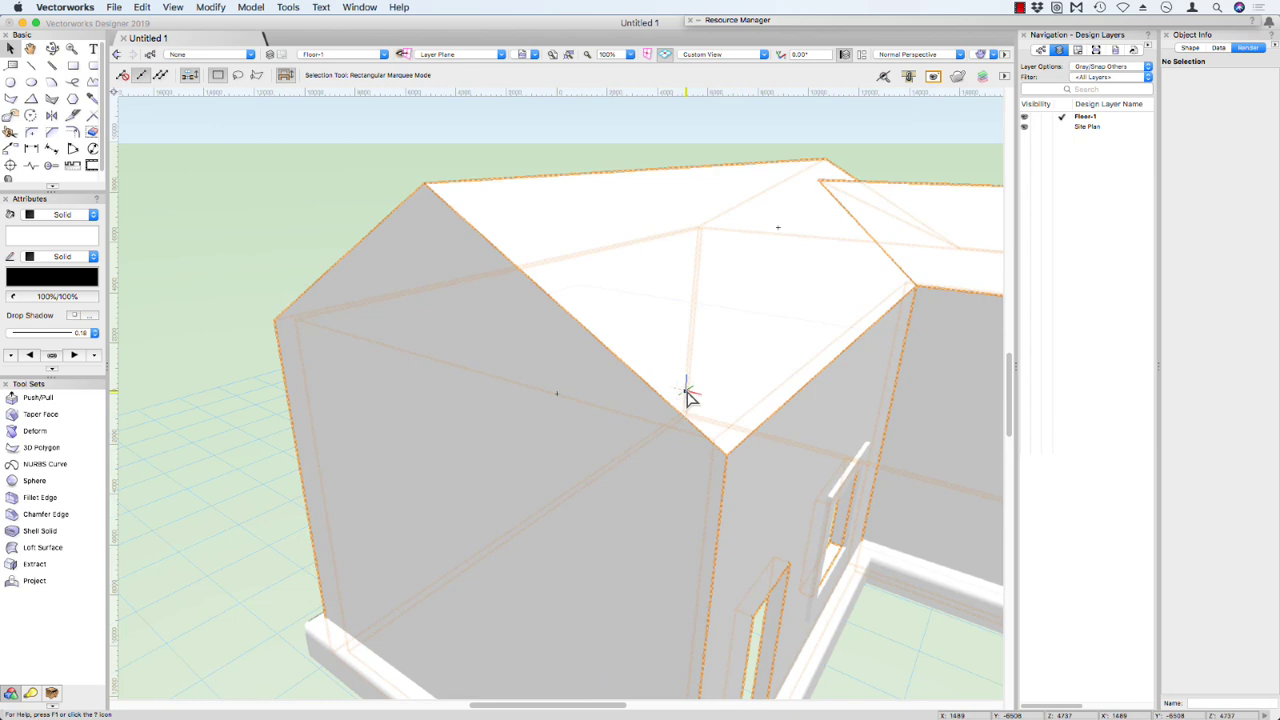
Step: Extract the four sloping roof faces of the L-shaped building as NURBS surfaces, using the Extract tool in Extract Surface mode
middle_click_drag(597, 251, 314, 389)
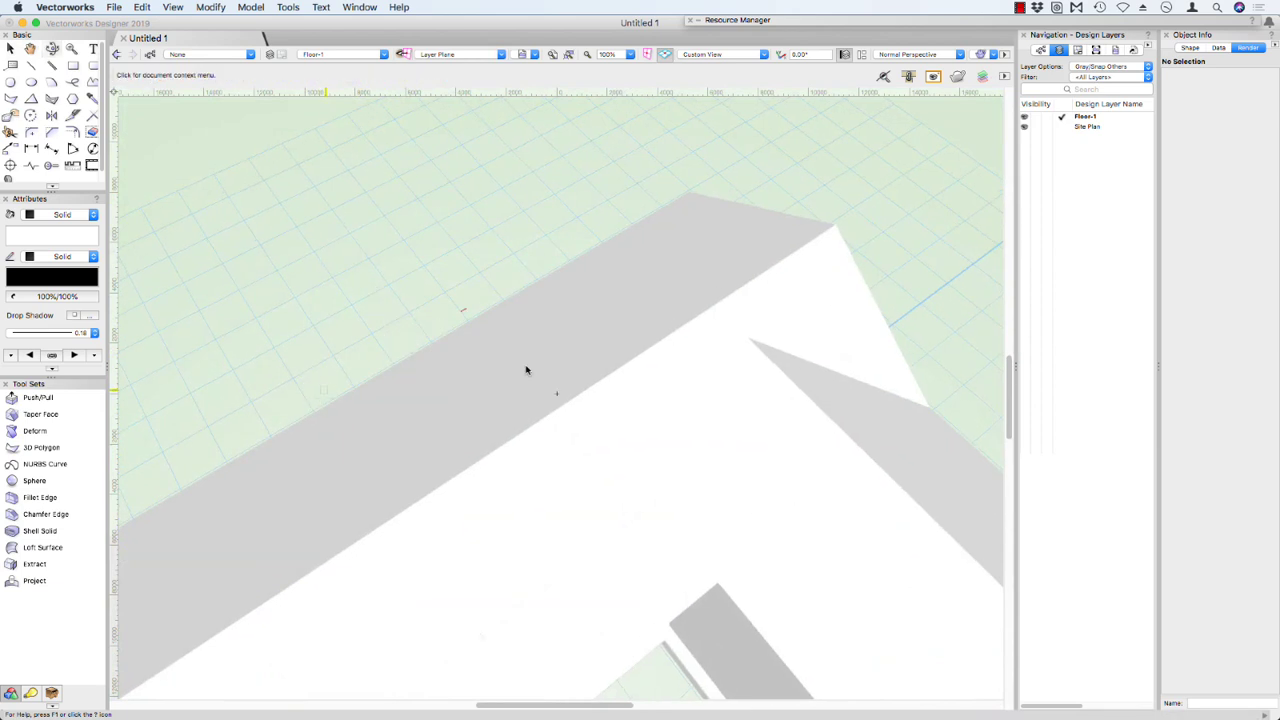
scroll(551, 368, "down", 3)
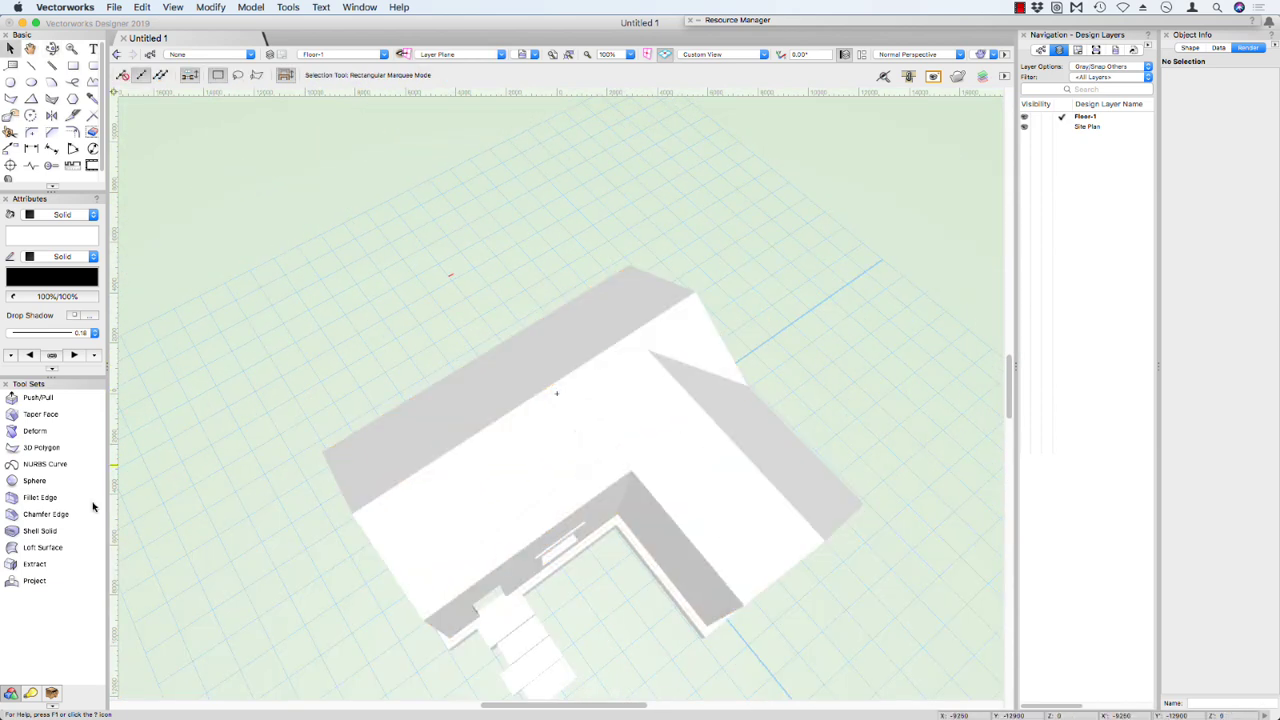
left_click(38, 566)
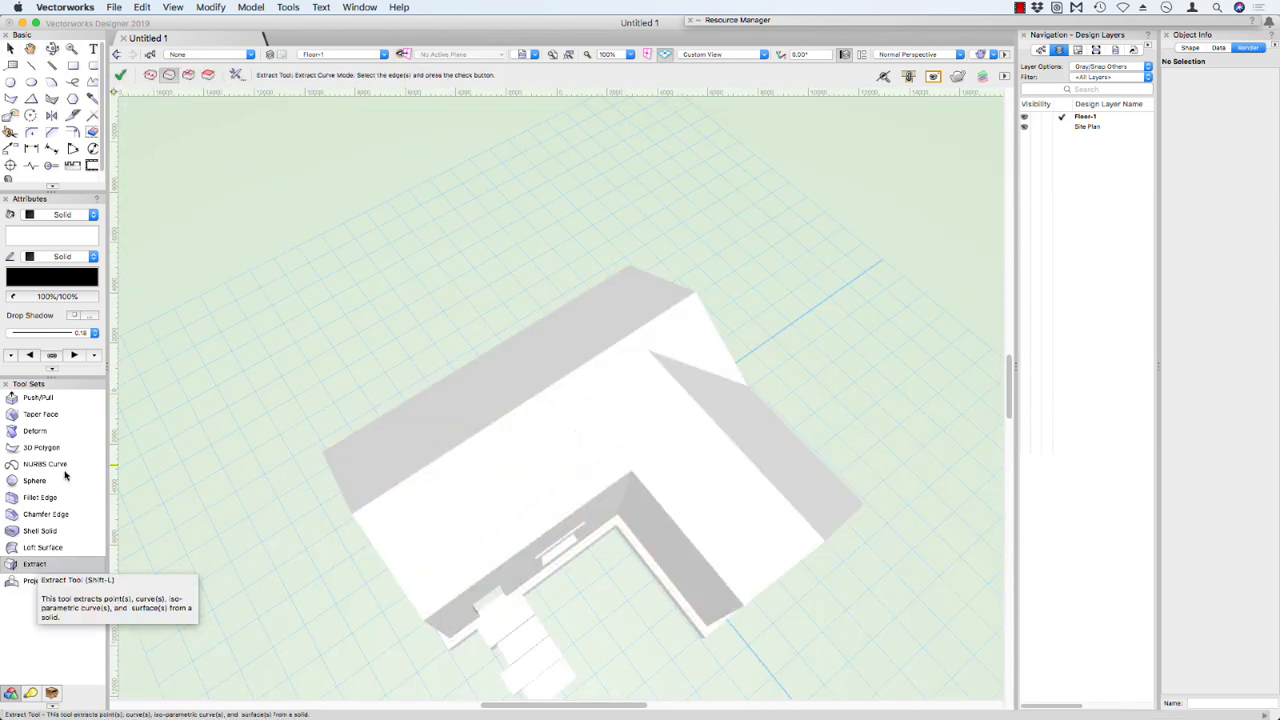
left_click(207, 75)
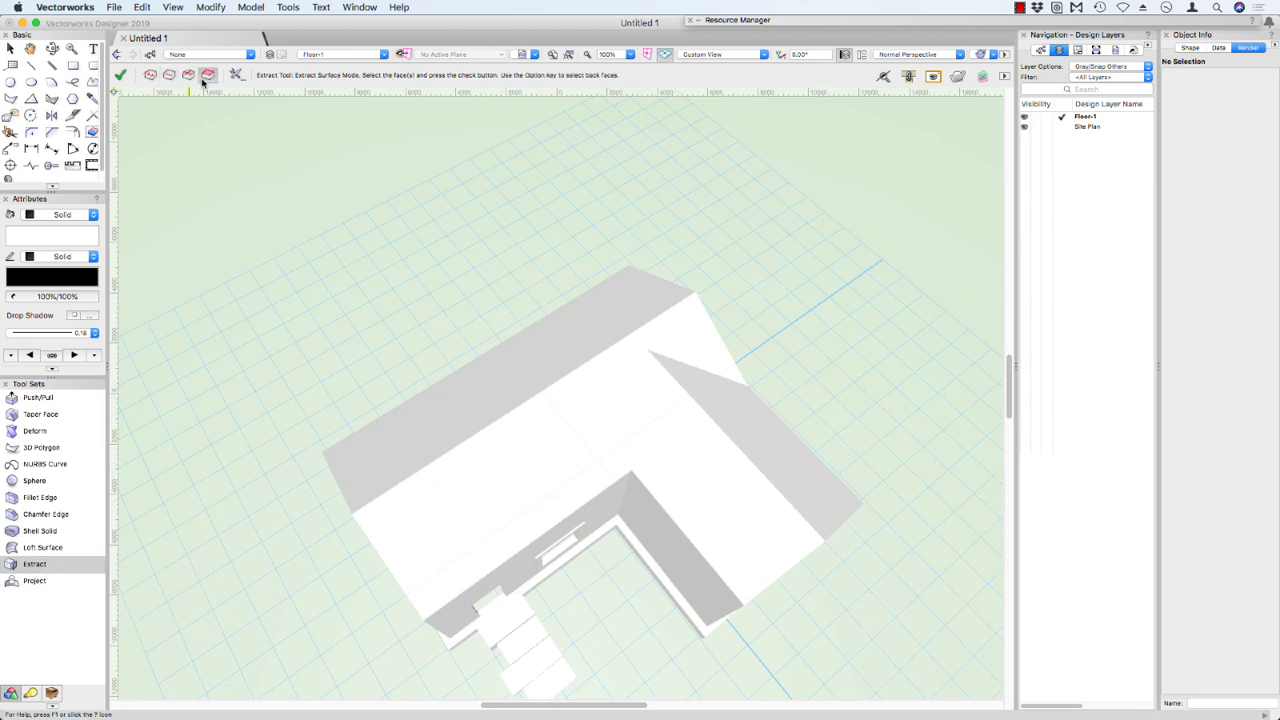
left_click(236, 75)
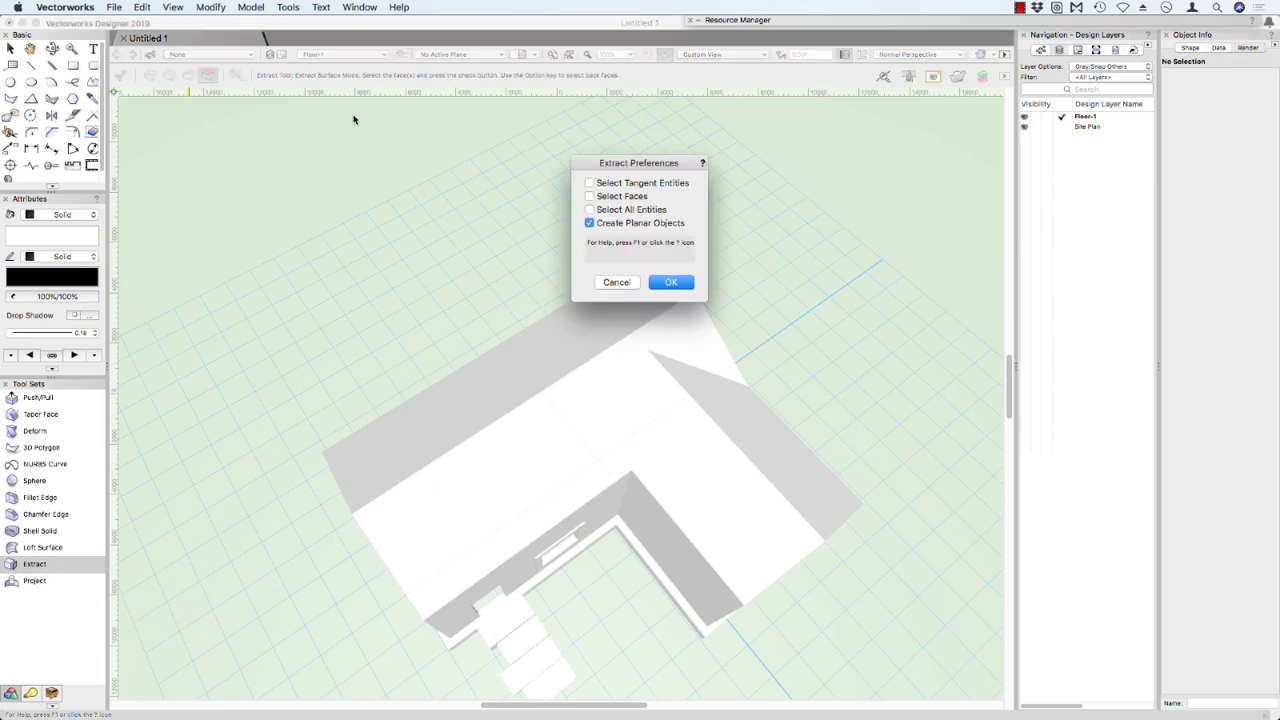
left_click(668, 283)
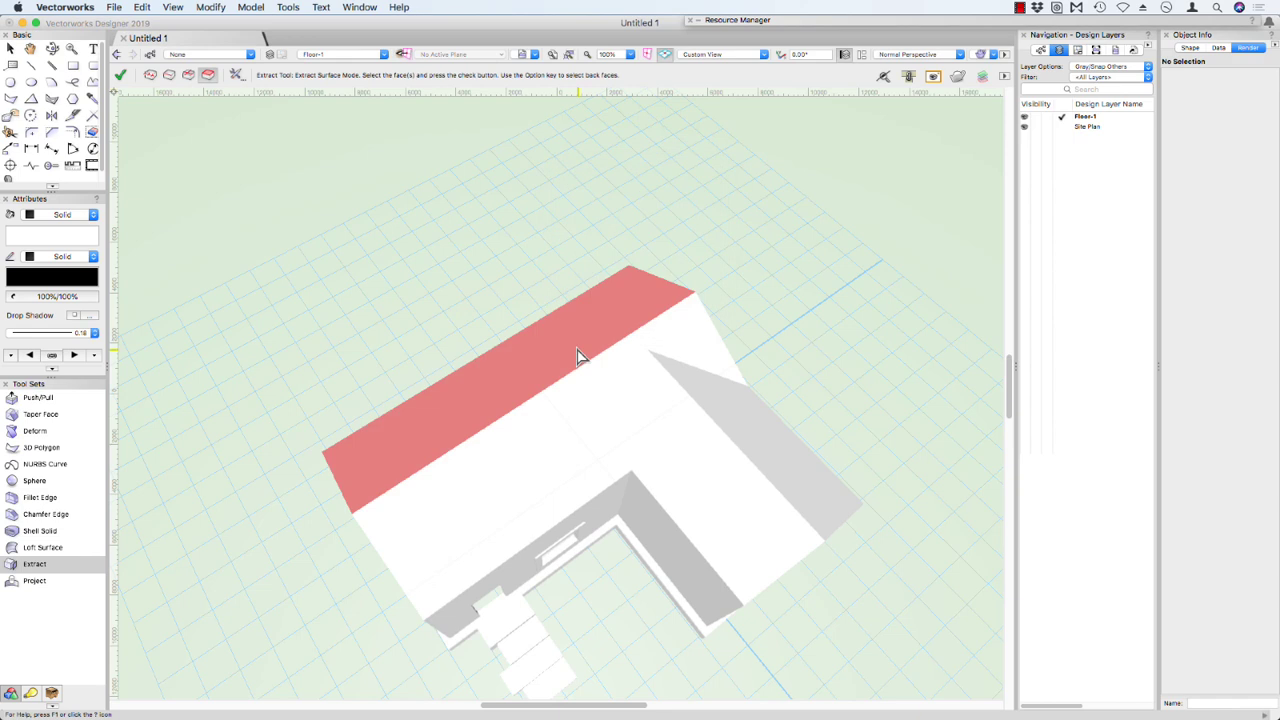
left_click(577, 354)
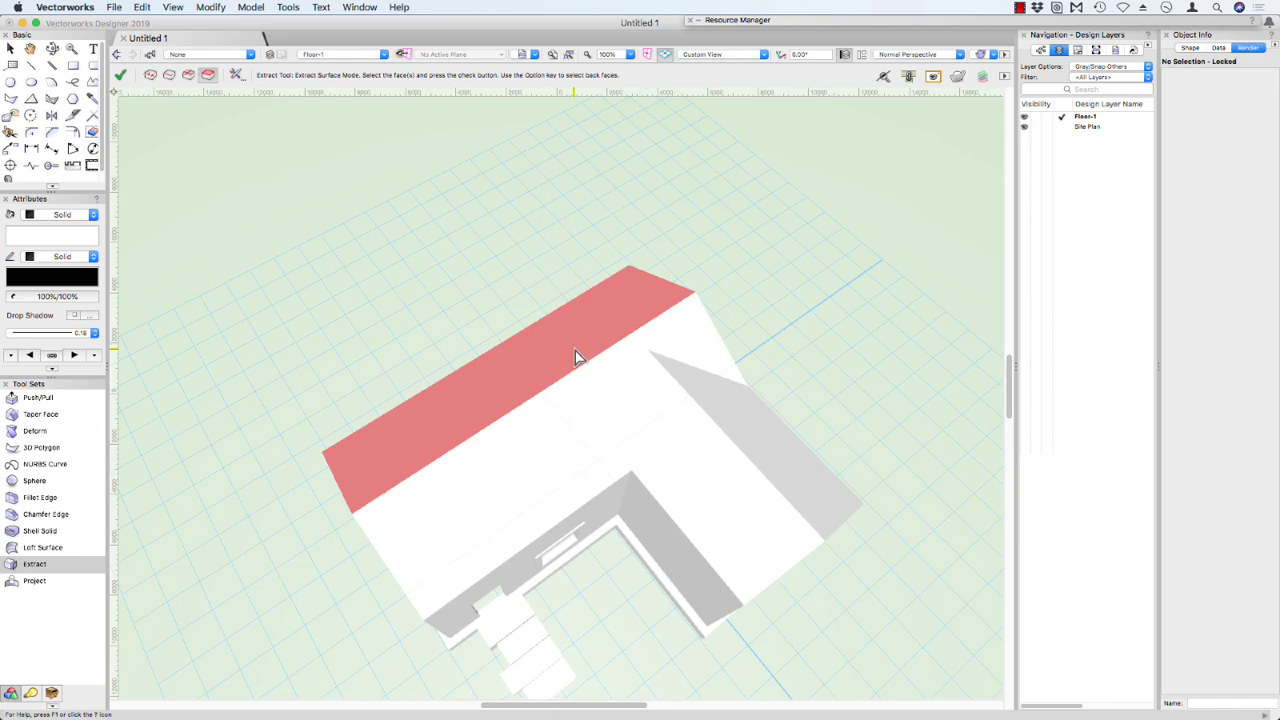
left_click(567, 416)
left_click(687, 442)
left_click(738, 413)
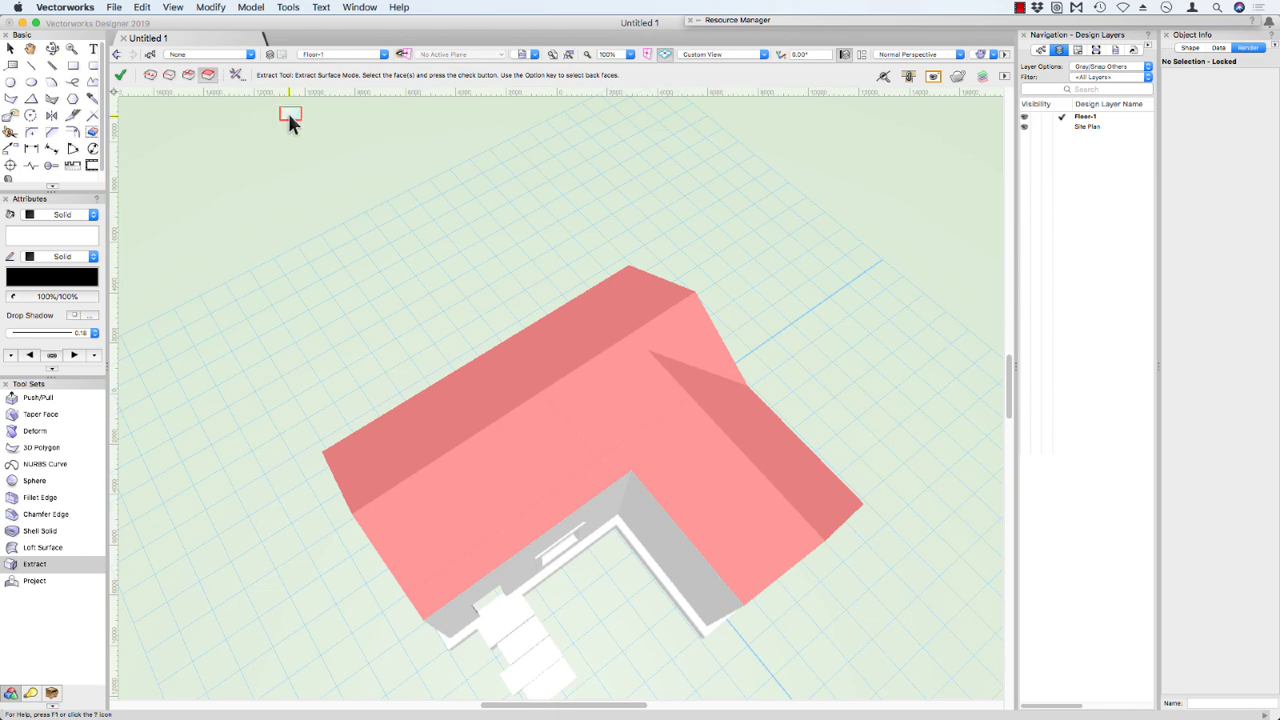
key("Return")
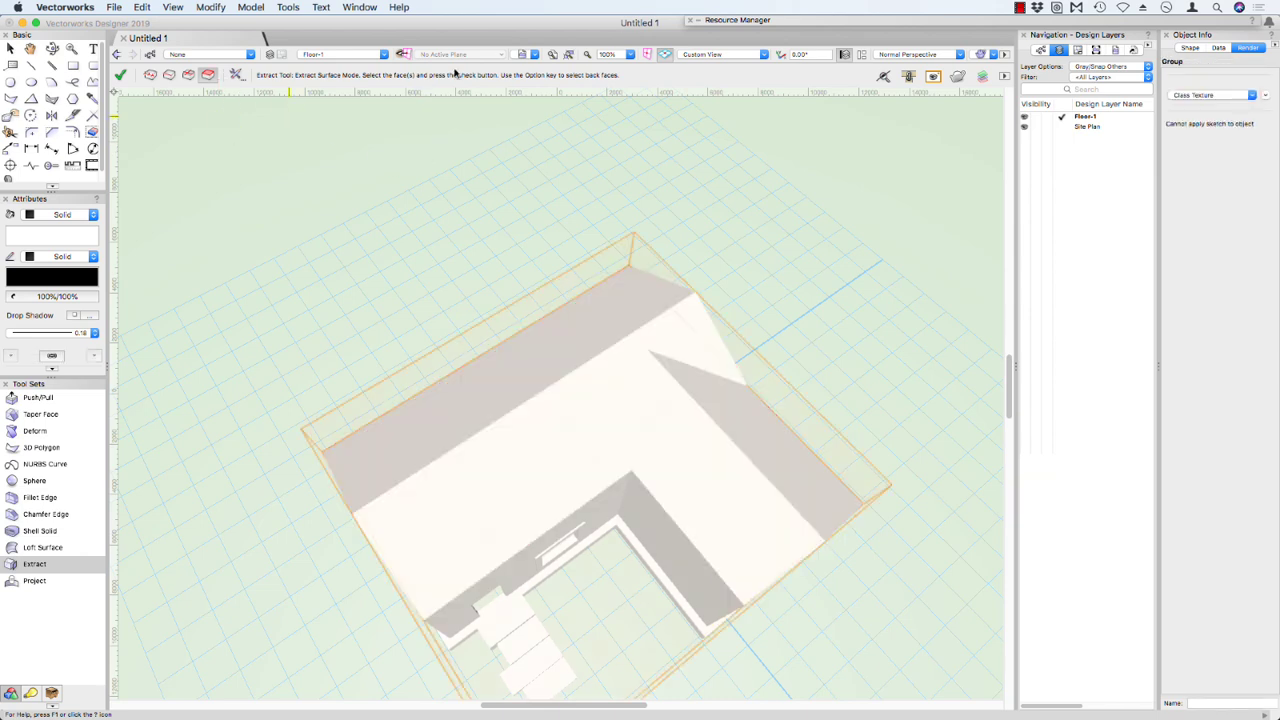
Step: Ungroup the extracted roof surfaces and combine all four into one object with Add Solids
left_click(212, 9)
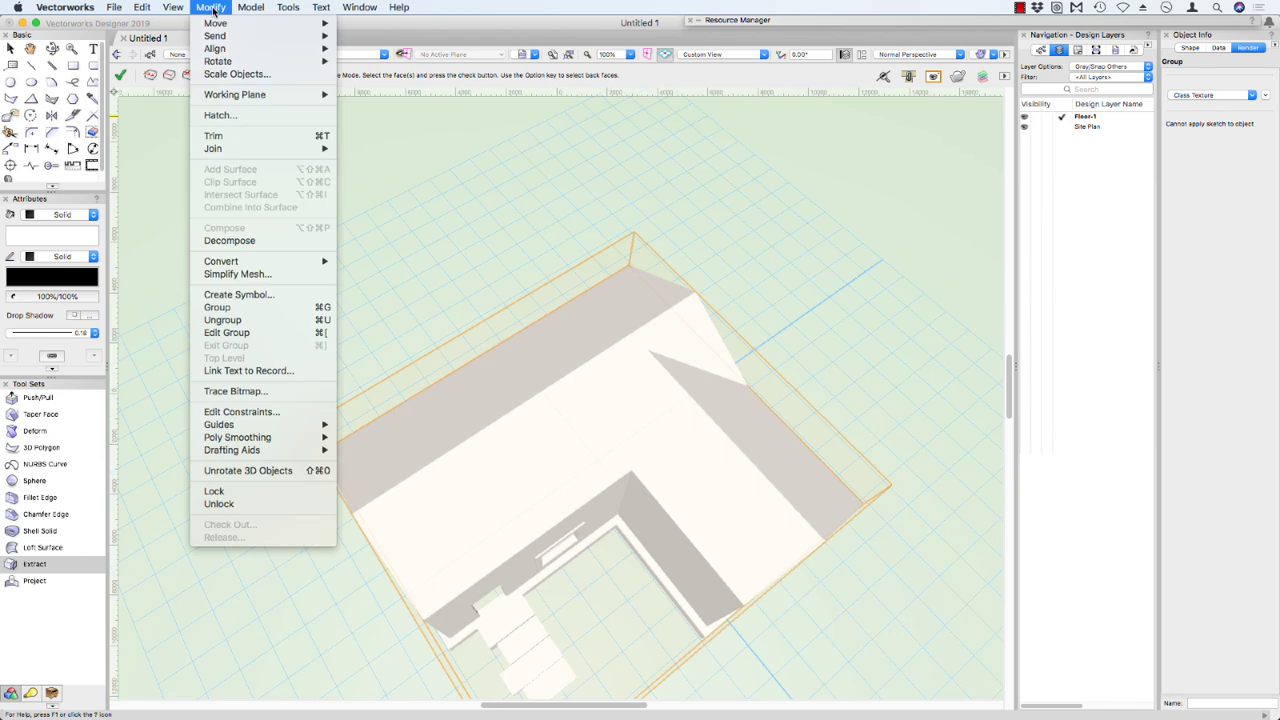
left_click(234, 308)
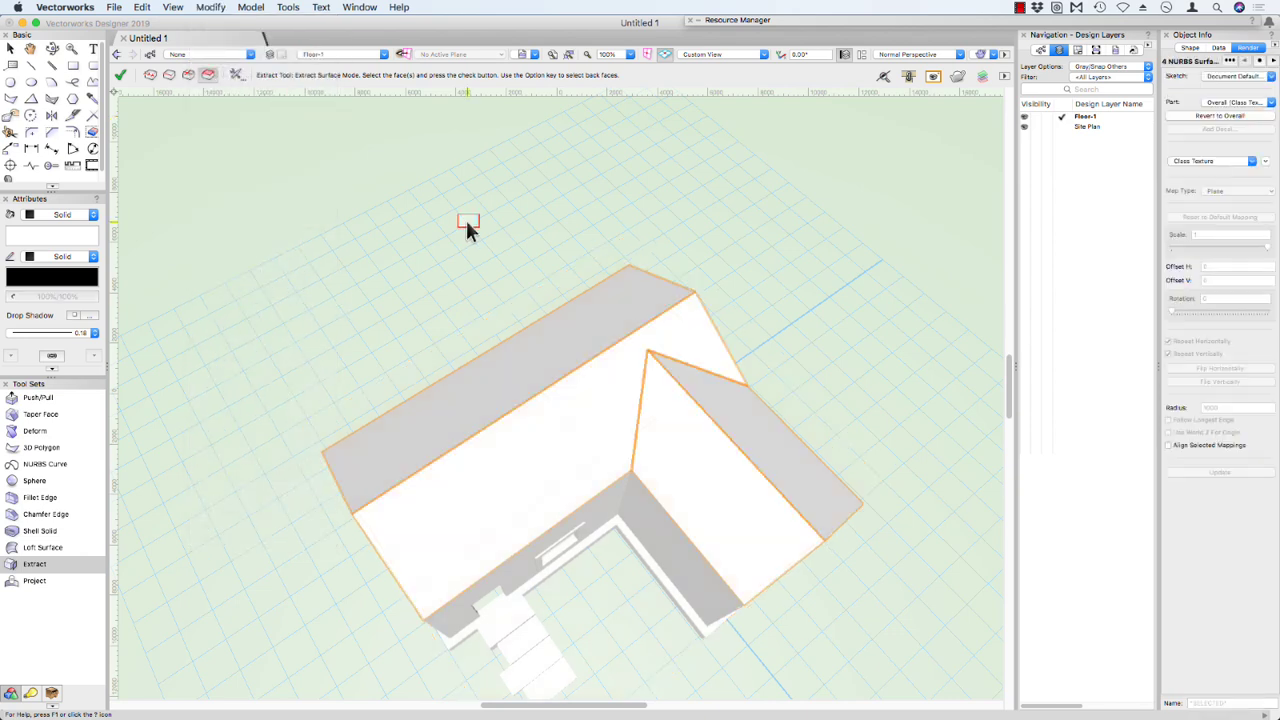
left_click(218, 8)
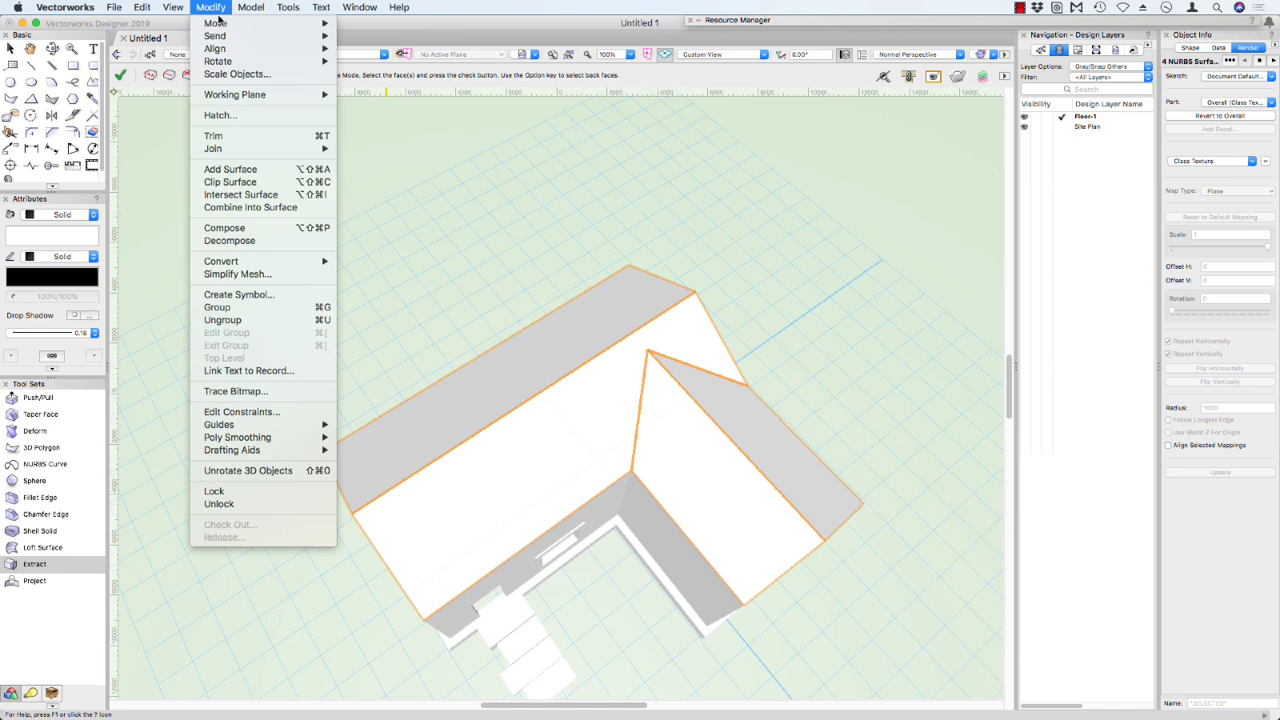
left_click(251, 25)
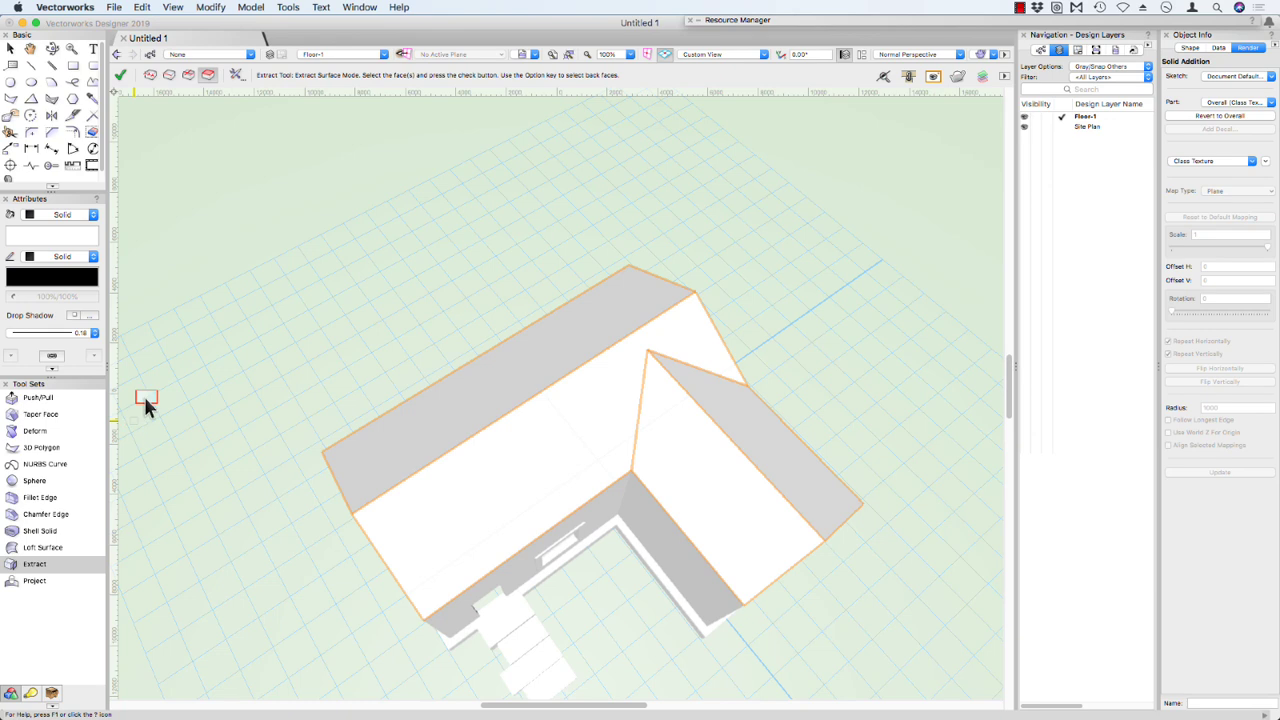
Step: Thicken all the faces of the combined roof surface into a solid with the Shell Solid tool, using a thickness of 150
left_click(40, 530)
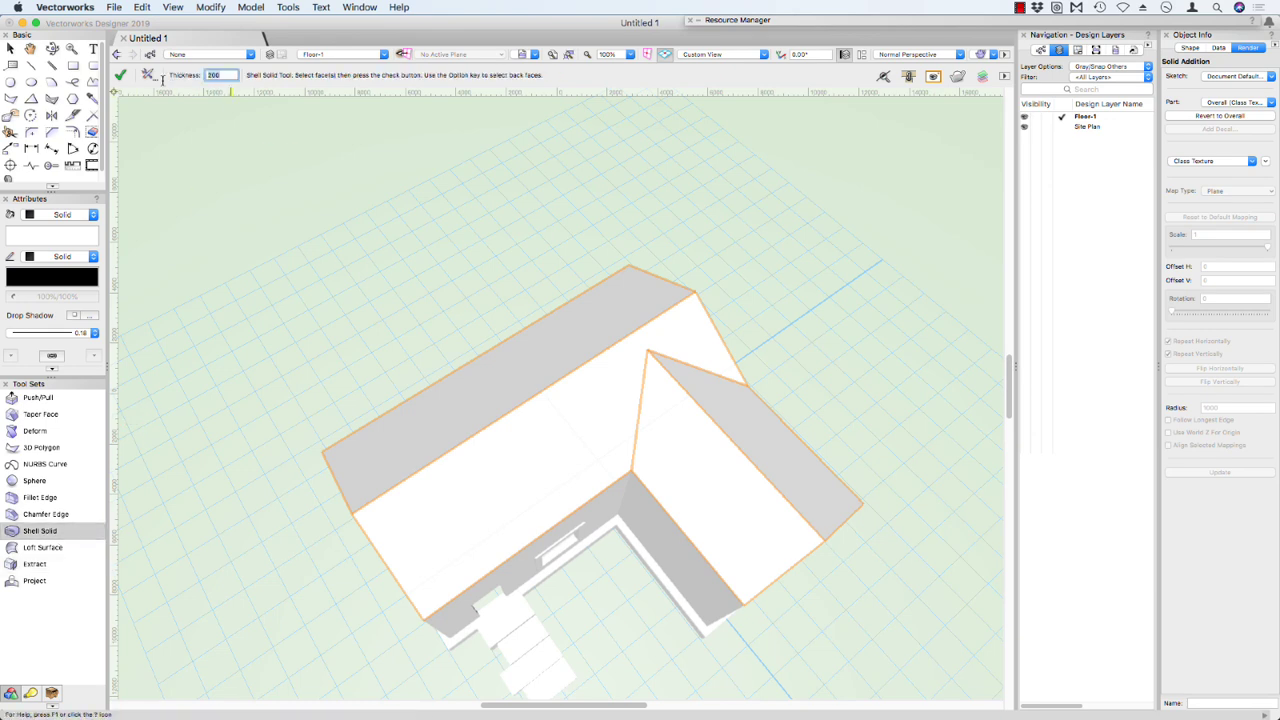
left_click(566, 373)
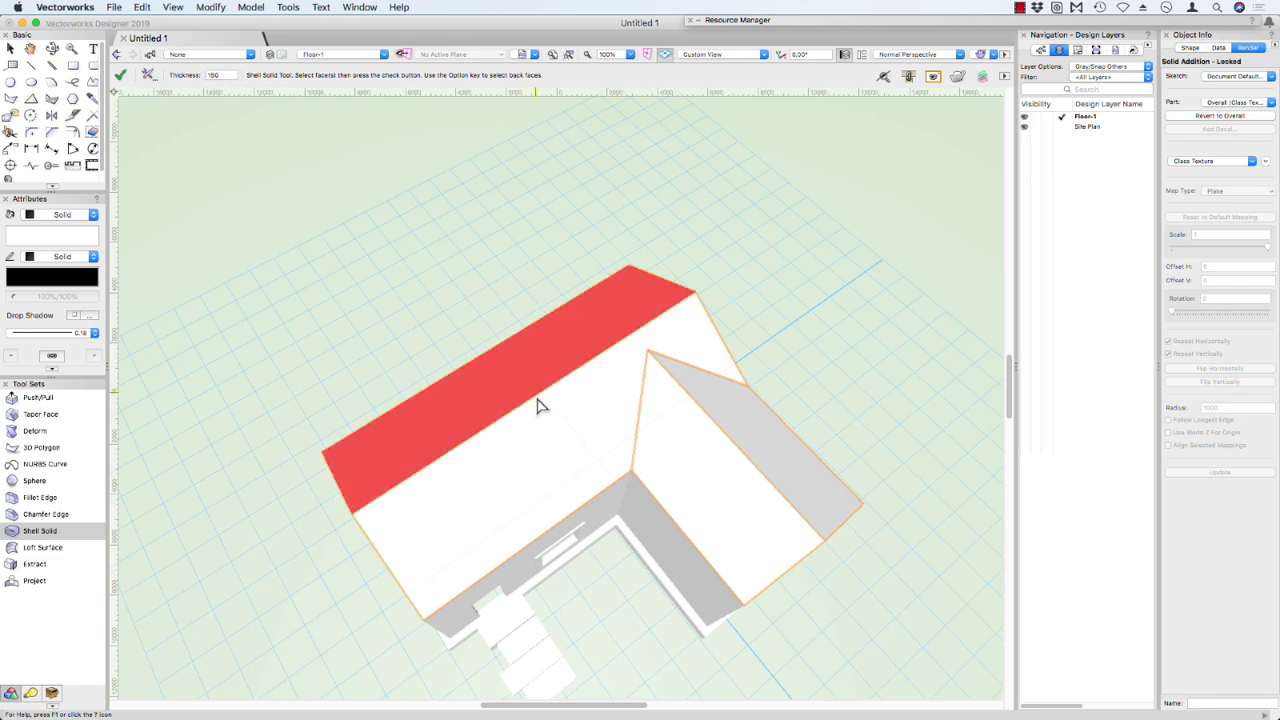
left_click(560, 421)
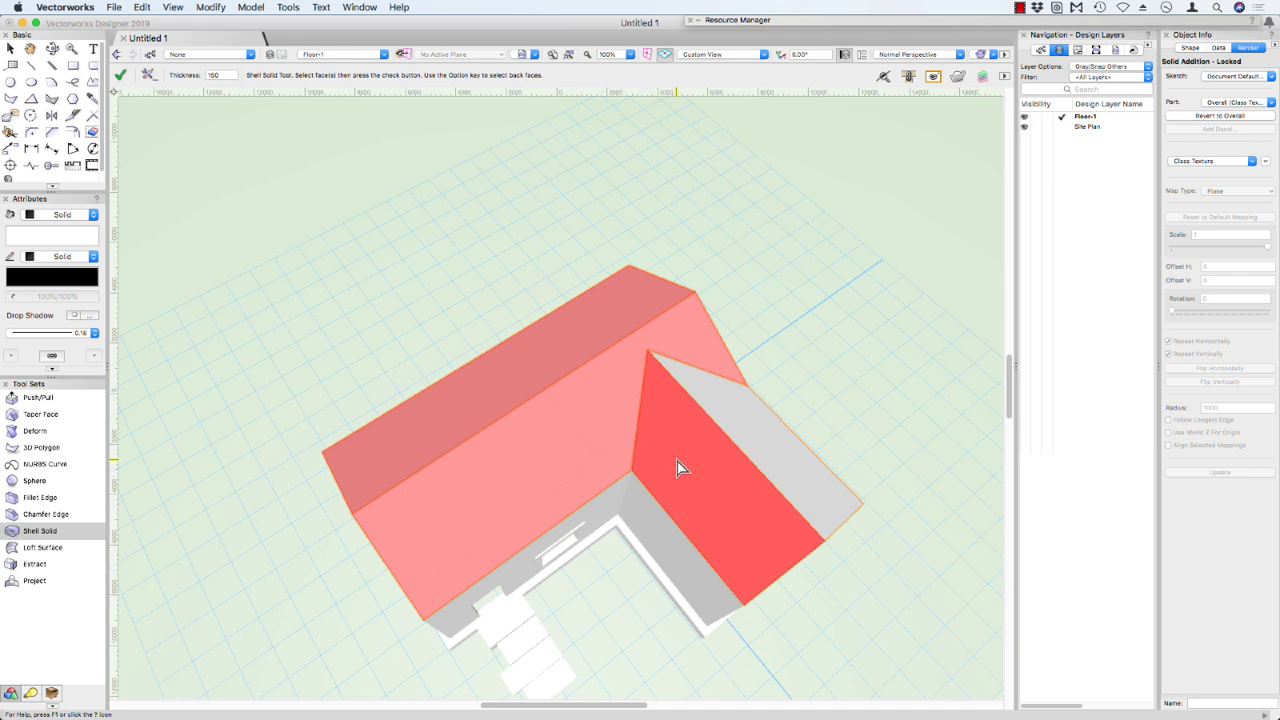
left_click(677, 463)
key("Return")
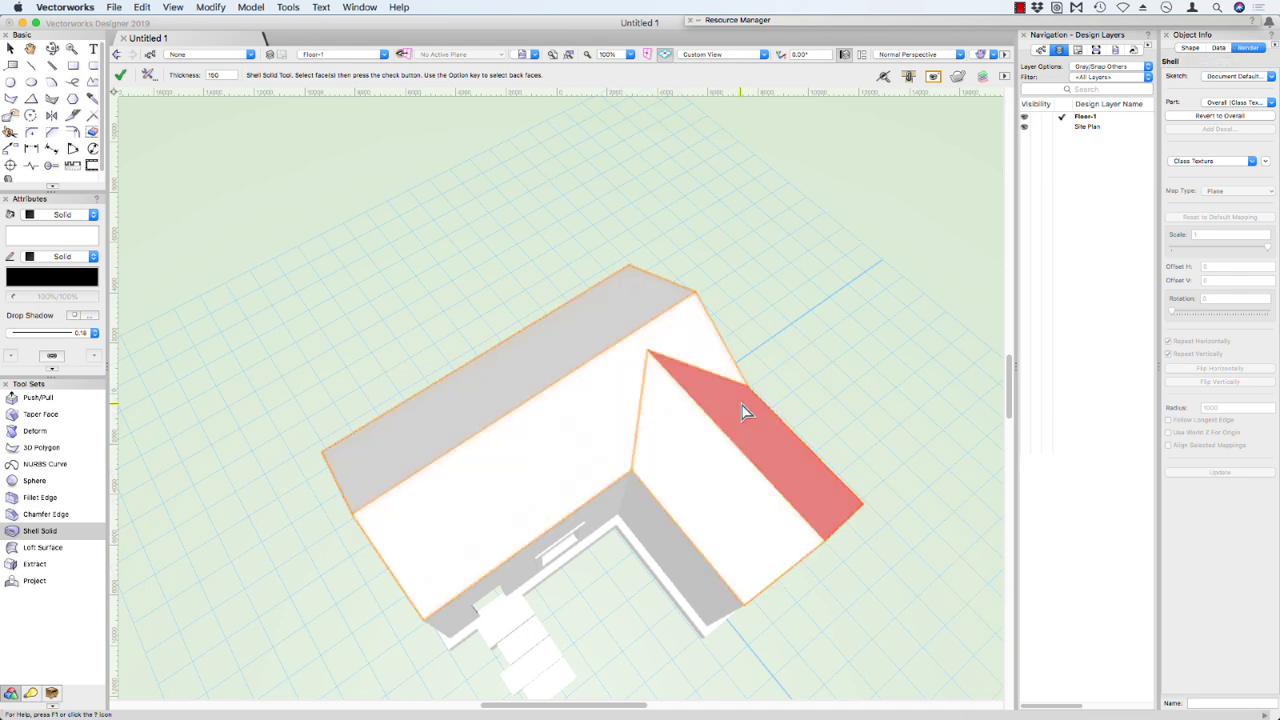
Step: Switch the roof shell's thickness to the outside of the surfaces by disabling its Inside option
left_click(1190, 48)
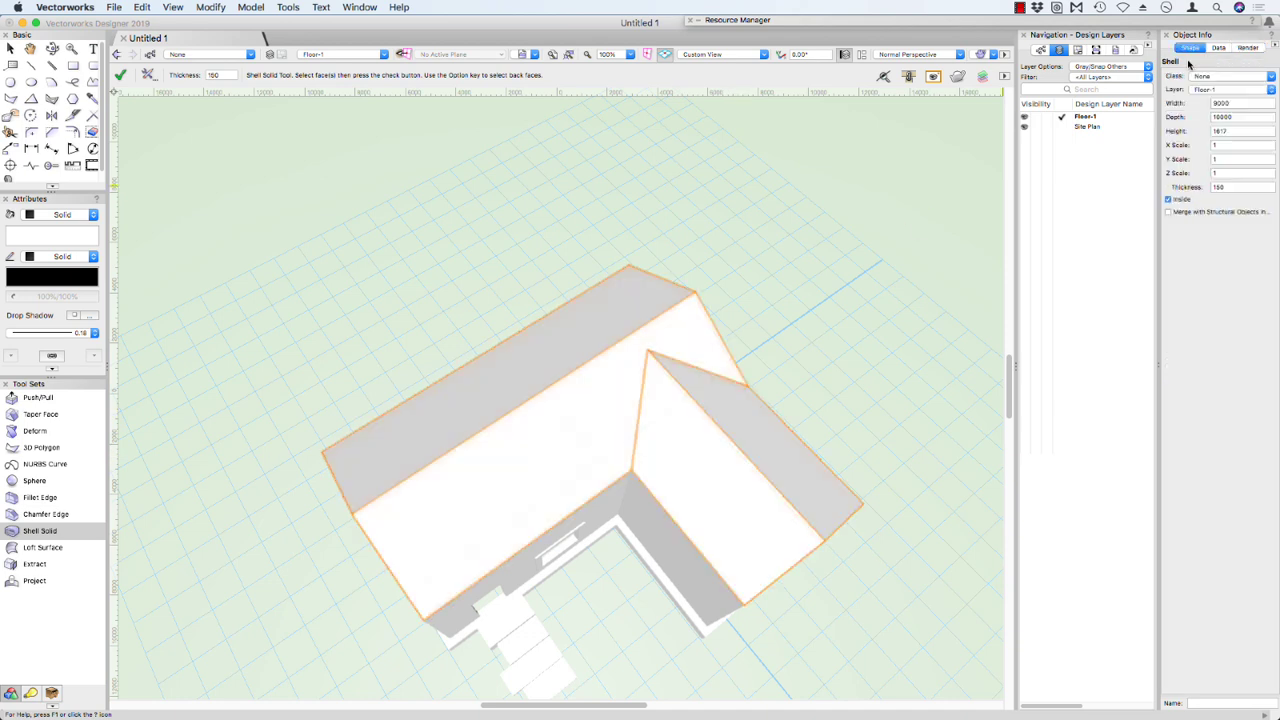
middle_click_drag(595, 446, 662, 218)
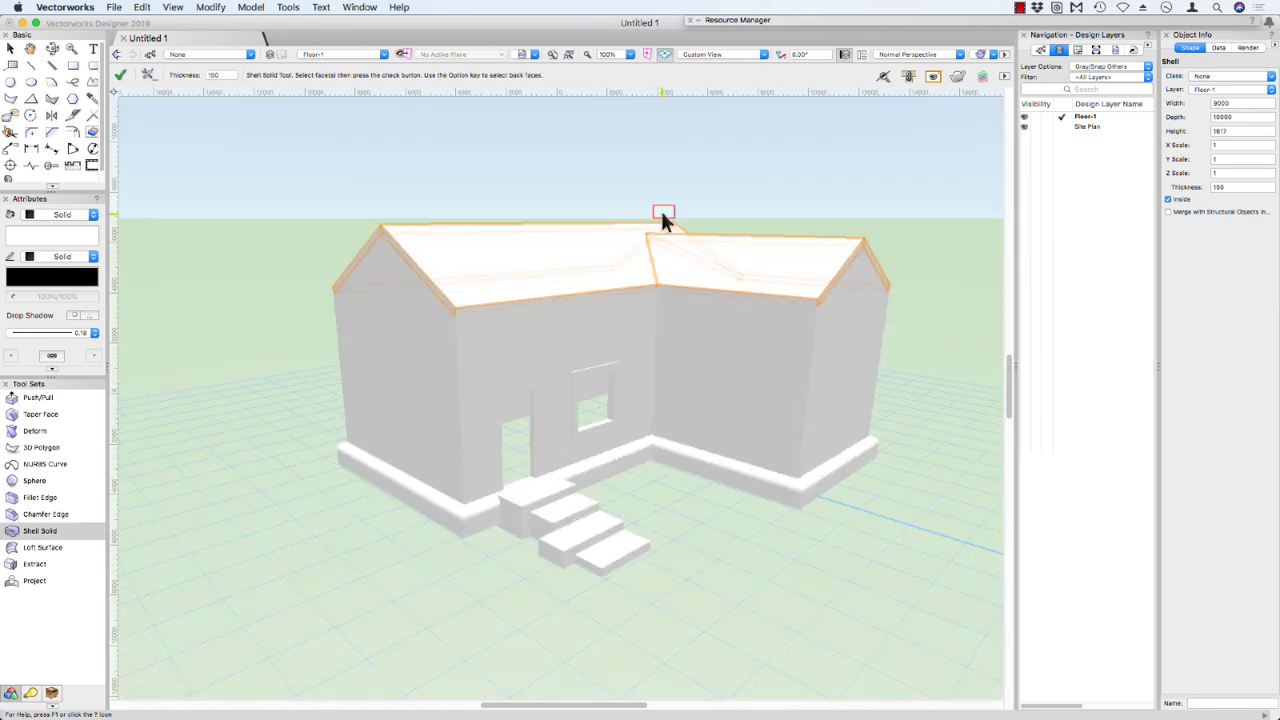
left_click(1176, 201)
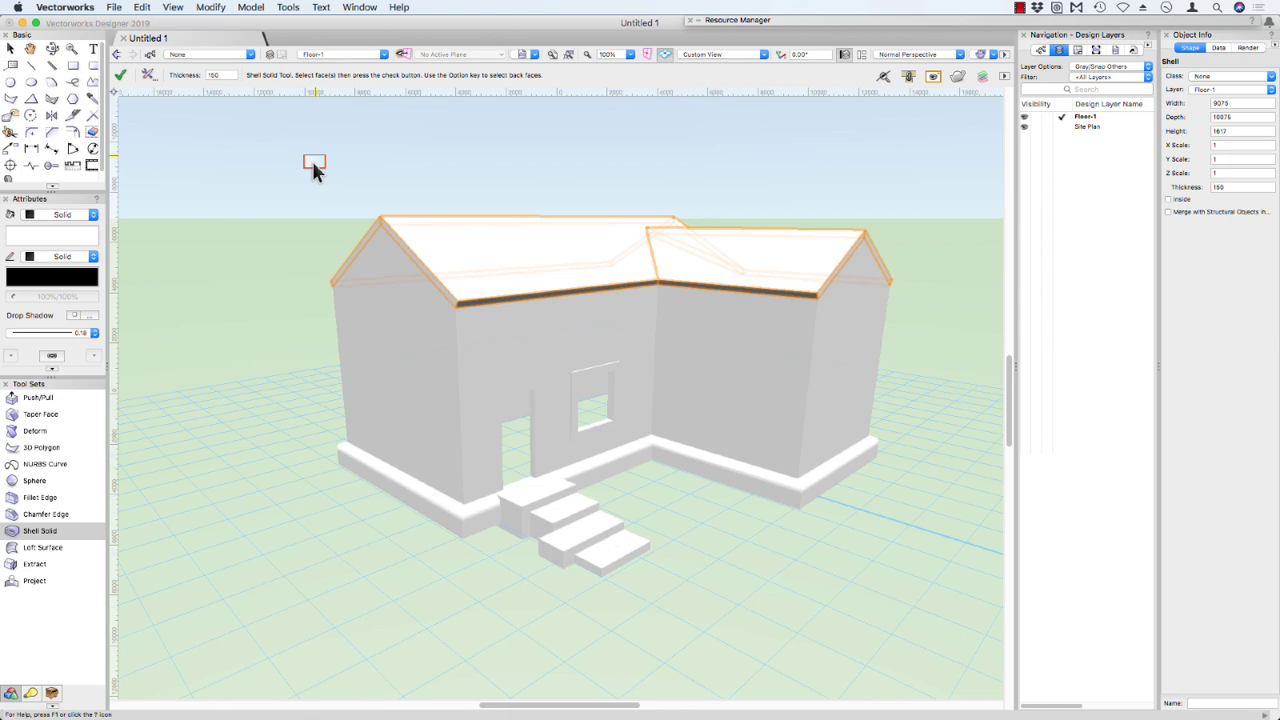
Step: Using Push/Pull in Extrude Face mode, extend both sloping roof end faces beyond the gable wall nearest the entrance steps
left_click(45, 397)
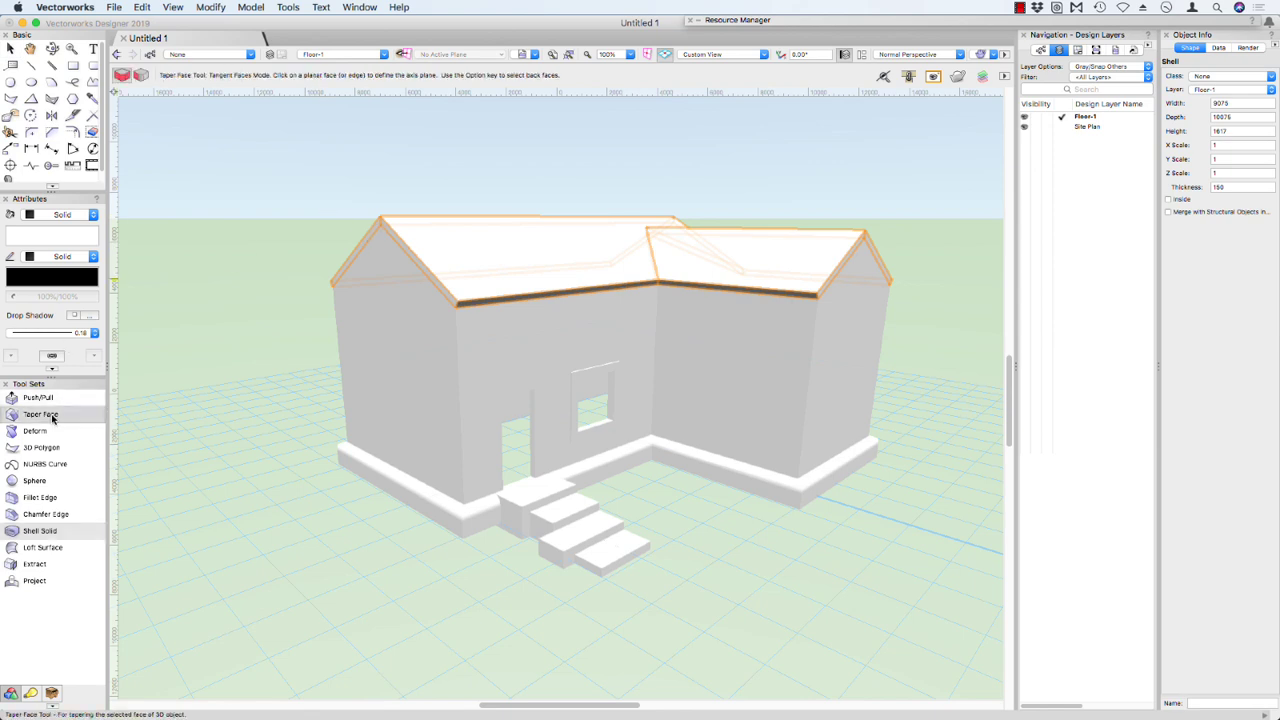
left_click(121, 75)
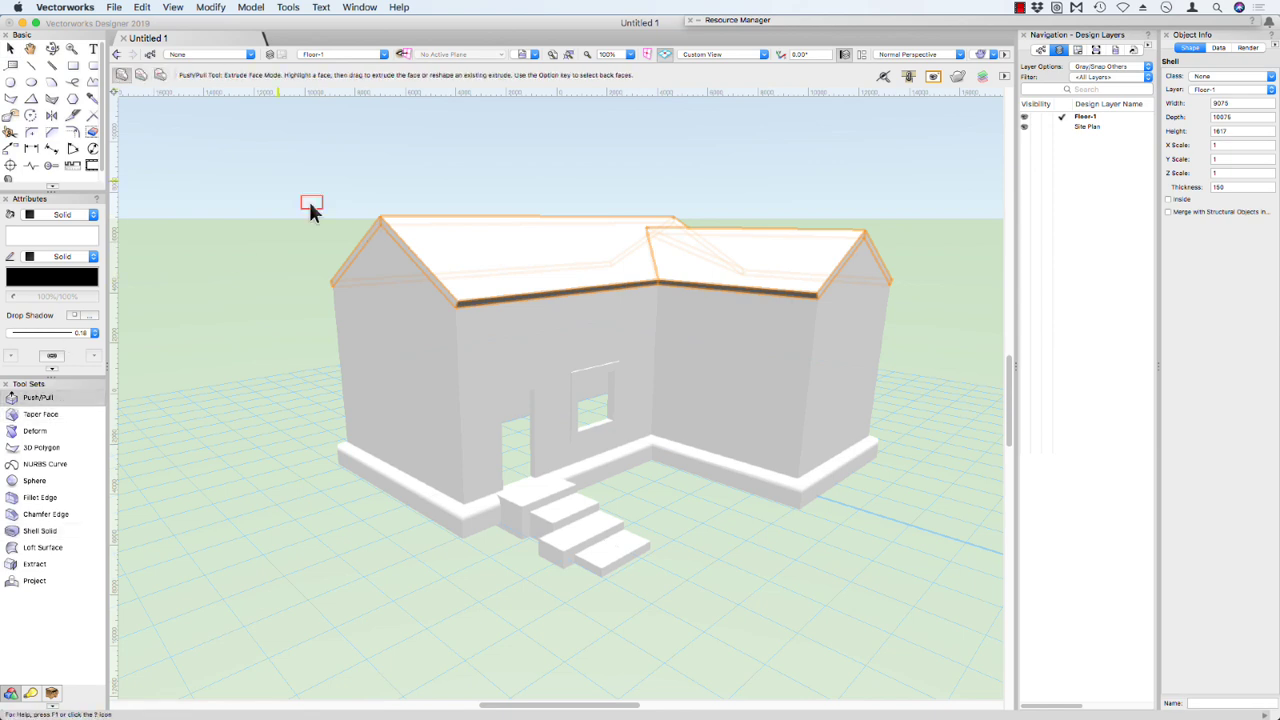
left_click(381, 226)
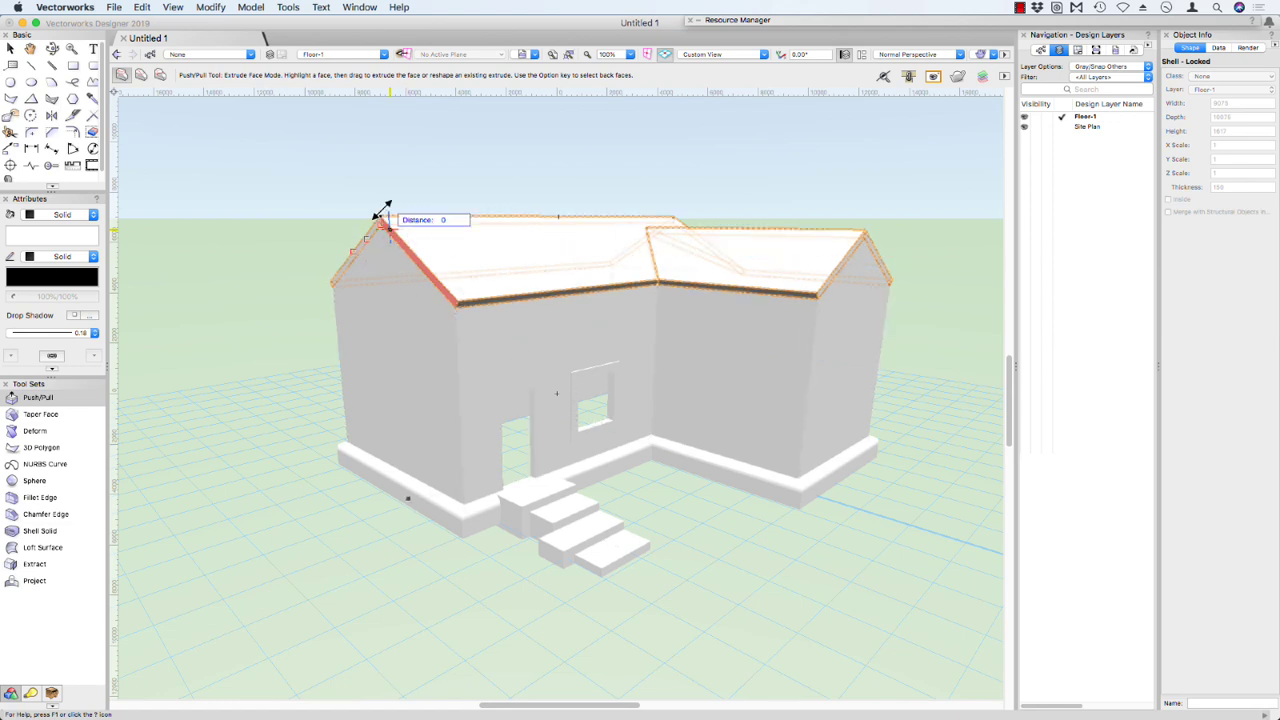
left_click(375, 202)
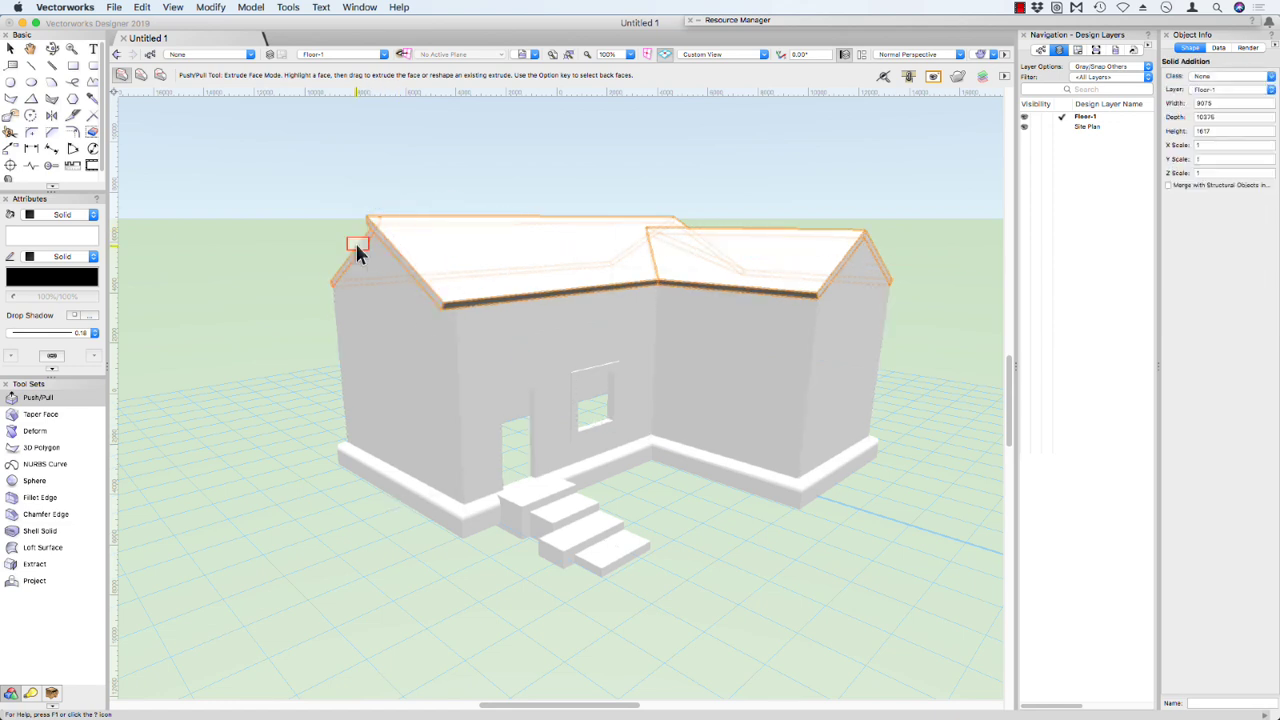
left_click_drag(363, 254, 363, 211)
Step: Push/Pull the roof's end face on the projecting wing's gable outward by 450
left_click_drag(860, 250, 879, 216)
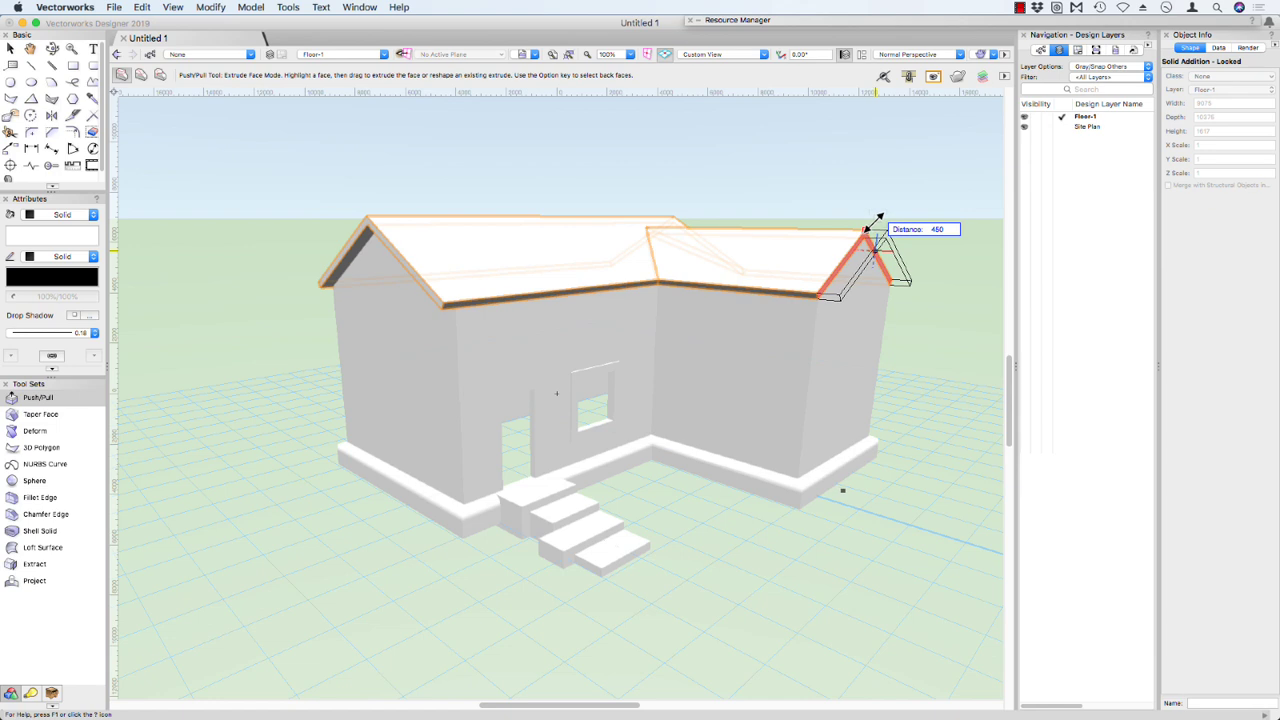
key("Tab")
type("45")
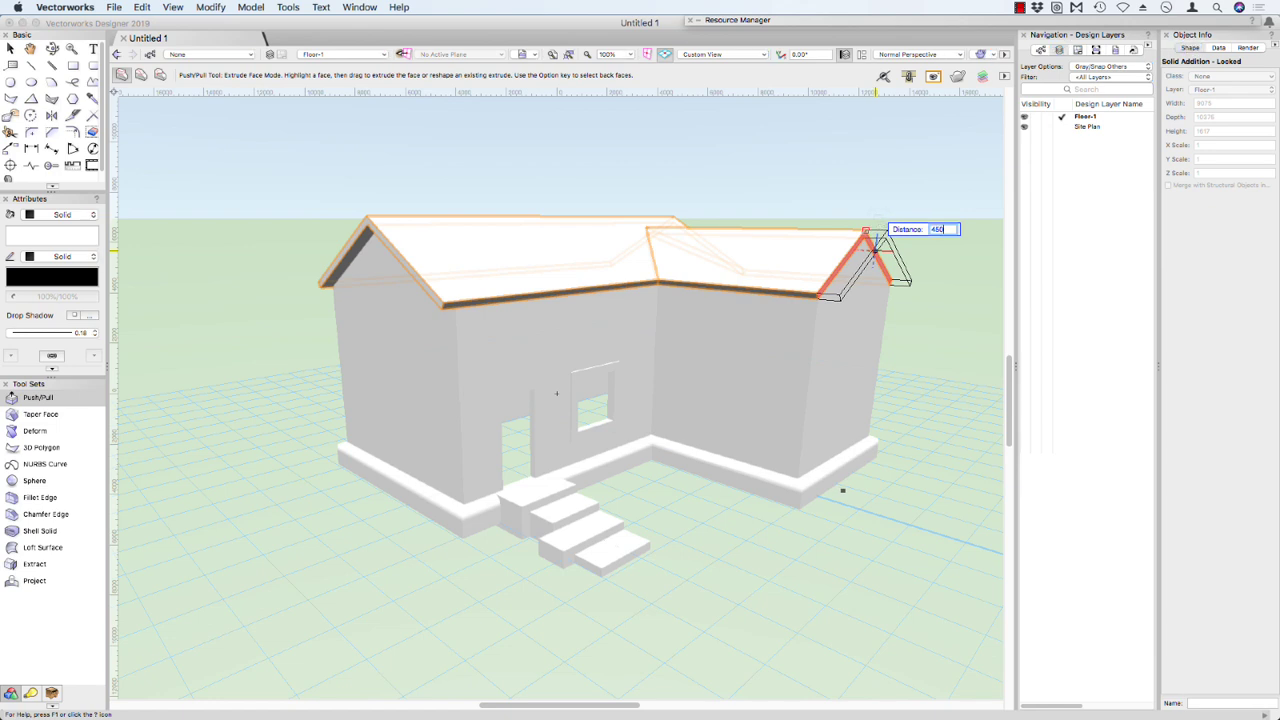
type("0")
key("Return")
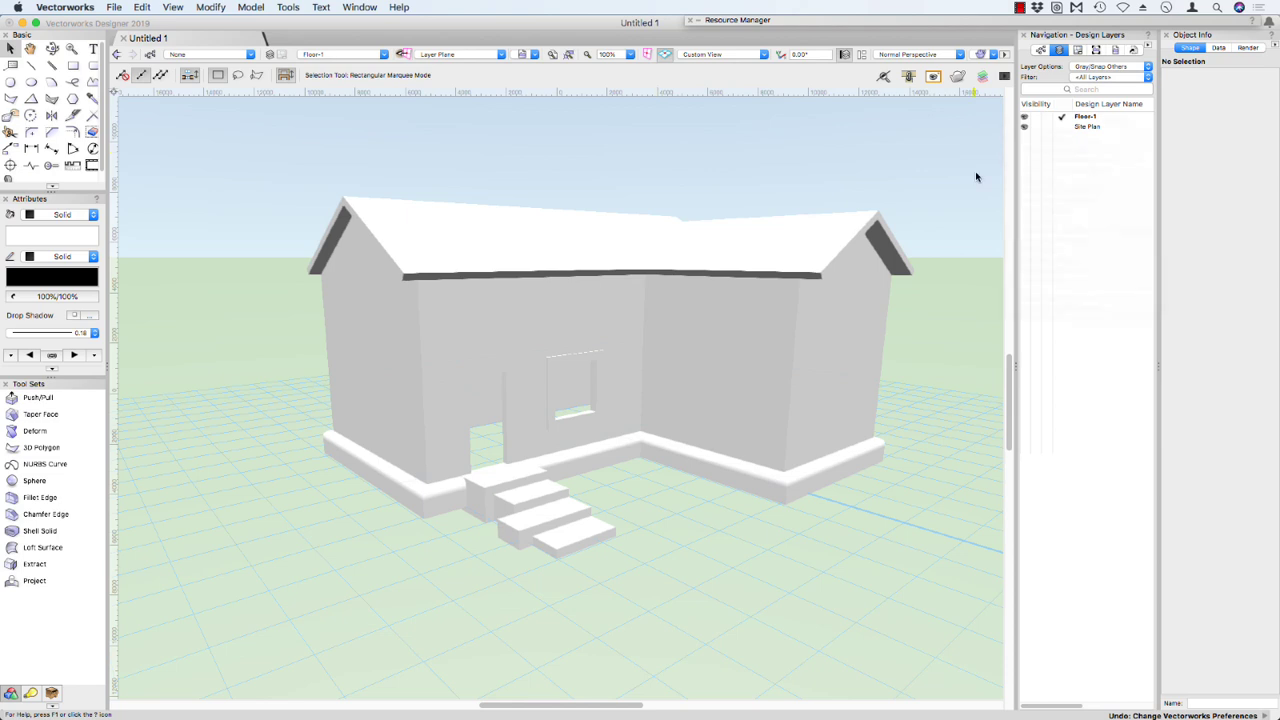
Step: Turn on the Clip Cube and move its side face in through the projecting wing's gable end and back out
left_click(1004, 80)
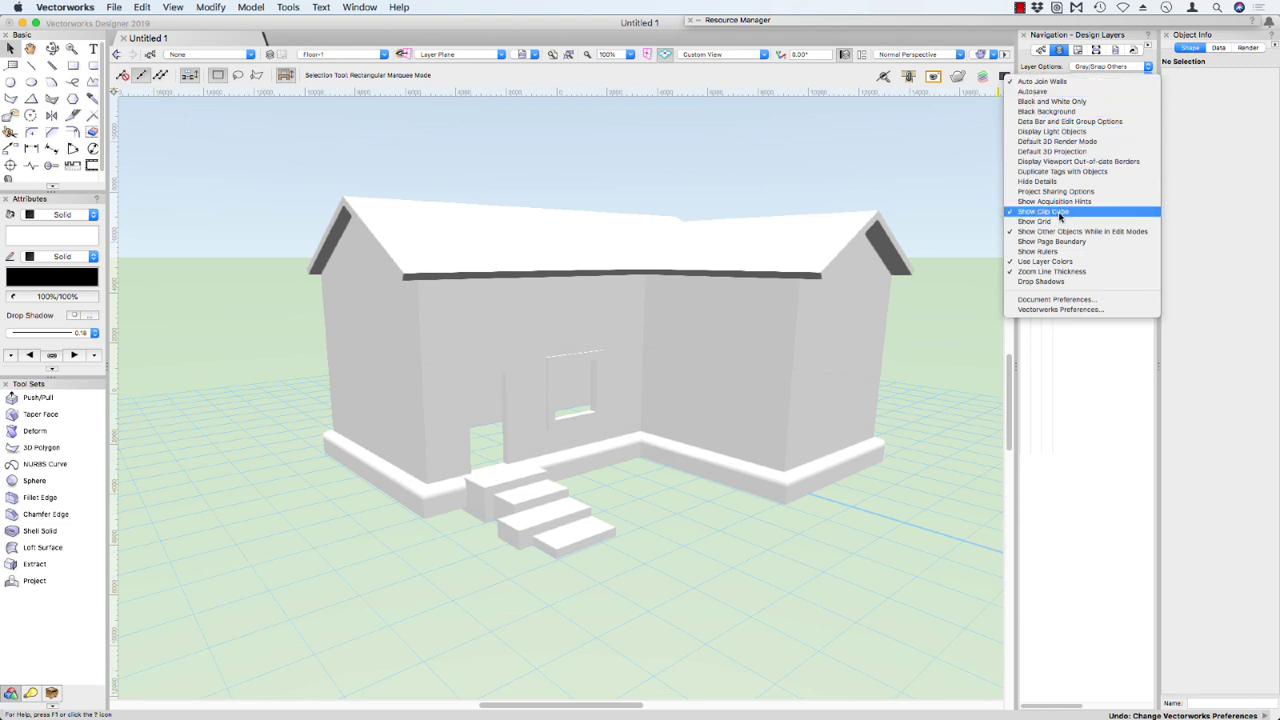
left_click(957, 80)
left_click(960, 78)
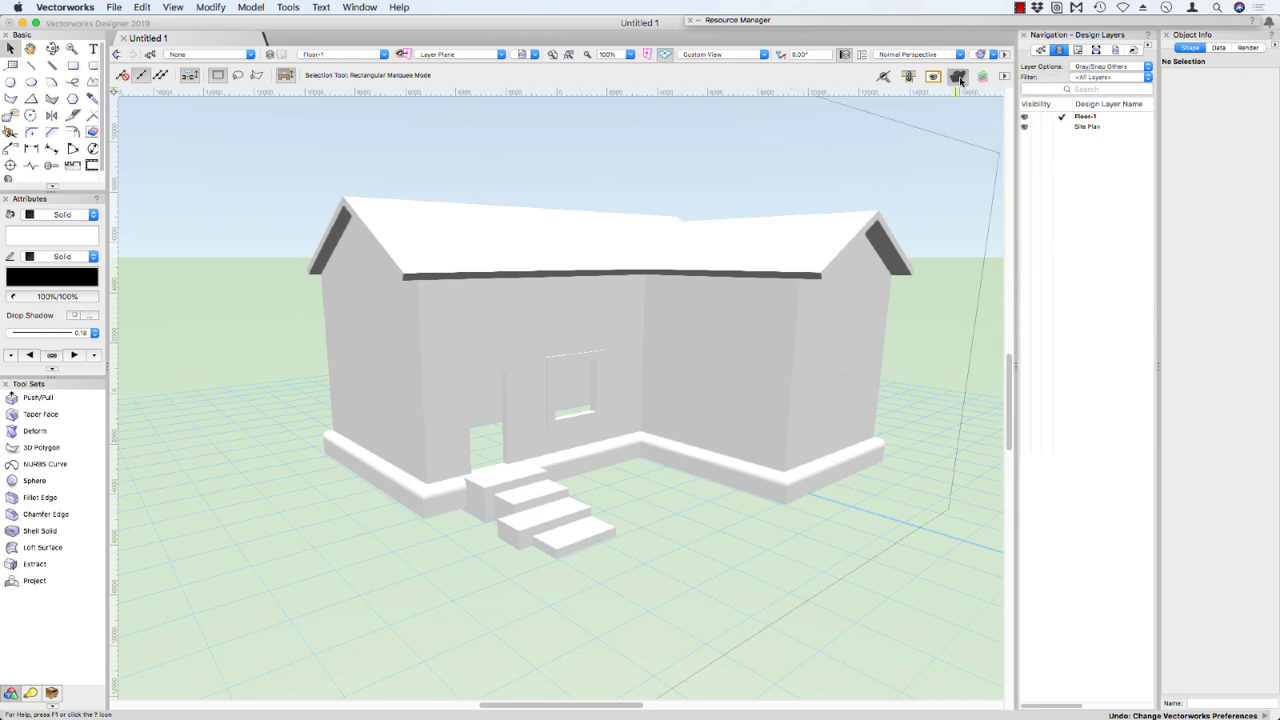
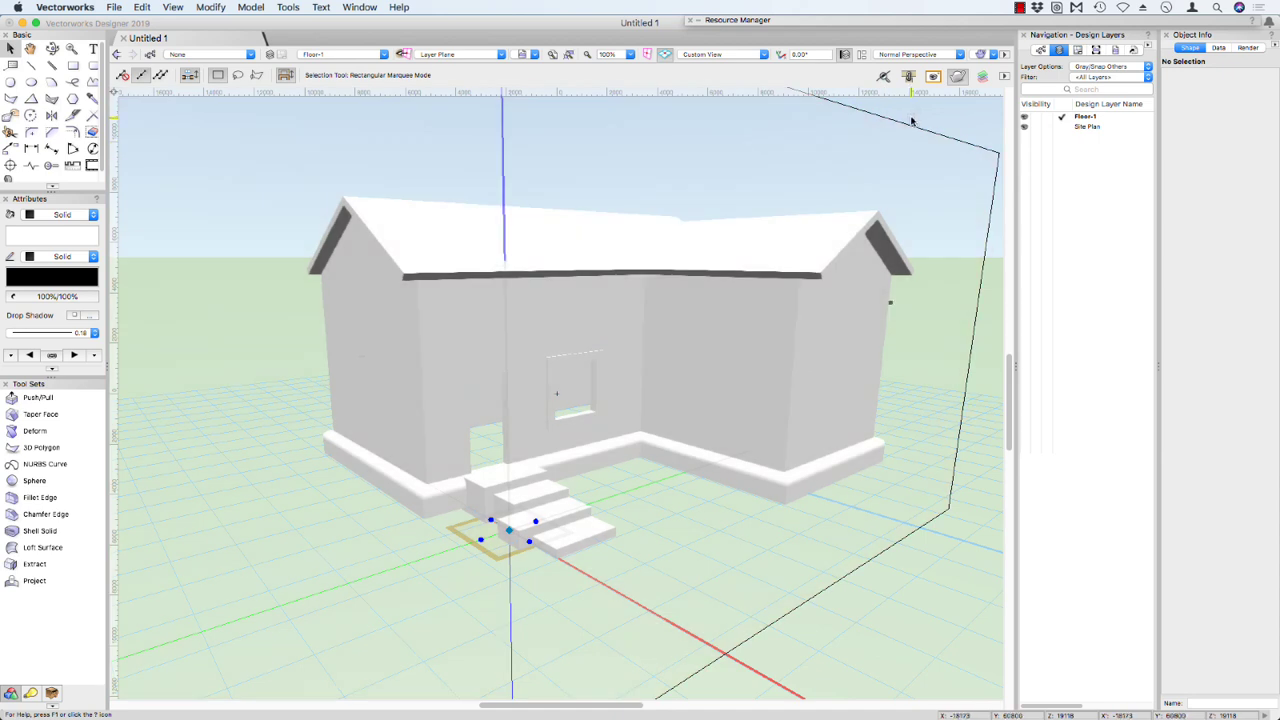
left_click(910, 138)
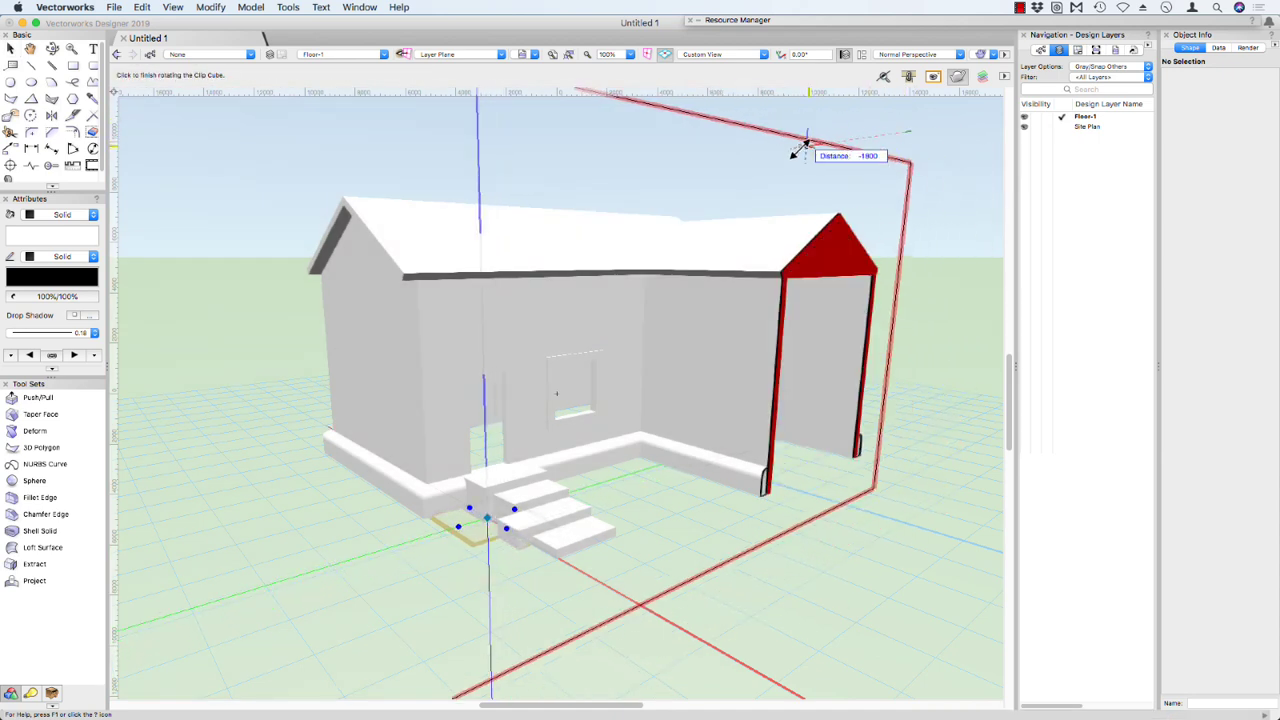
left_click(890, 168)
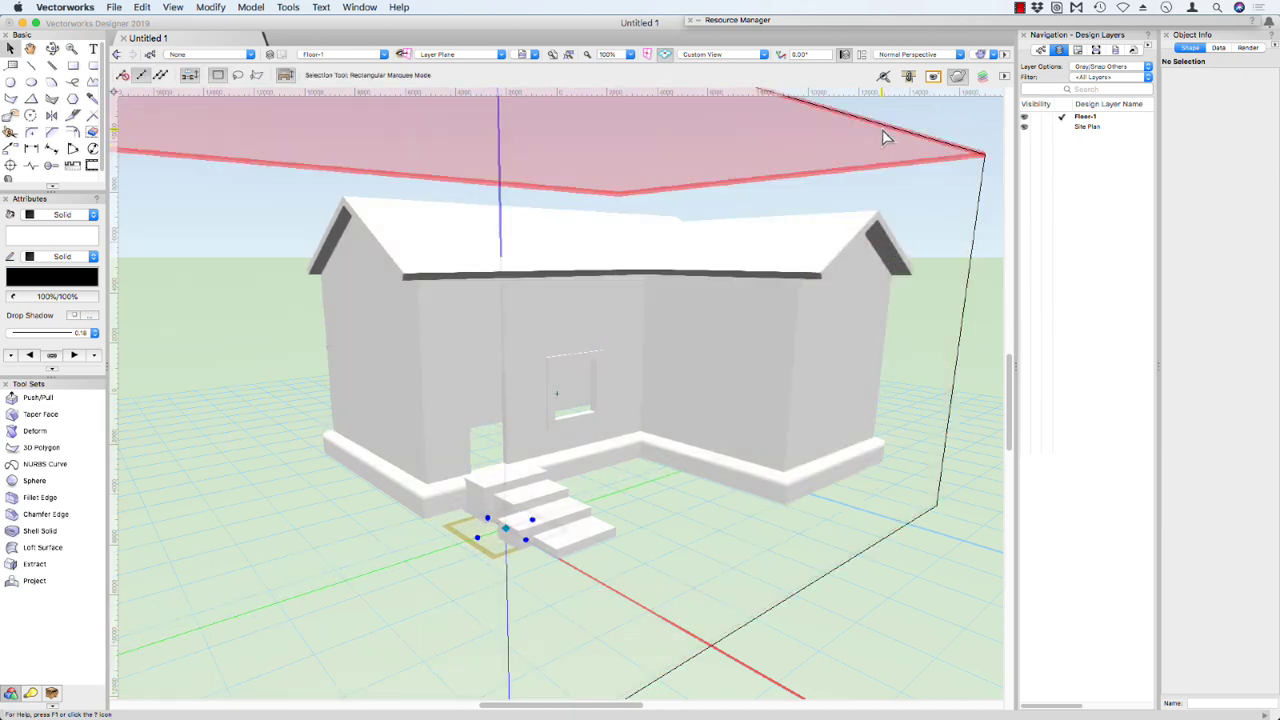
Step: Lower the Clip Cube's top face below the eaves and examine the cut walls and interior from above
left_click(887, 137)
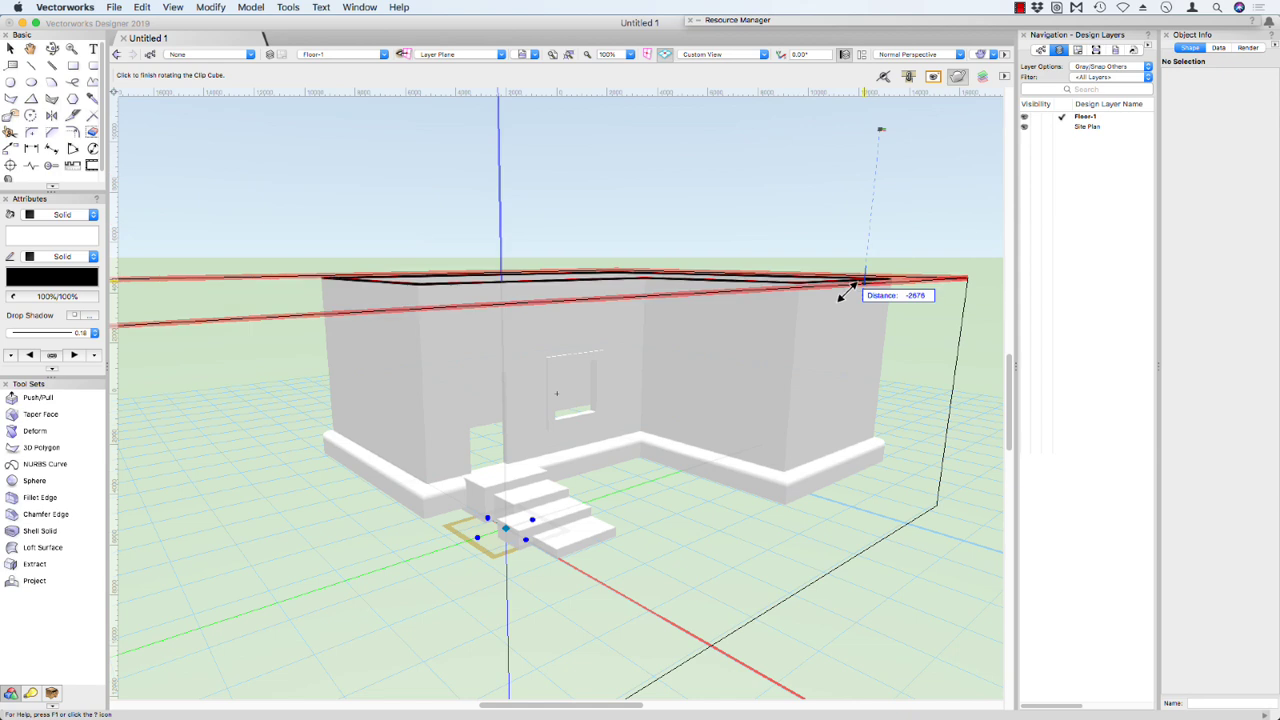
left_click(845, 340)
key("shift+c")
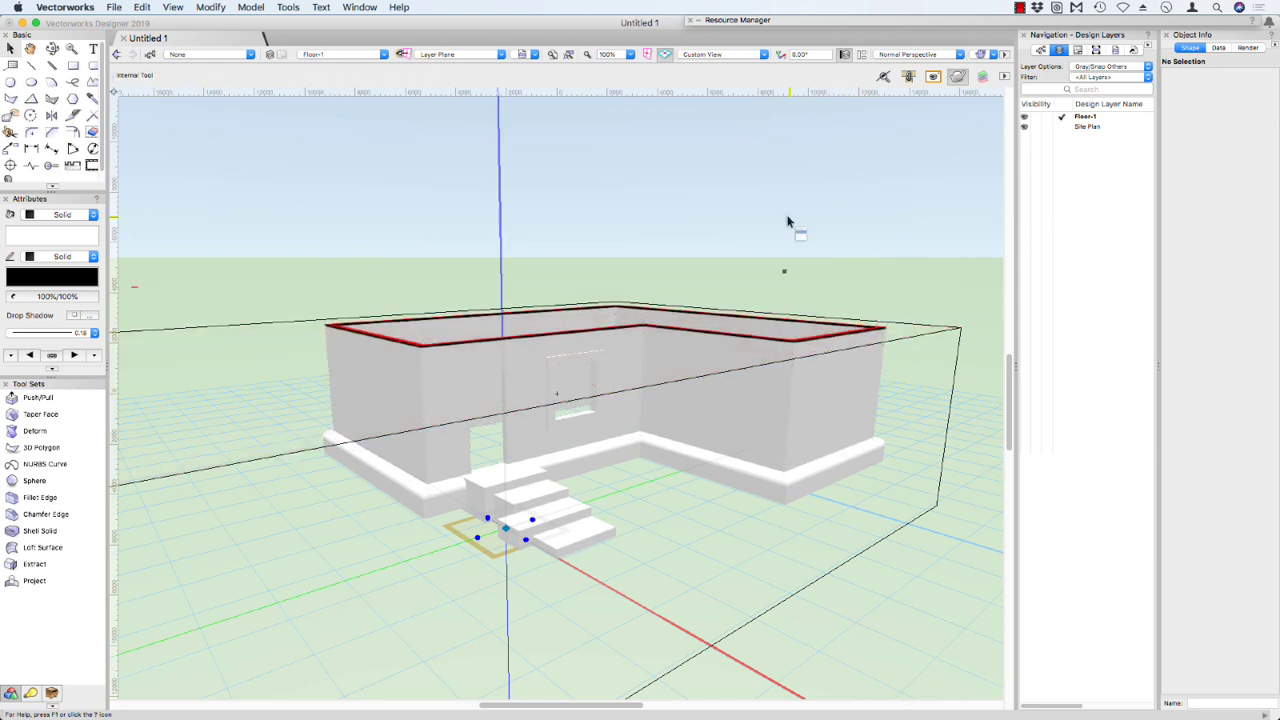
left_click_drag(731, 219, 691, 334)
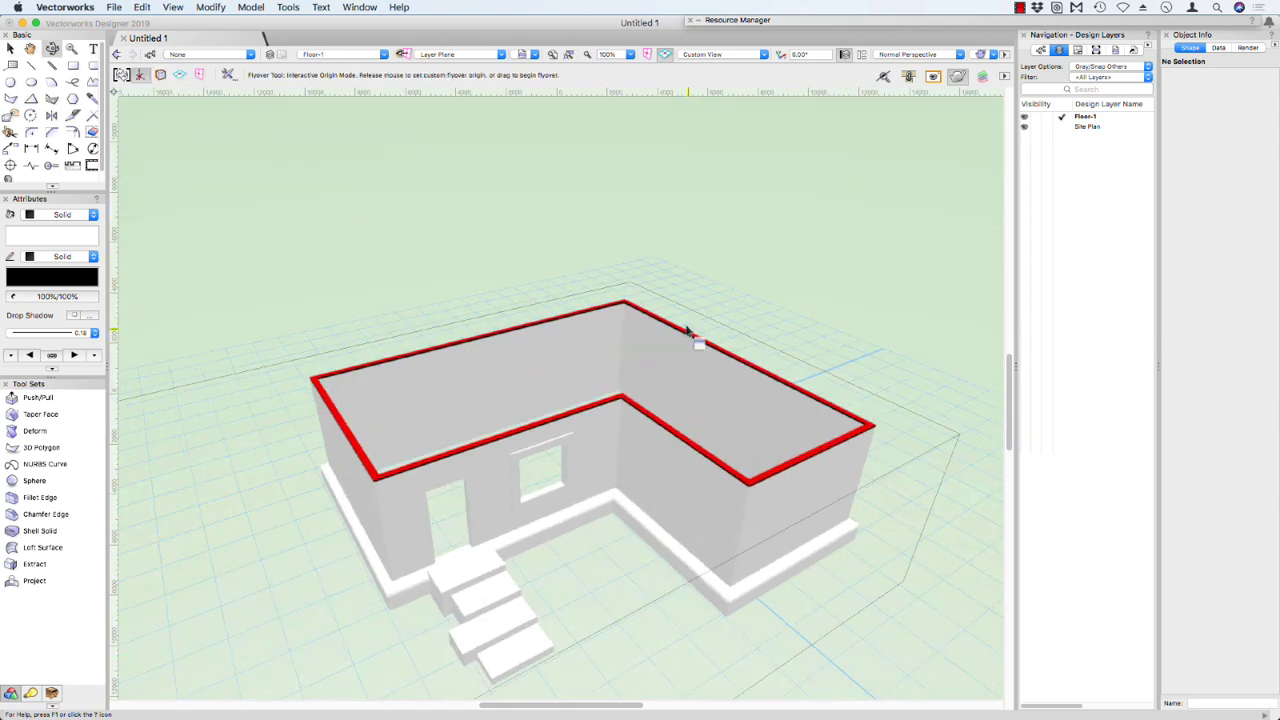
Step: Raise the Clip Cube's top face back up to uncover the whole roof
key("x")
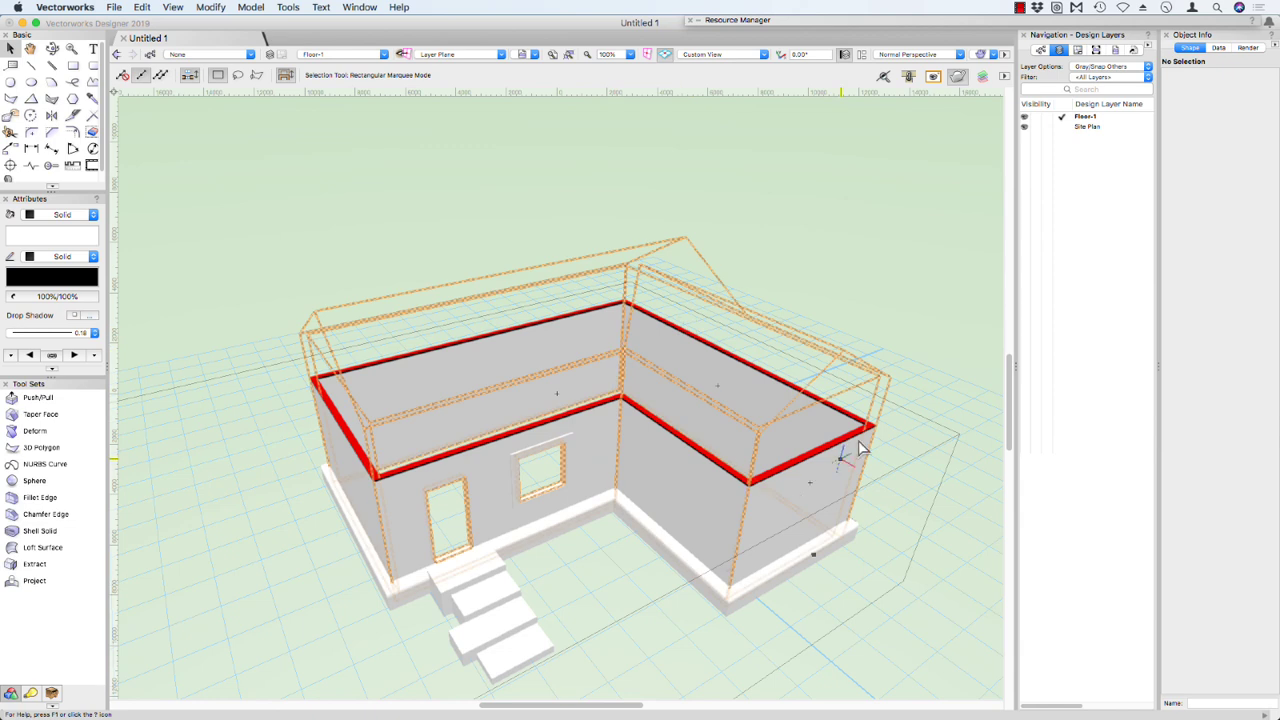
left_click(912, 440)
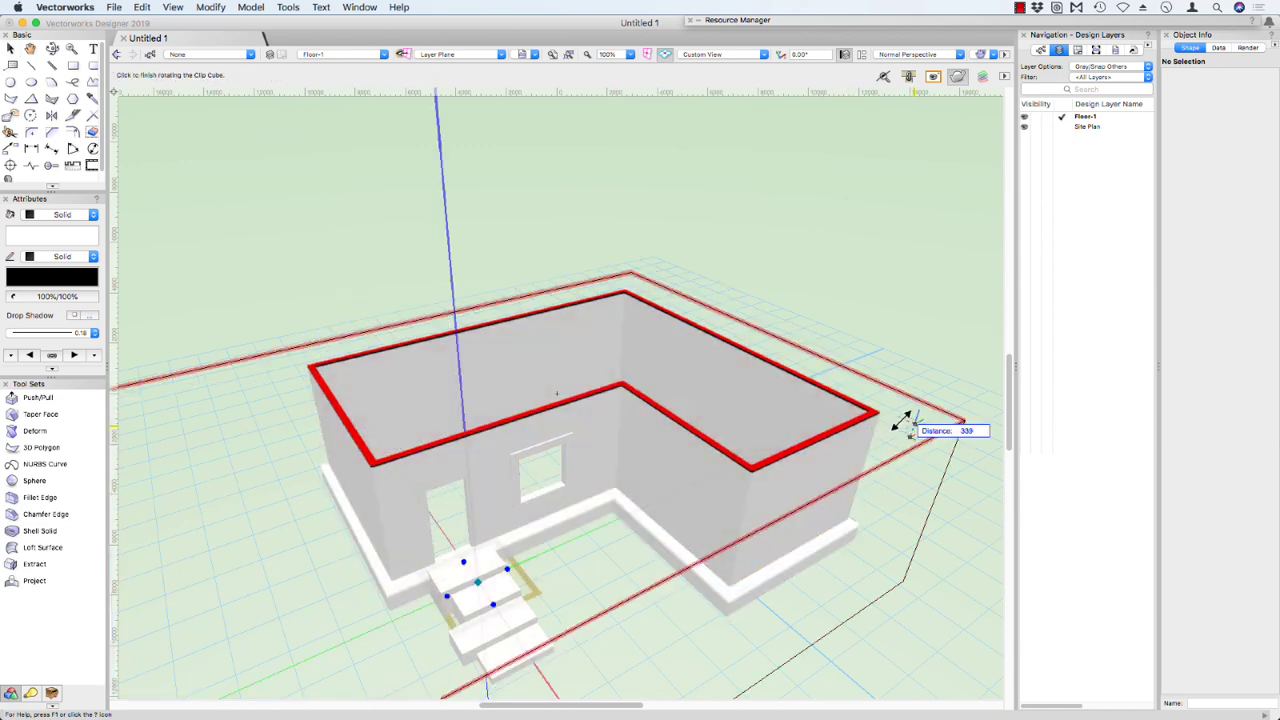
left_click(900, 300)
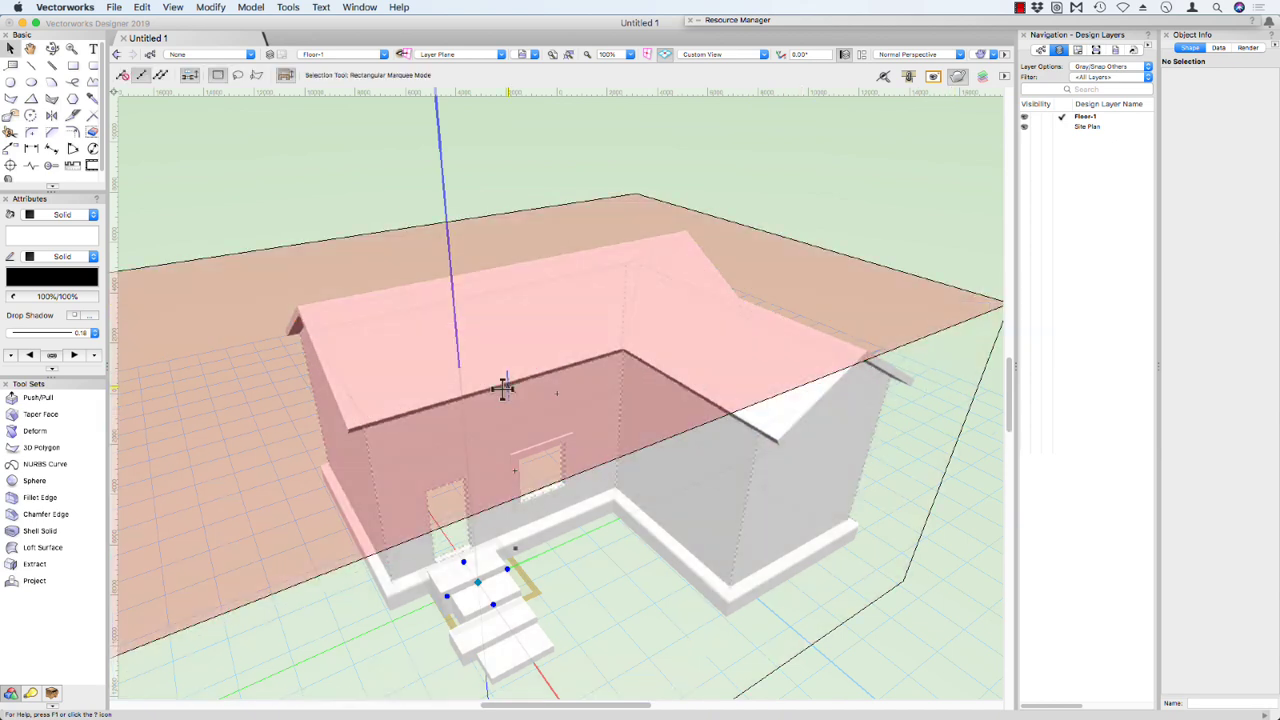
Step: Move two side faces of the Clip Cube inward to isolate the gable end of the projecting wing
scroll(512, 384, "down", 5)
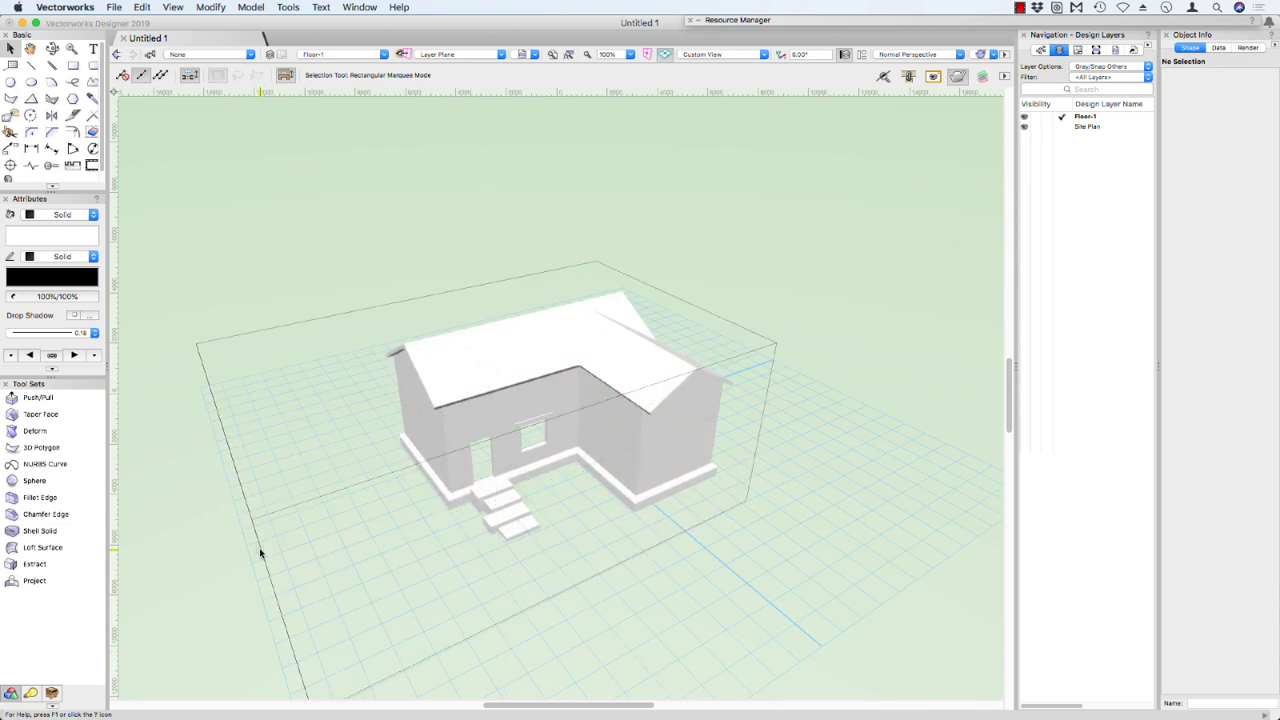
left_click(263, 551)
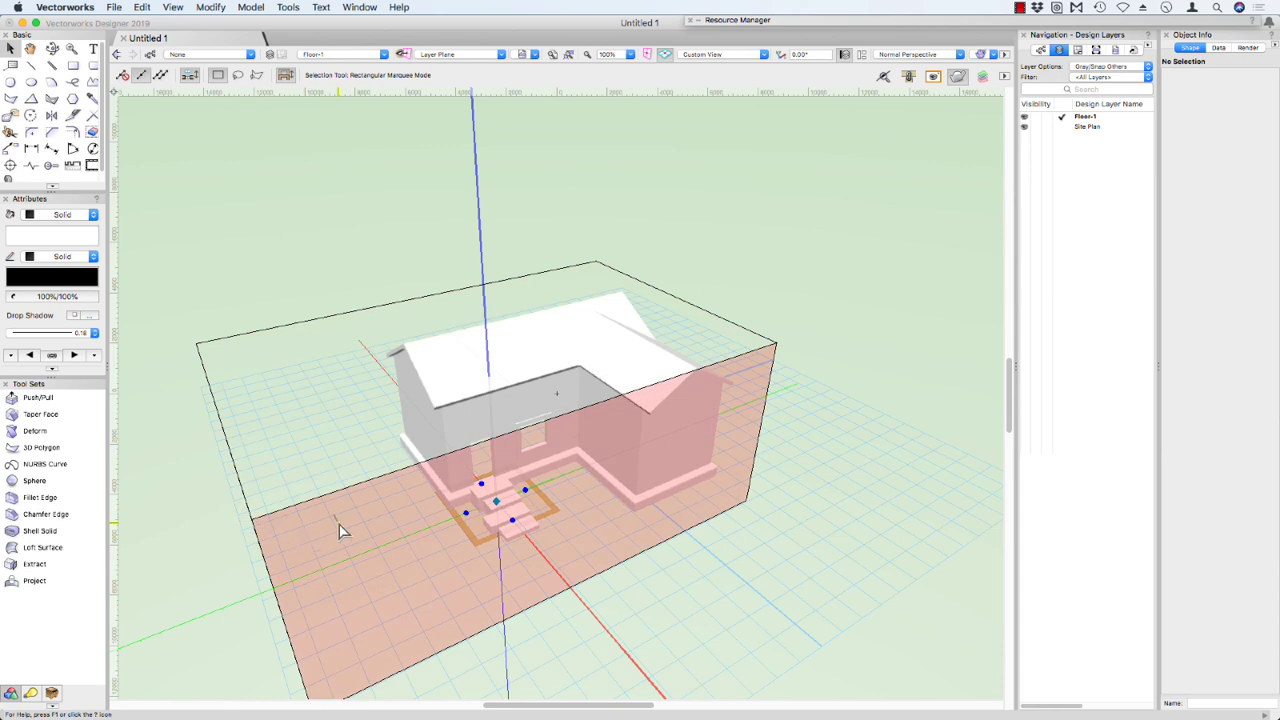
middle_click_drag(330, 523, 391, 506, "shift")
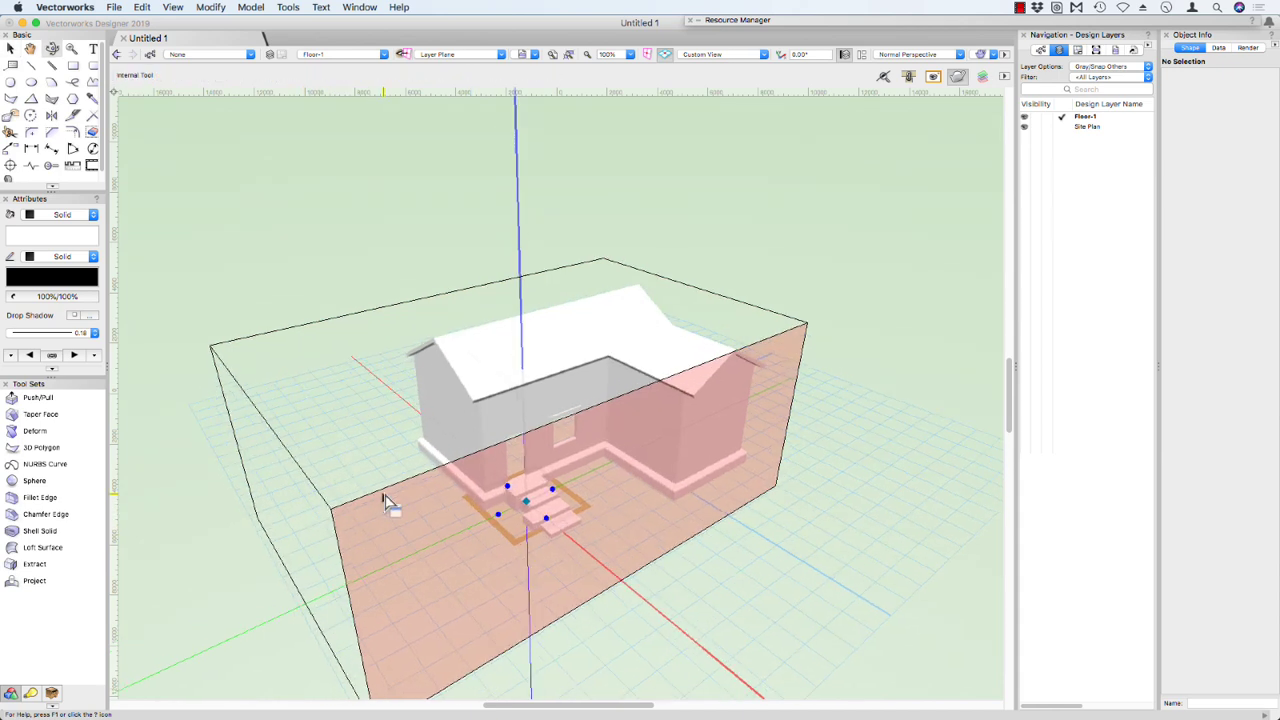
left_click(290, 477)
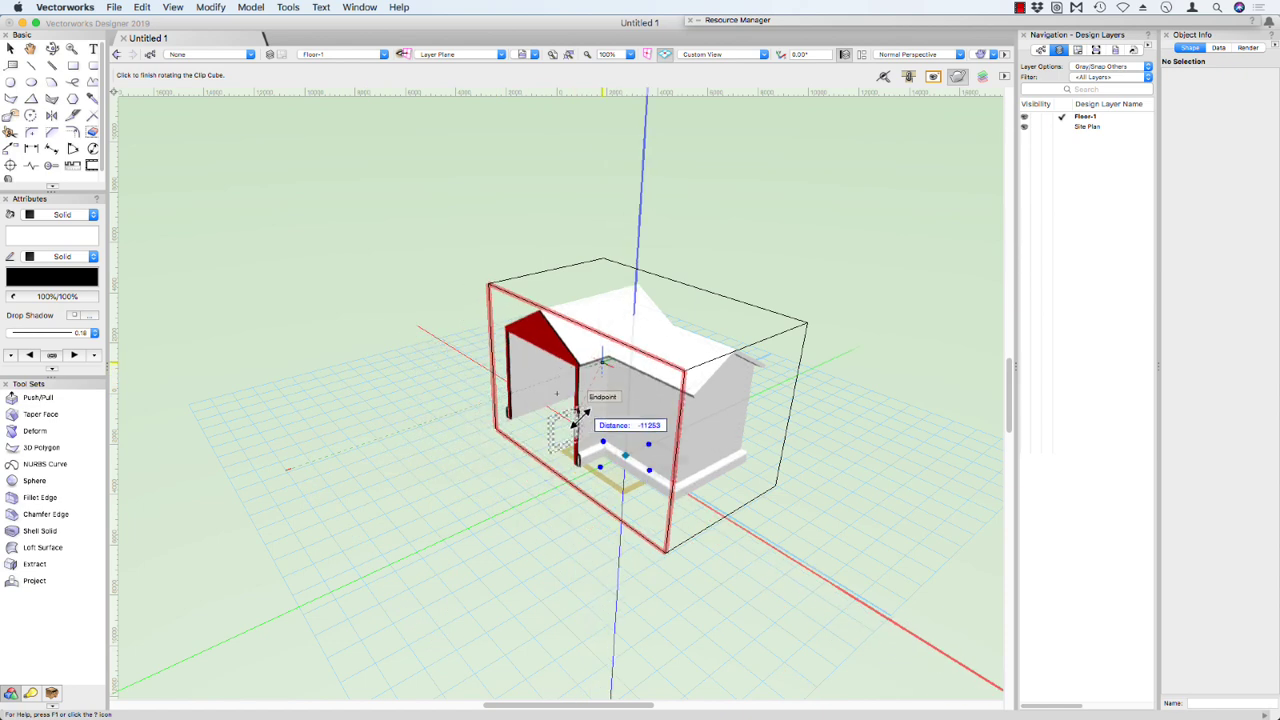
left_click(535, 295)
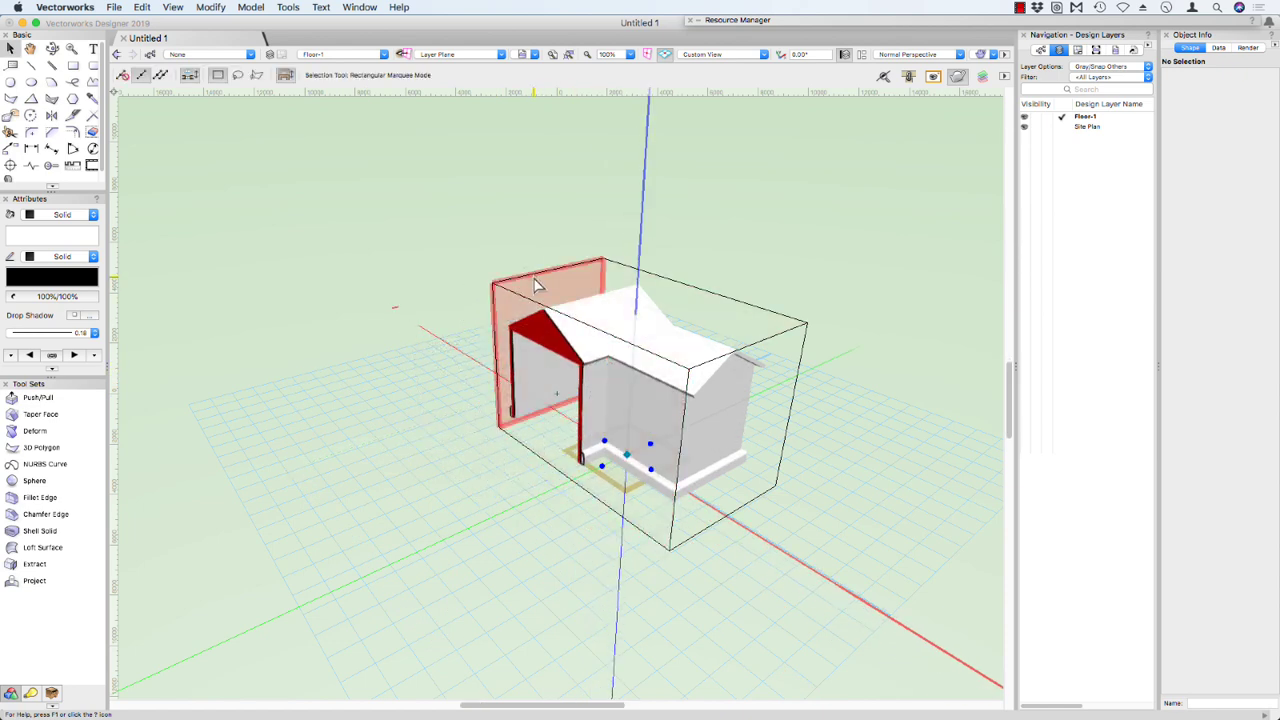
left_click(531, 287)
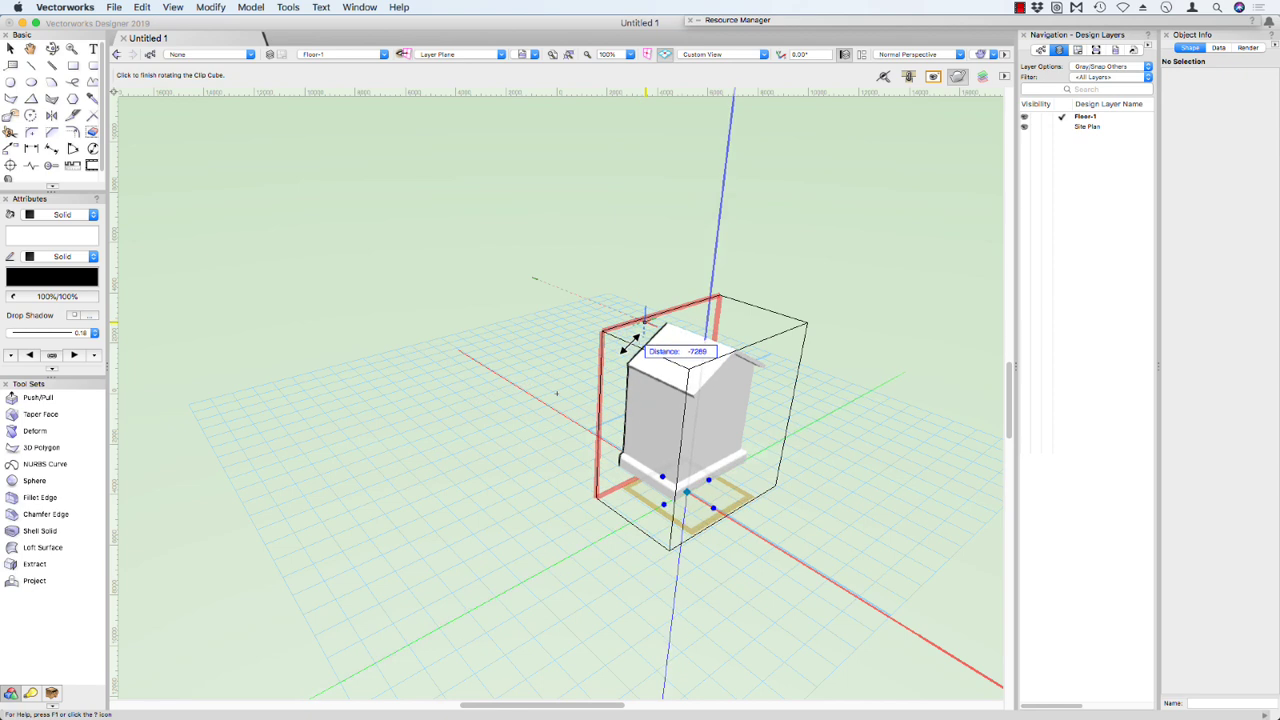
left_click(648, 337)
left_click(730, 390)
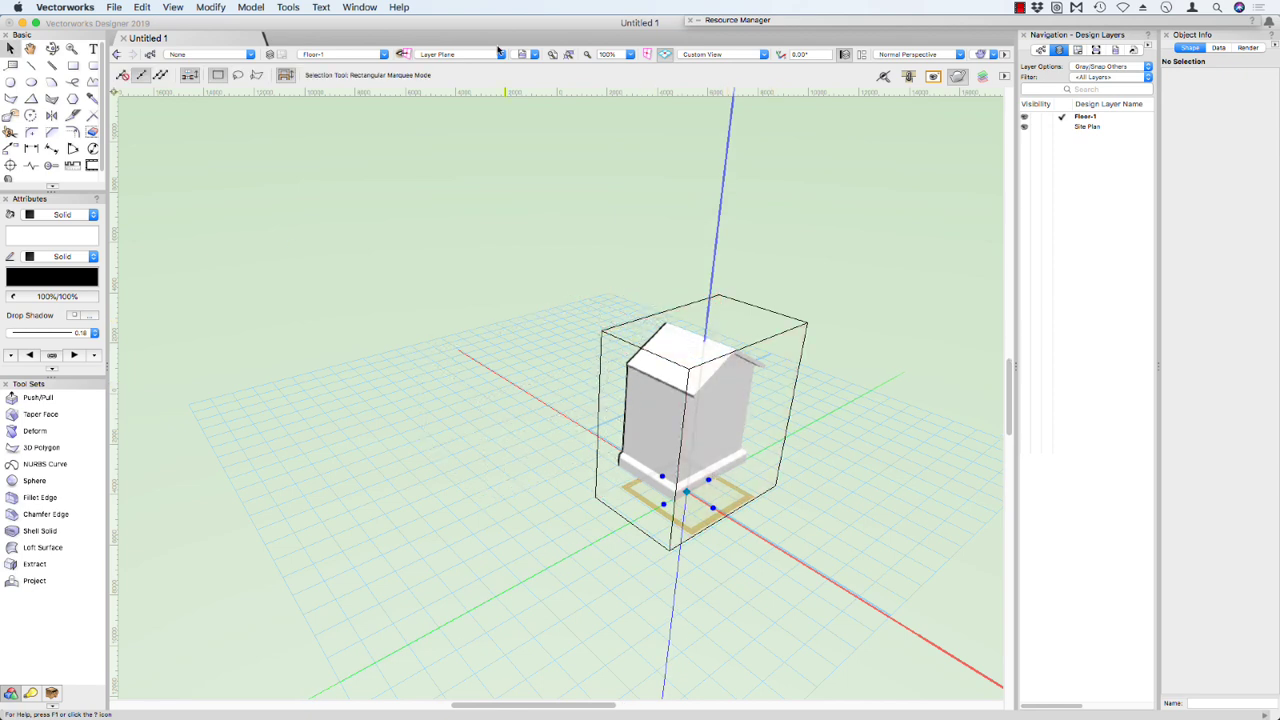
Step: Examine the isolated gable end up close and turn the Clip Cube off
left_click(569, 55)
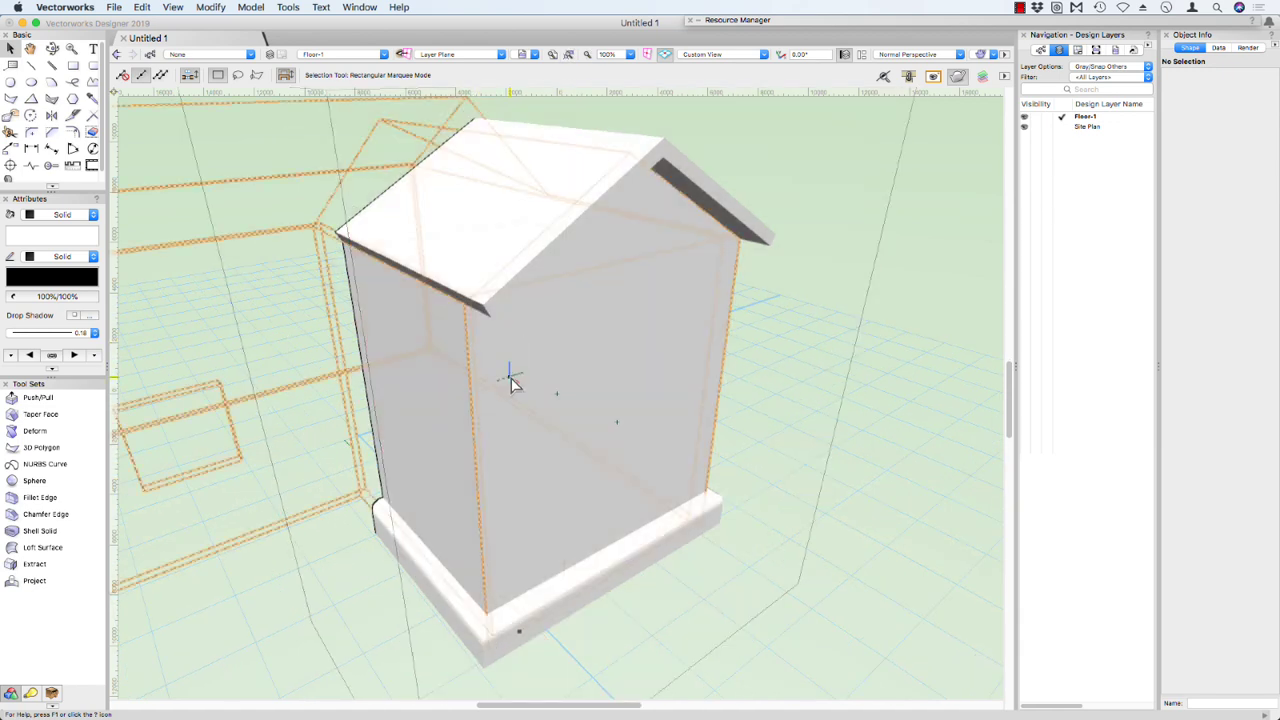
middle_click_drag(510, 383, 357, 371)
key("x")
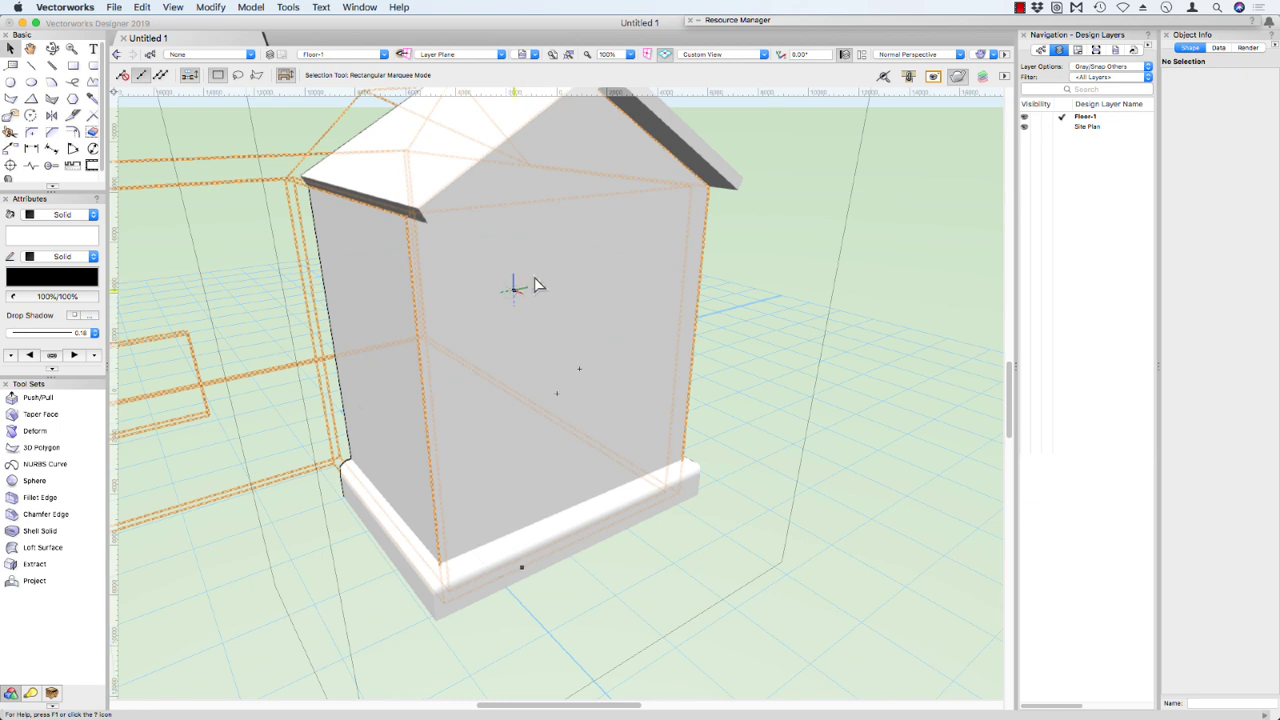
left_click(956, 76)
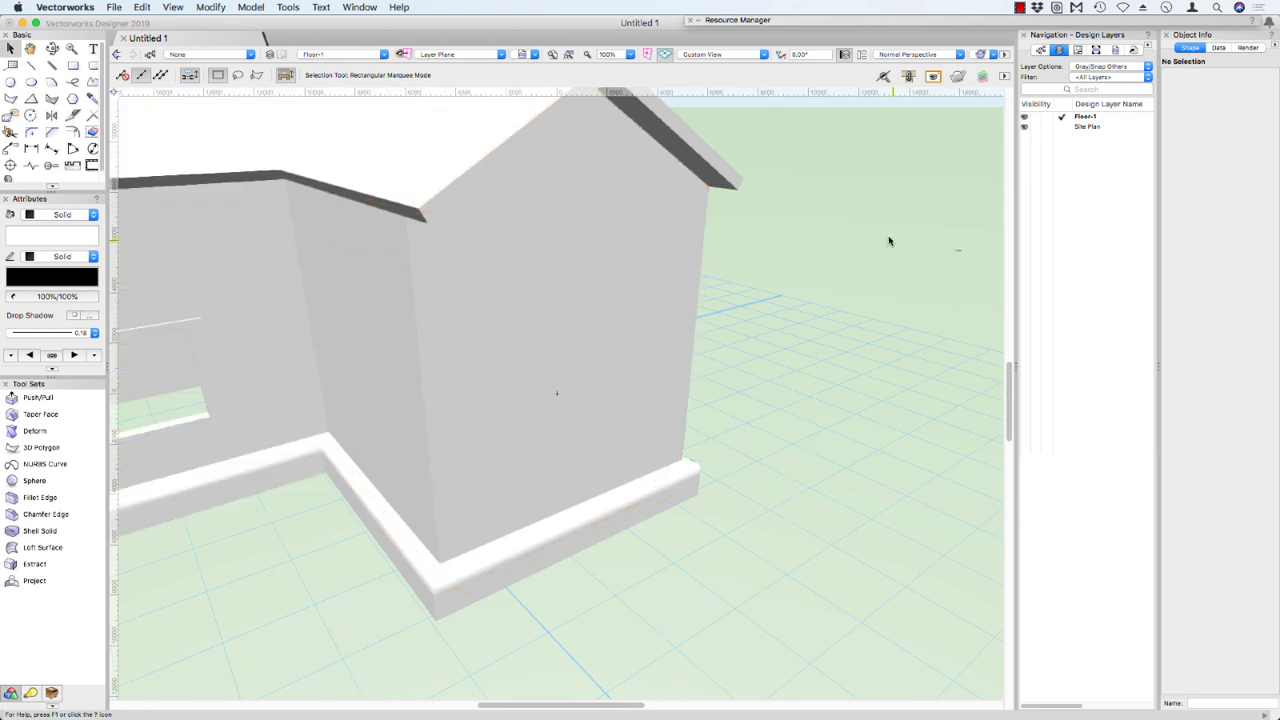
Step: Create multiple viewports of the whole building at 1:100 in third angle projection with front, top, right and left views
left_click(569, 56)
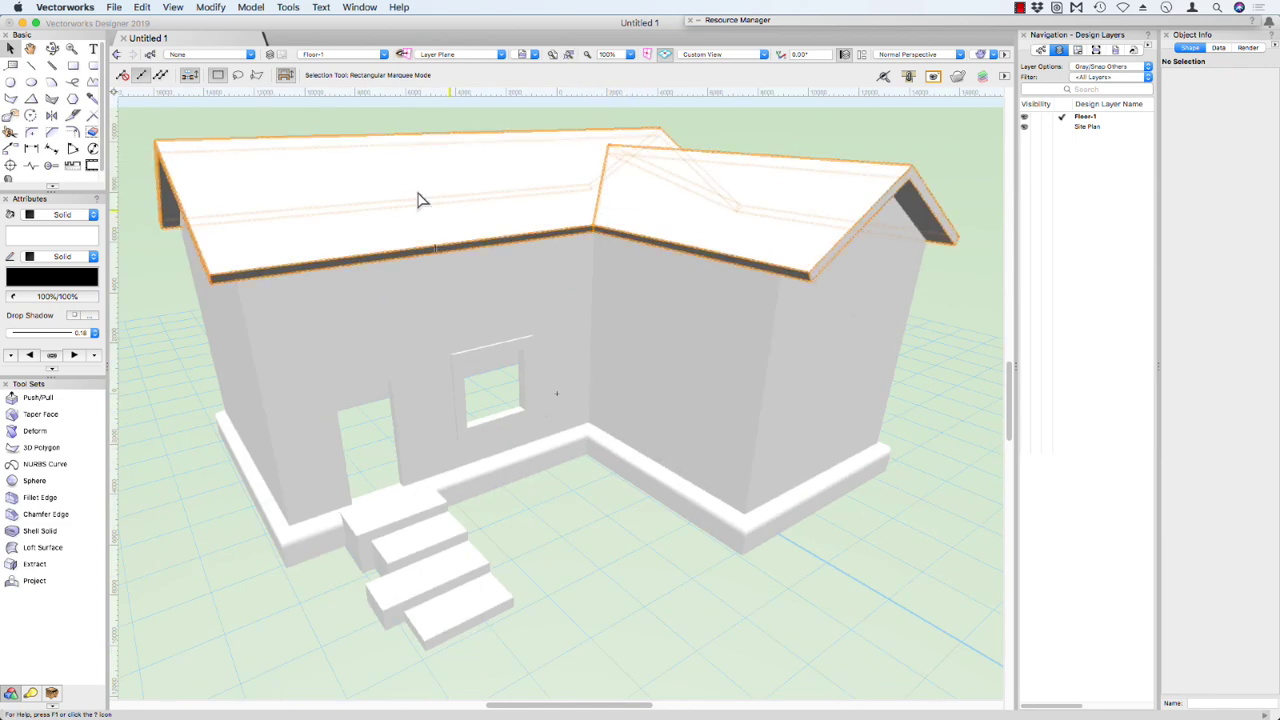
left_click(173, 8)
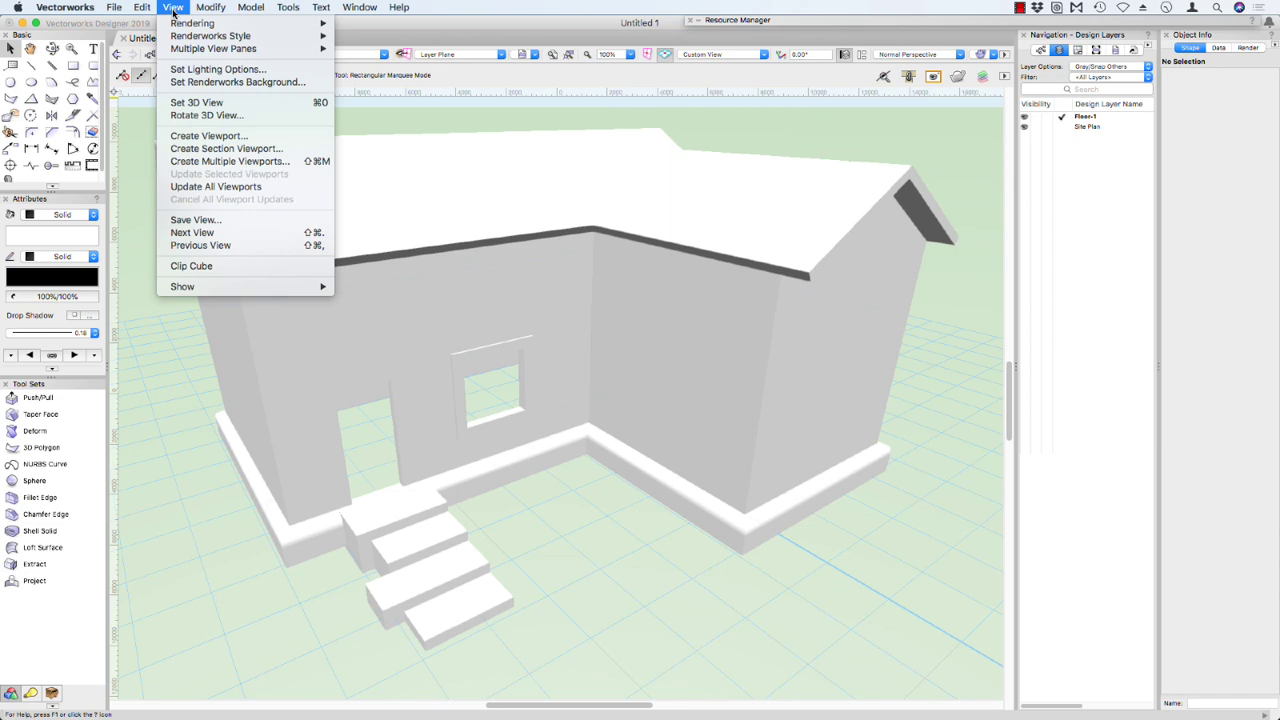
left_click(200, 161)
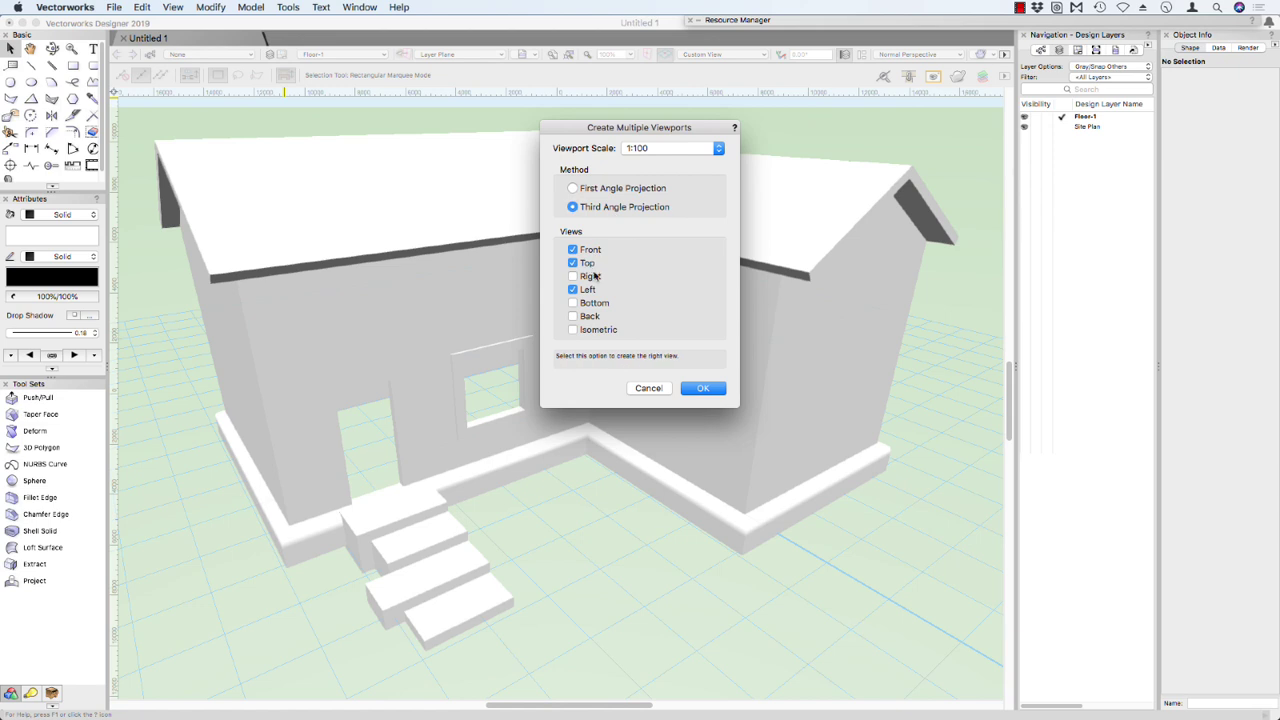
left_click(590, 278)
left_click(703, 389)
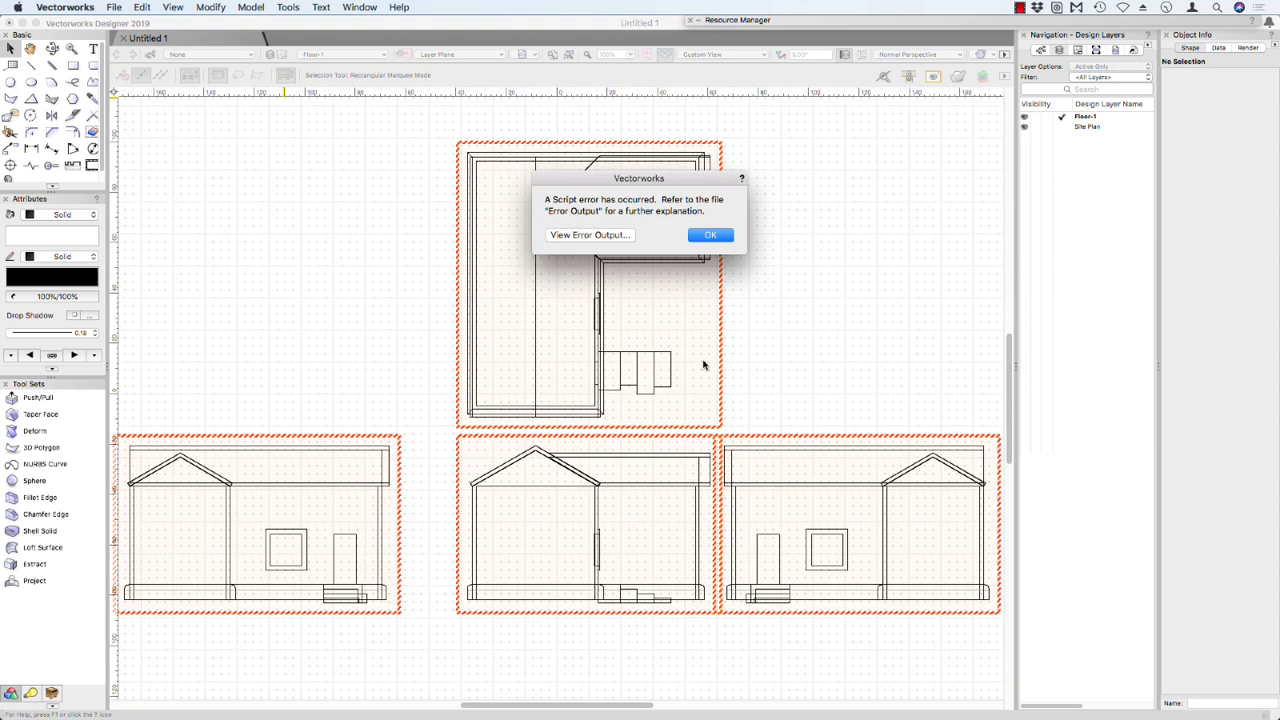
left_click(710, 234)
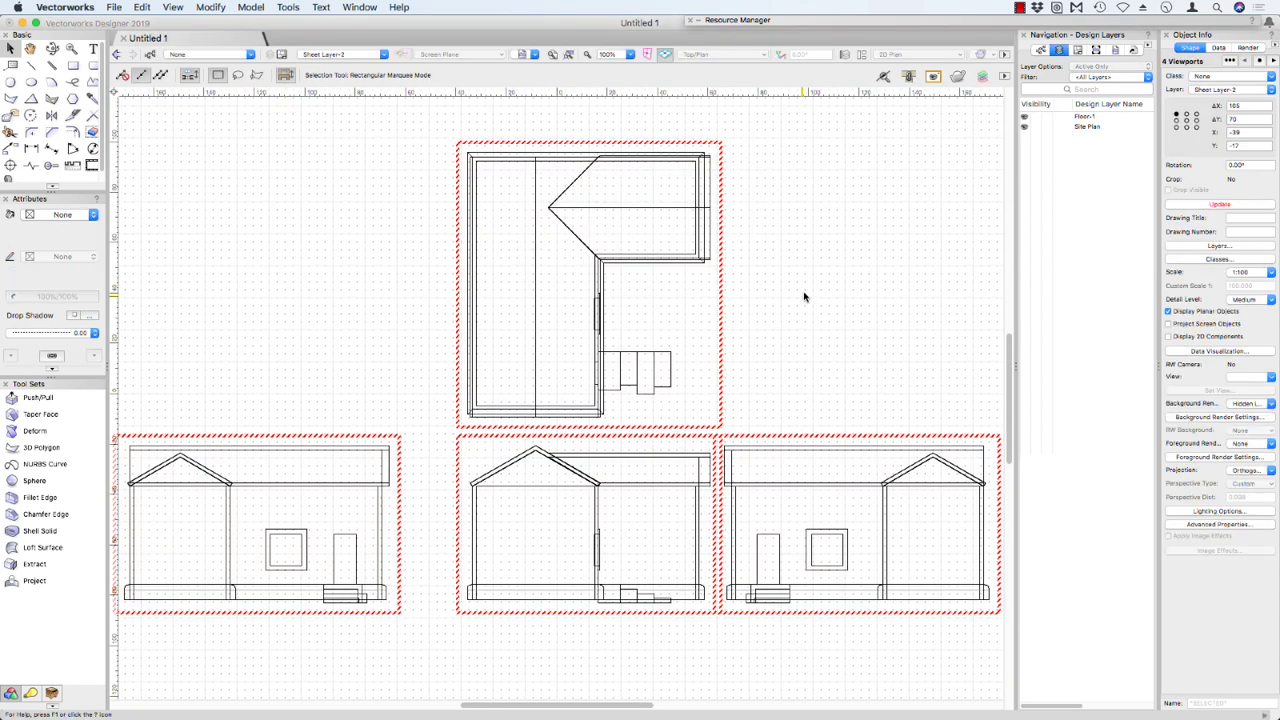
Step: Update the plan viewport and the three elevation viewports so they render as hidden-line drawings
left_click(658, 368)
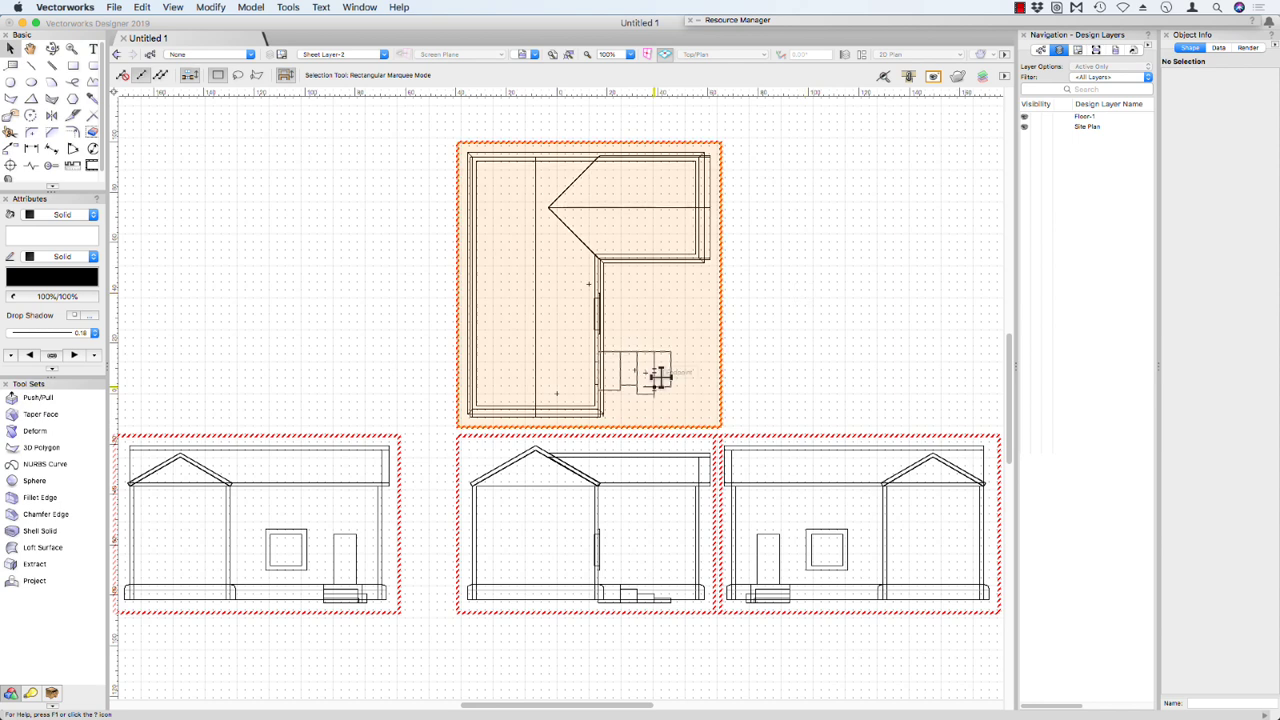
scroll(663, 381, "down", 2)
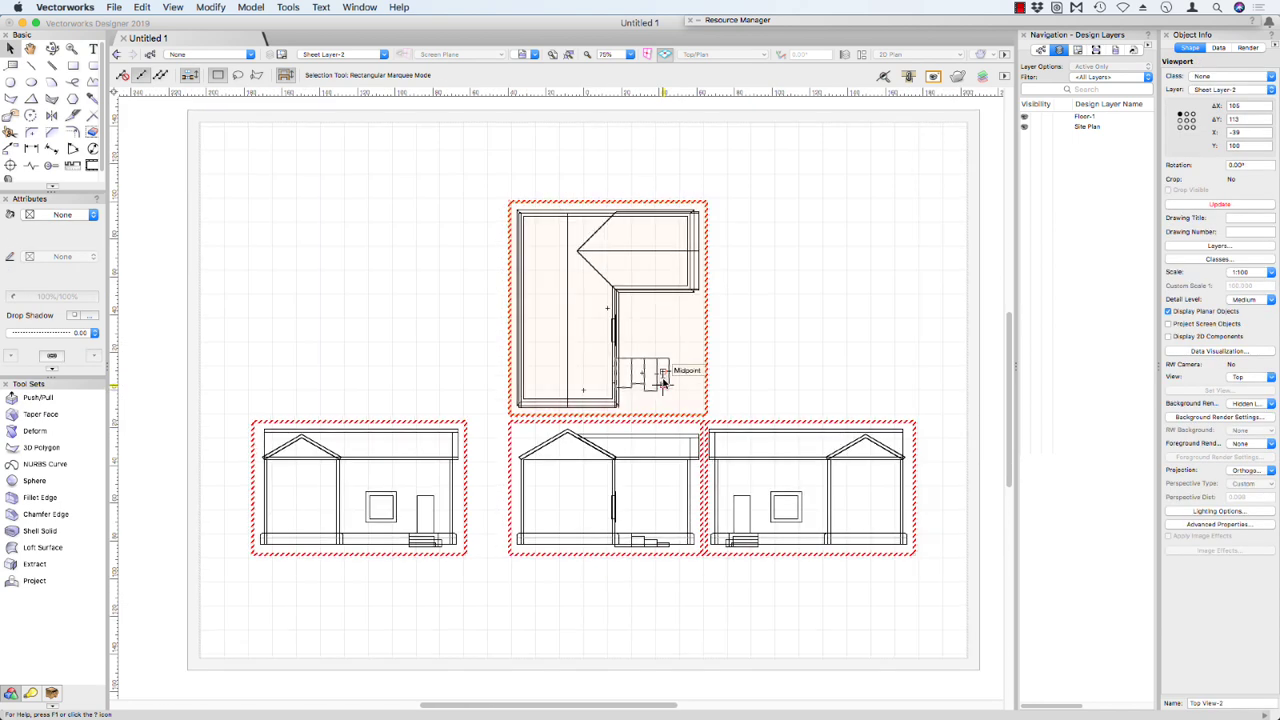
left_click(1193, 205)
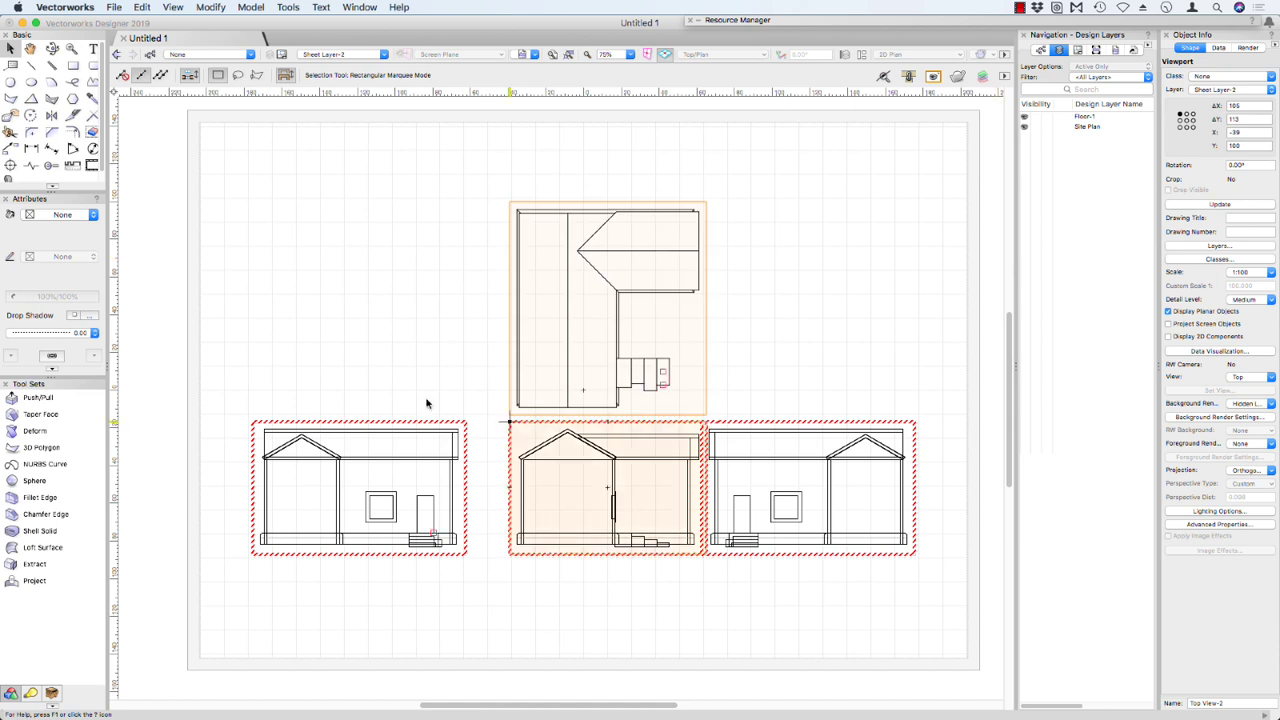
left_click_drag(237, 391, 973, 598)
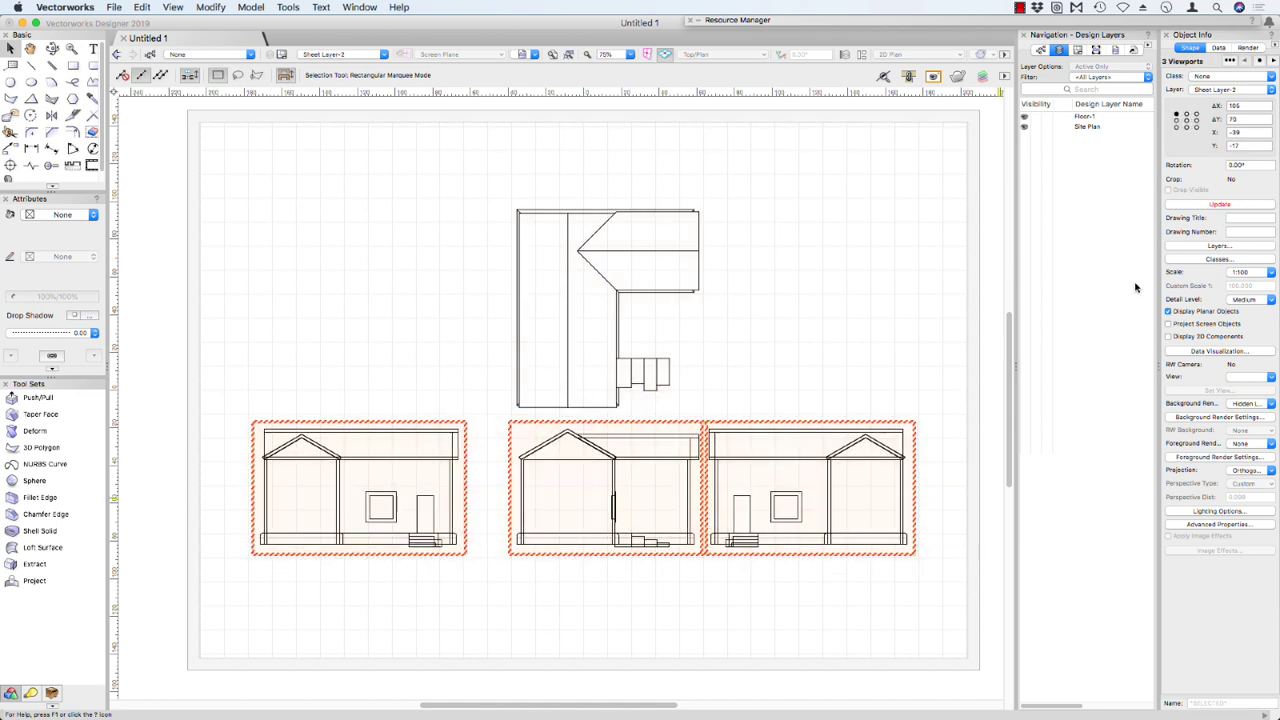
left_click(1220, 204)
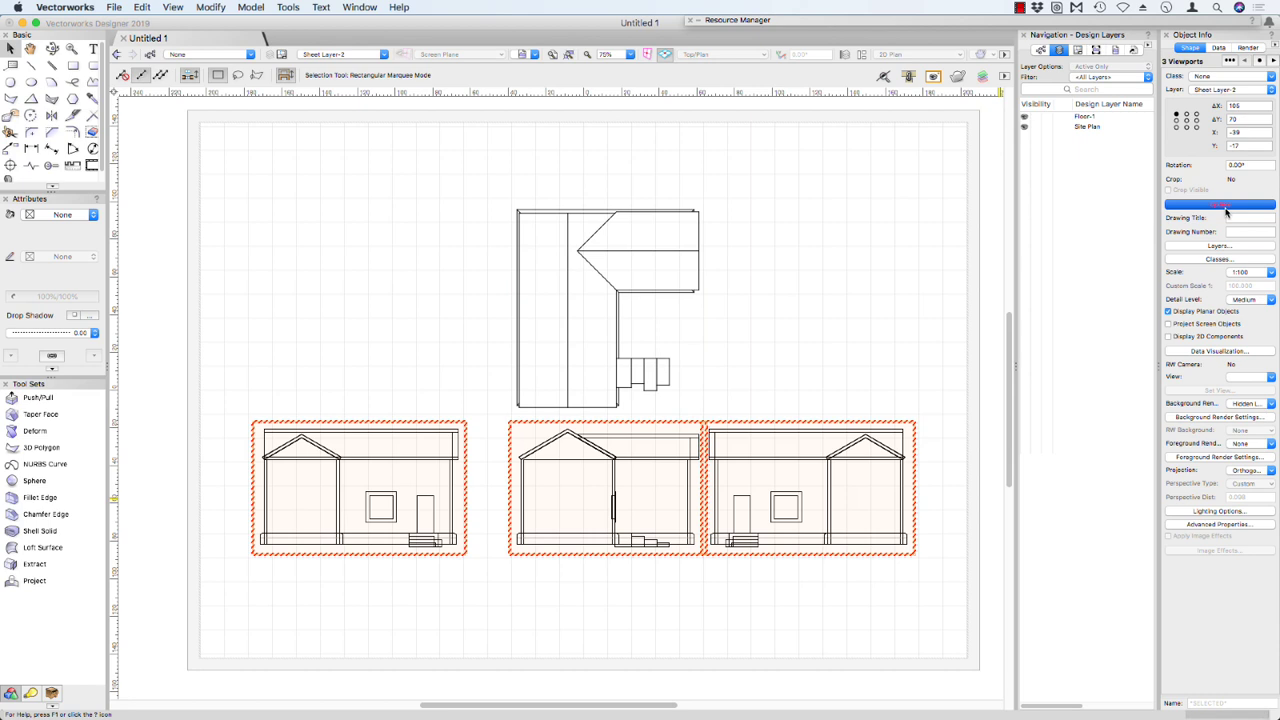
Step: Delete the left elevation viewport that shows the wall without openings
left_click(900, 304)
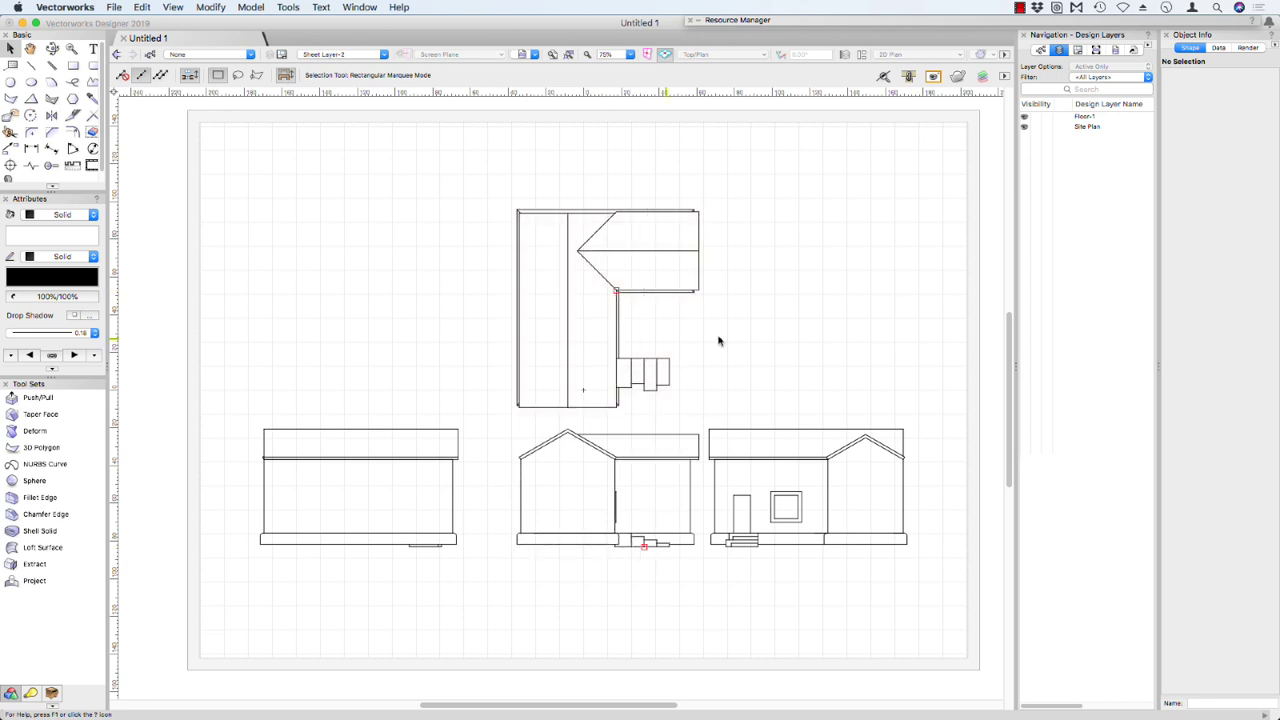
left_click(452, 457)
key("Delete")
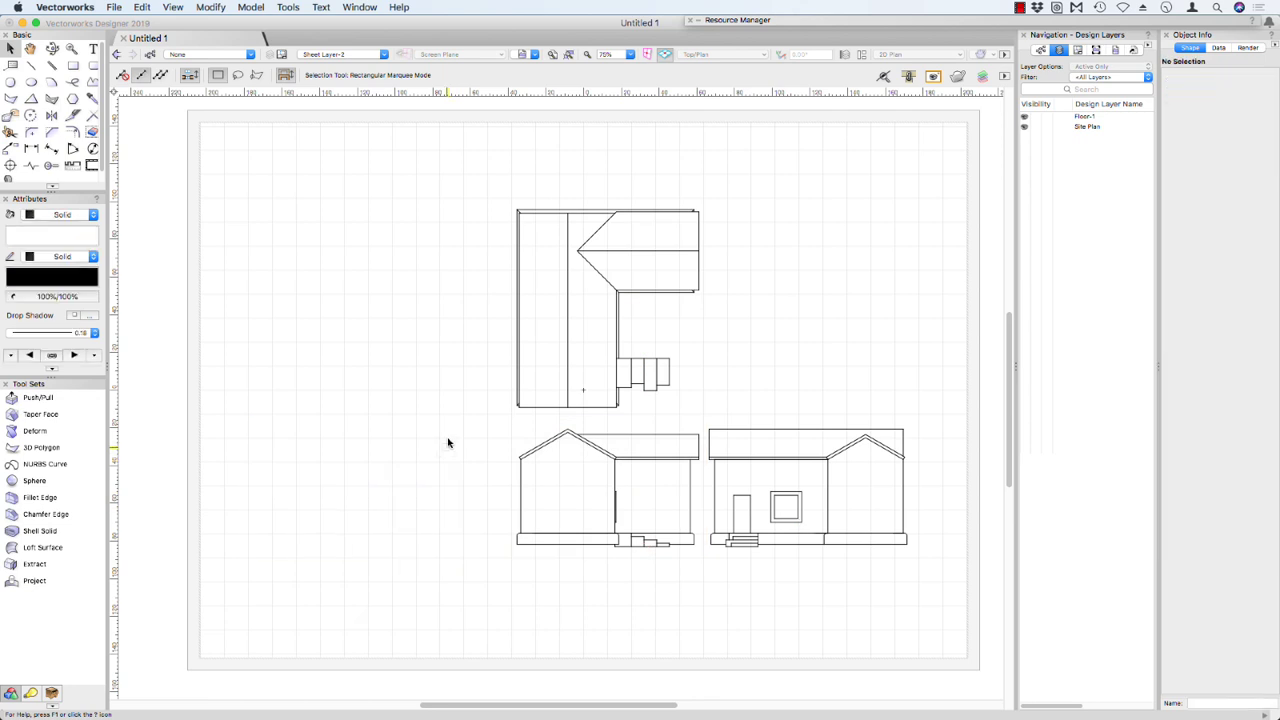
Step: Move the plan and front elevation viewports about 110 mm left together, and raise the plan to widen the gap between them
left_click(519, 408)
left_click(543, 451, "shift")
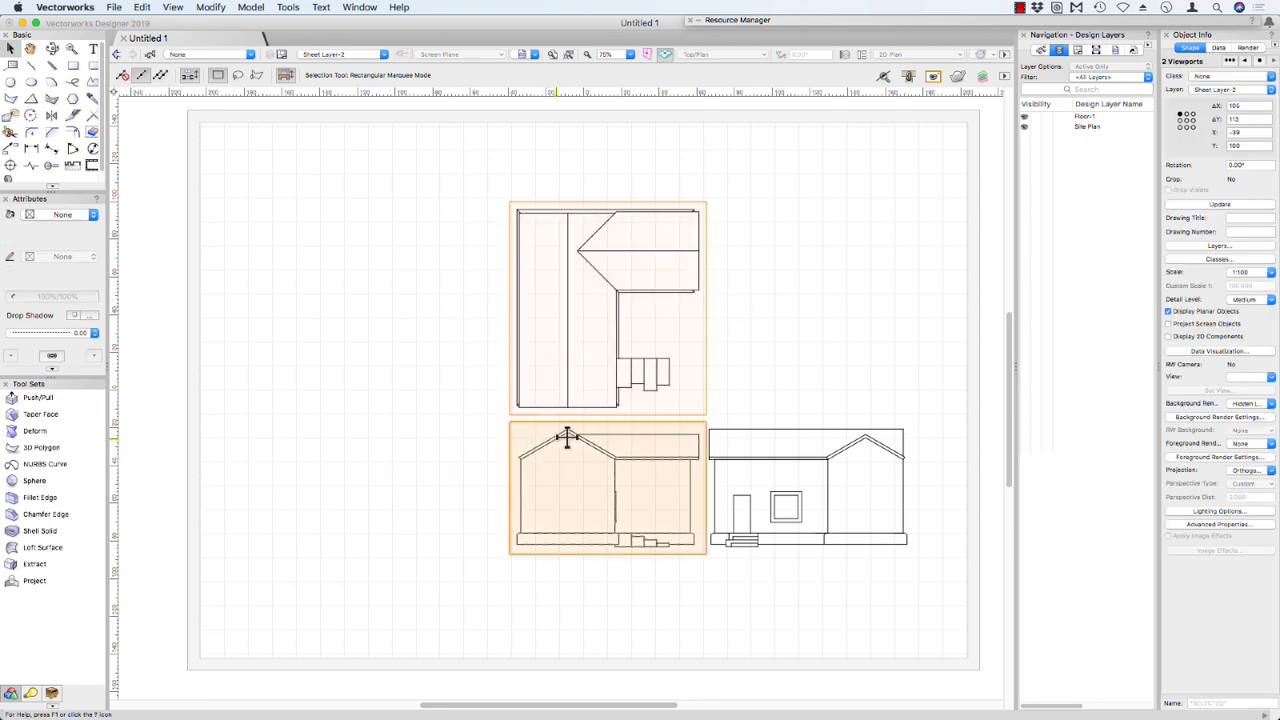
left_click_drag(612, 456, 408, 454)
left_click(519, 361)
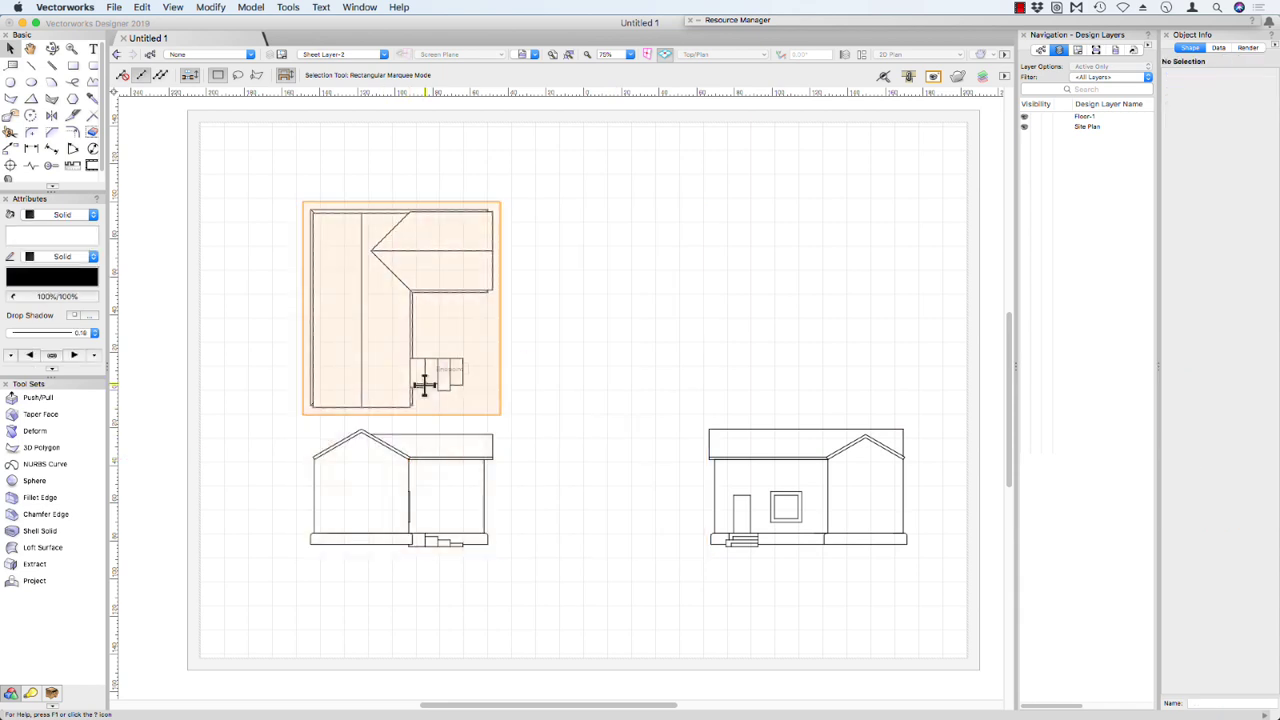
left_click_drag(418, 373, 418, 296)
left_click(552, 334)
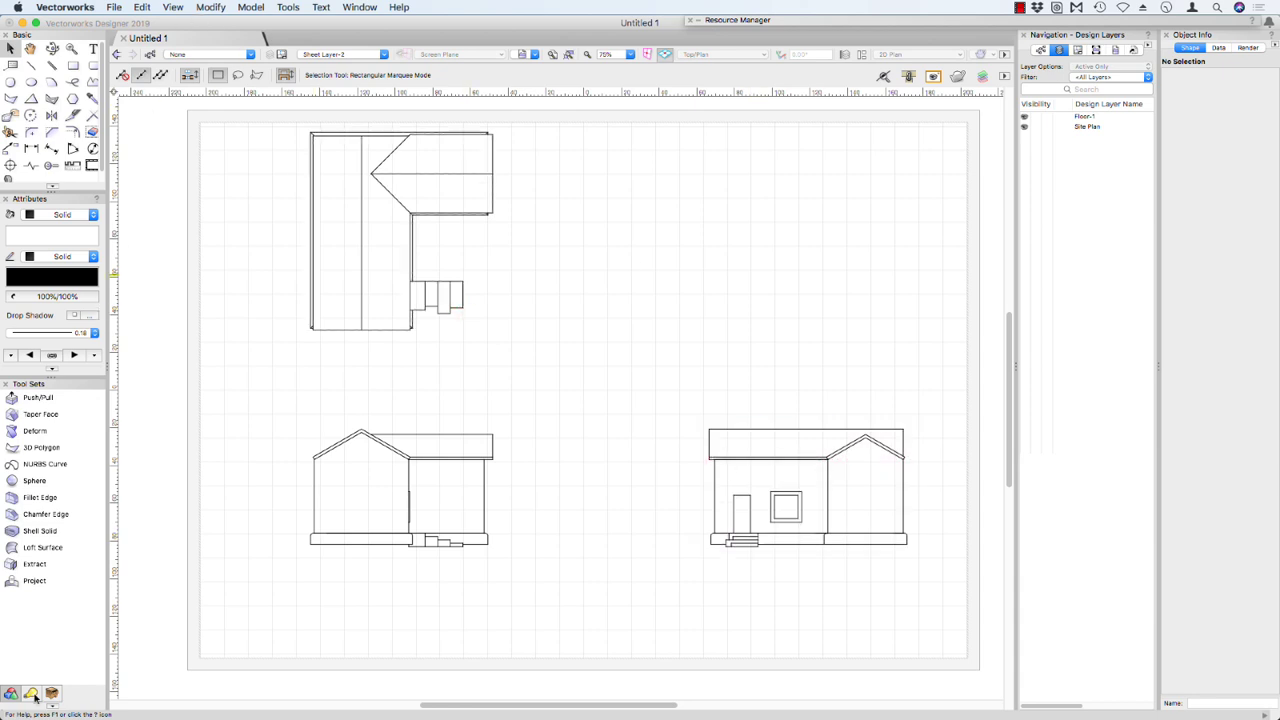
Step: Insert a title block border on the sheet using the Custom Title Block 01 style from the Vectorworks Libraries
left_click(91, 166)
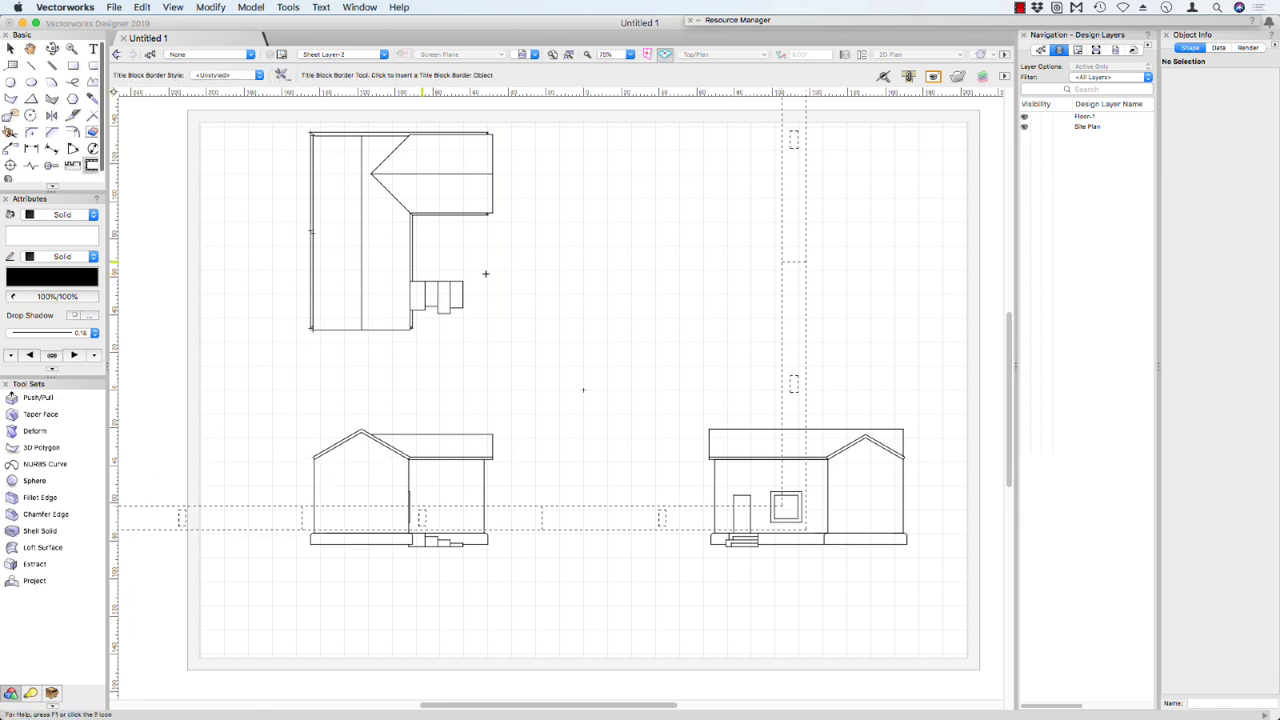
left_click(577, 285)
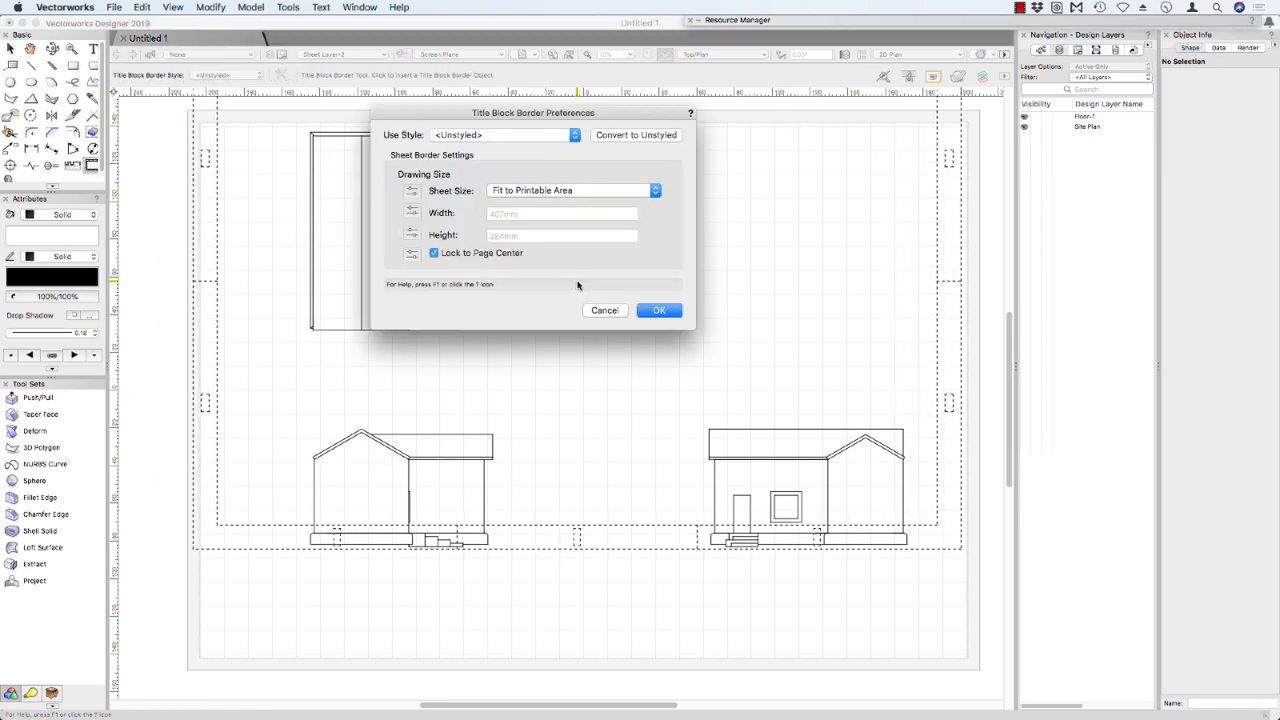
left_click(555, 136)
left_click(602, 217)
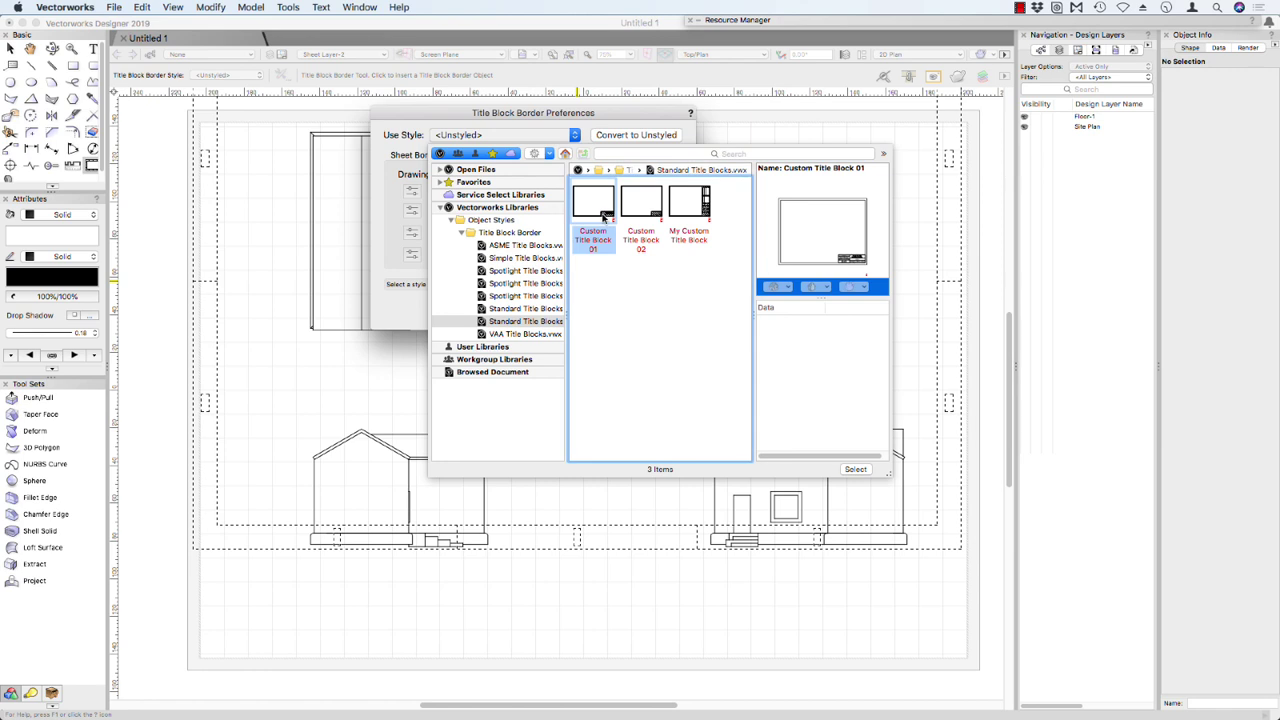
left_click(856, 470)
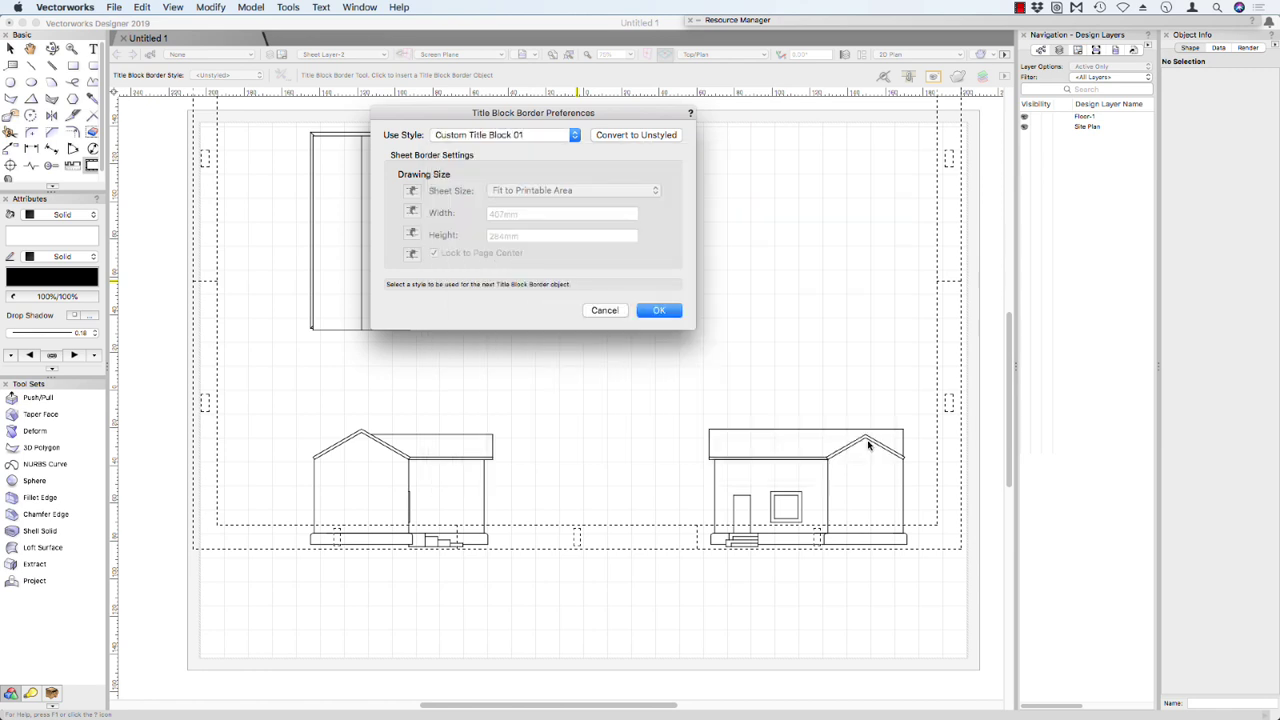
left_click(659, 310)
left_click(681, 327)
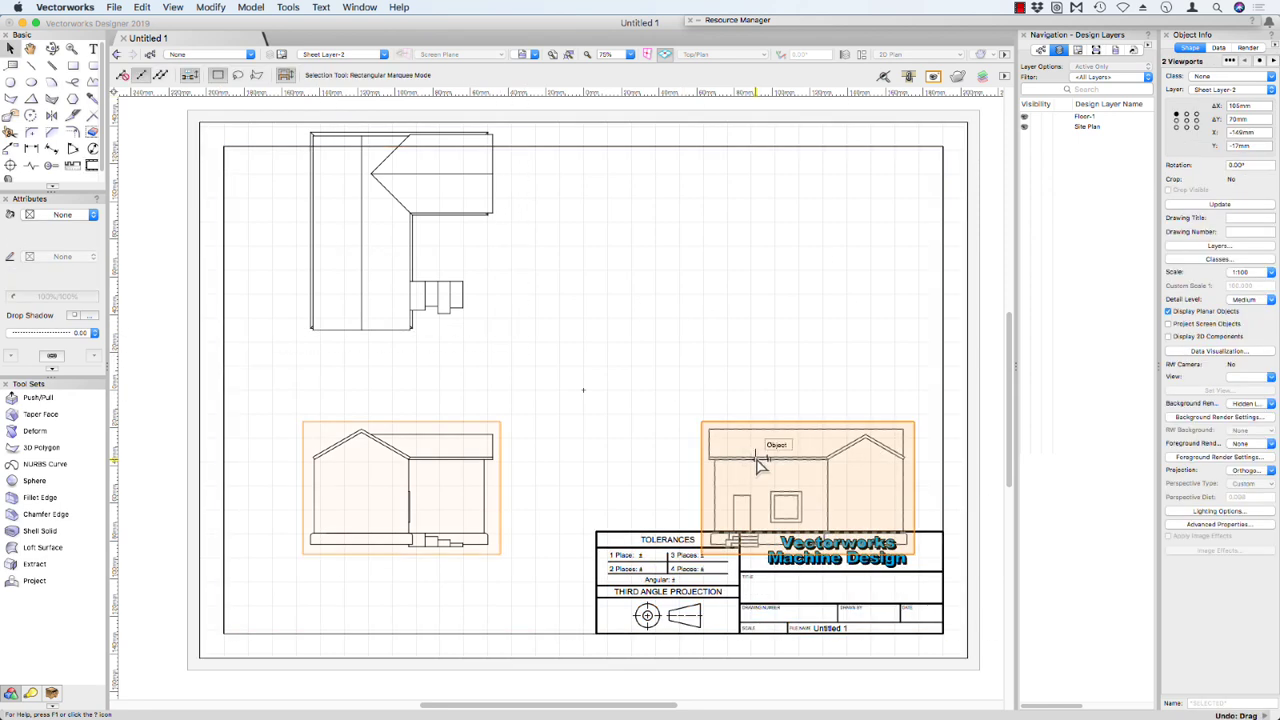
Step: Raise both elevation viewports about 17 mm clear of the title block and lower the plan viewport to fit inside the border
left_click_drag(757, 459, 754, 428)
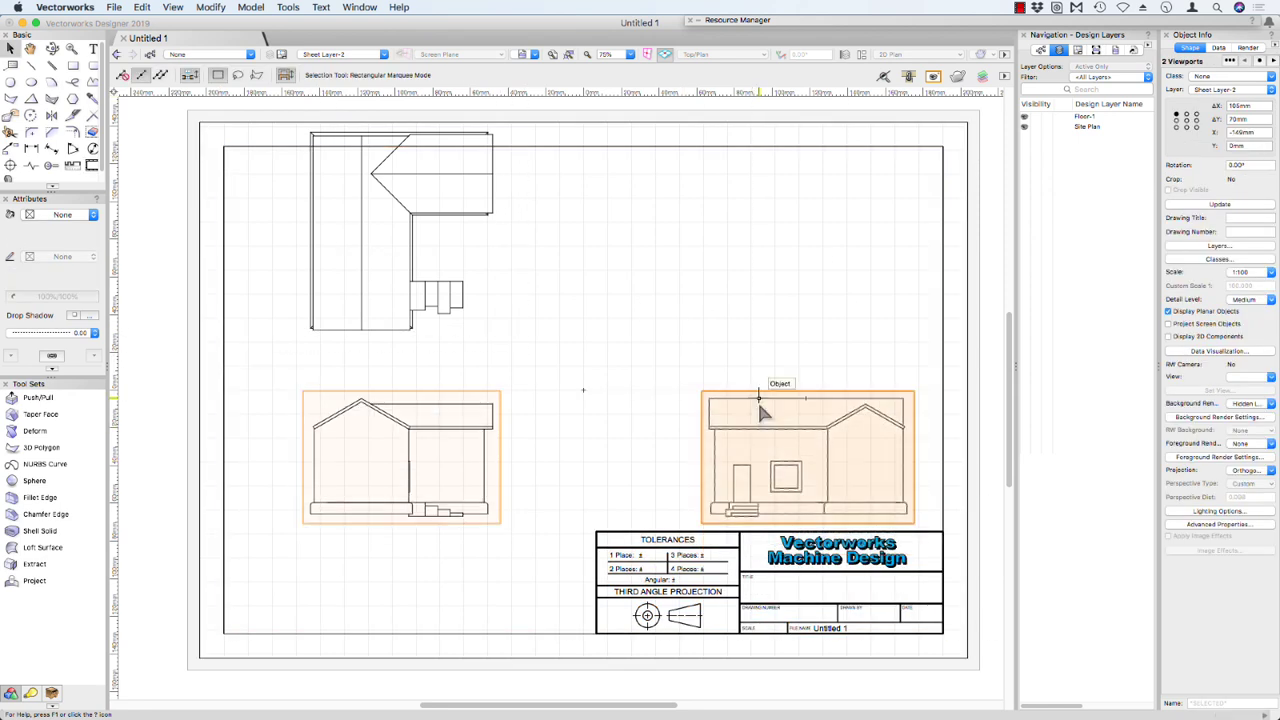
left_click(357, 294)
left_click_drag(361, 330, 354, 364)
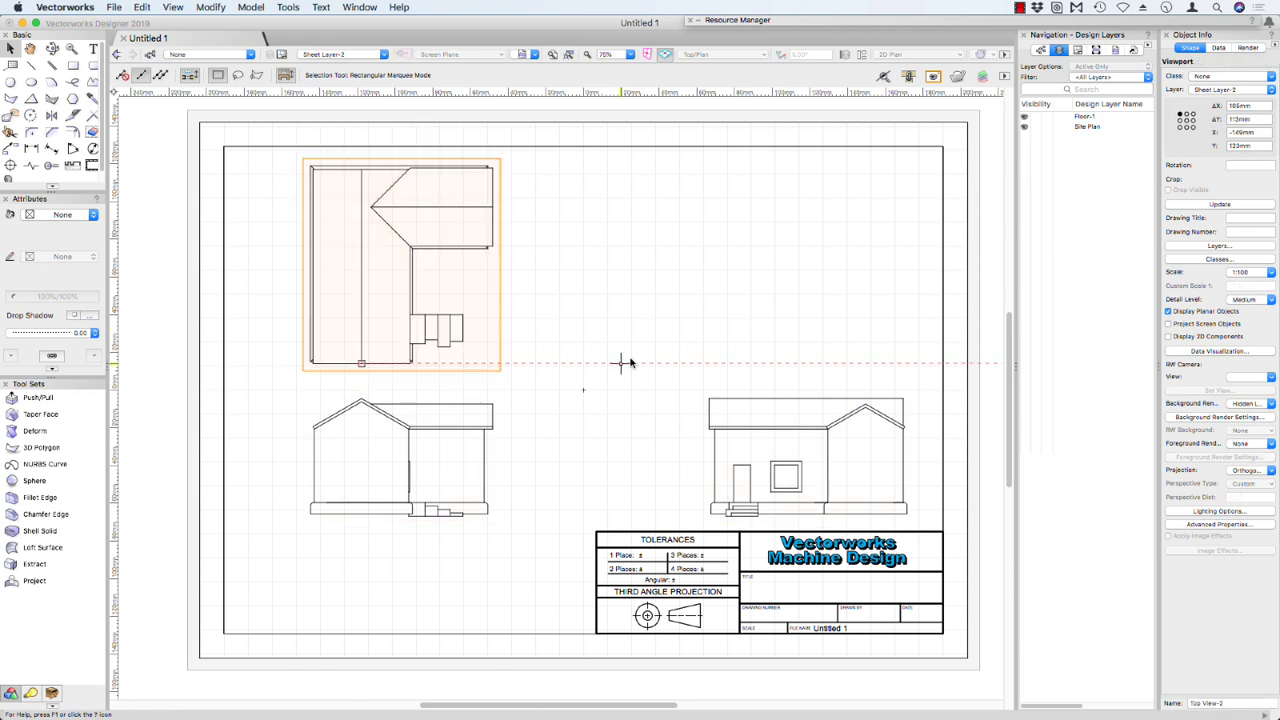
left_click(638, 370)
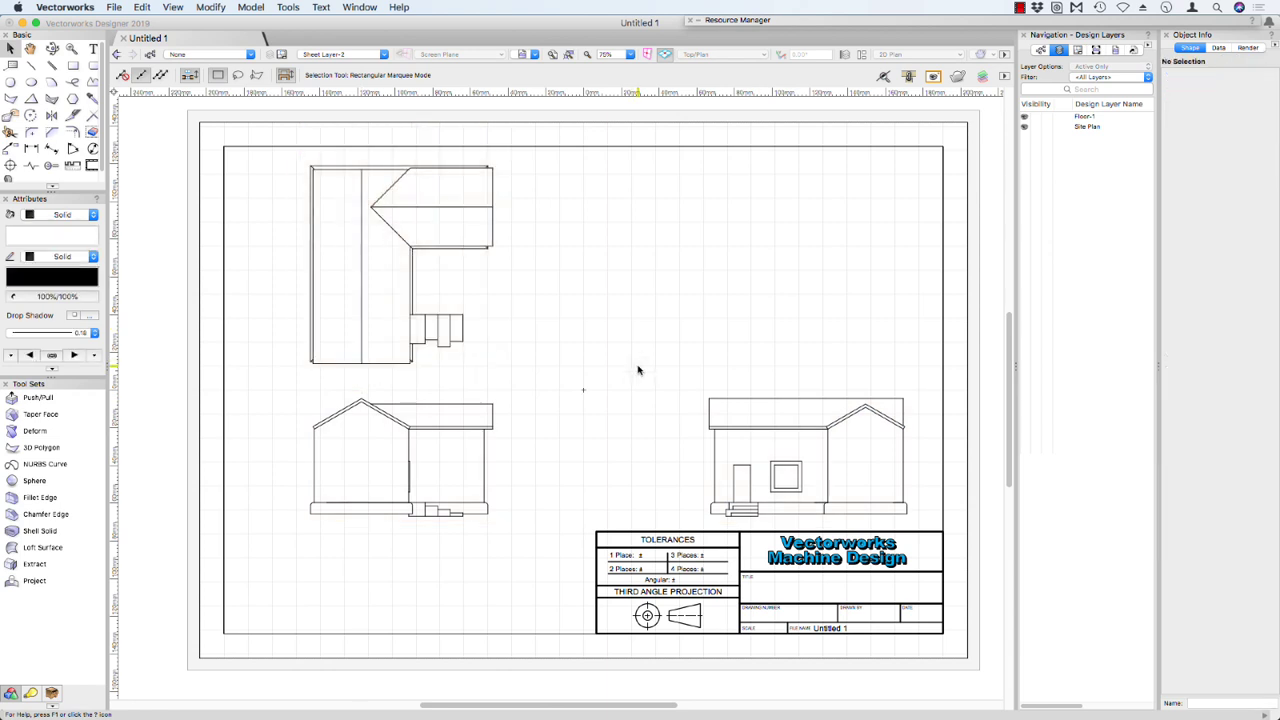
Step: Set the sheet title in the title block border's sheet data to "drawings"
left_click(852, 538)
left_click(1201, 192)
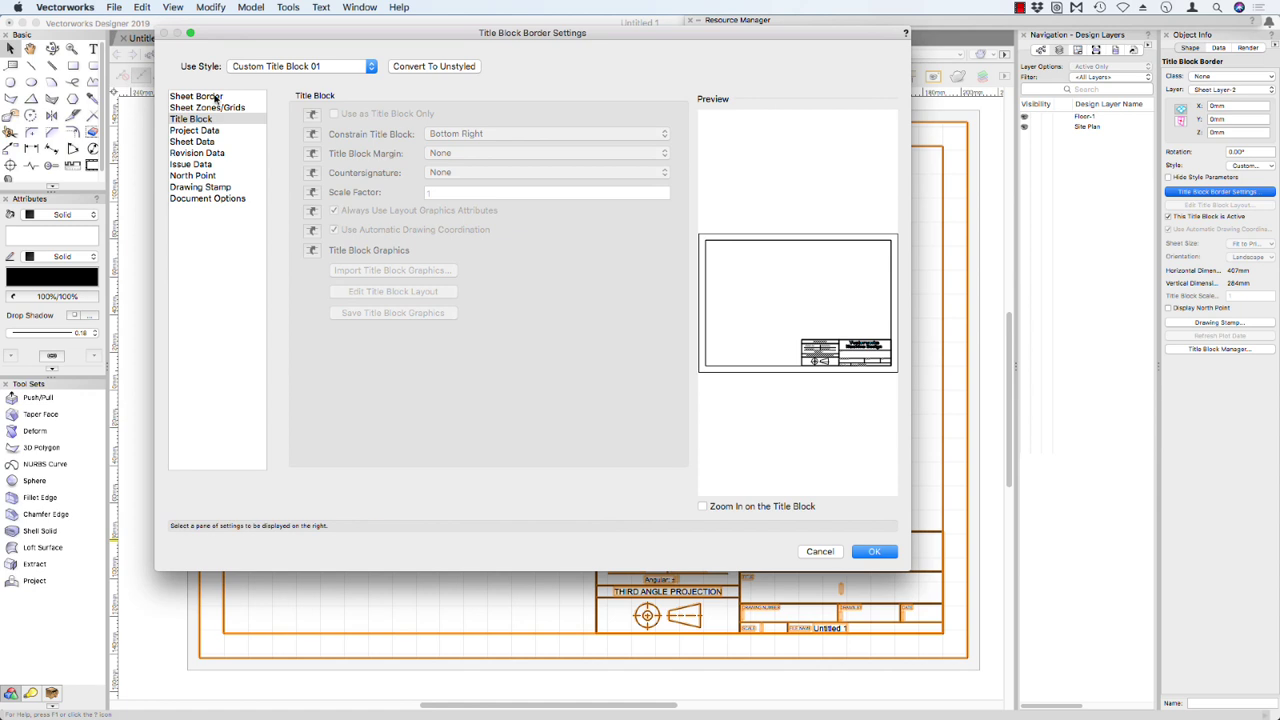
left_click(214, 97)
left_click(212, 108)
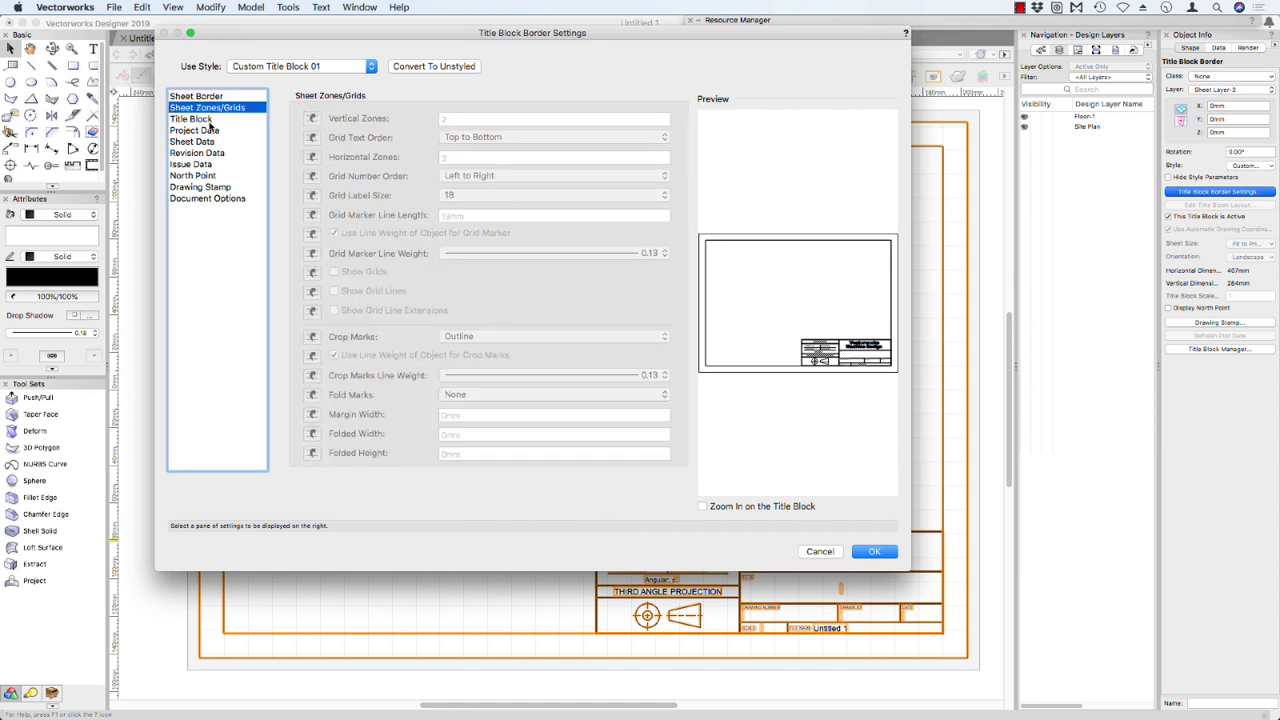
left_click(205, 120)
left_click(203, 142)
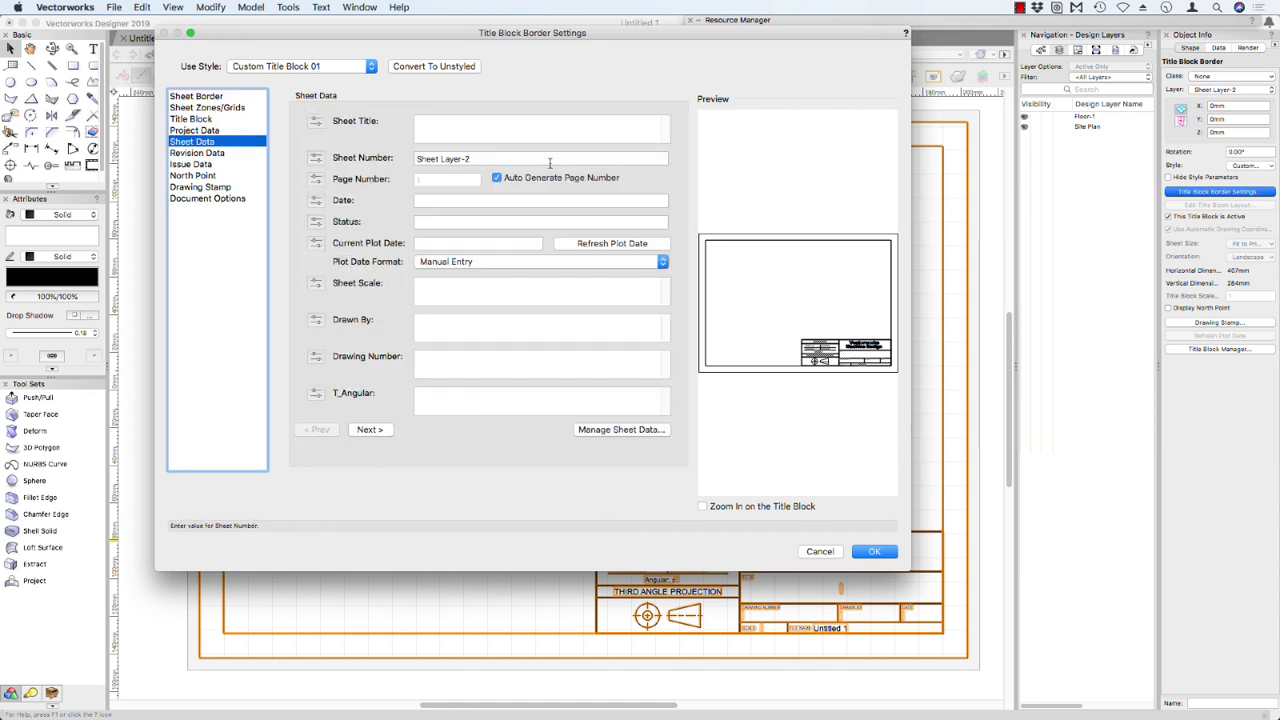
left_click(450, 130)
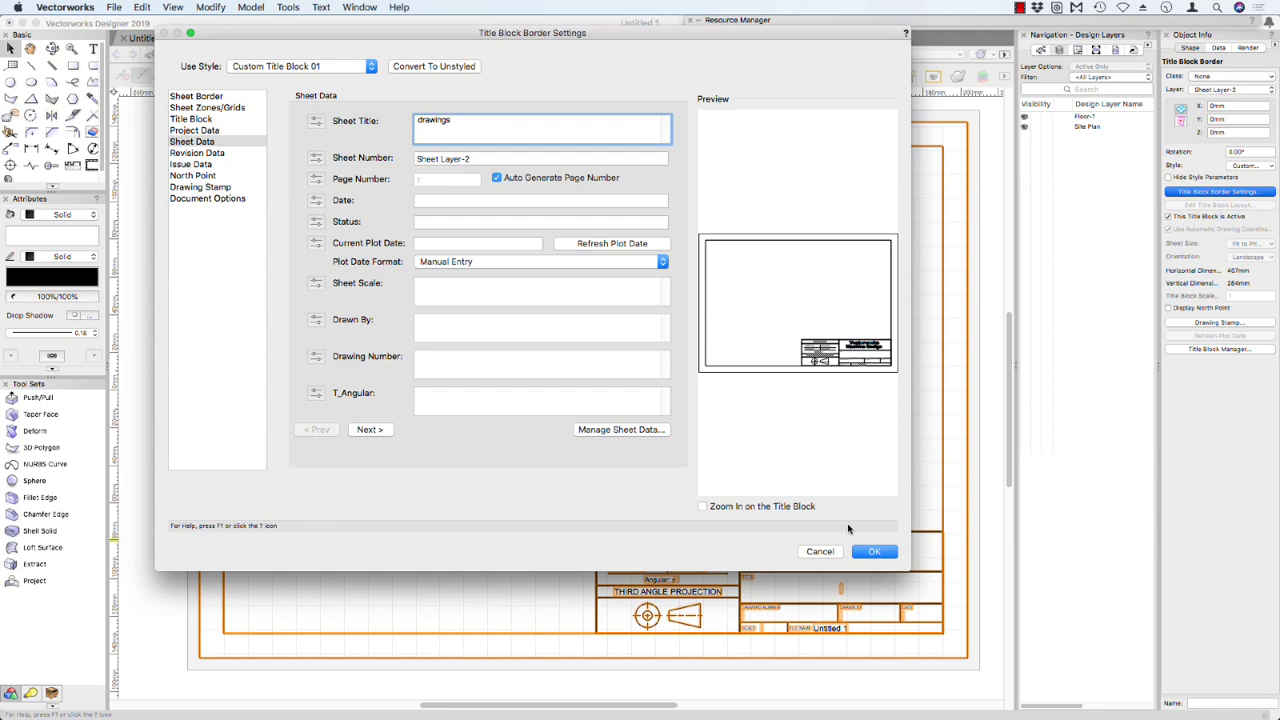
left_click(874, 551)
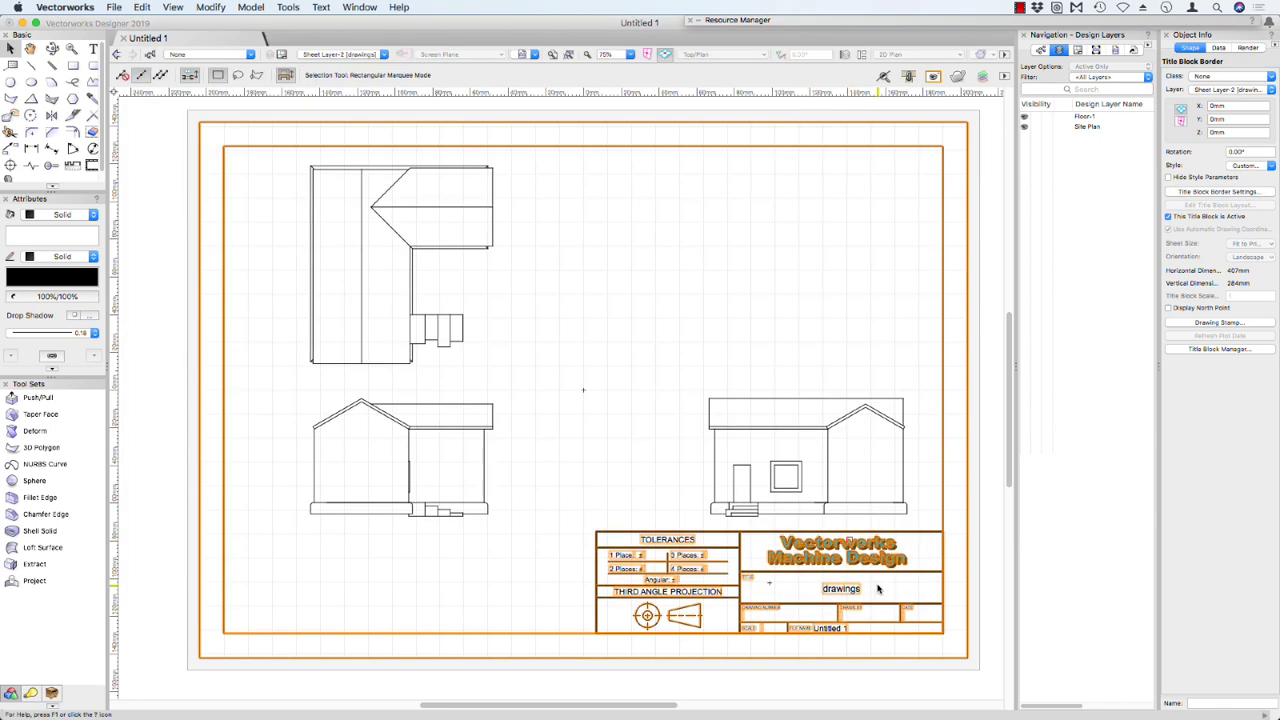